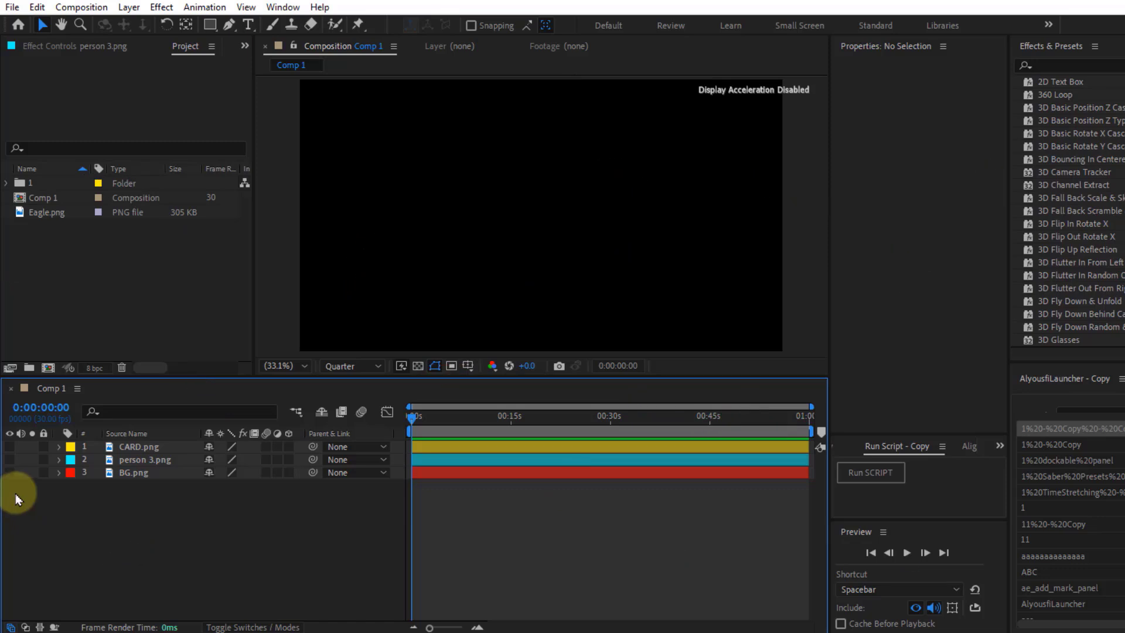
# Show the background, person 3 and CARD layers, and set person 3's Position Y to 229.3
pyautogui.click(10, 473)
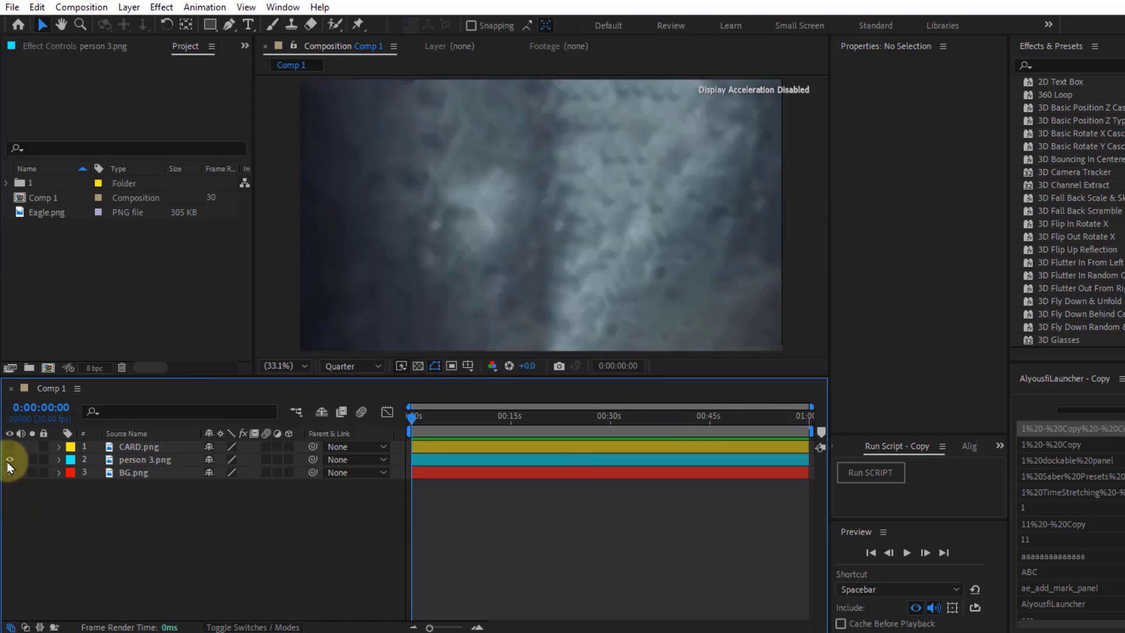
pyautogui.click(10, 460)
pyautogui.click(10, 447)
pyautogui.click(127, 460)
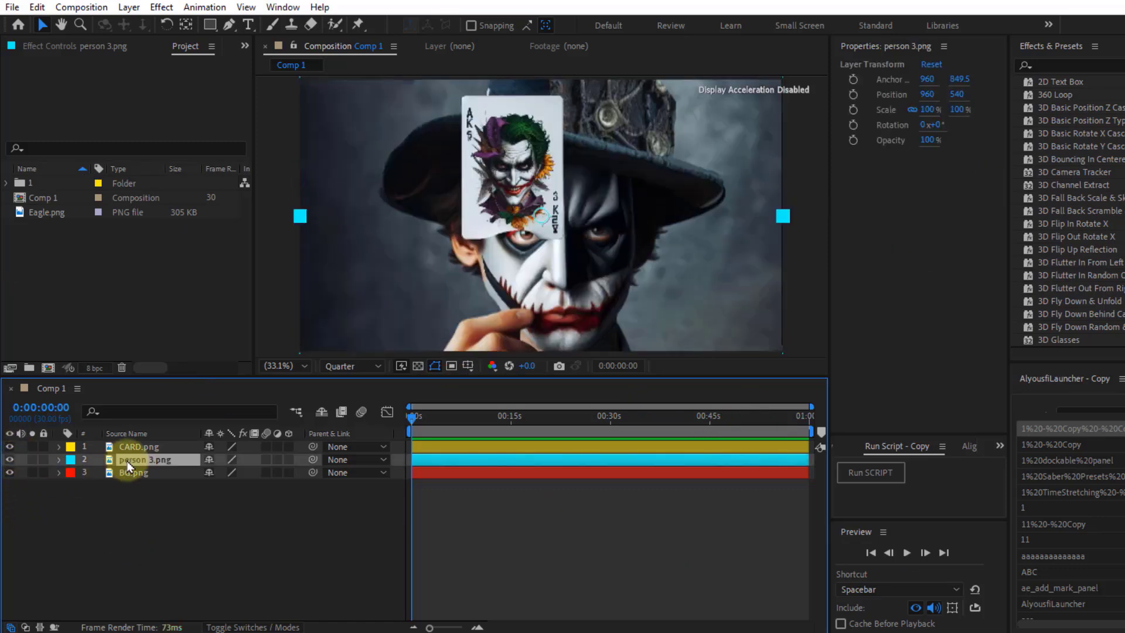
pyautogui.press('p')
pyautogui.click(234, 472)
pyautogui.write('229.3')
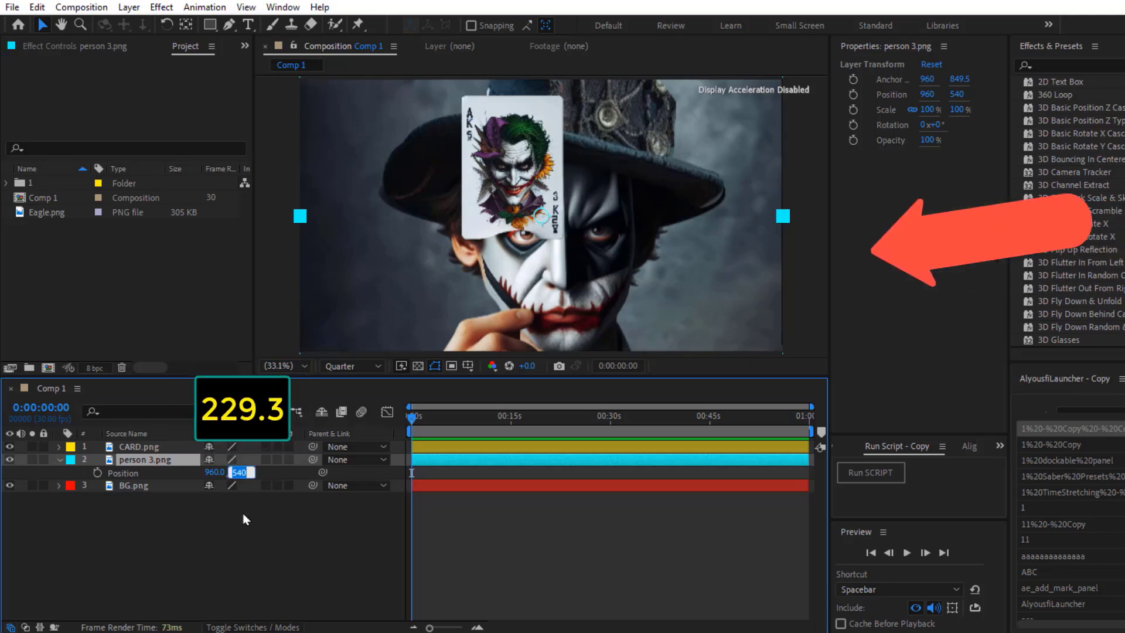
pyautogui.press('Return')
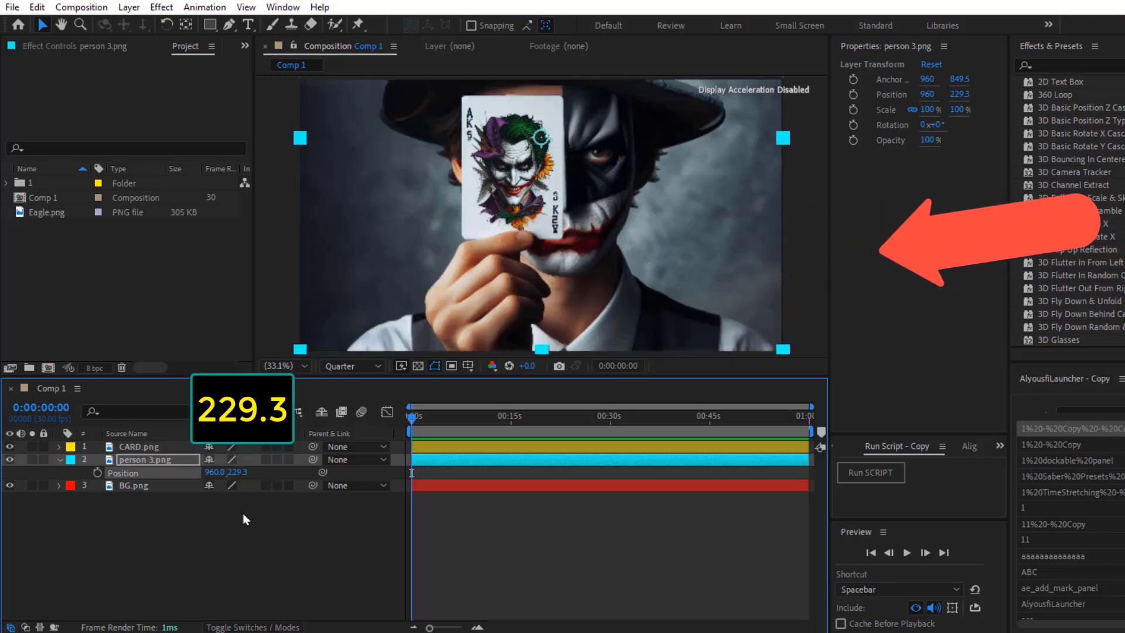
pyautogui.click(59, 460)
# Set Position and Rotation keyframes for the CARD layer at the 1-second mark
pyautogui.click(129, 447)
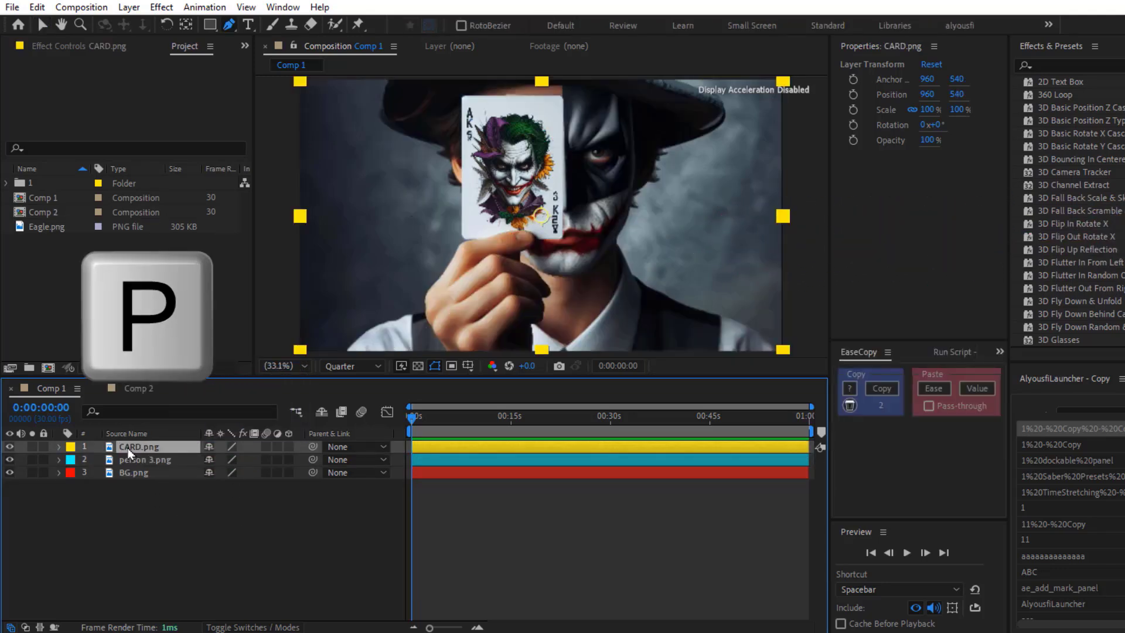
pyautogui.press('p')
pyautogui.hotkey('shift', 'r')
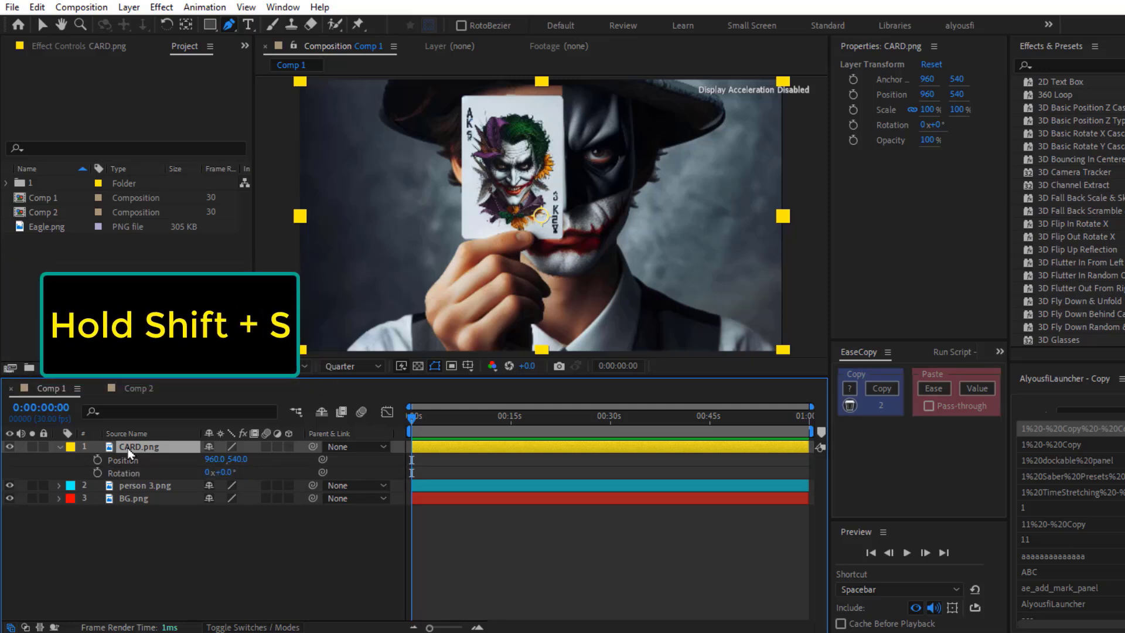
pyautogui.click(97, 460)
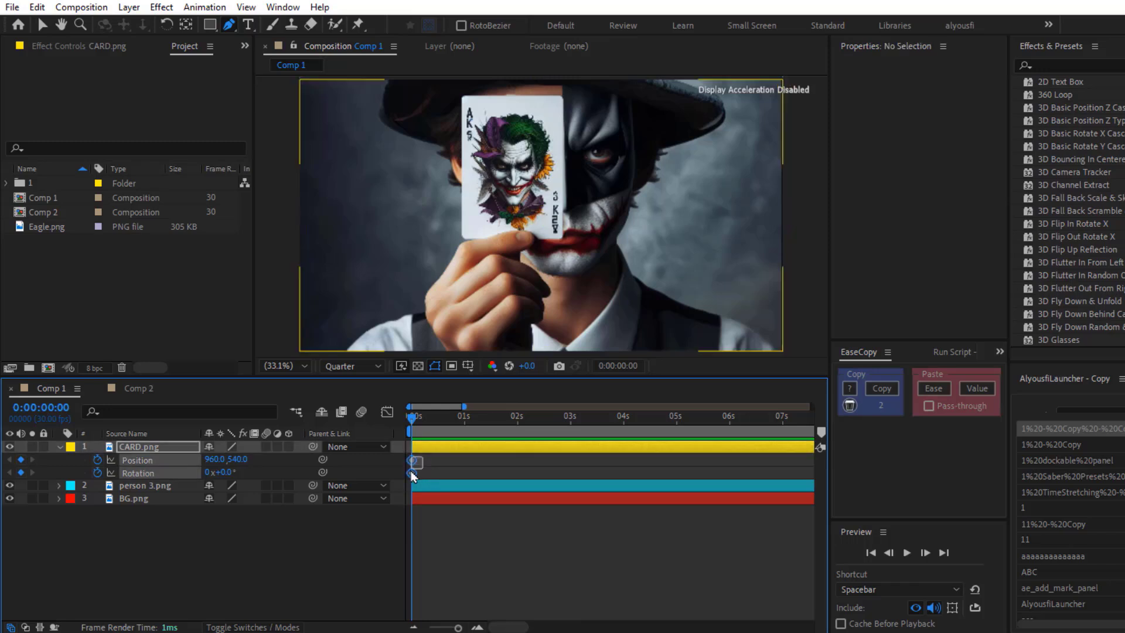
pyautogui.moveTo(430, 474); pyautogui.dragTo(469, 474)
pyautogui.click(448, 445)
# At 0s, move the card off-screen left and rotate it 60°, then refit the viewer
pyautogui.press('v')
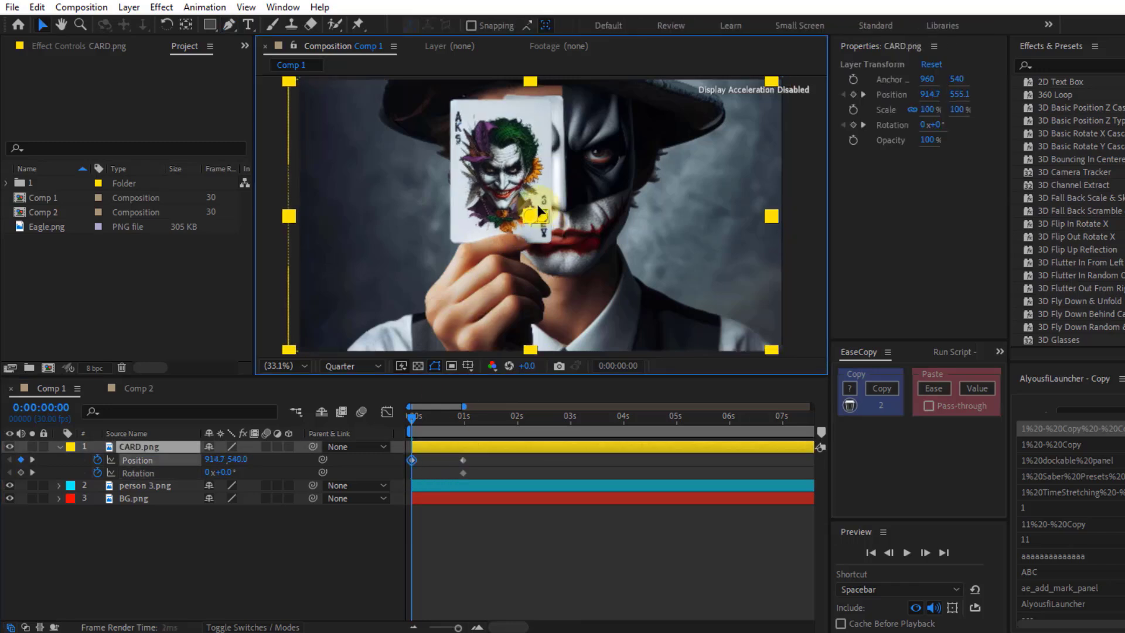
pyautogui.moveTo(556, 195); pyautogui.dragTo(391, 258)
pyautogui.moveTo(225, 472); pyautogui.dragTo(260, 468)
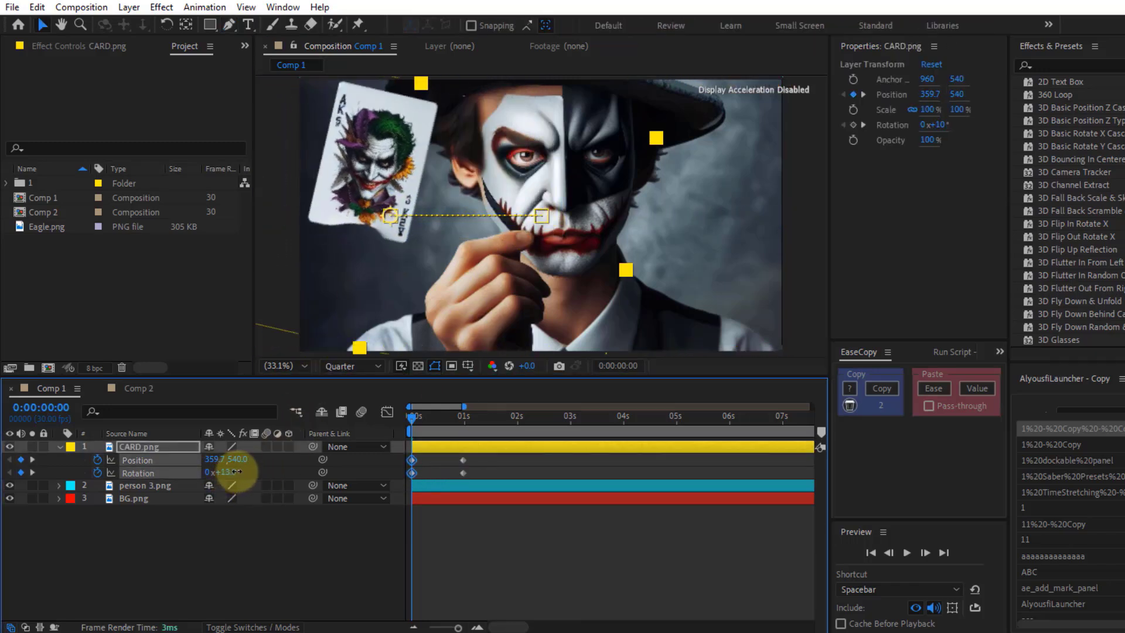
pyautogui.moveTo(468, 188)
pyautogui.mouseDown()
pyautogui.moveTo(287, 194)
pyautogui.moveTo(370, 198)
pyautogui.mouseUp()
pyautogui.press(',')
pyautogui.press(',')
pyautogui.click(295, 368)
pyautogui.click(284, 90)
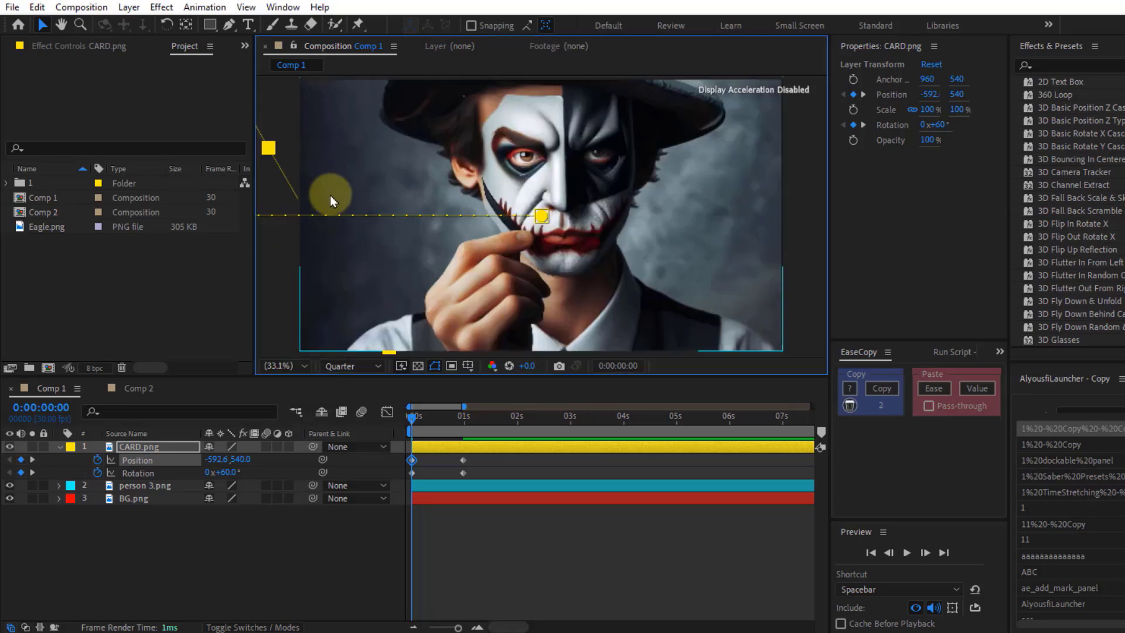
pyautogui.click(402, 392)
pyautogui.moveTo(412, 417); pyautogui.dragTo(462, 416)
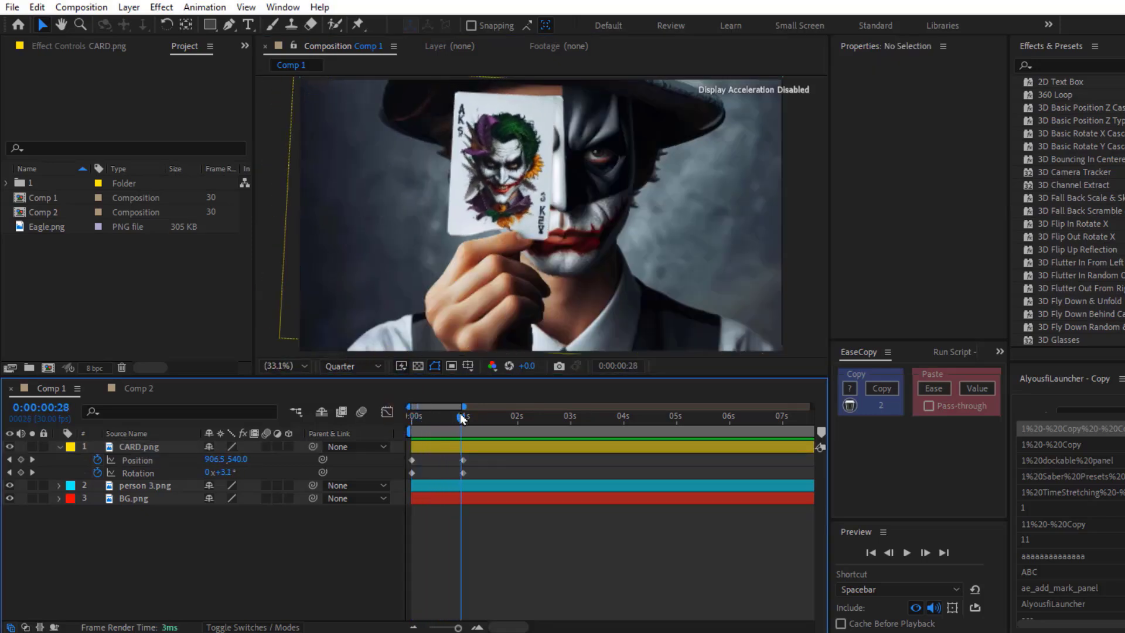
# Apply Easy Ease to all four card keyframes and preview the animation
pyautogui.moveTo(466, 472); pyautogui.dragTo(422, 515)
pyautogui.press('F9')
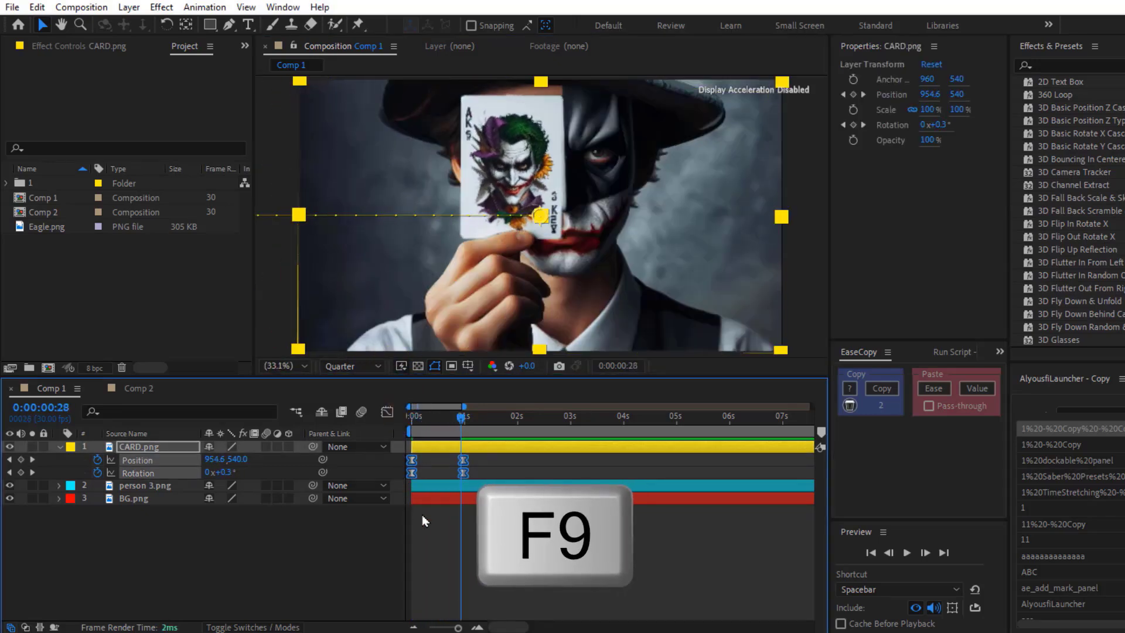
pyautogui.click(422, 515)
pyautogui.press('space')
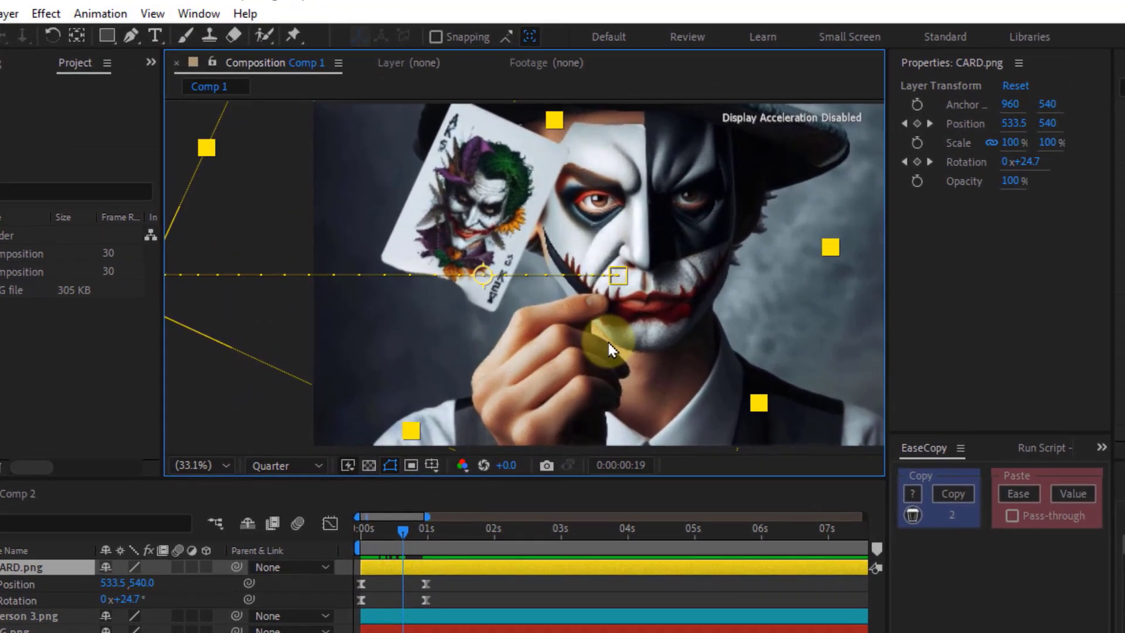
# Curve the card's motion path by pulling out a Bezier handle with the Pen tool
pyautogui.press('g')
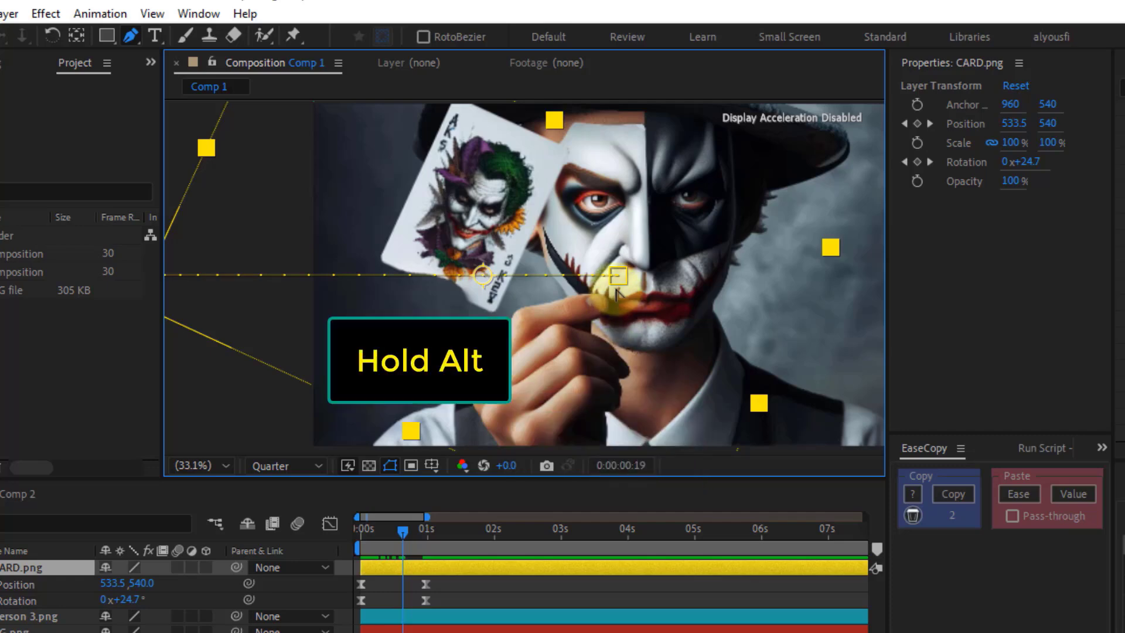
pyautogui.moveTo(619, 278)
pyautogui.mouseDown()
pyautogui.moveTo(582, 287)
pyautogui.moveTo(391, 426)
pyautogui.mouseUp()
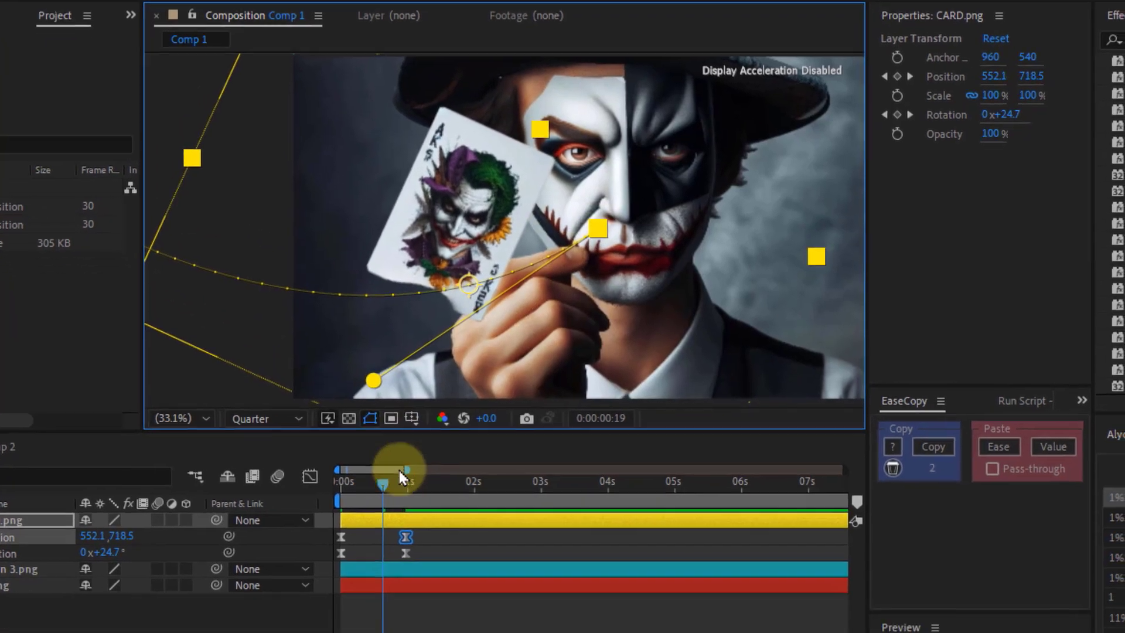
pyautogui.moveTo(400, 476)
pyautogui.mouseDown()
pyautogui.moveTo(349, 436)
pyautogui.moveTo(316, 436)
pyautogui.mouseUp()
pyautogui.click(321, 479)
# Increase the ease influence on the card's Position speed curve in the Graph Editor
pyautogui.click(285, 417)
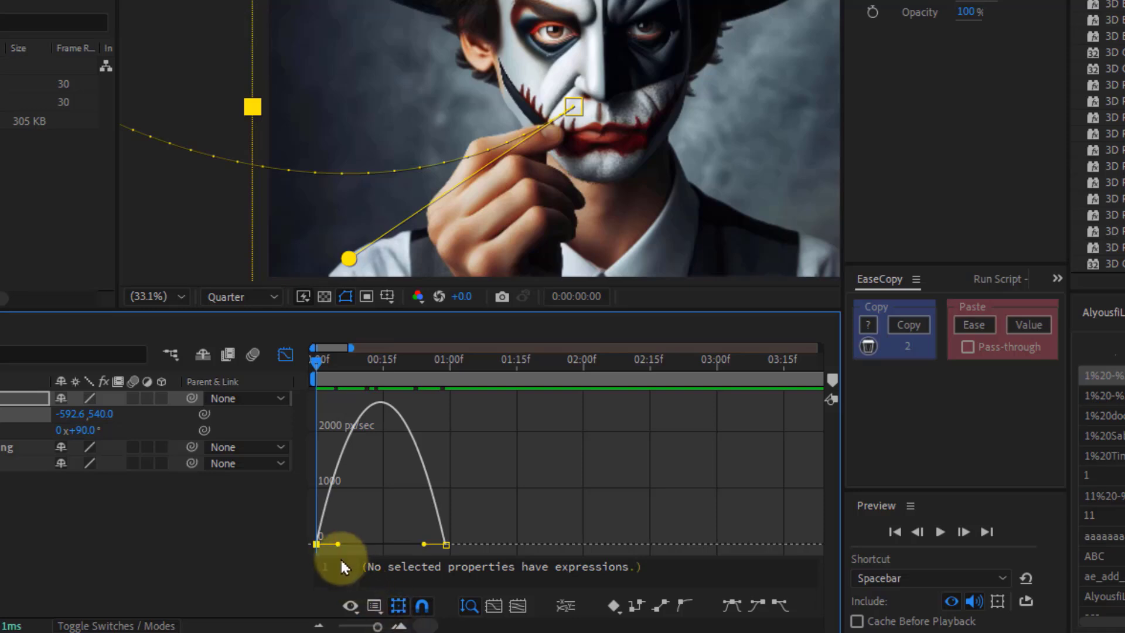
pyautogui.moveTo(375, 550); pyautogui.dragTo(322, 542)
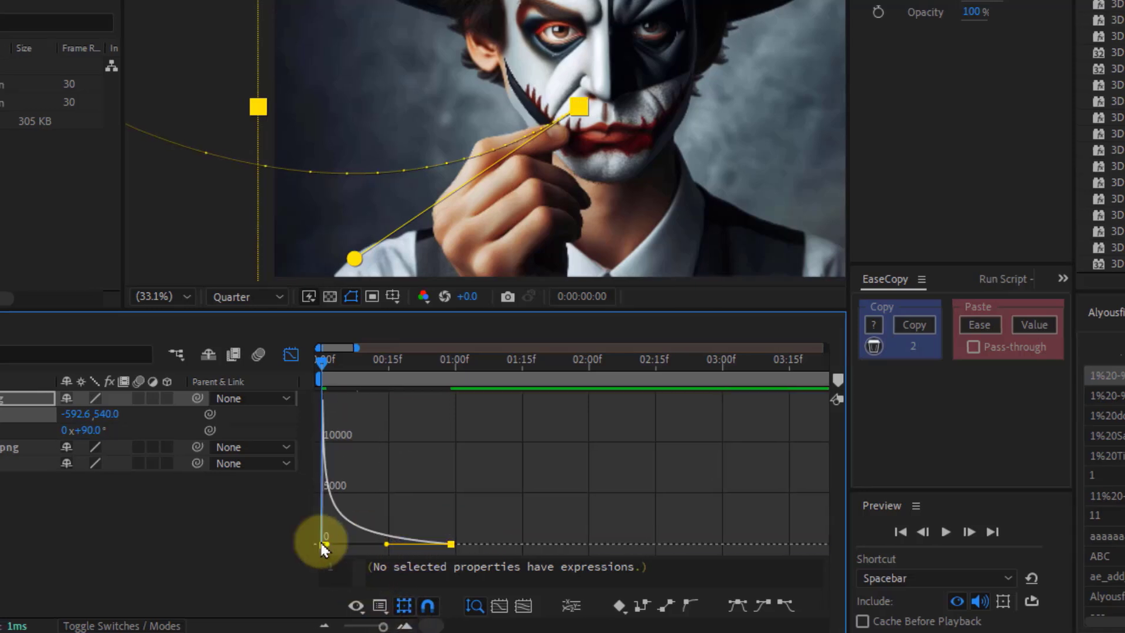
pyautogui.click(170, 431)
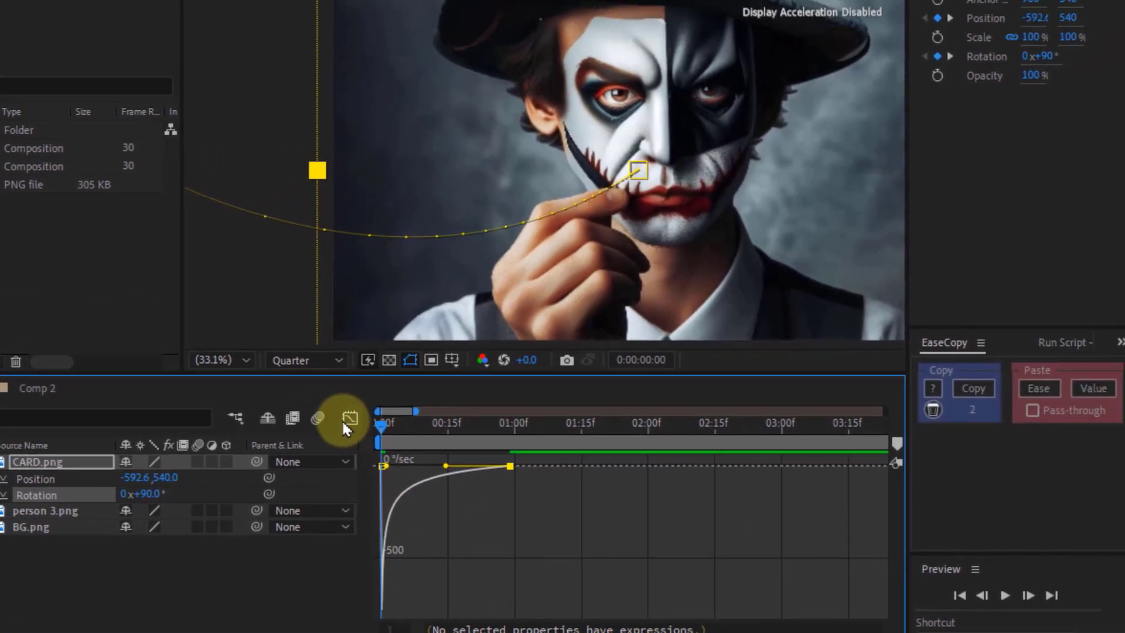
pyautogui.click(277, 450)
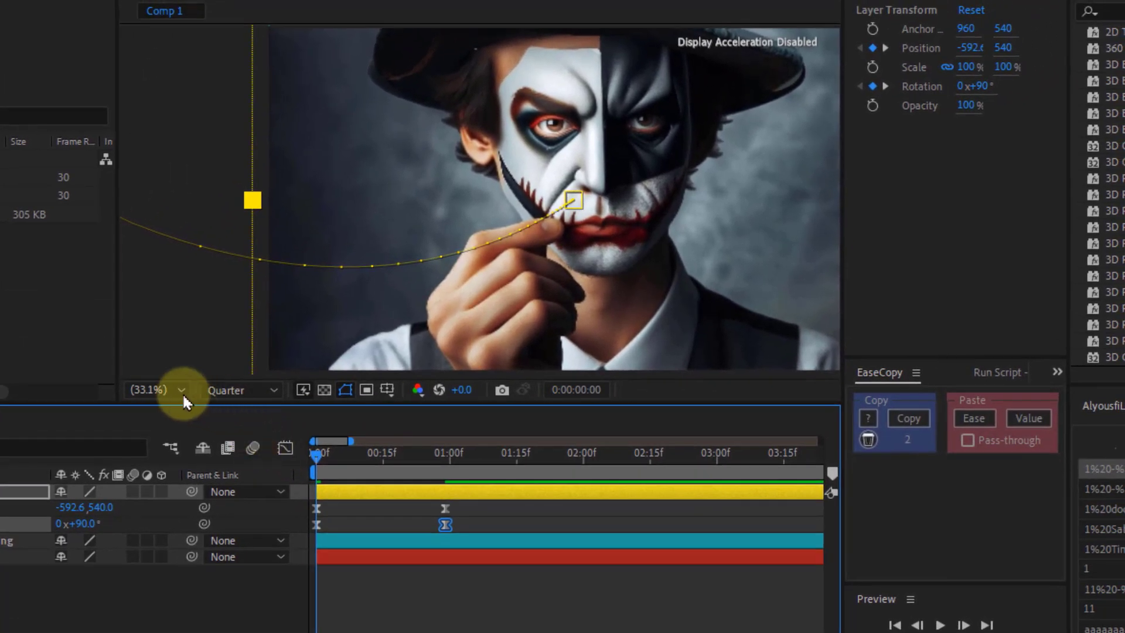
# Fit the composition in the viewer and preview the card's entrance
pyautogui.click(179, 71)
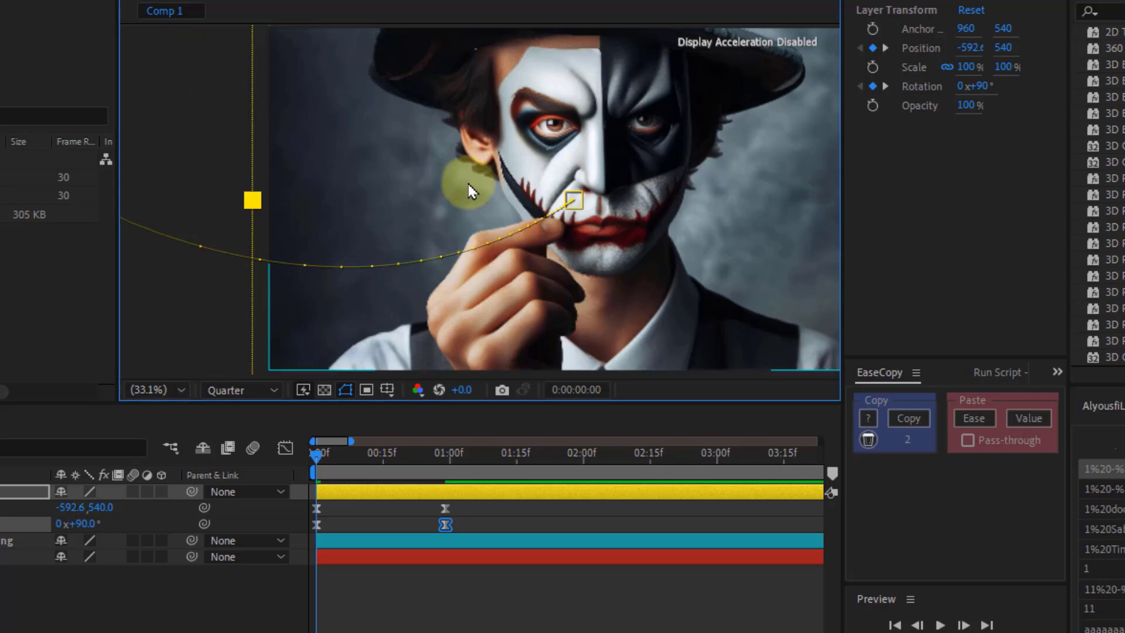
pyautogui.hotkey('alt', '/')
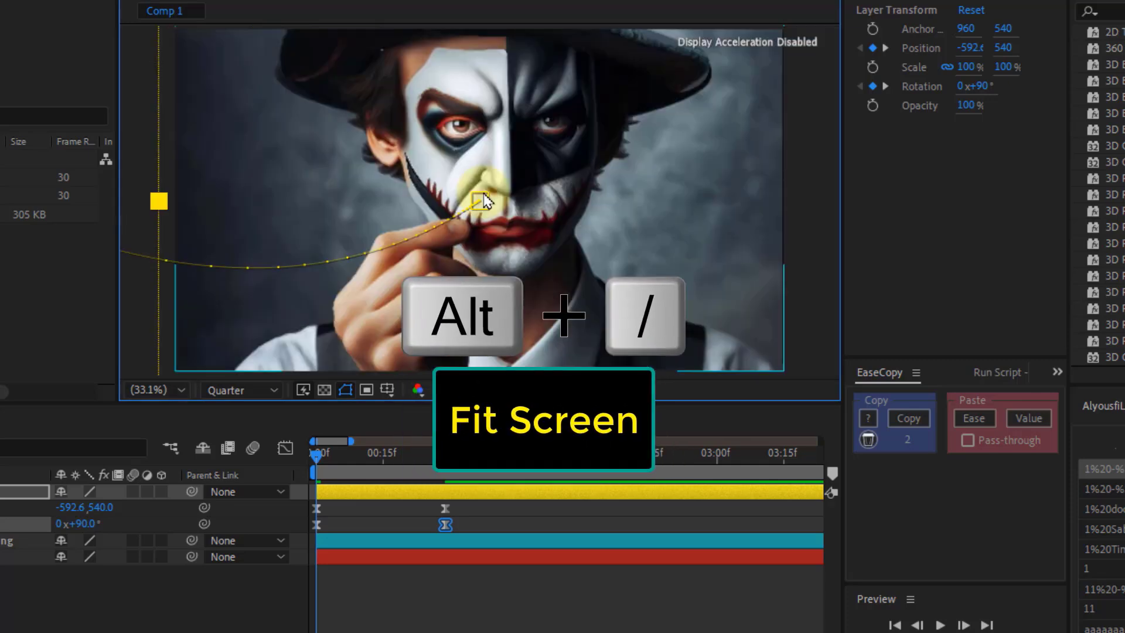
pyautogui.click(326, 456)
pyautogui.press('space')
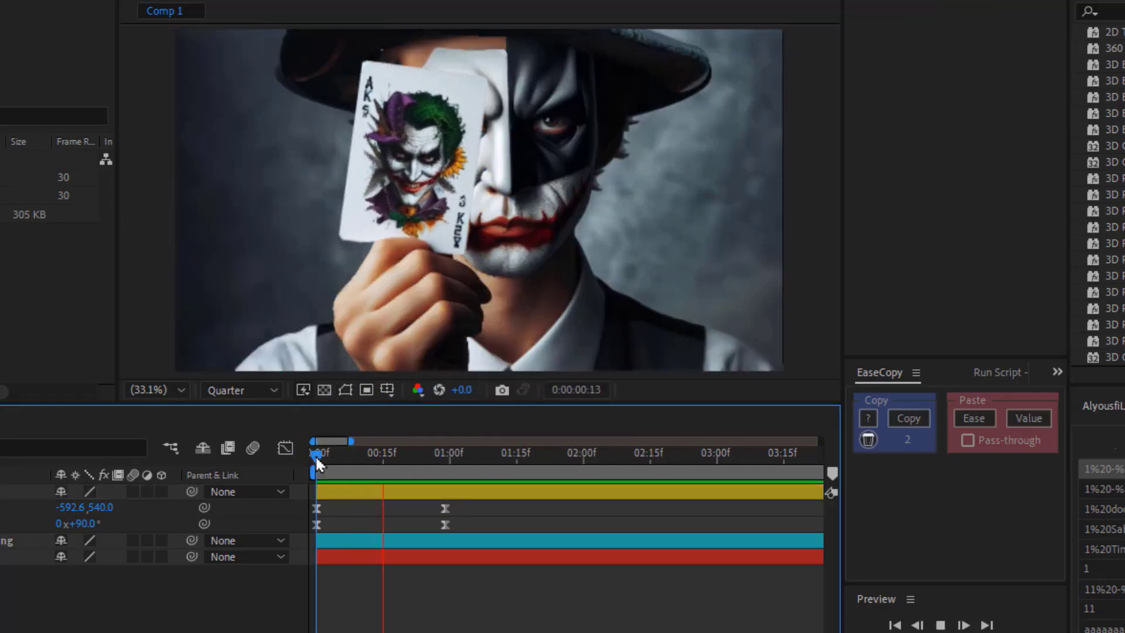
pyautogui.press('space')
pyautogui.press('space')
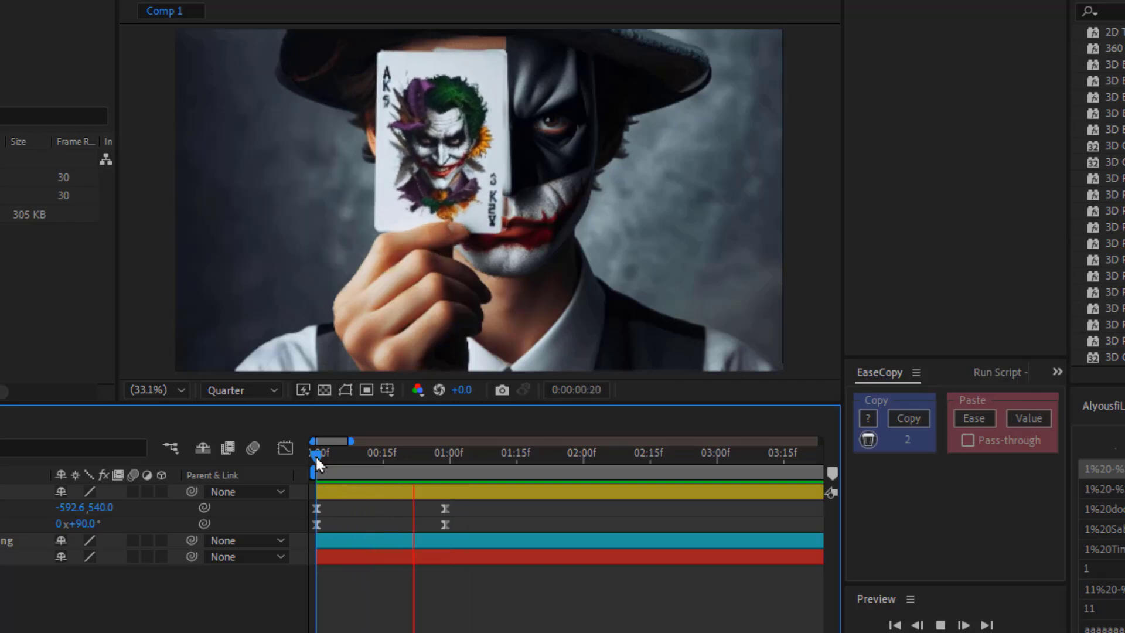
pyautogui.moveTo(317, 458)
pyautogui.mouseDown()
pyautogui.moveTo(339, 461)
pyautogui.moveTo(311, 462)
pyautogui.mouseUp()
# Enable motion blur on CARD, start it at X -751.6, and delay its entrance to about 10 frames
pyautogui.click(133, 491)
pyautogui.moveTo(70, 507); pyautogui.dragTo(73, 509)
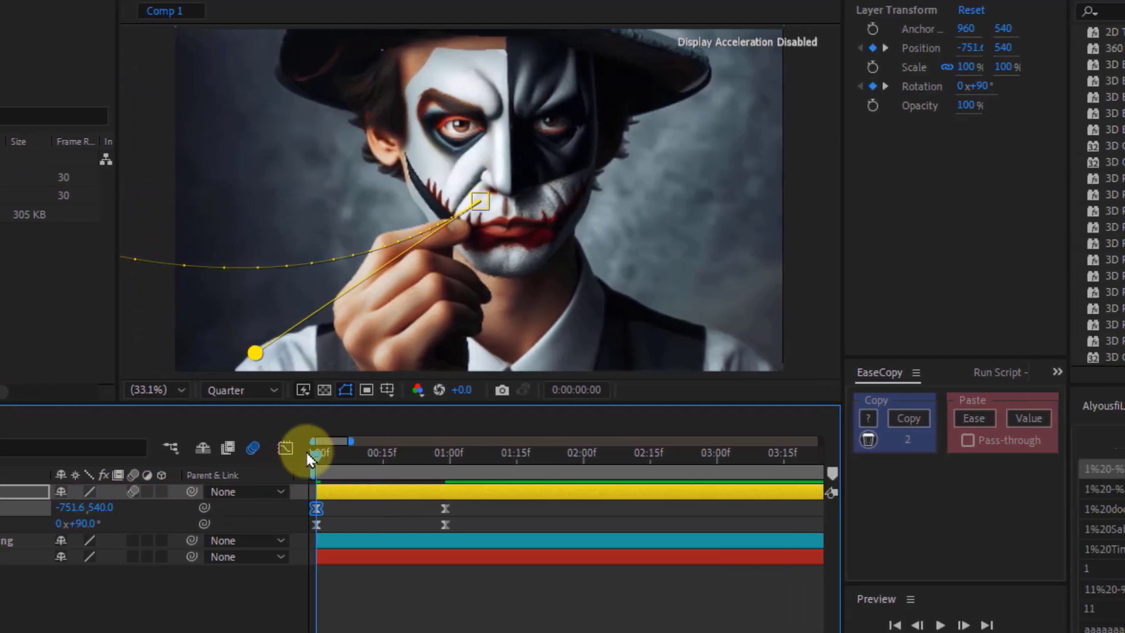
pyautogui.moveTo(384, 451); pyautogui.dragTo(422, 452)
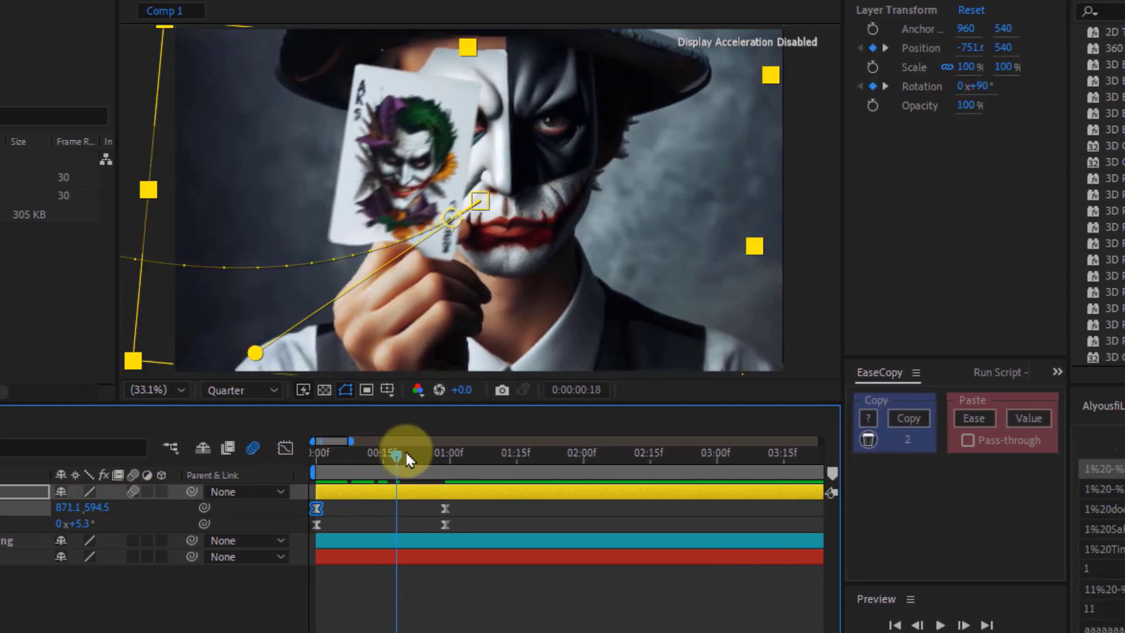
pyautogui.click(321, 464)
pyautogui.moveTo(345, 493); pyautogui.dragTo(443, 501)
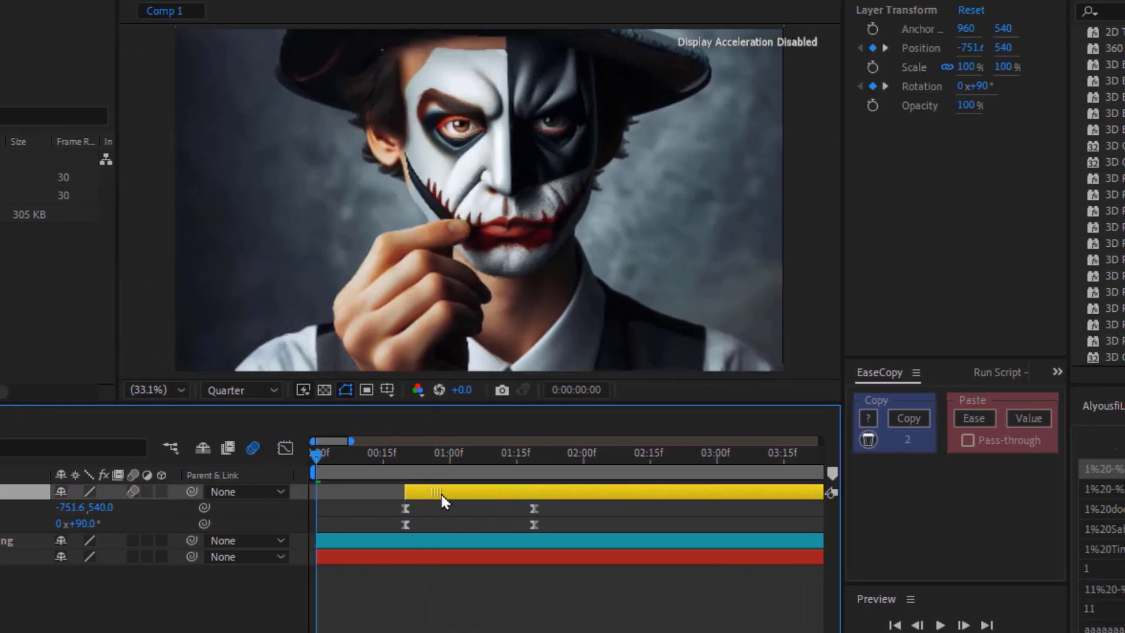
# Push person 3 down below the frame to Position Y 1994.1
pyautogui.click(363, 546)
pyautogui.press('p')
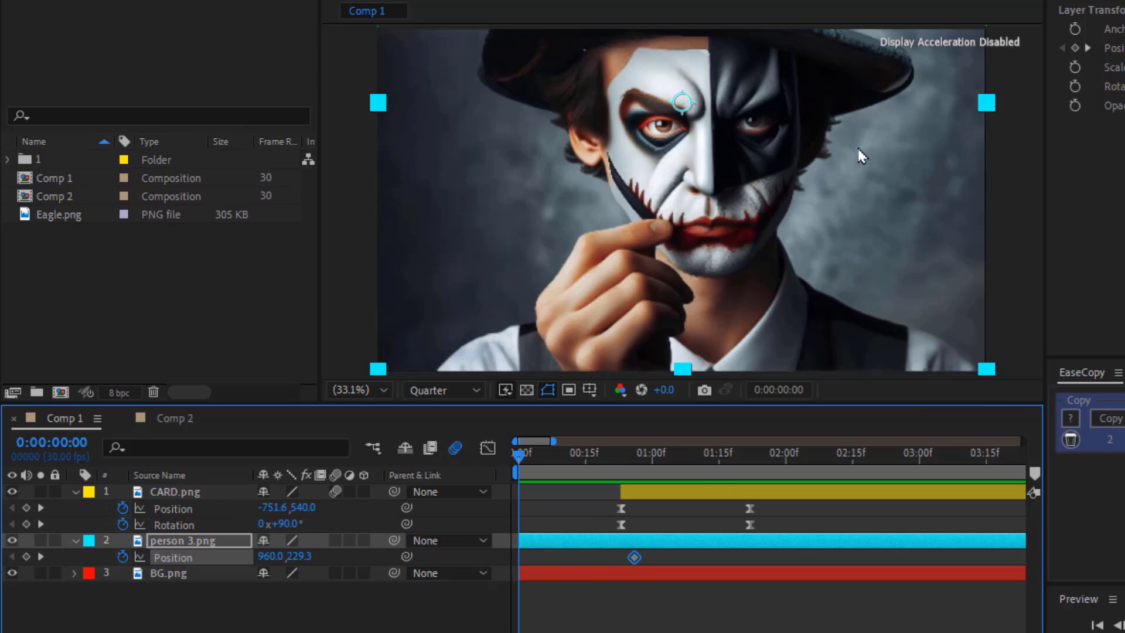
pyautogui.moveTo(857, 147)
pyautogui.mouseDown()
pyautogui.moveTo(857, 303)
pyautogui.moveTo(817, 349)
pyautogui.moveTo(816, 320)
pyautogui.mouseUp()
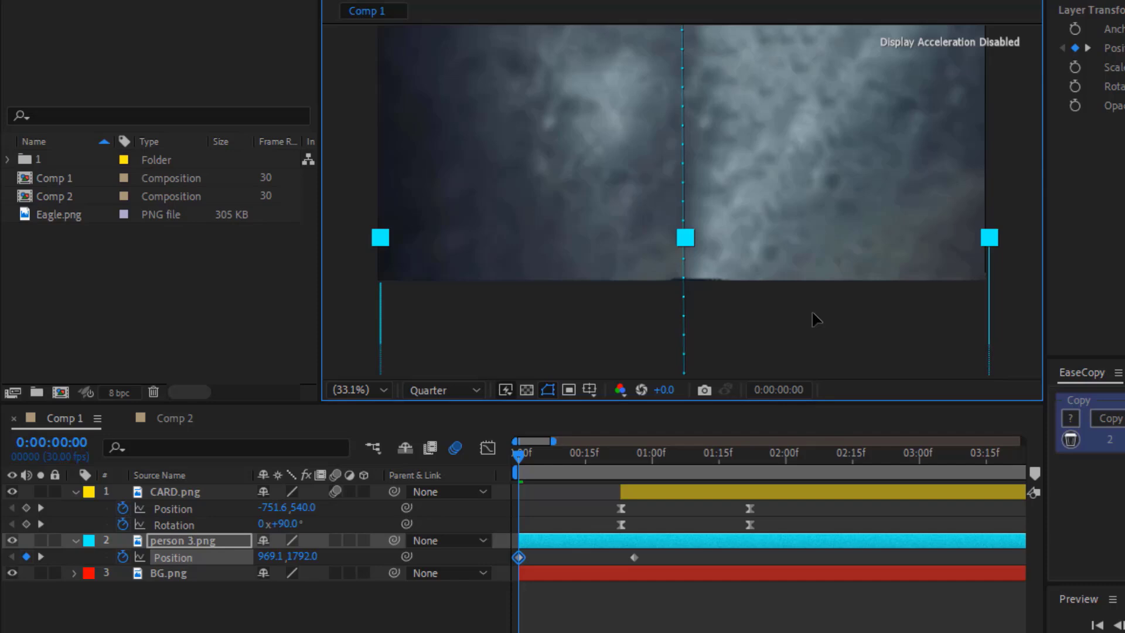
# Enable motion blur on person 3 and the background, and ease person 3's Position keyframes
pyautogui.click(335, 540)
pyautogui.click(335, 572)
pyautogui.click(351, 390)
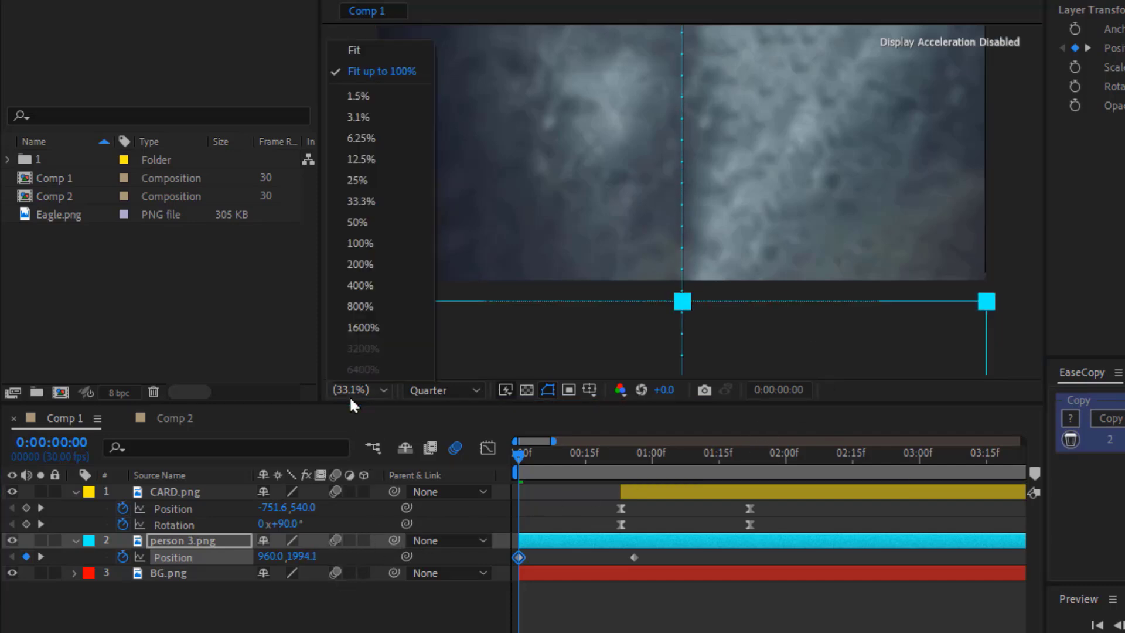
pyautogui.click(342, 49)
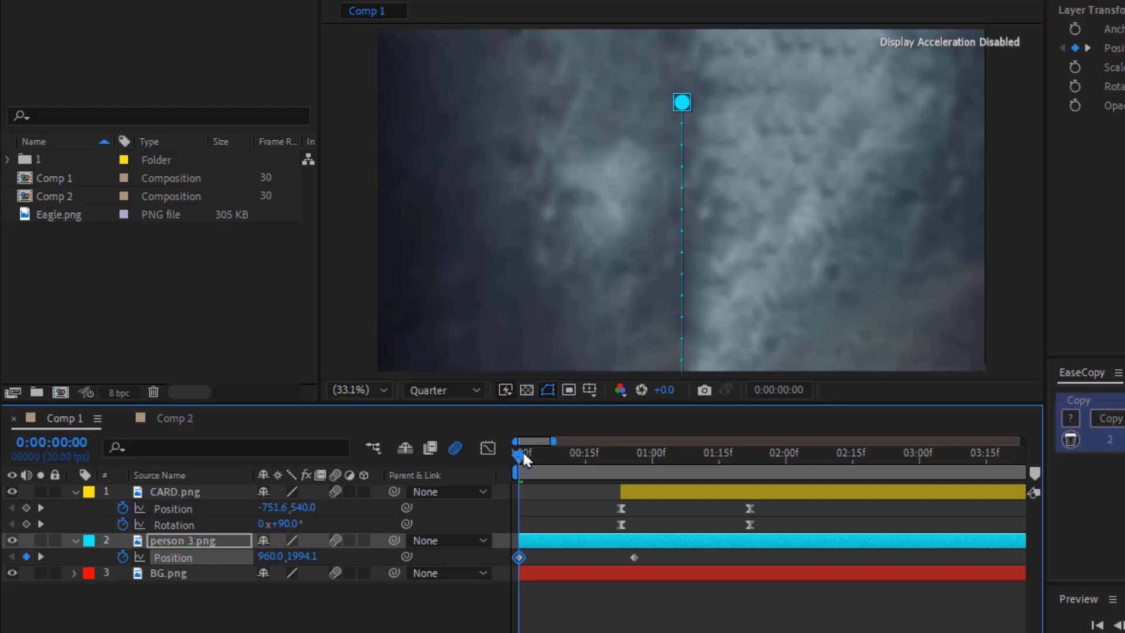
pyautogui.moveTo(523, 457); pyautogui.dragTo(614, 451)
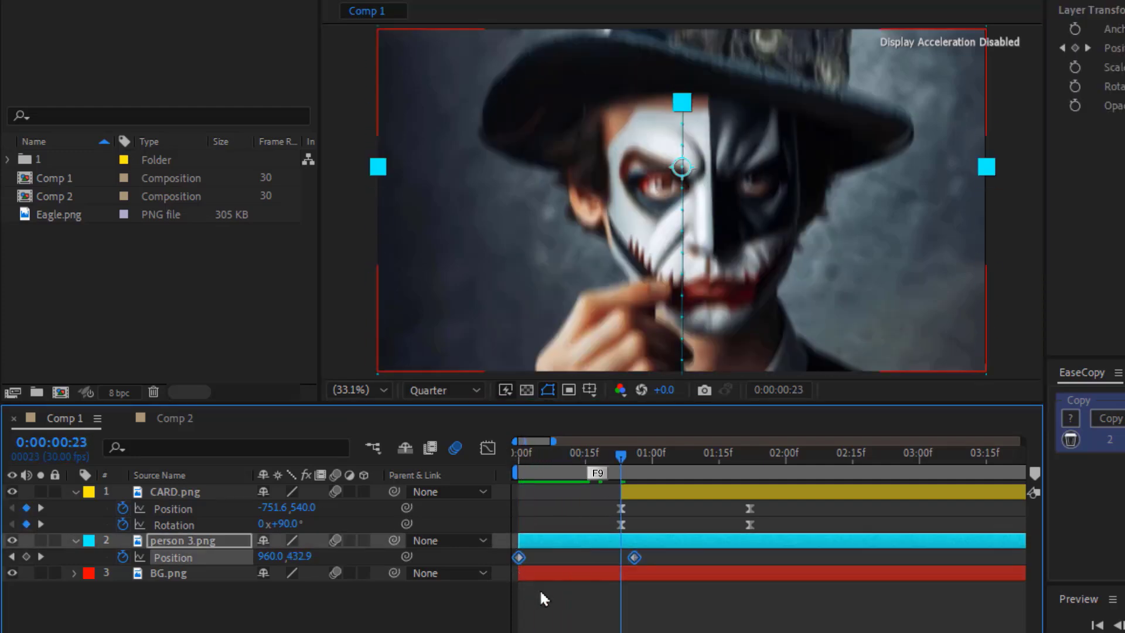
pyautogui.press('F9')
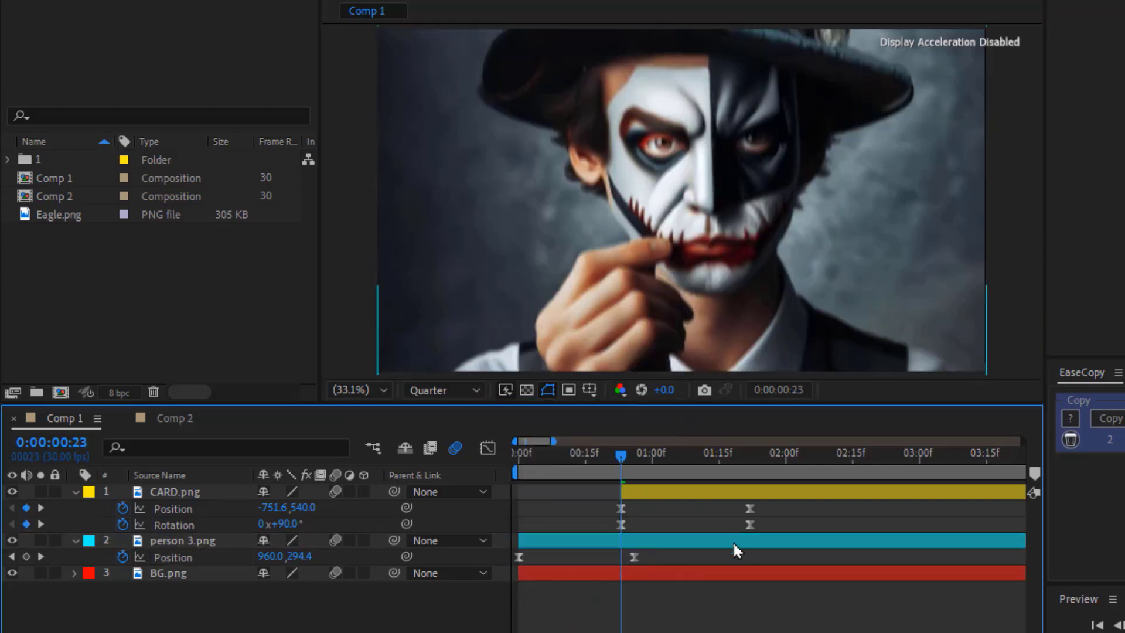
pyautogui.moveTo(769, 508); pyautogui.dragTo(589, 501)
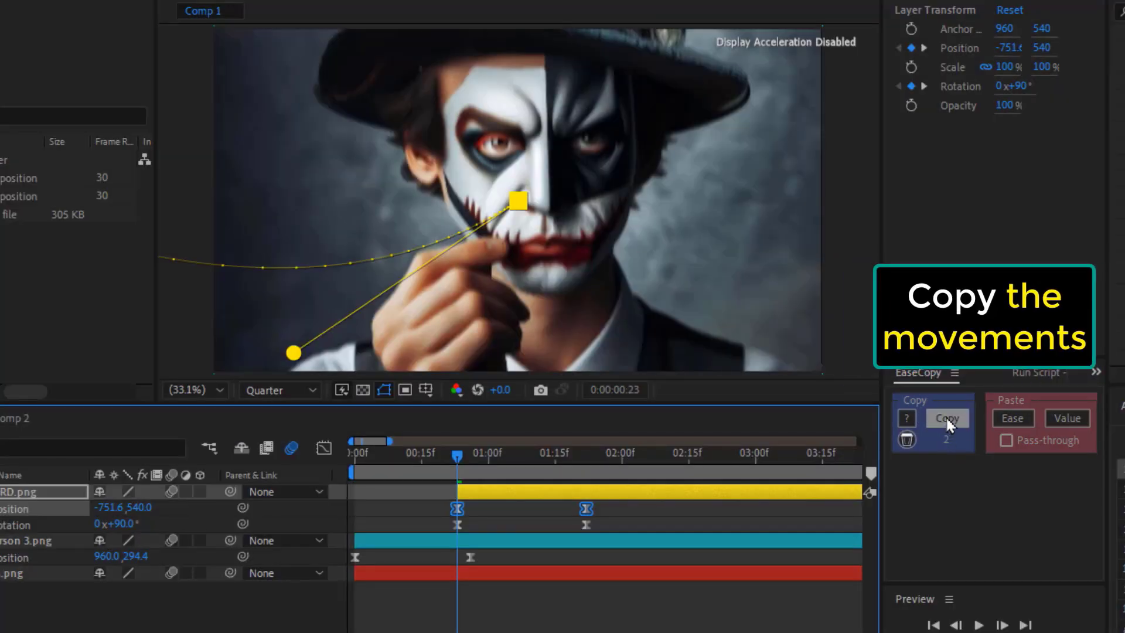
# Copy the card's ease with EaseCopy, paste it onto person 3's Position keyframes, and preview
pyautogui.click(944, 417)
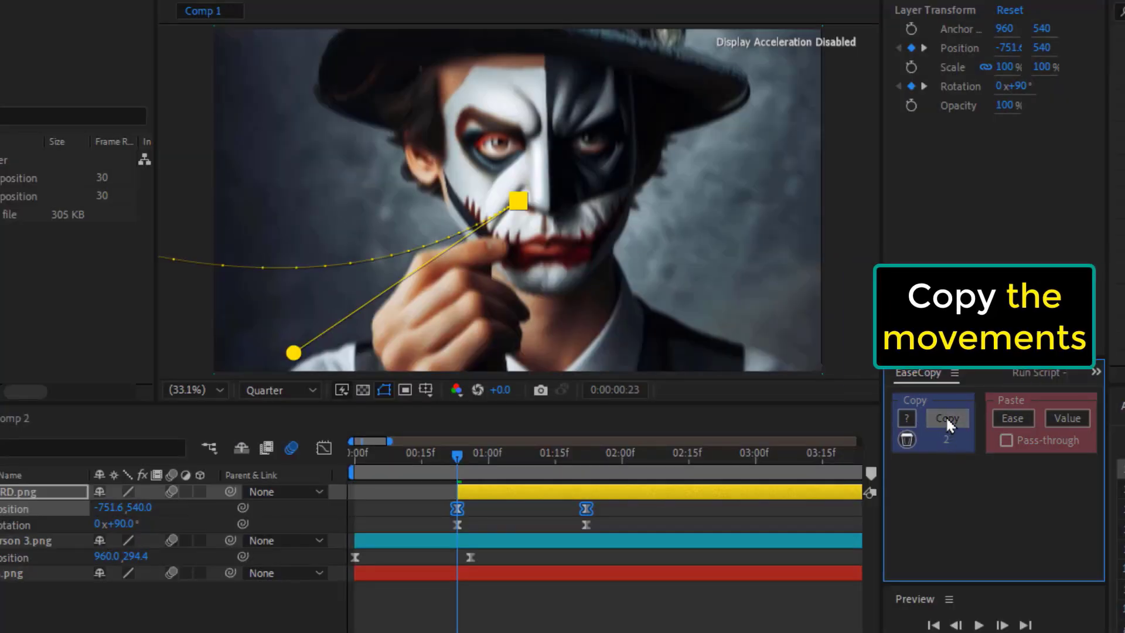
pyautogui.moveTo(497, 555); pyautogui.dragTo(347, 563)
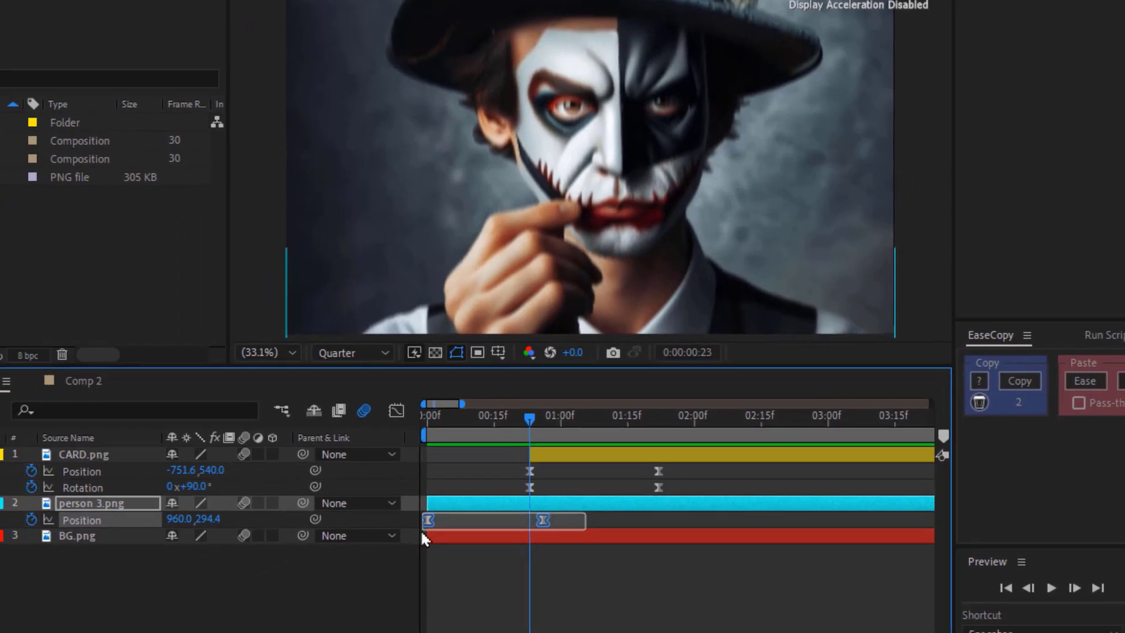
pyautogui.click(423, 396)
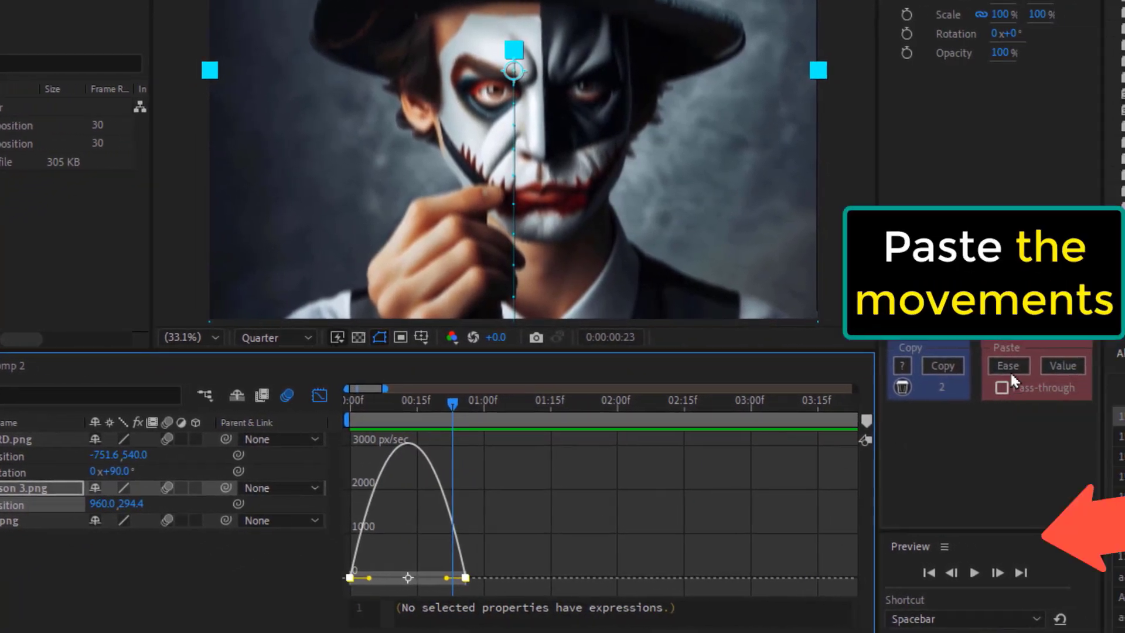
pyautogui.click(1009, 366)
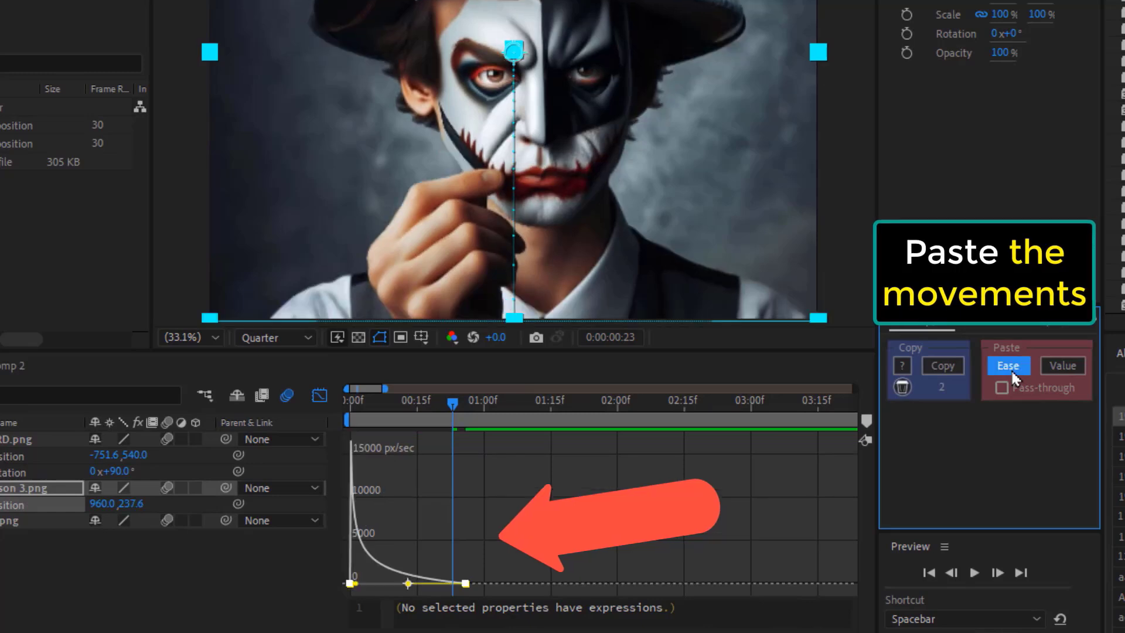
pyautogui.click(320, 395)
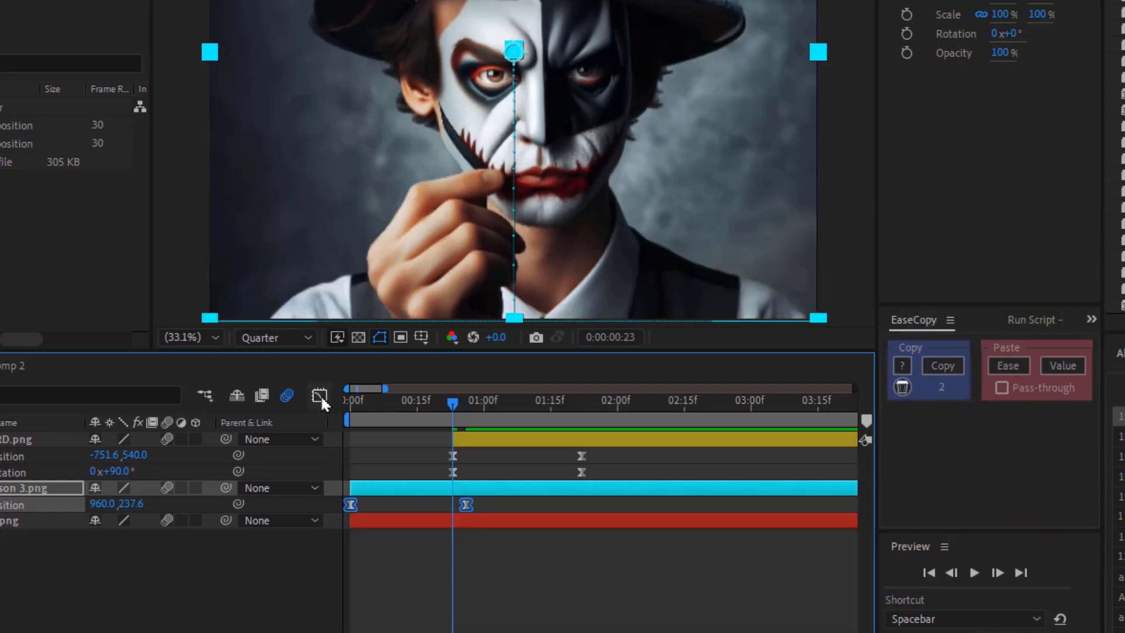
pyautogui.click(351, 403)
pyautogui.press('space')
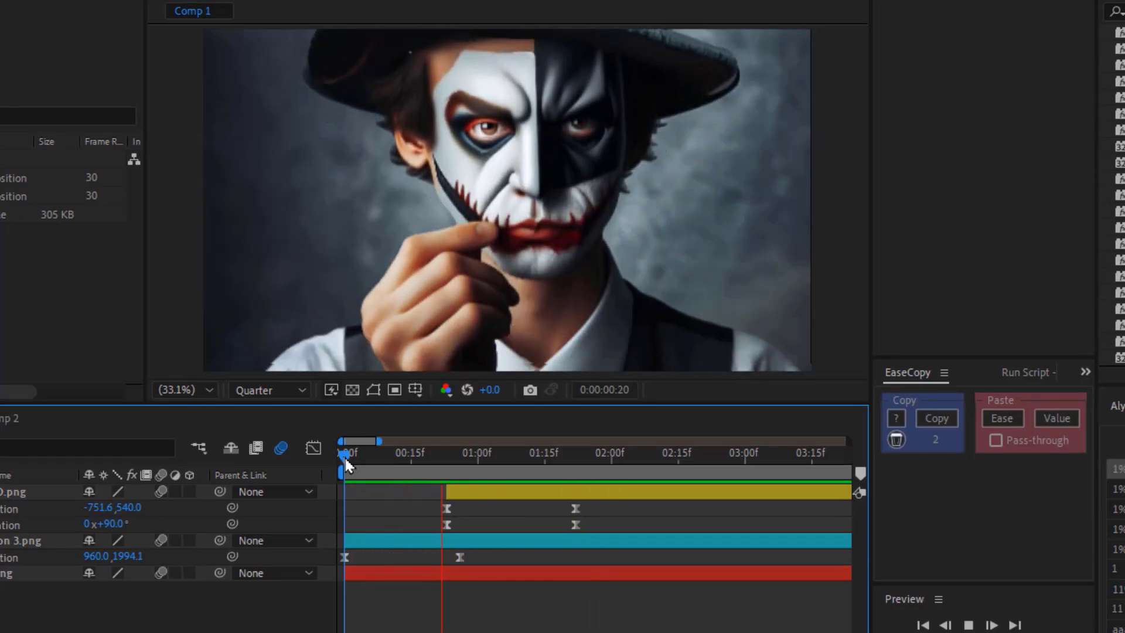
# Add Eagle.png as the top layer, solo it over the transparency grid, and trim it to start at 0:00:01:13
pyautogui.moveTo(343, 455); pyautogui.dragTo(538, 452)
pyautogui.click(80, 216)
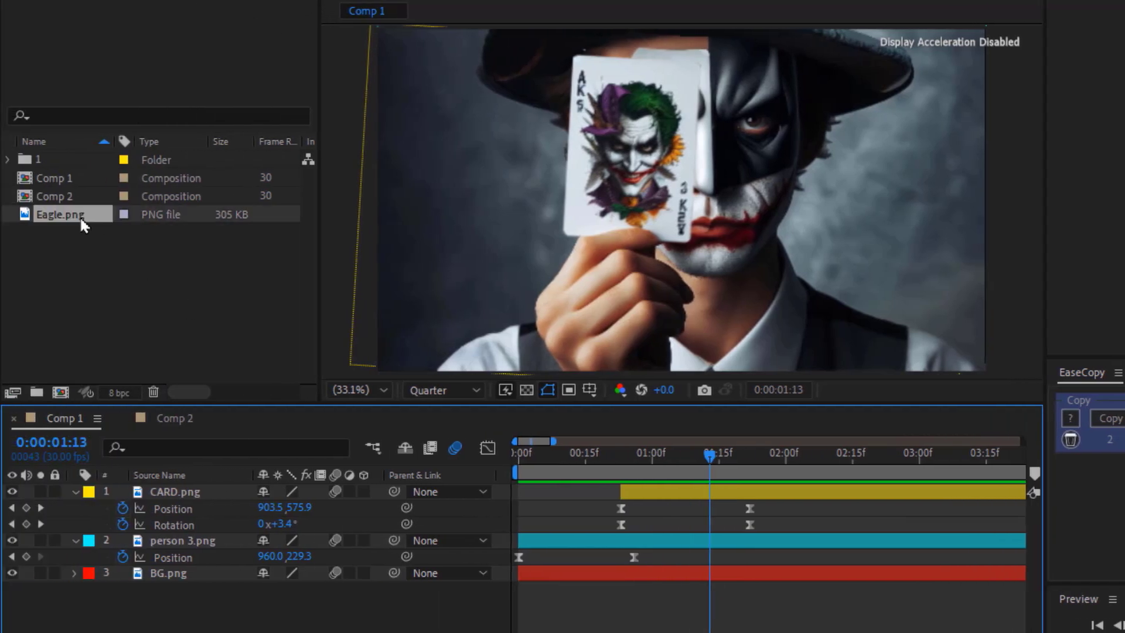
pyautogui.moveTo(80, 216); pyautogui.dragTo(170, 485)
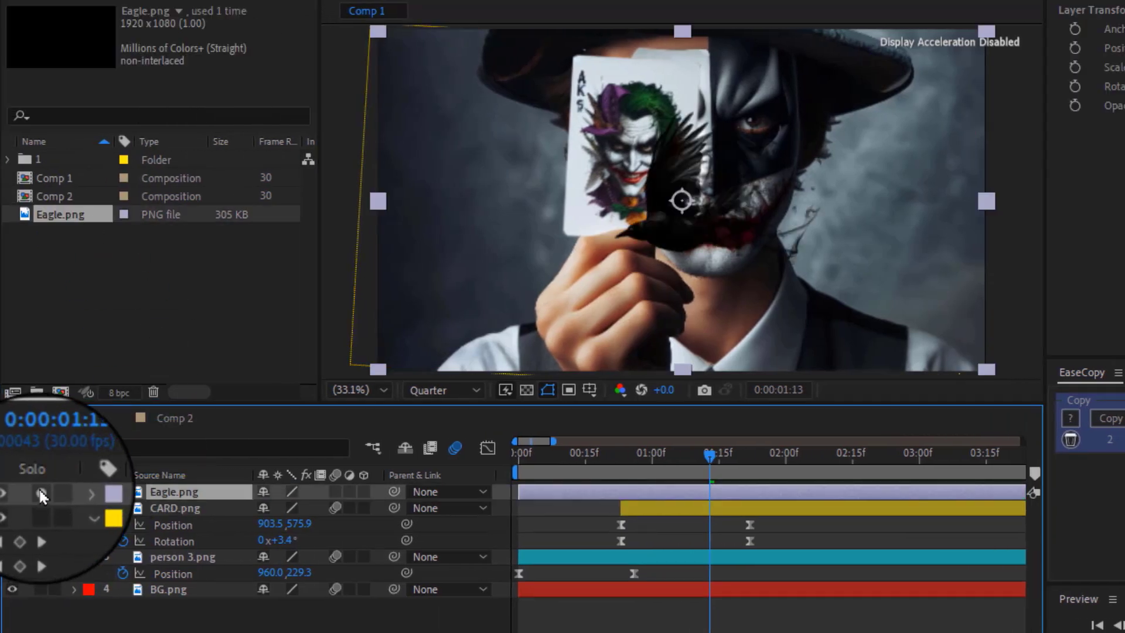
pyautogui.click(41, 492)
pyautogui.click(531, 395)
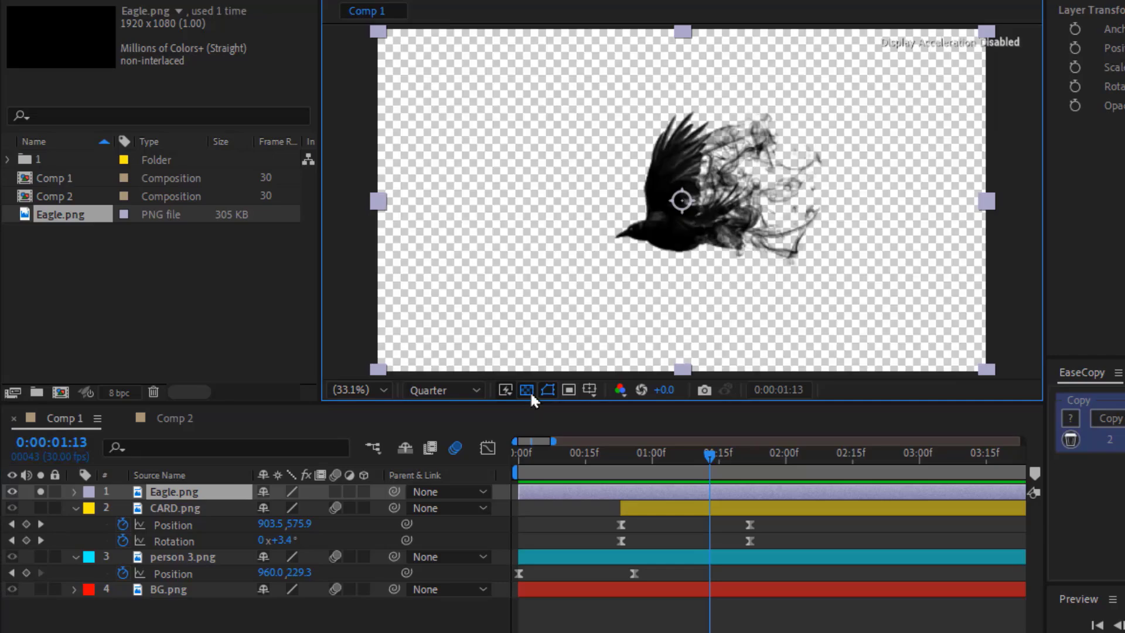
pyautogui.press('[')
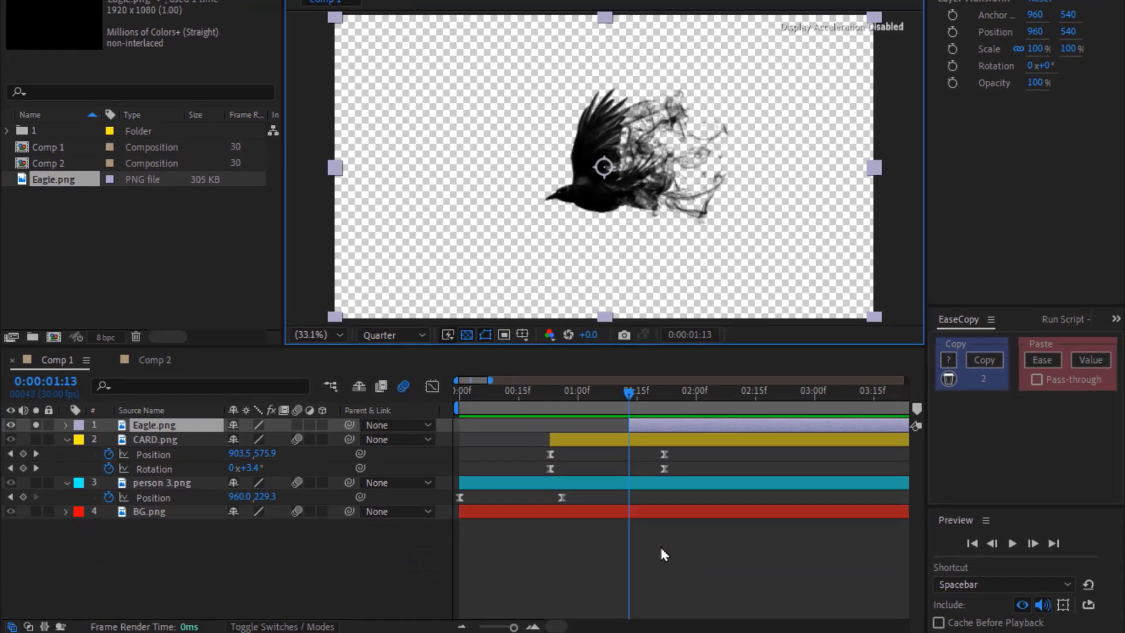
pyautogui.click(660, 544)
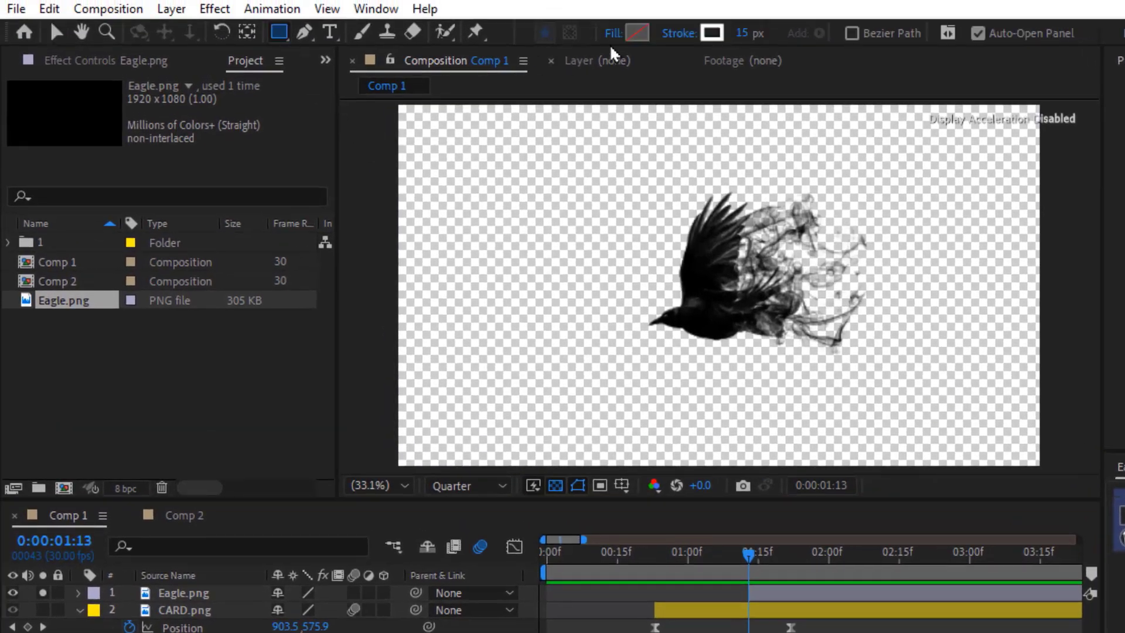
# Set the shape fill colour to orange FF5502 with no stroke
pyautogui.click(639, 35)
pyautogui.moveTo(1006, 202); pyautogui.dragTo(566, 89)
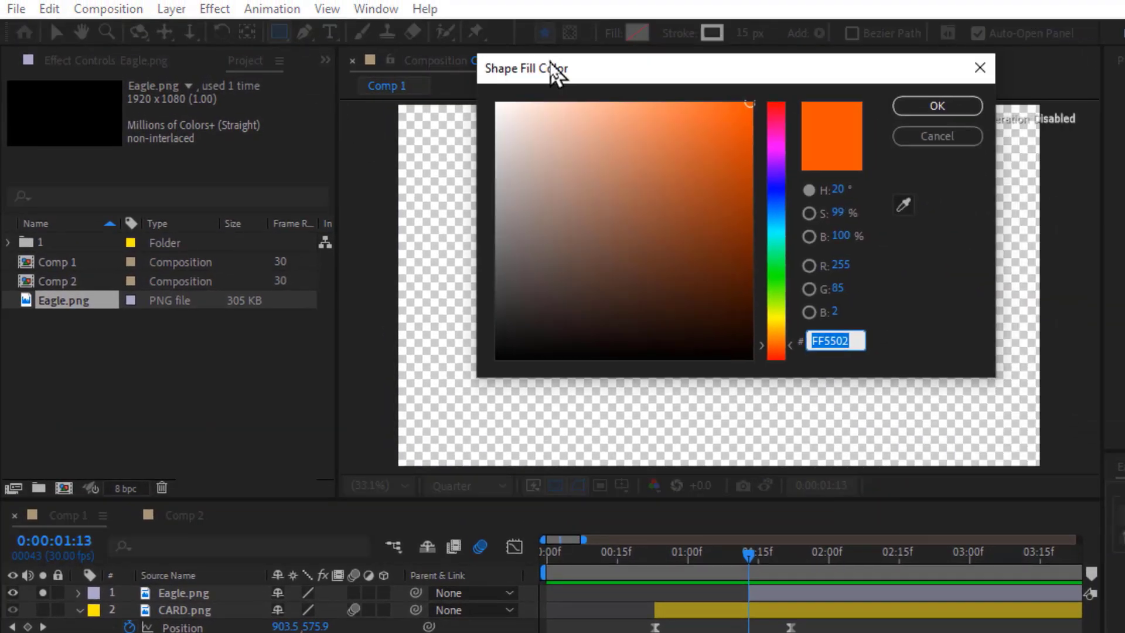
pyautogui.click(935, 128)
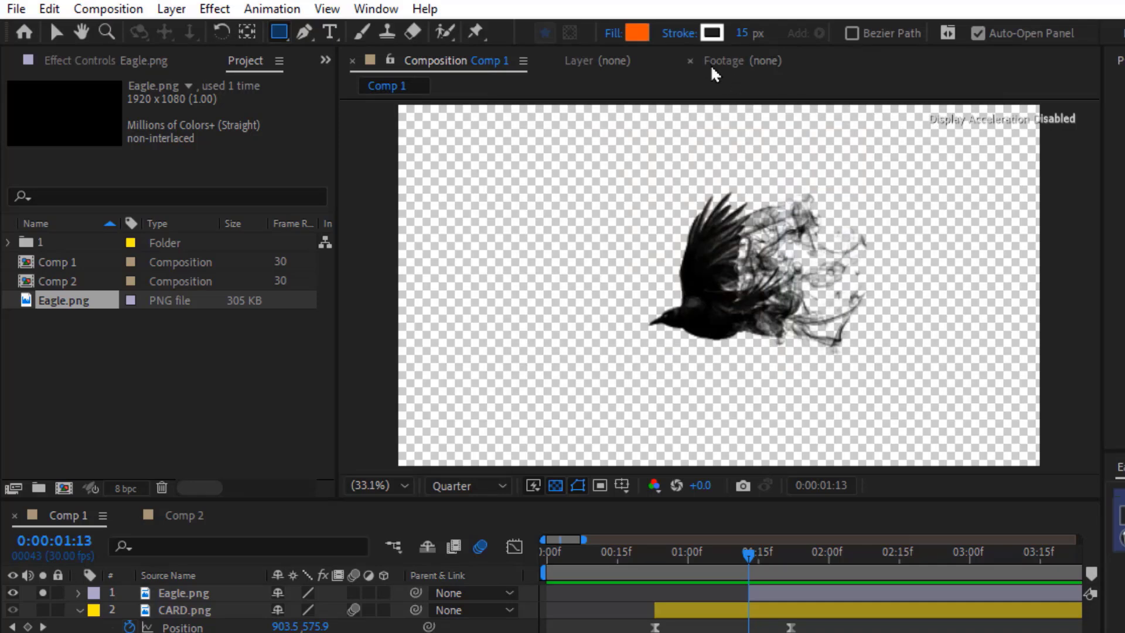
pyautogui.click(679, 34)
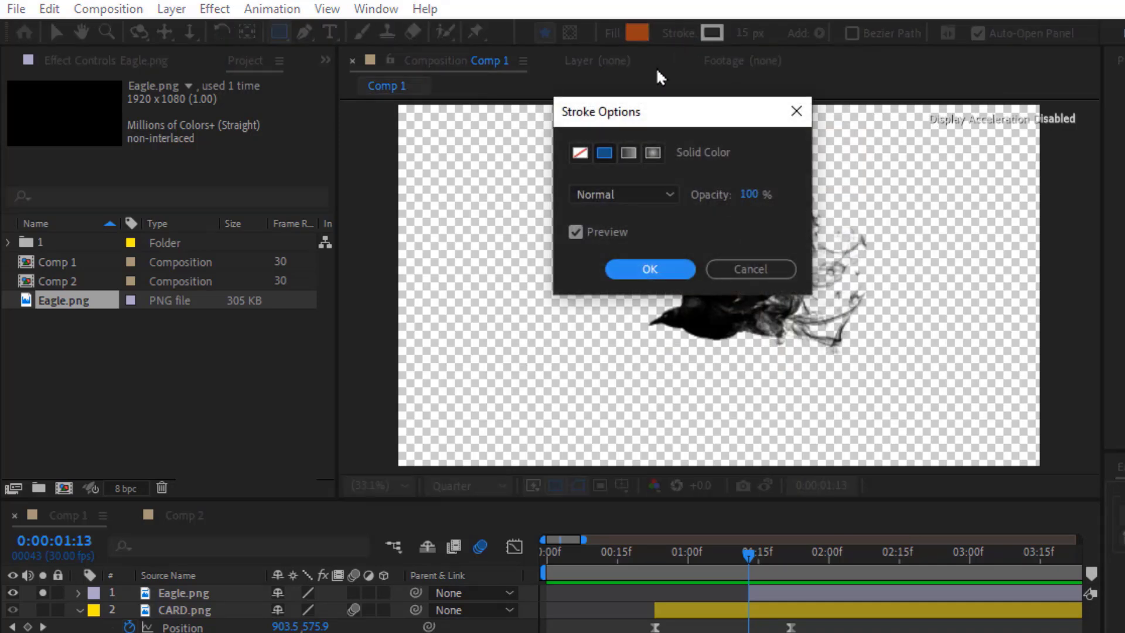
pyautogui.click(635, 267)
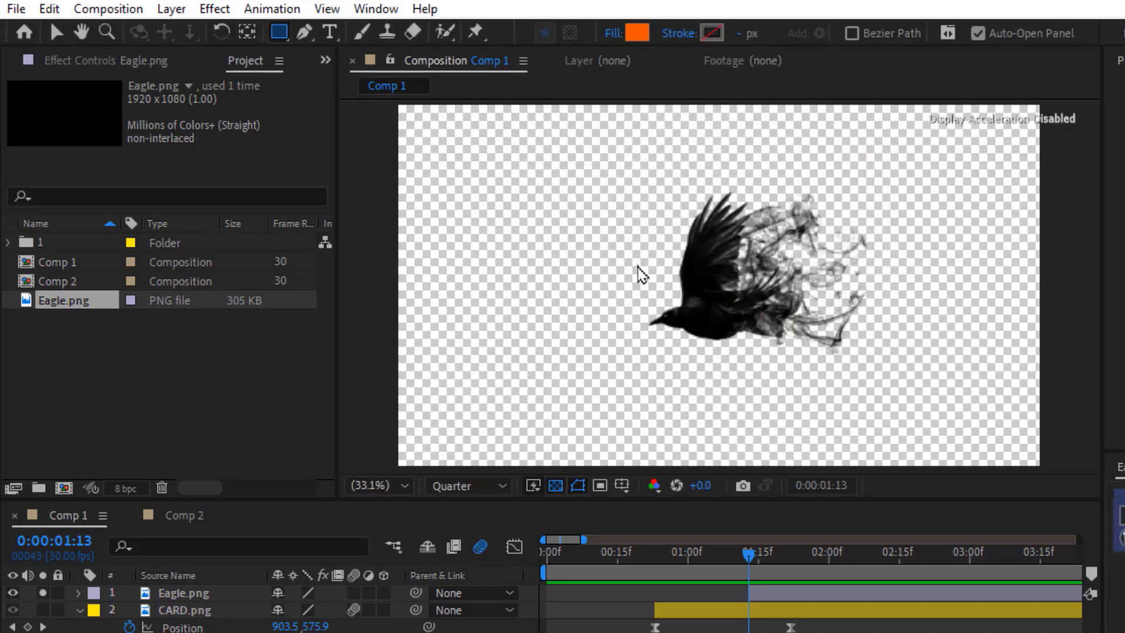
# Create a full-frame rectangle shape layer starting at 1:13 and show the Track Matte columns
pyautogui.doubleClick(278, 33)
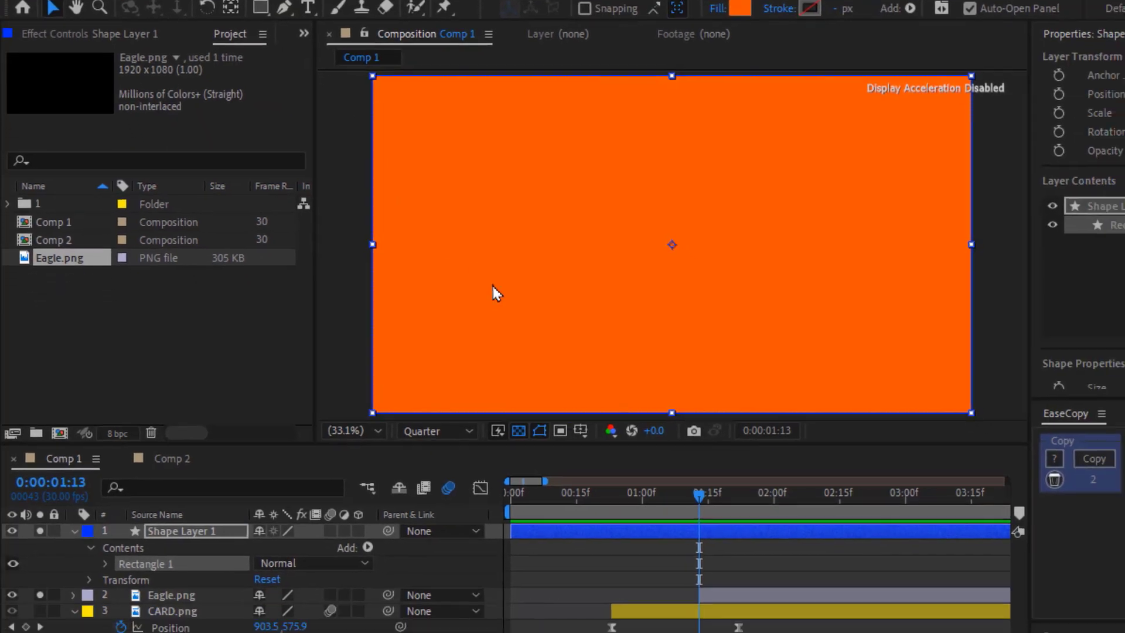
pyautogui.press('[')
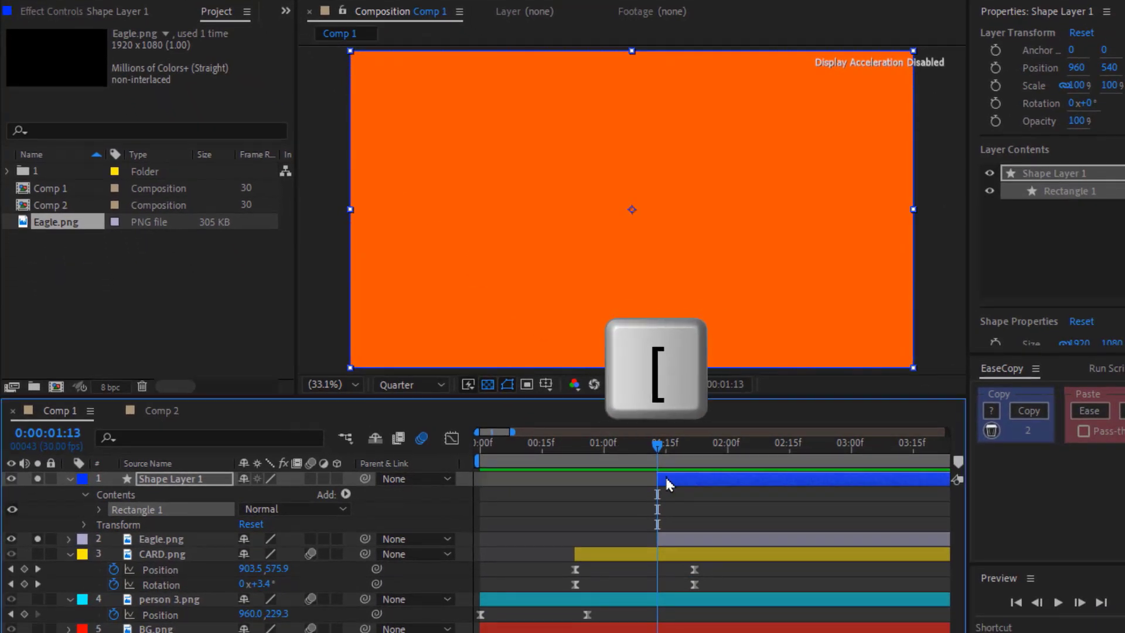
pyautogui.click(71, 478)
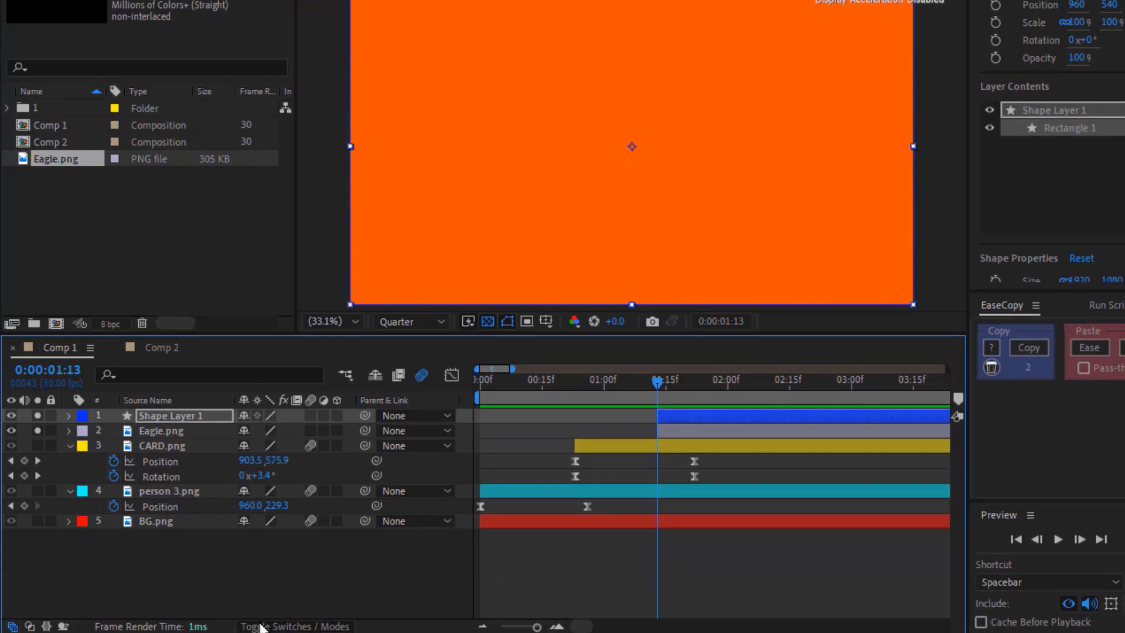
pyautogui.click(261, 627)
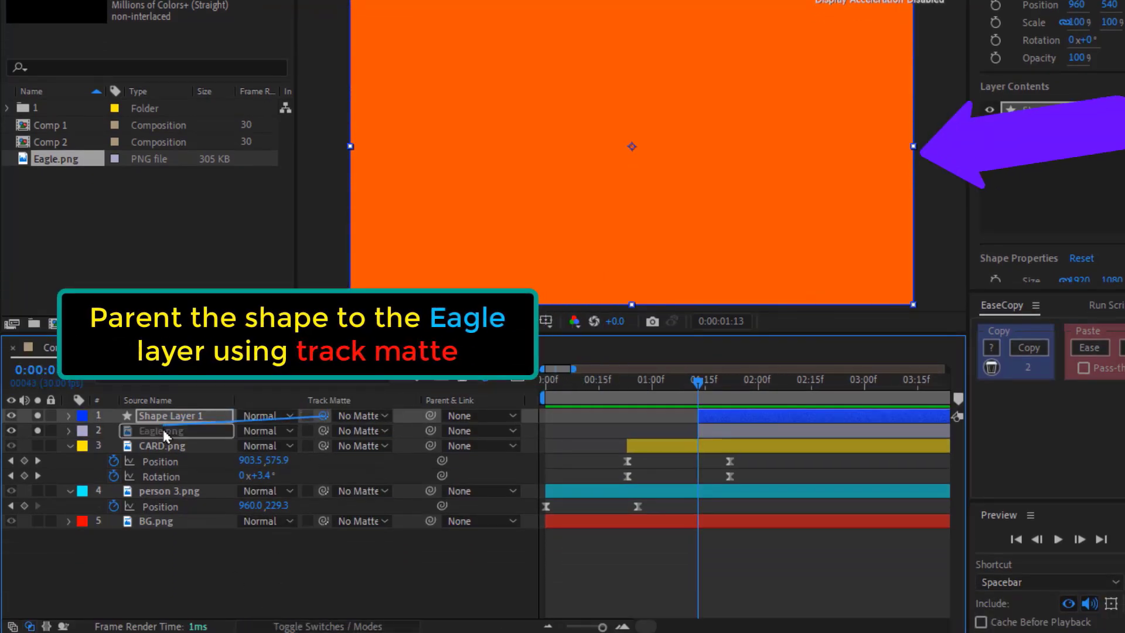
# Set Shape Layer 1's track matte to Eagle.png and unsolo to show all layers
pyautogui.moveTo(163, 432); pyautogui.dragTo(162, 436)
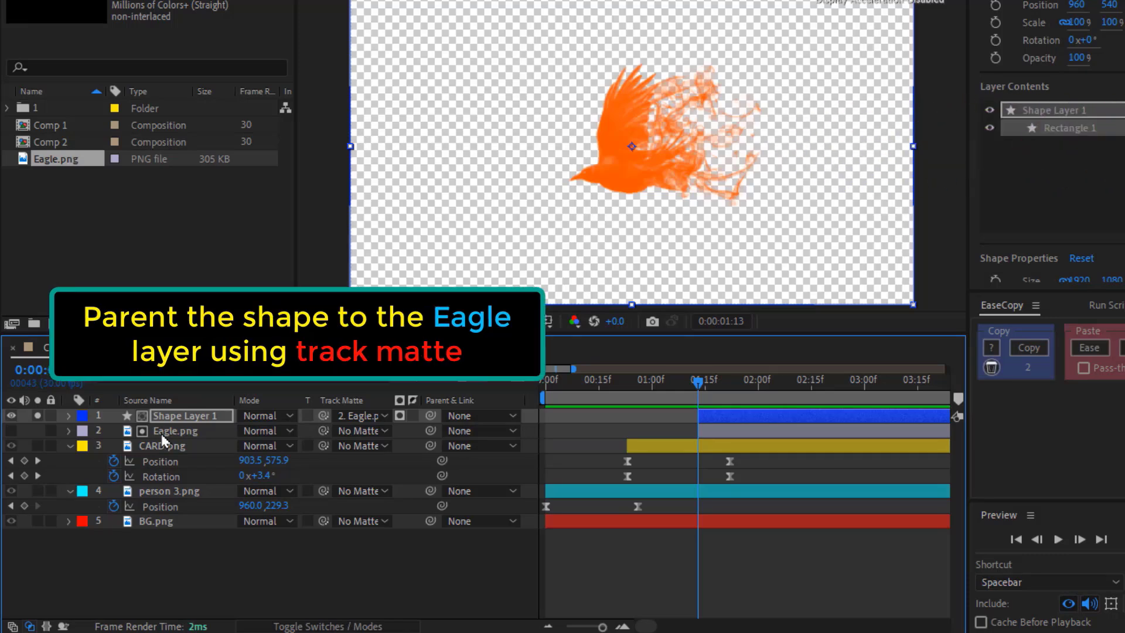
pyautogui.click(486, 321)
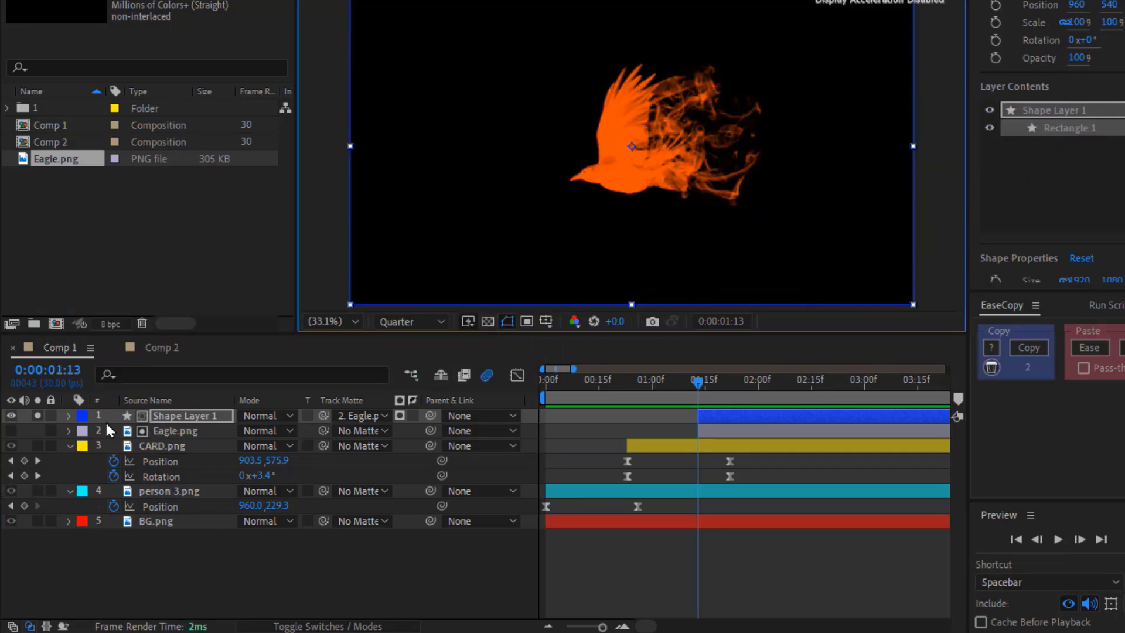
pyautogui.click(36, 415)
pyautogui.click(69, 461)
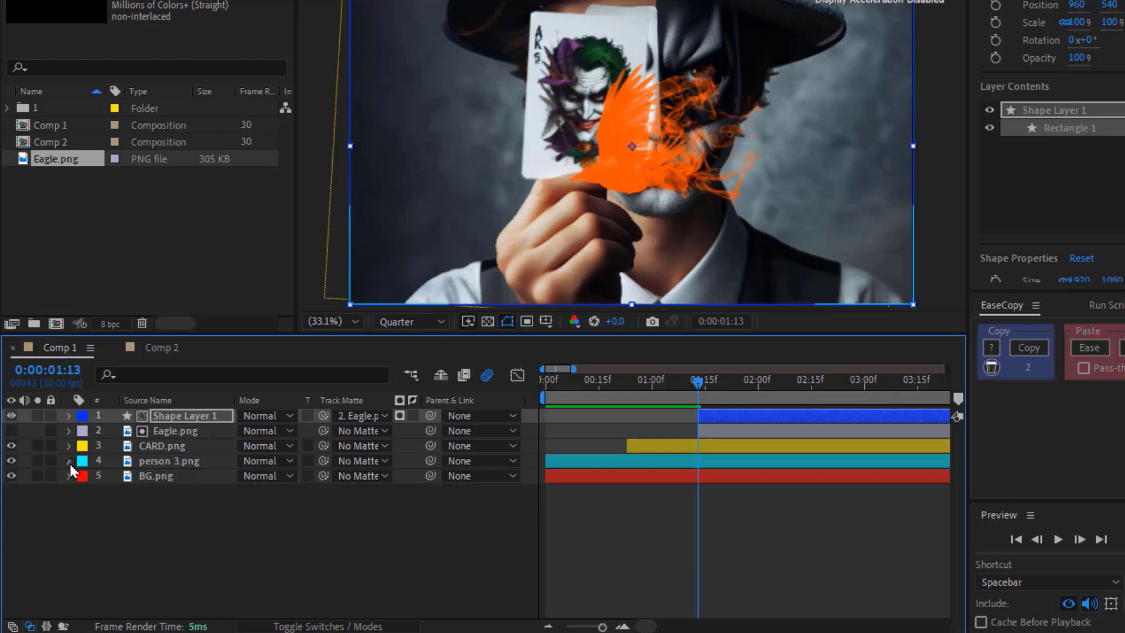
# Pre-compose the shape and eagle layers into a precomp named Eeagle, and lock CARD.png
pyautogui.click(85, 511)
pyautogui.click(170, 415)
pyautogui.keyDown('ctrl'); pyautogui.click(173, 431); pyautogui.keyUp('ctrl')
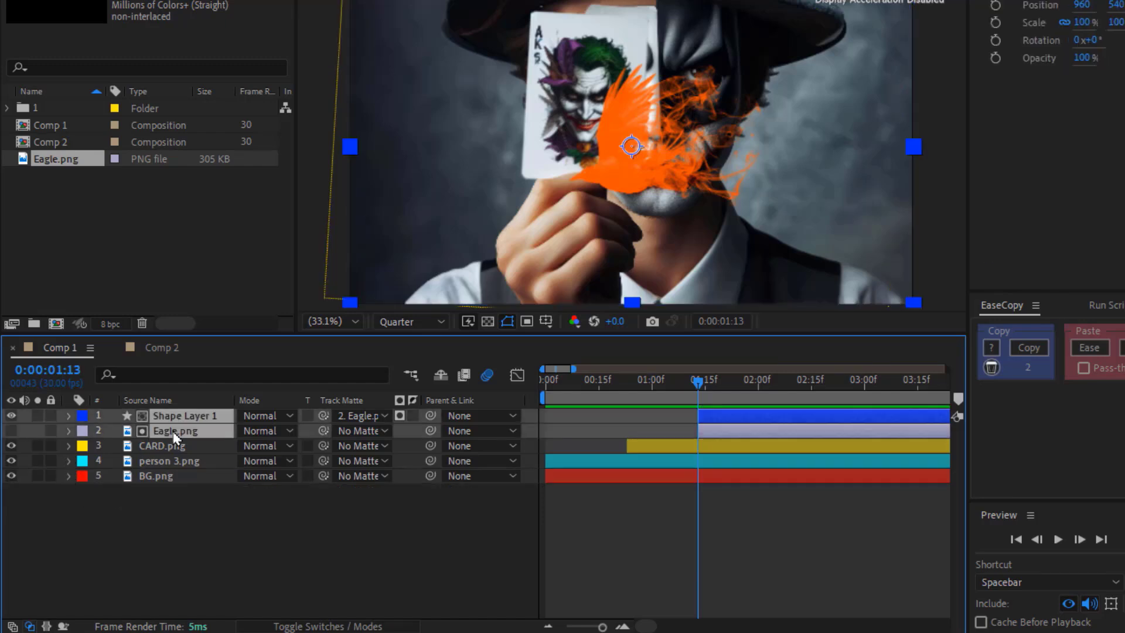
pyautogui.rightClick(175, 434)
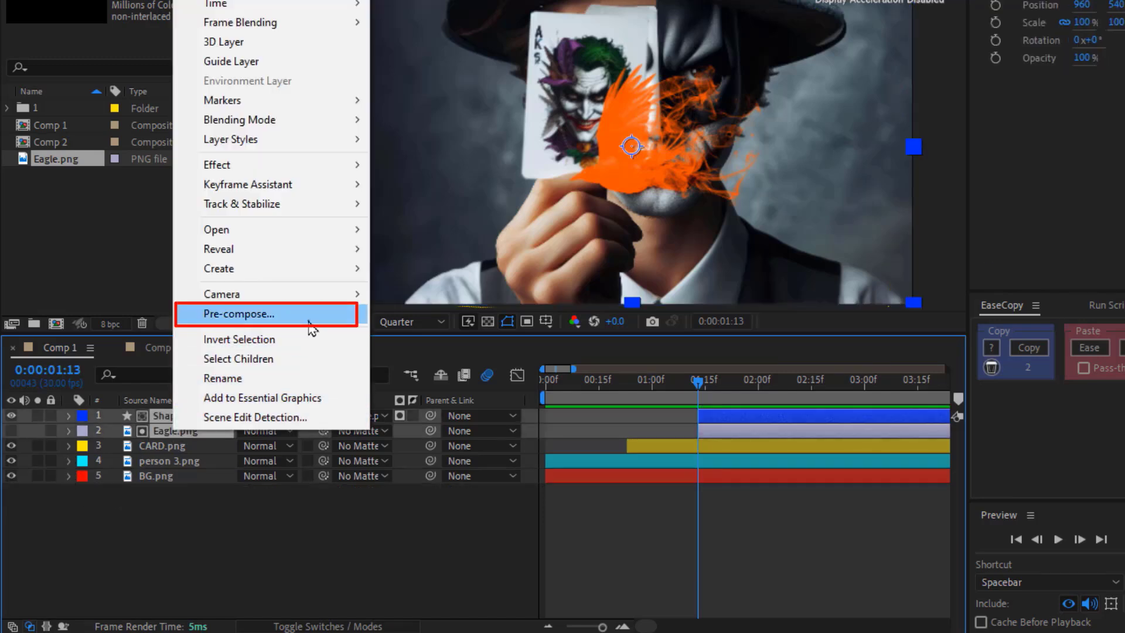
pyautogui.click(307, 318)
pyautogui.write('Eeagle')
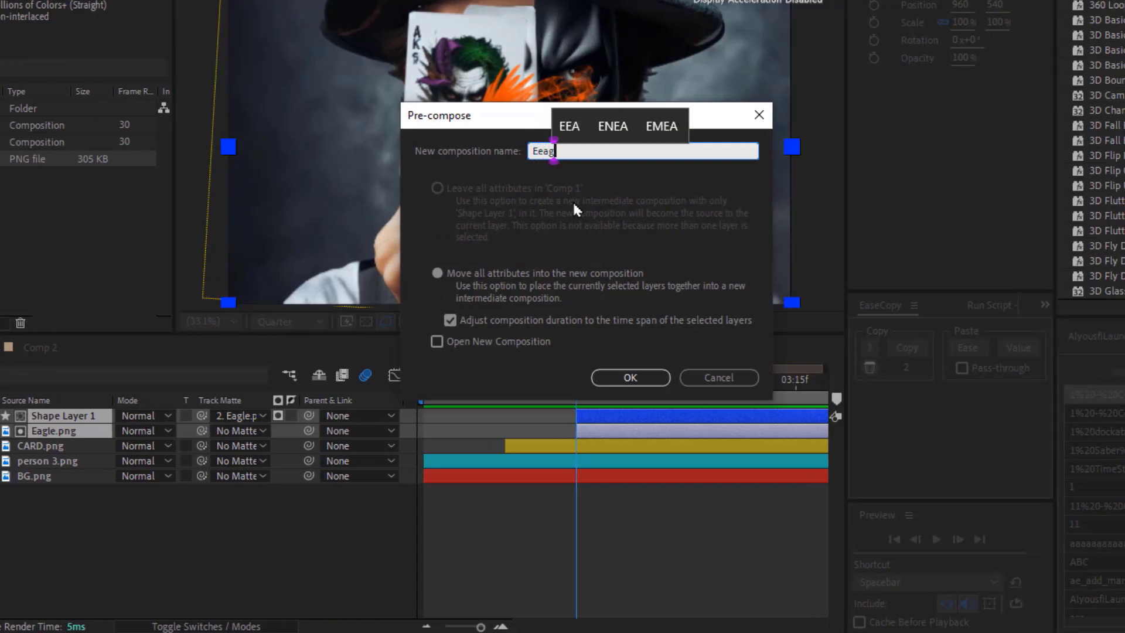
pyautogui.click(630, 378)
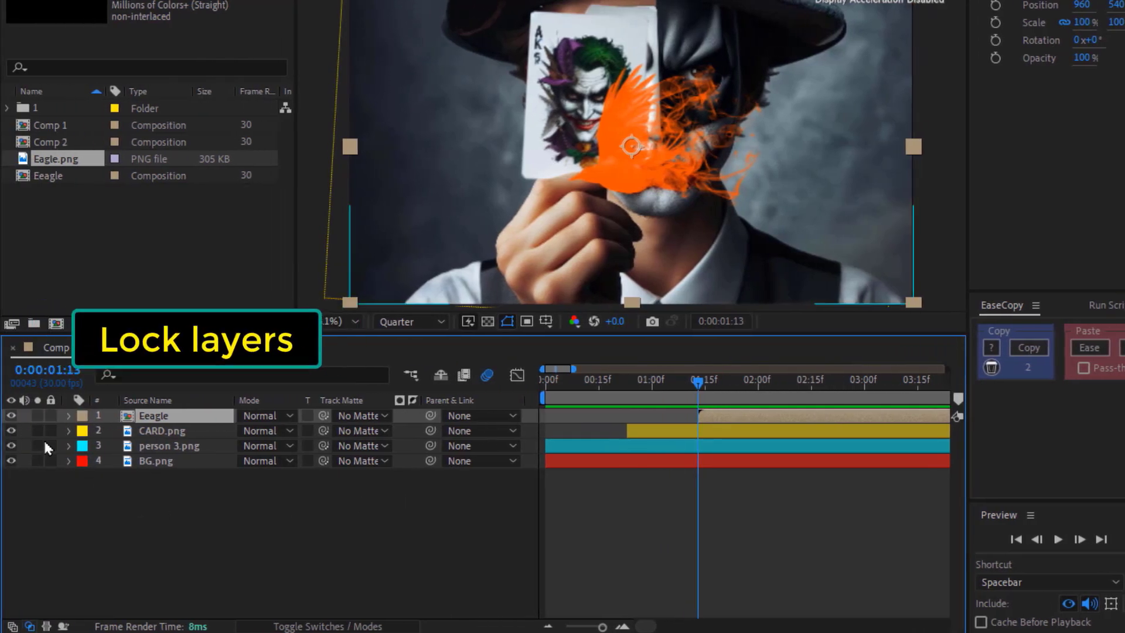
pyautogui.click(50, 430)
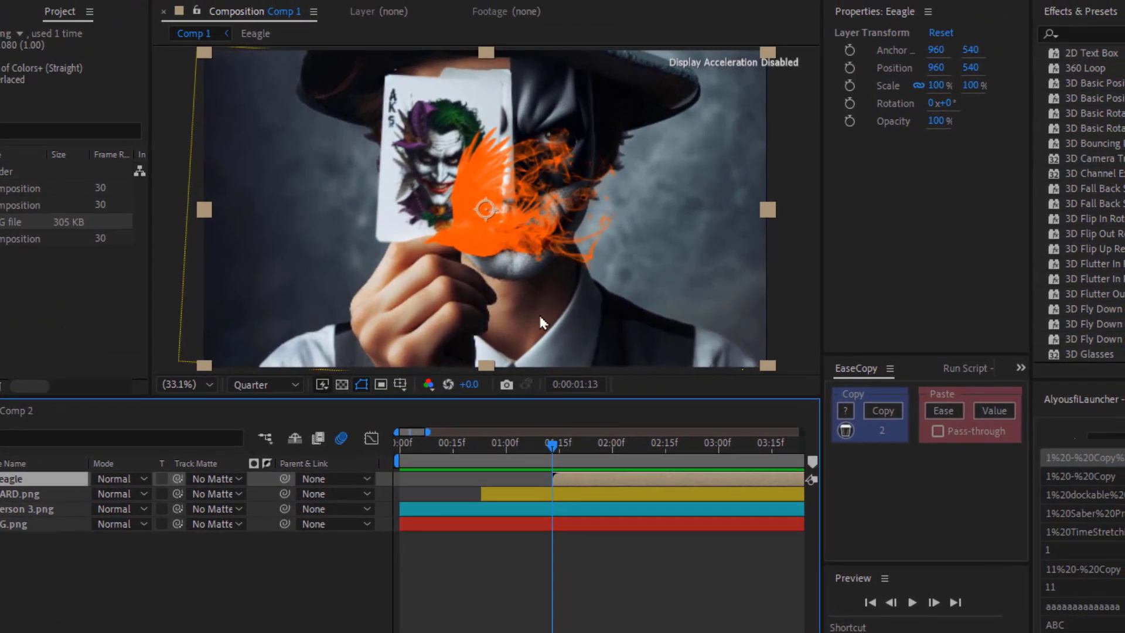
# Keyframe Eeagle off-screen right at 1:08, then slide it into frame at x 1504.7 by 1:21
pyautogui.moveTo(529, 279); pyautogui.dragTo(697, 211)
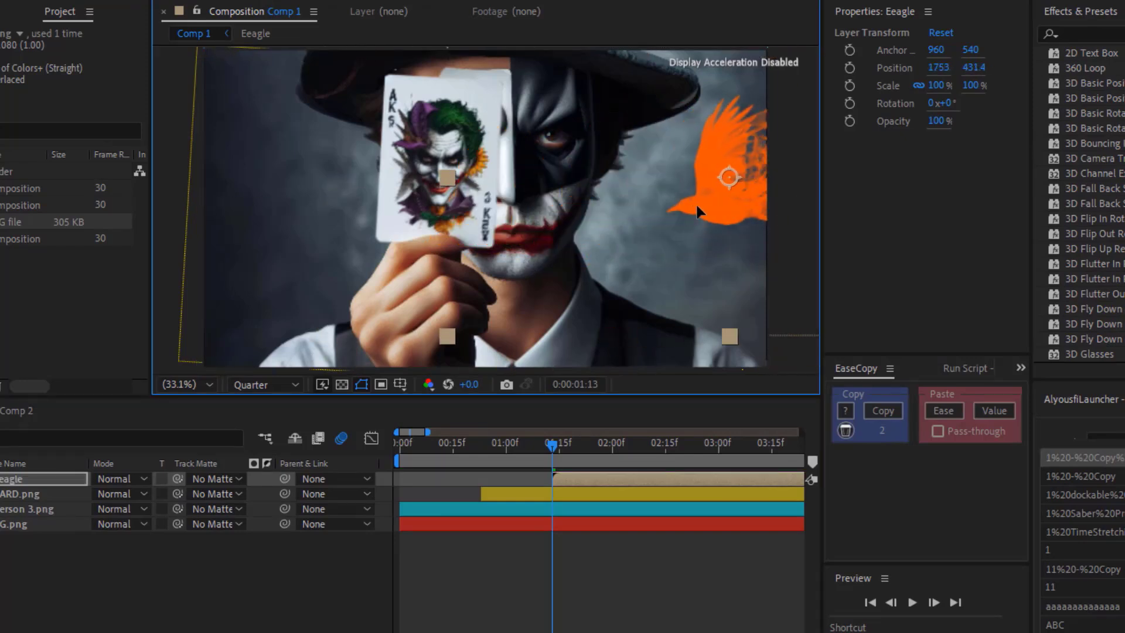
pyautogui.scroll(-2, 673, 229)
pyautogui.moveTo(606, 223); pyautogui.dragTo(666, 225)
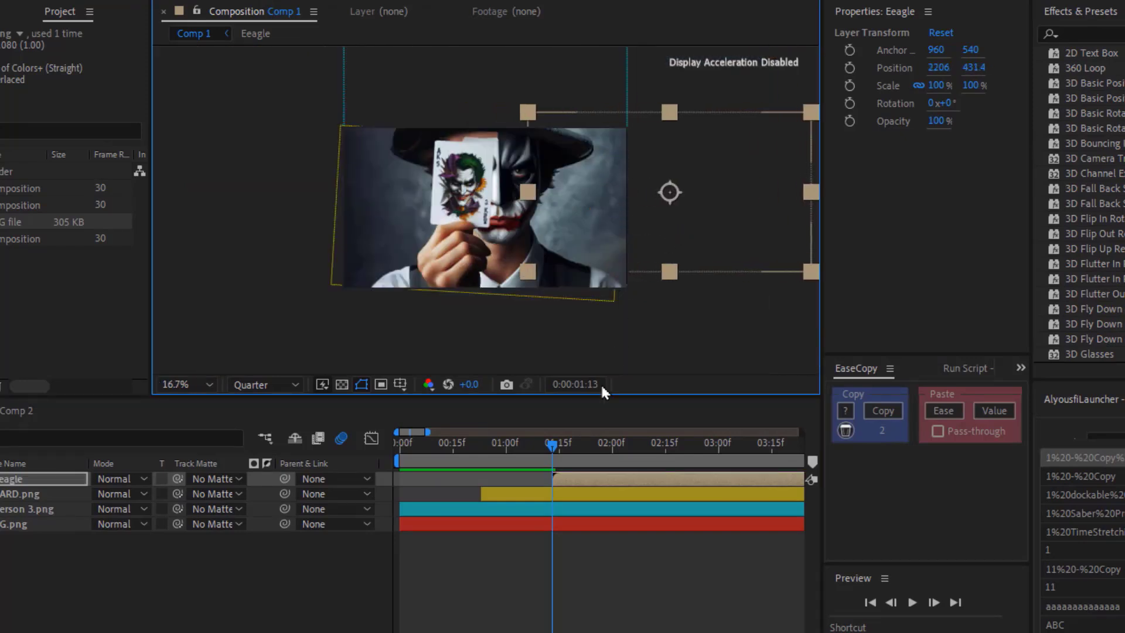
pyautogui.press('p')
pyautogui.moveTo(568, 480); pyautogui.dragTo(550, 480)
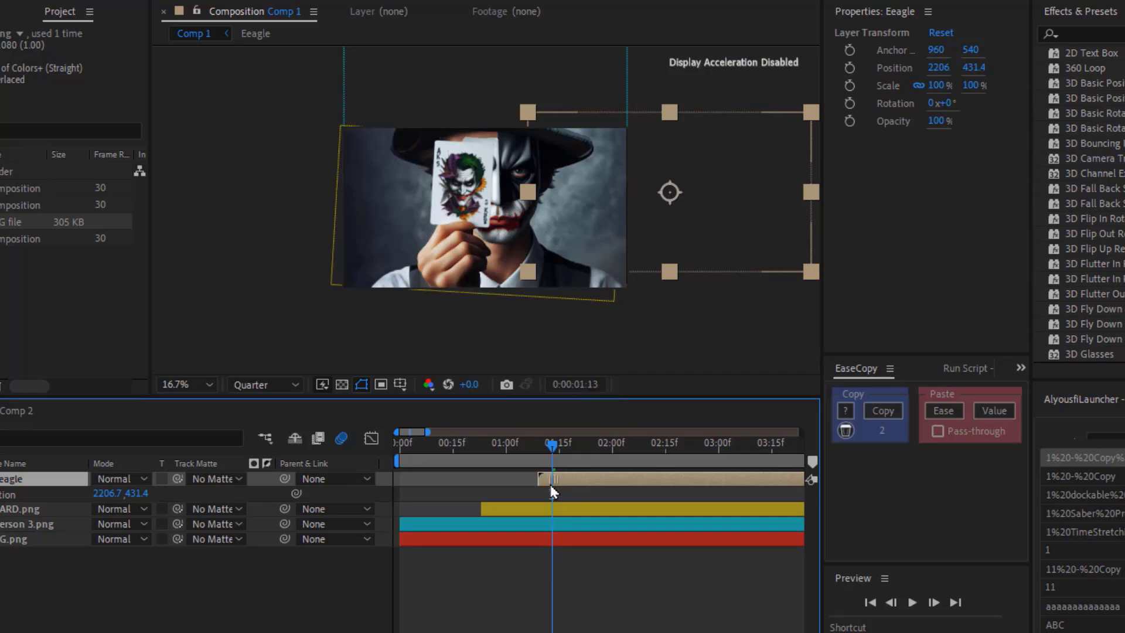
pyautogui.click(540, 458)
pyautogui.click(113, 493)
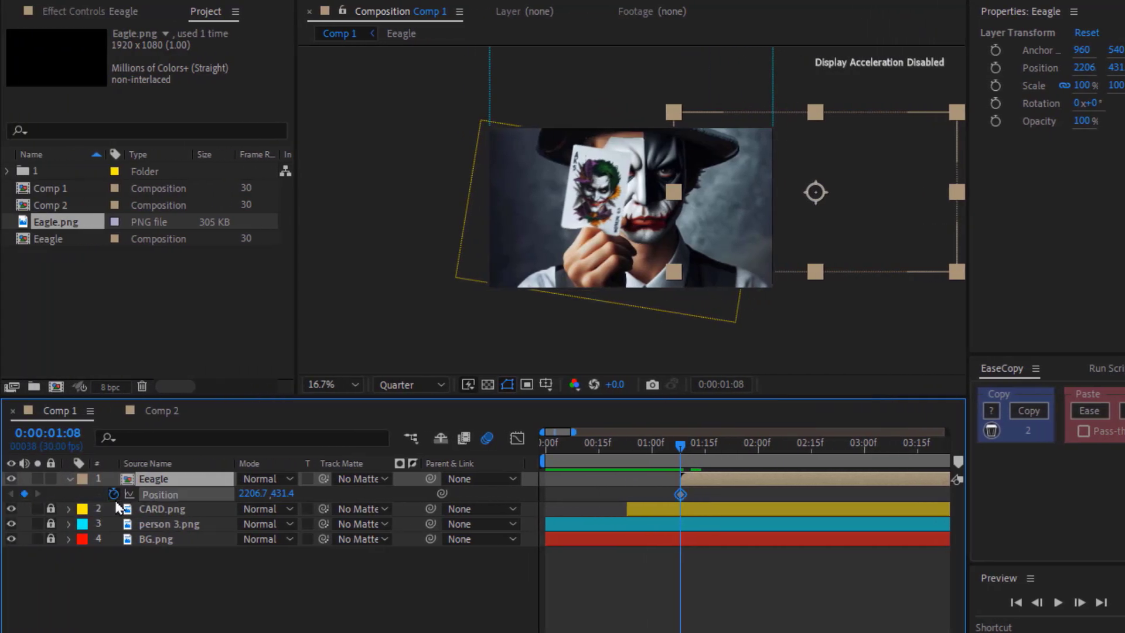
pyautogui.moveTo(691, 447); pyautogui.dragTo(726, 448)
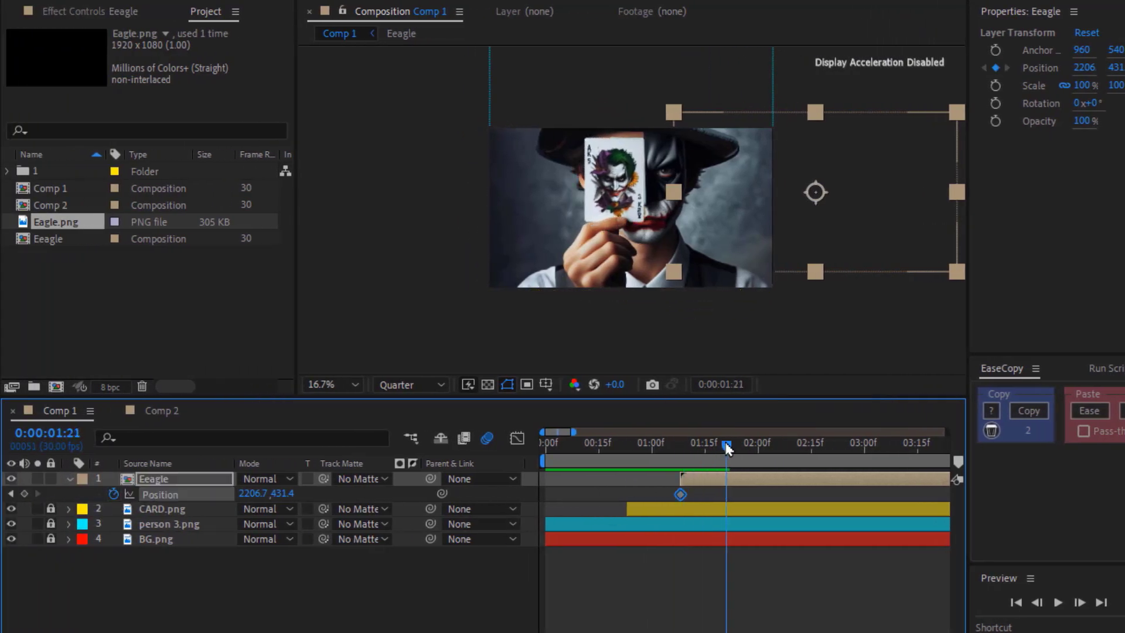
pyautogui.moveTo(881, 225); pyautogui.dragTo(778, 229)
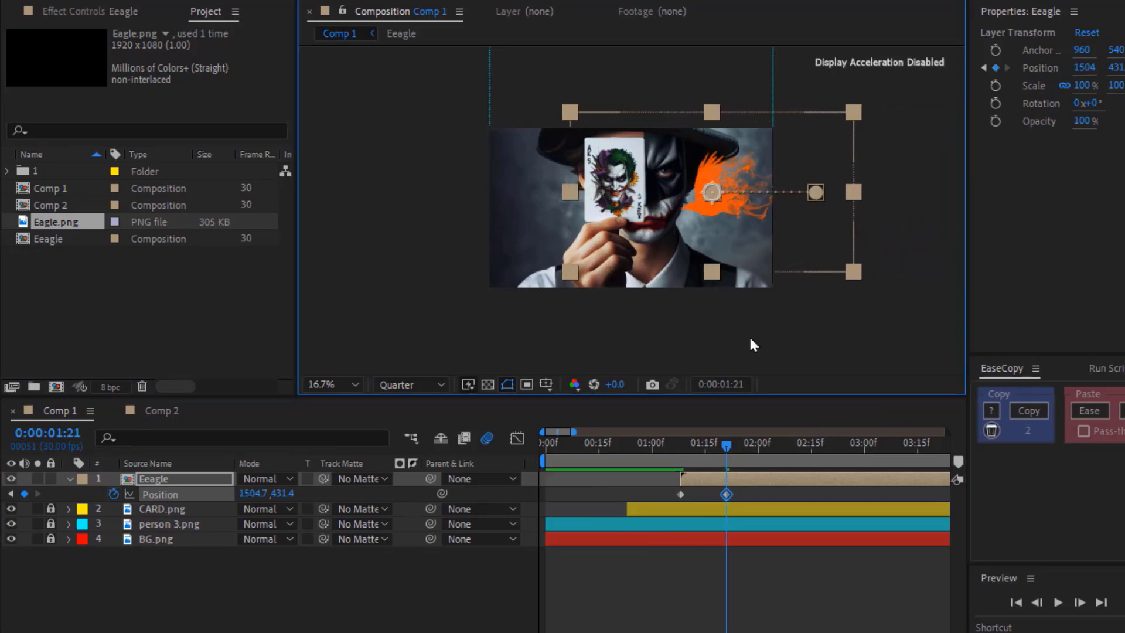
# Paste the copied ease onto both Eeagle Position keyframes and scrub to check the motion
pyautogui.moveTo(746, 496); pyautogui.dragTo(662, 491)
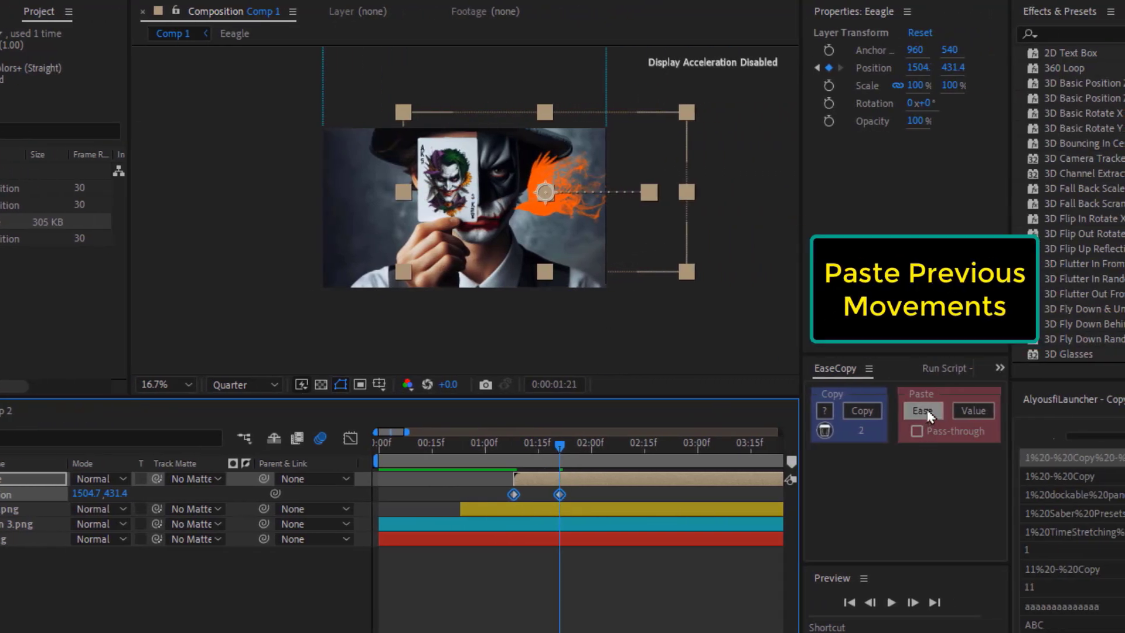
pyautogui.click(350, 438)
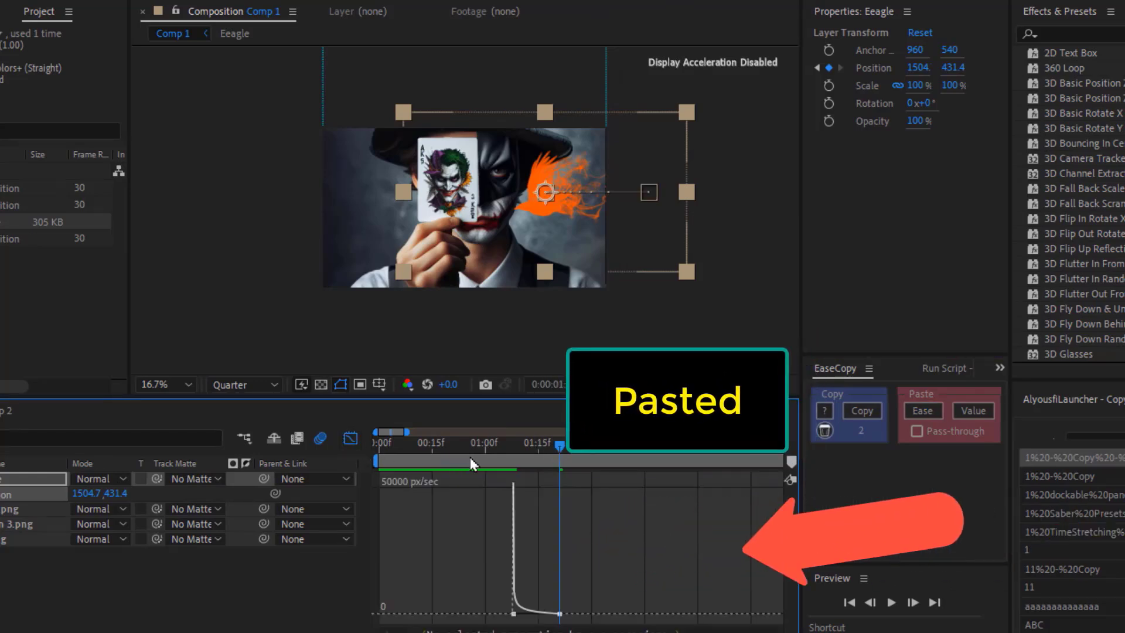
pyautogui.moveTo(473, 446); pyautogui.dragTo(553, 442)
pyautogui.click(351, 439)
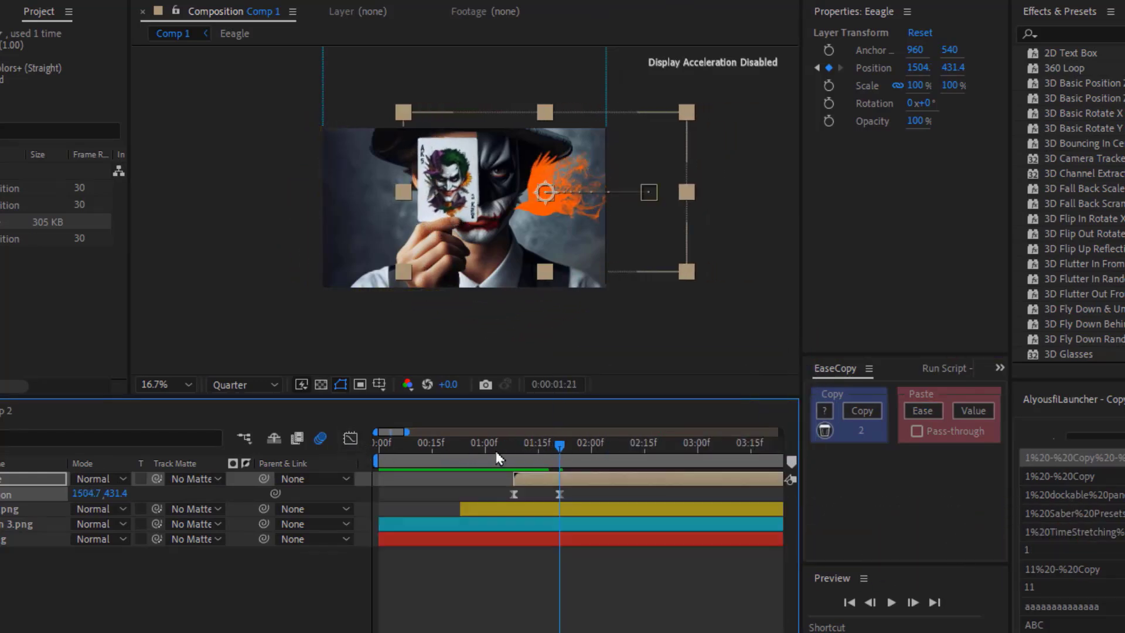
# Add a new Null Object and parent the Eeagle layer to Null 1
pyautogui.rightClick(589, 575)
pyautogui.moveTo(621, 360)
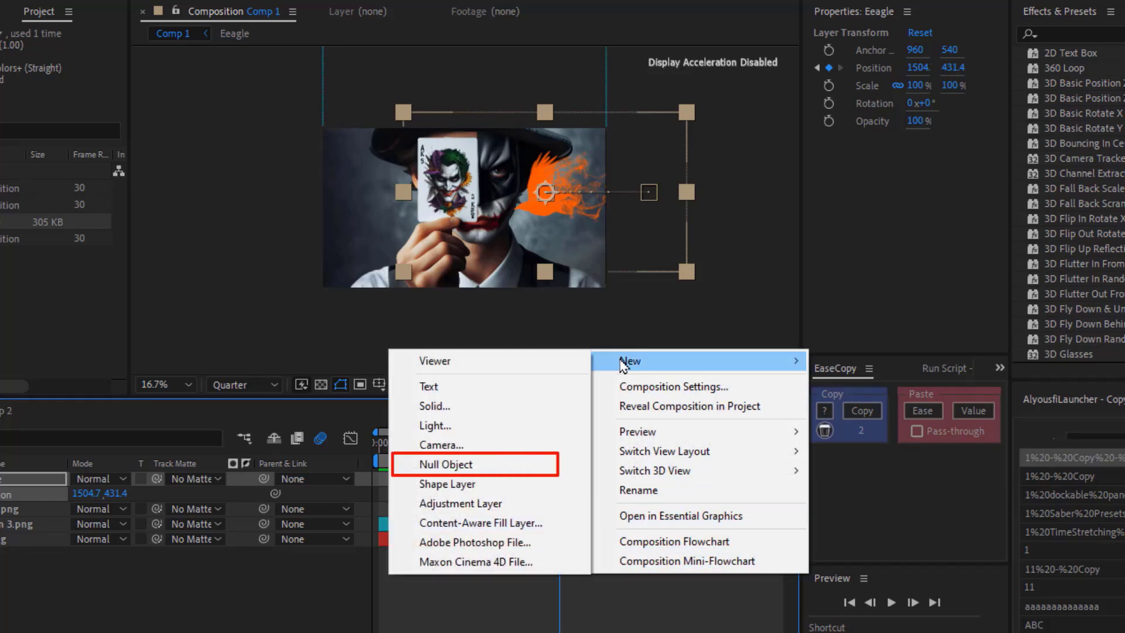
pyautogui.click(539, 464)
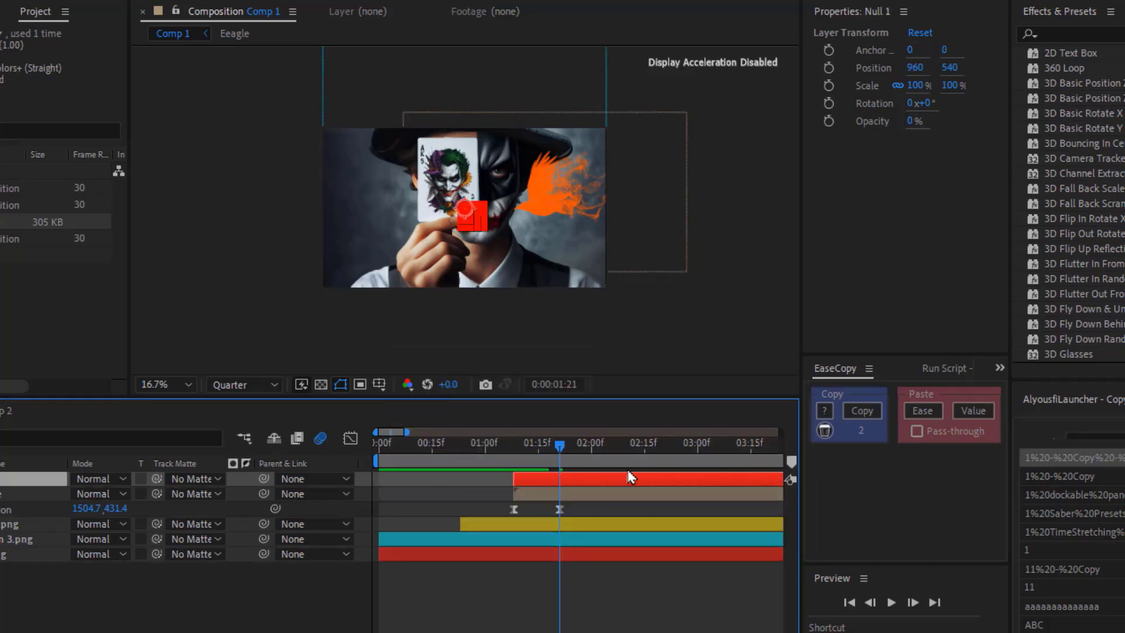
pyautogui.click(539, 494)
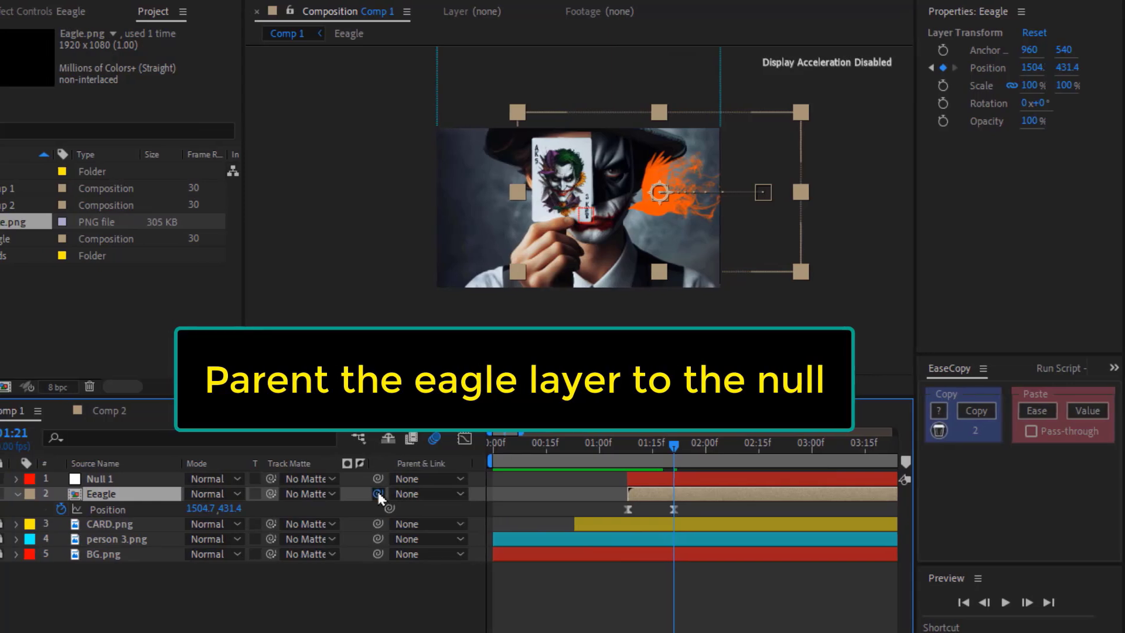
pyautogui.moveTo(378, 494); pyautogui.dragTo(127, 484)
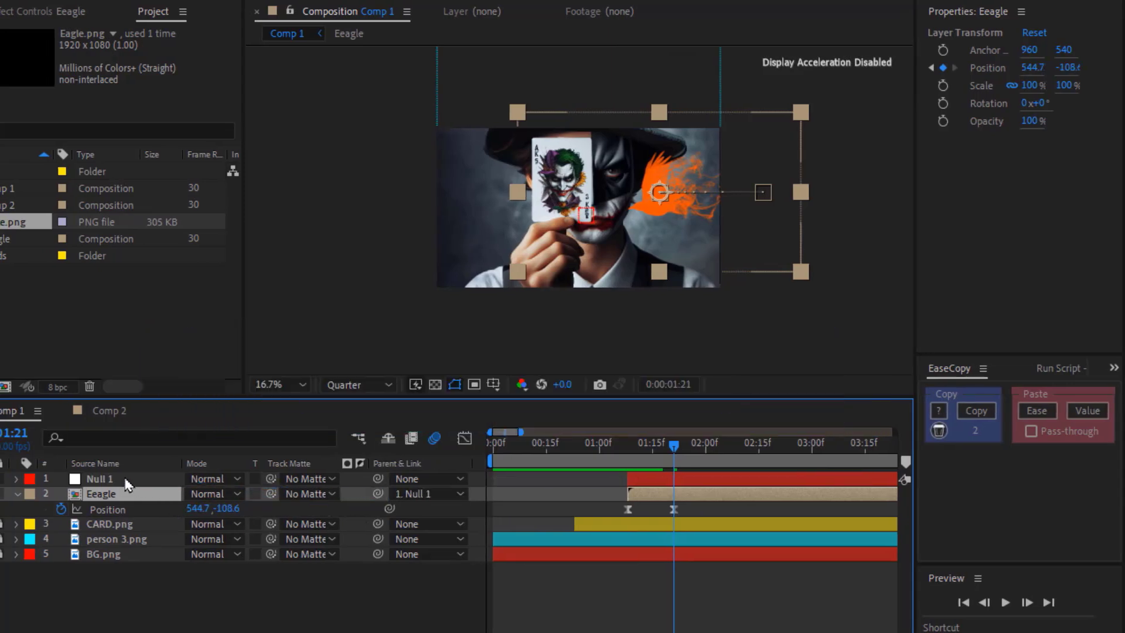
# Keyframe Null 1 drifting from x 960 to 852 by 2:00, then move the eagle left at 2:00
pyautogui.press('p')
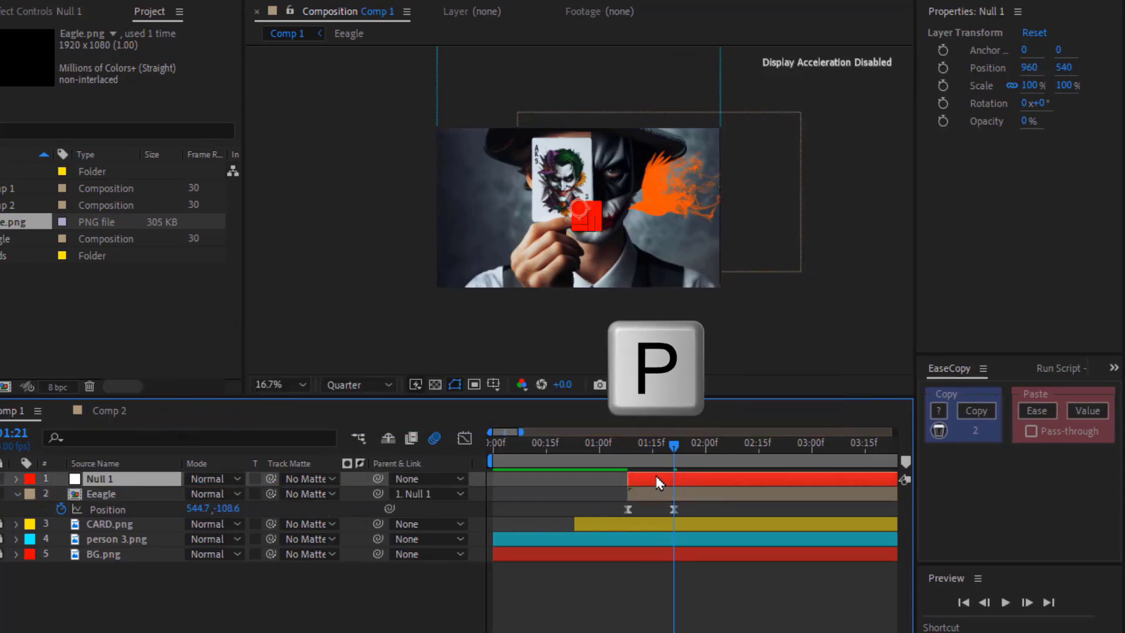
pyautogui.click(649, 467)
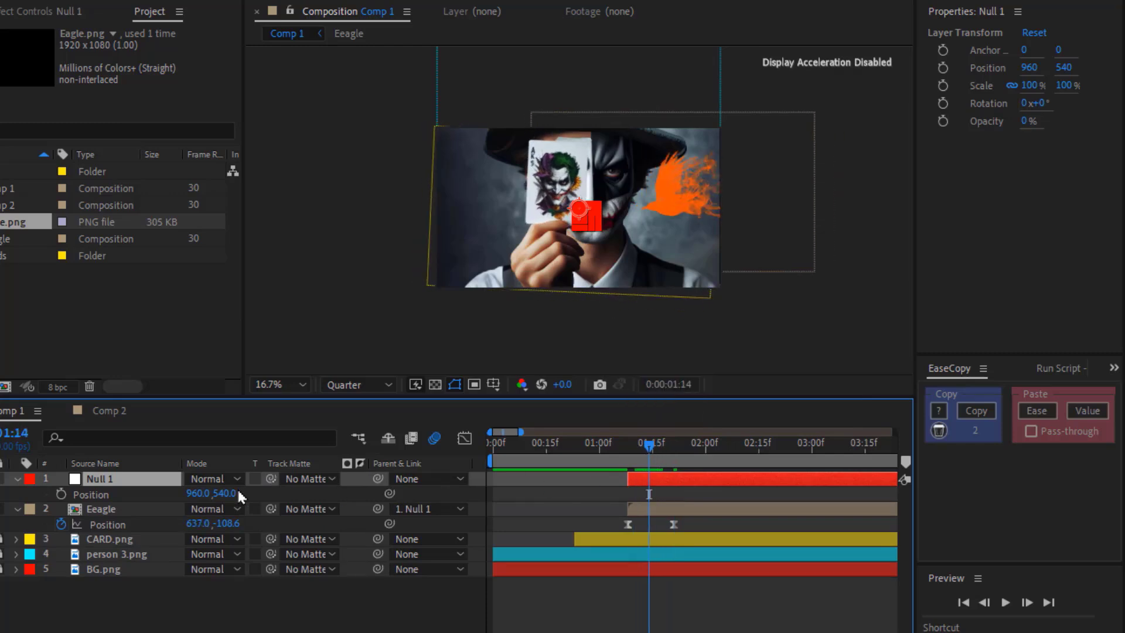
pyautogui.moveTo(653, 448); pyautogui.dragTo(688, 453)
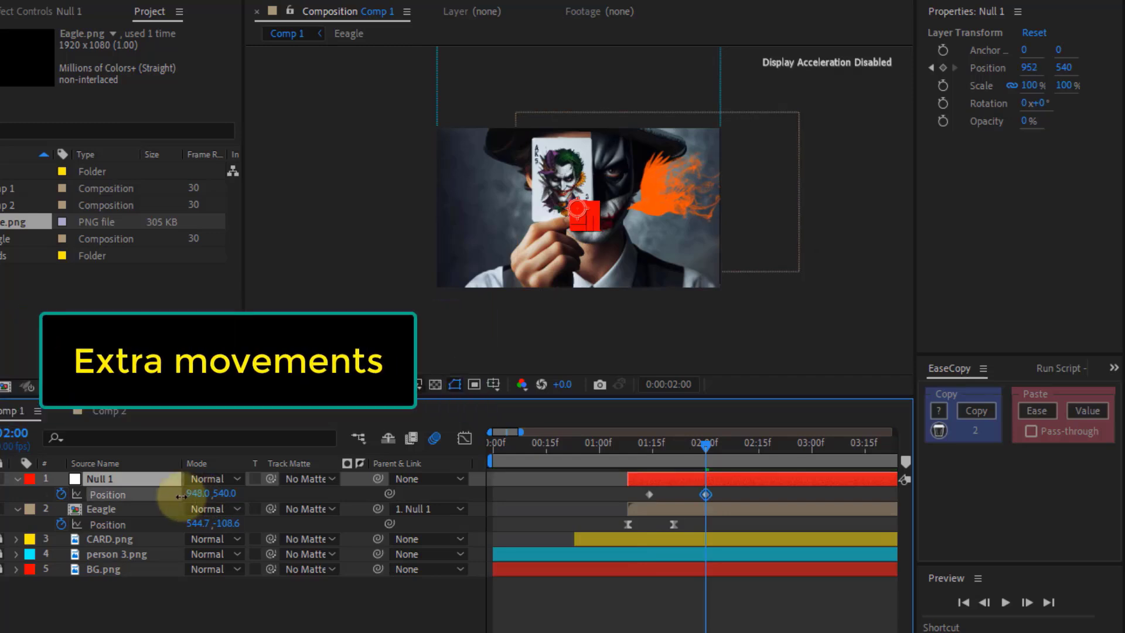
pyautogui.moveTo(197, 493); pyautogui.dragTo(133, 492)
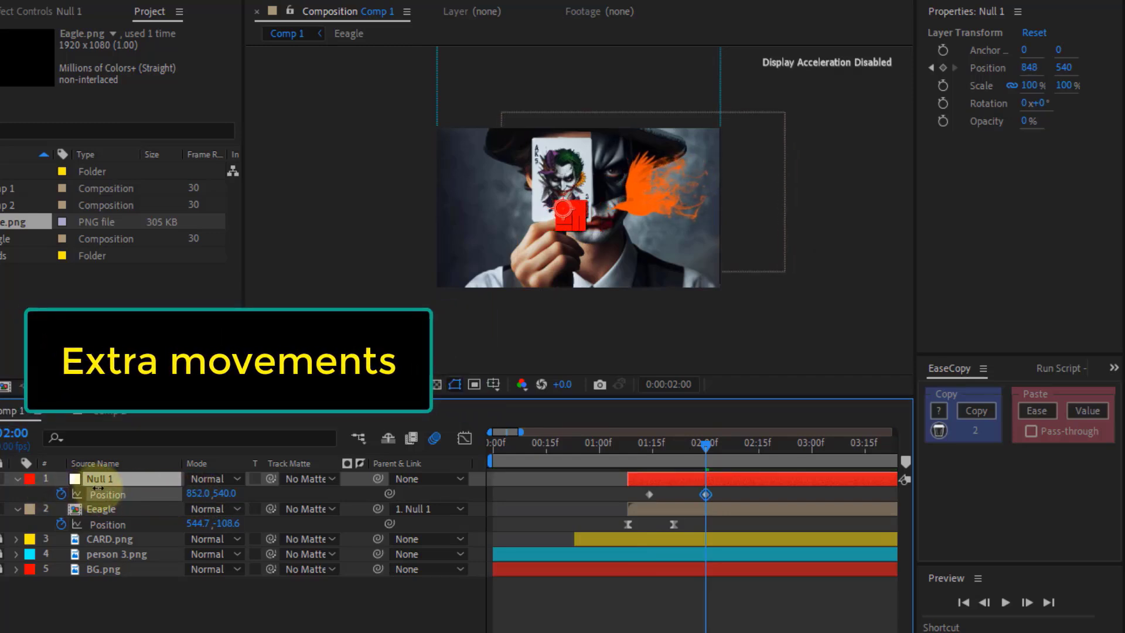
pyautogui.click(627, 451)
pyautogui.press('space')
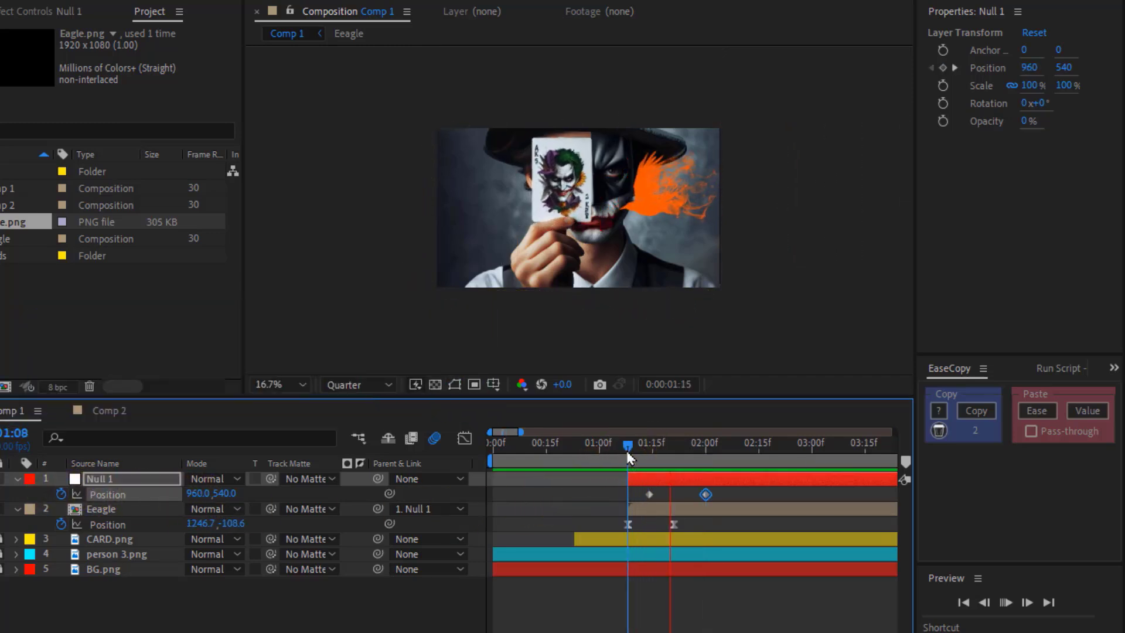
pyautogui.click(685, 448)
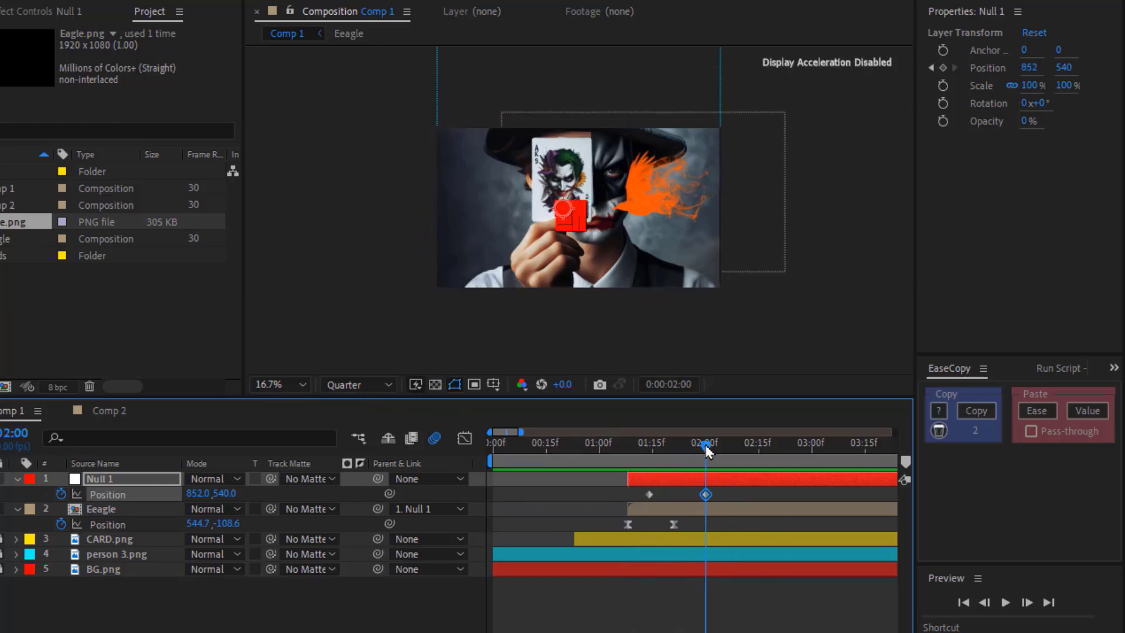
pyautogui.click(704, 510)
pyautogui.moveTo(730, 233); pyautogui.dragTo(432, 246)
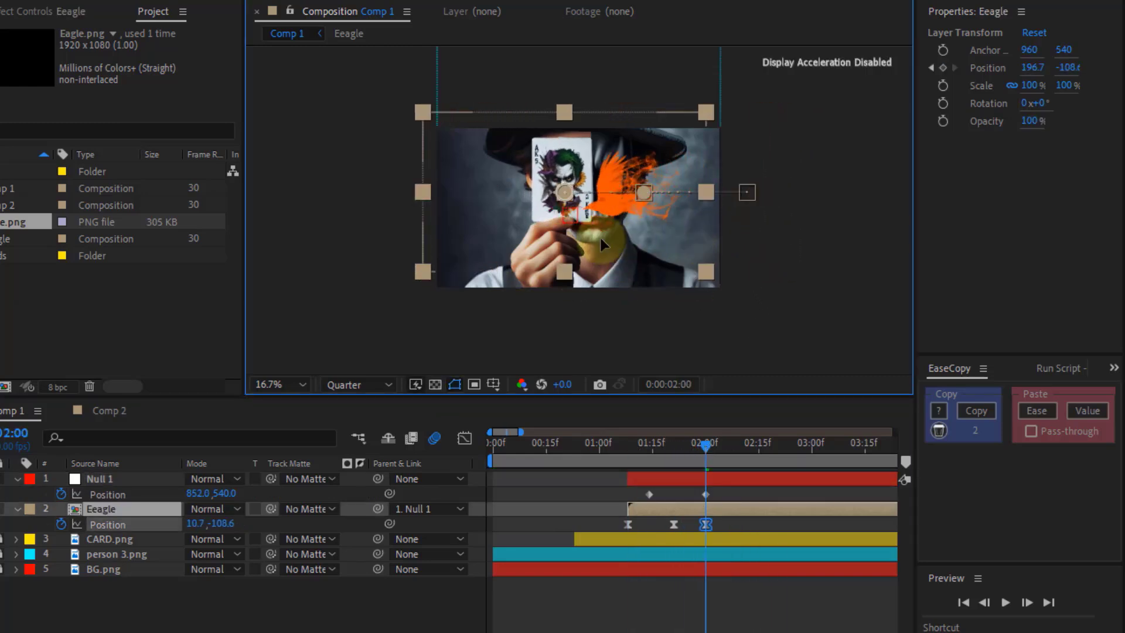
# Sharpen the eagle's exit speed spike in the Graph Editor with stronger easing
pyautogui.click(473, 436)
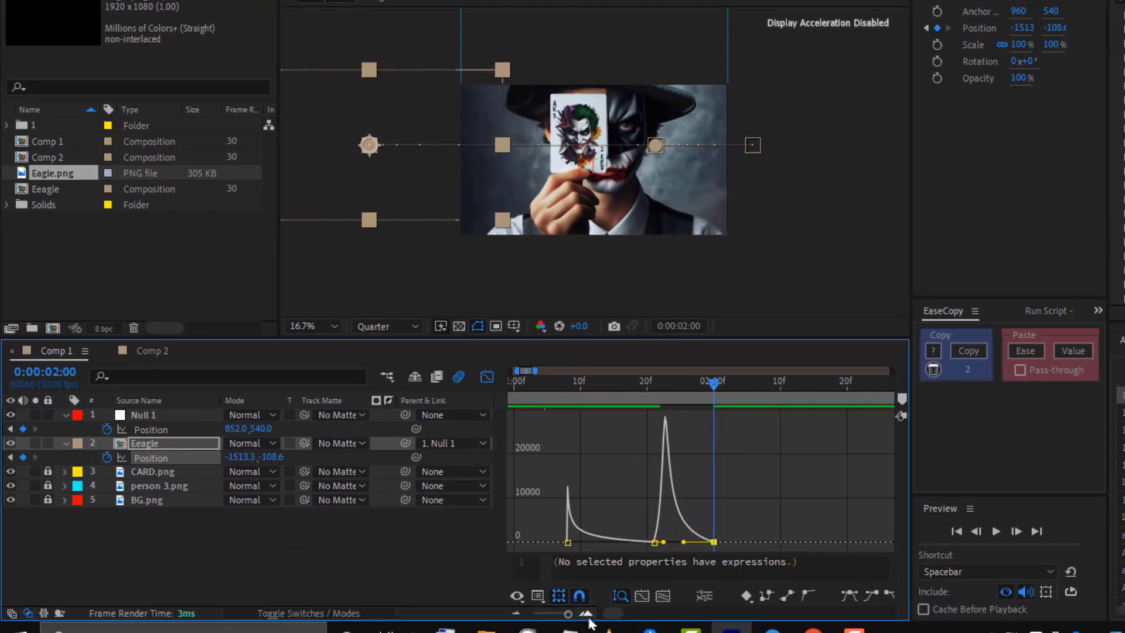
pyautogui.moveTo(578, 382); pyautogui.dragTo(607, 382)
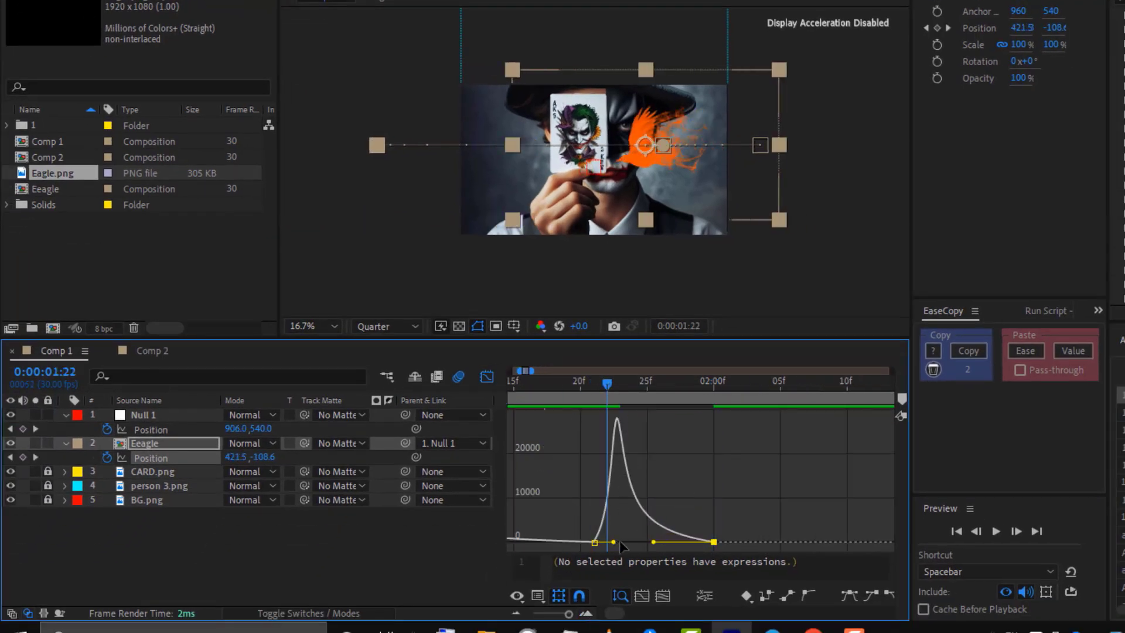
pyautogui.moveTo(619, 543); pyautogui.dragTo(649, 542)
pyautogui.moveTo(606, 385)
pyautogui.mouseDown()
pyautogui.moveTo(703, 391)
pyautogui.moveTo(647, 386)
pyautogui.mouseUp()
# Fit the composition to the viewer and preview the eagle's motion from 1:08
pyautogui.click(487, 377)
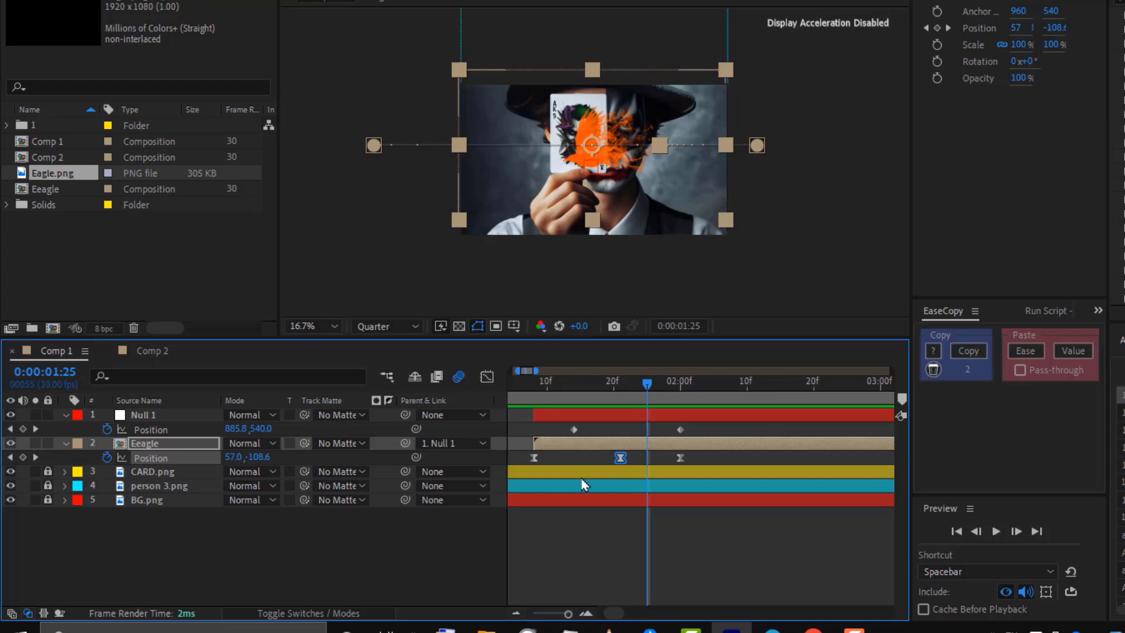
pyautogui.press('j')
pyautogui.press('j')
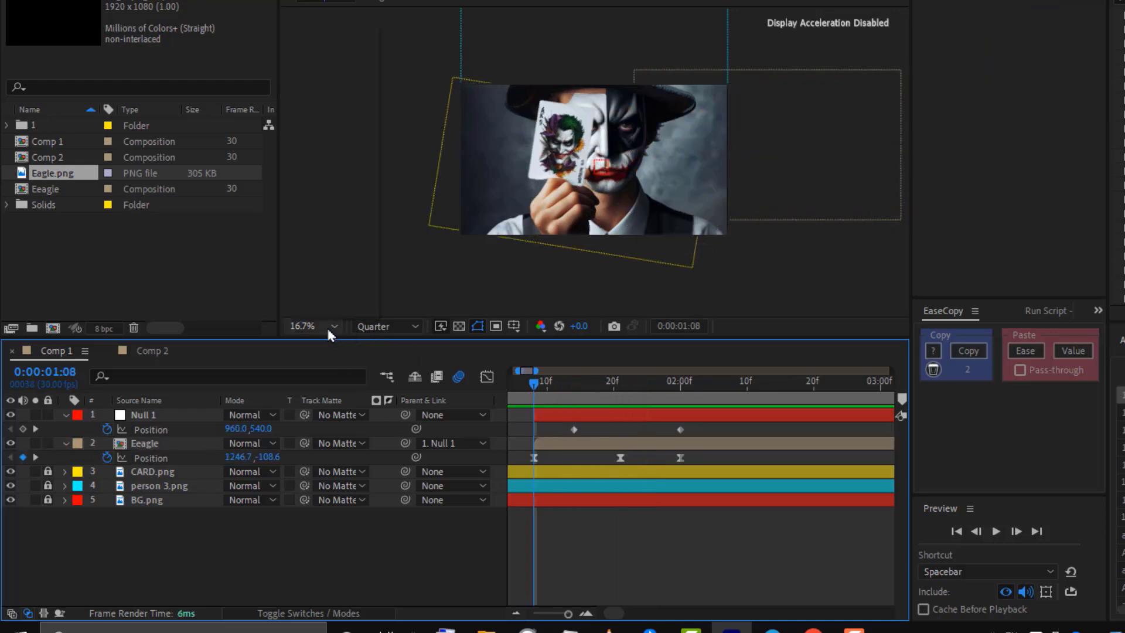
pyautogui.click(327, 329)
pyautogui.click(344, 35)
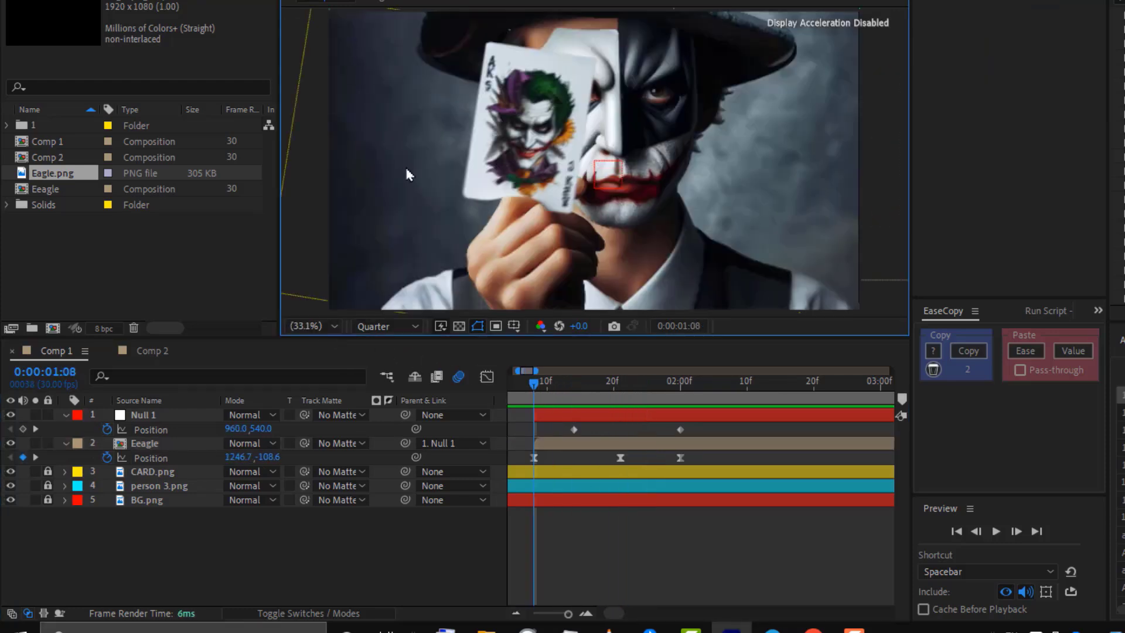
pyautogui.click(524, 397)
pyautogui.press('space')
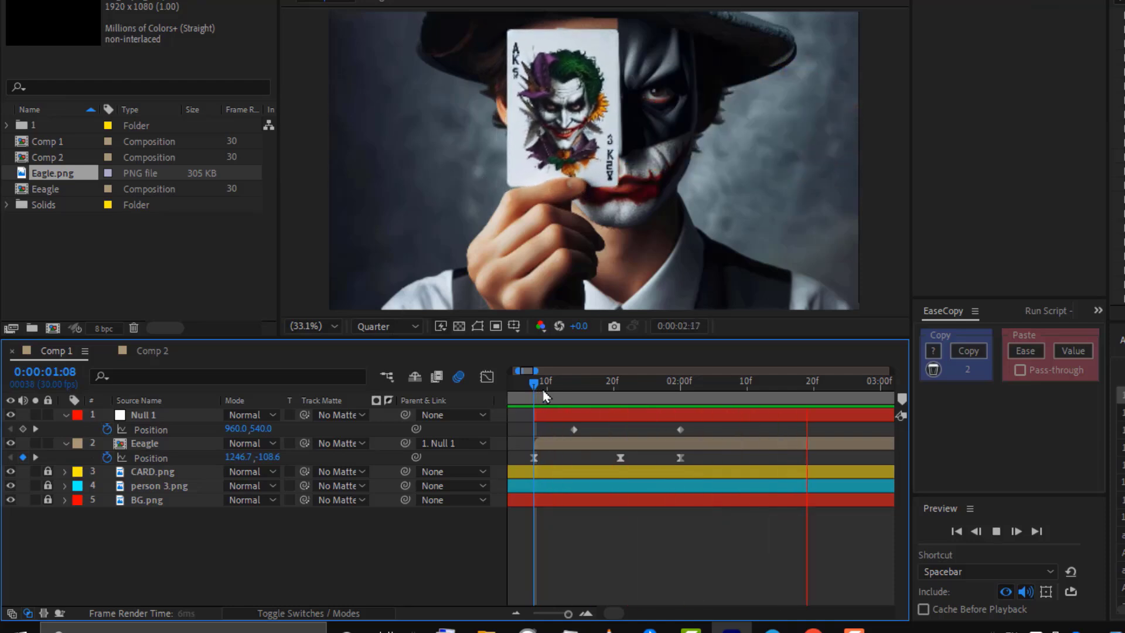
# Time-stretch the eagle's position and null keyframes later around 2:00, then preview
pyautogui.moveTo(536, 389); pyautogui.dragTo(680, 386)
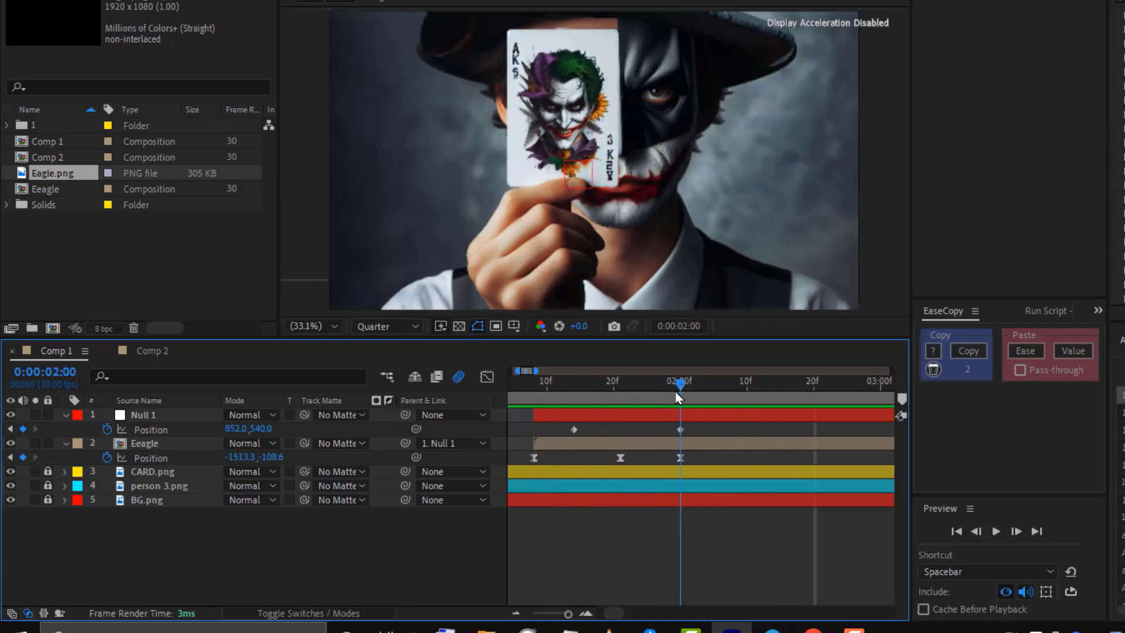
pyautogui.moveTo(697, 462)
pyautogui.mouseDown()
pyautogui.moveTo(527, 452)
pyautogui.moveTo(801, 457)
pyautogui.mouseUp()
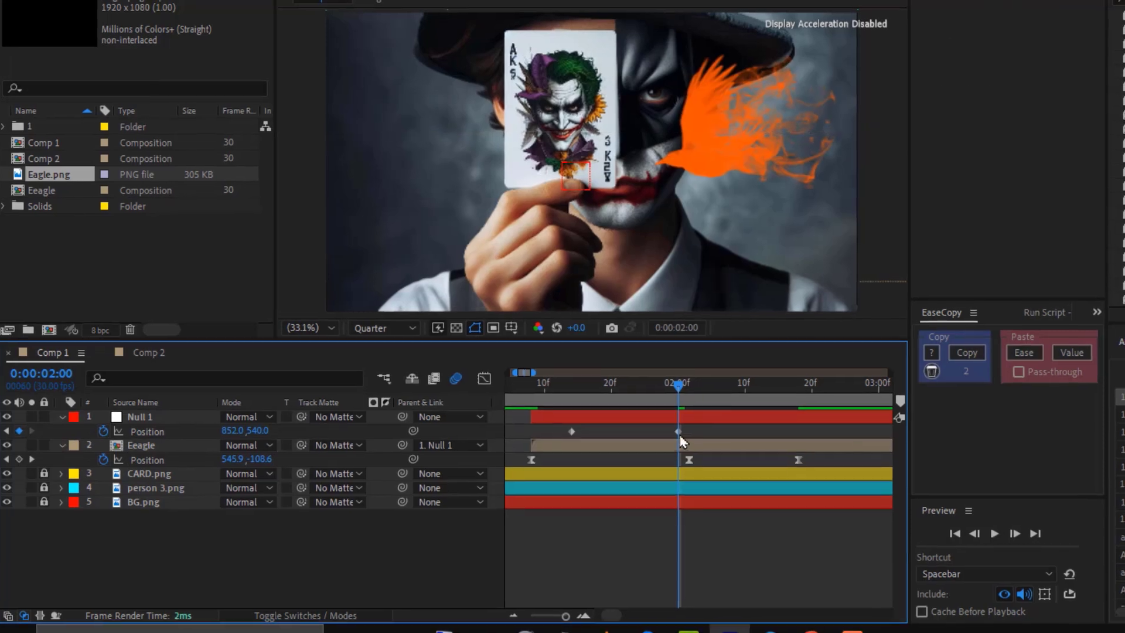
pyautogui.moveTo(680, 429); pyautogui.dragTo(722, 429)
pyautogui.click(507, 423)
pyautogui.press('space')
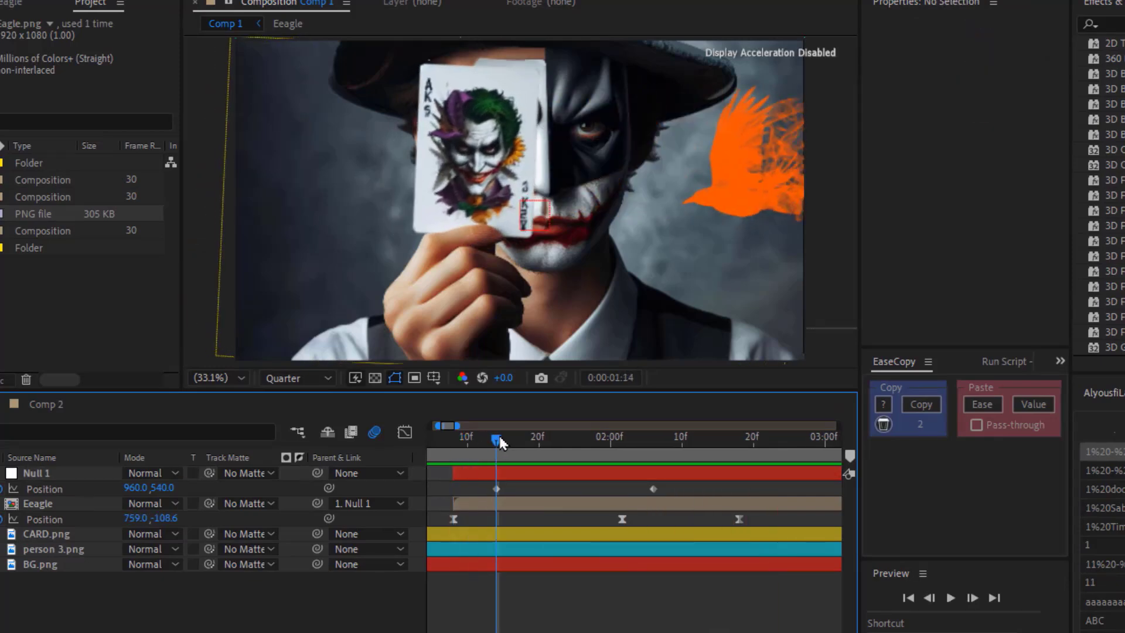
# Scale the Eeagle layer up to 146% and check it at 1:24
pyautogui.click(492, 507)
pyautogui.press('s')
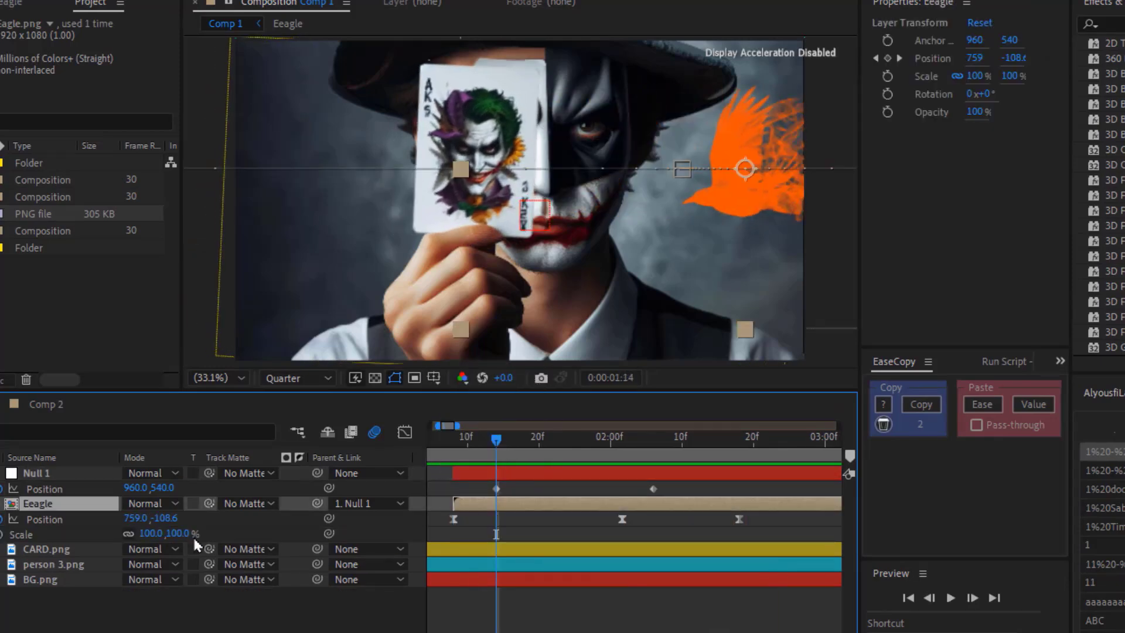
pyautogui.moveTo(184, 533); pyautogui.dragTo(200, 529)
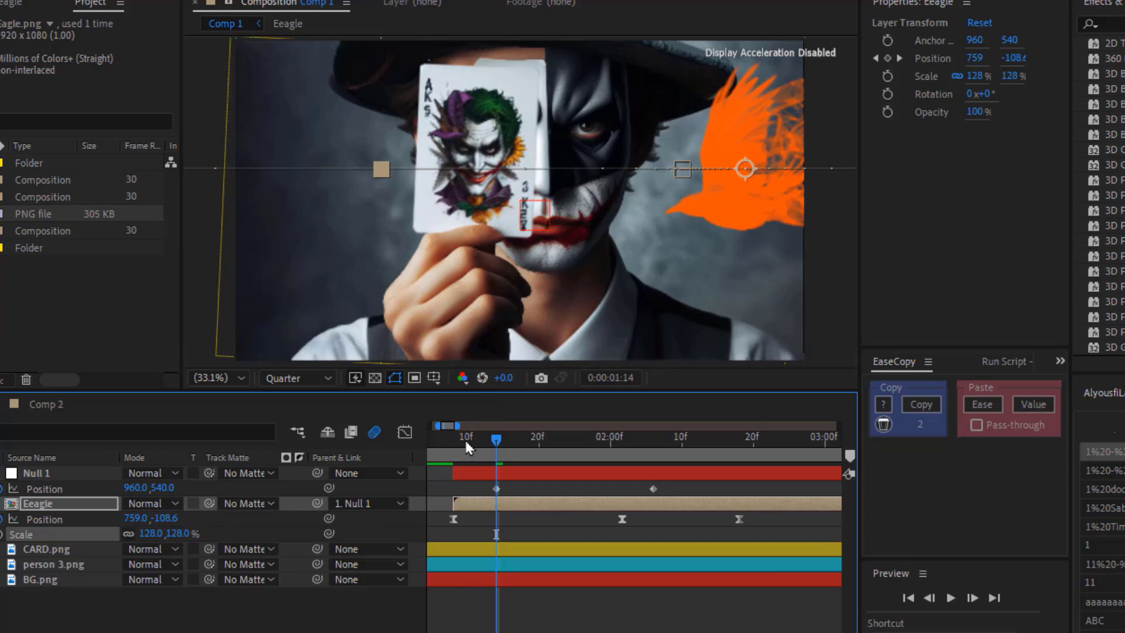
pyautogui.moveTo(496, 438); pyautogui.dragTo(567, 438)
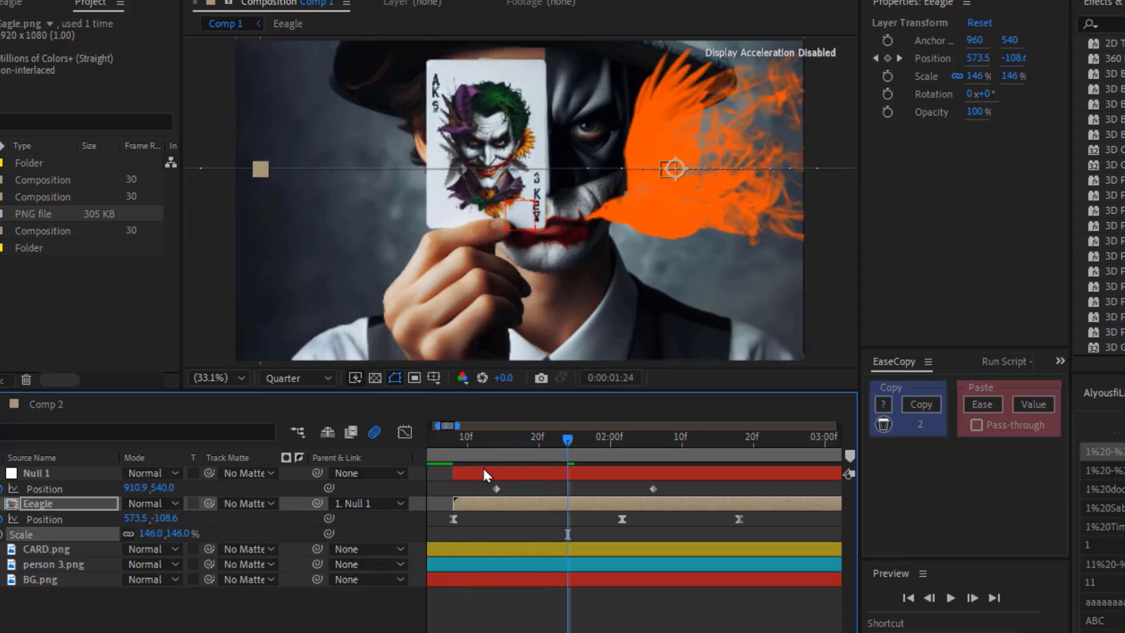
# Trim both the Eeagle and Null 1 layers to end at 2:18
pyautogui.moveTo(447, 438); pyautogui.dragTo(724, 447)
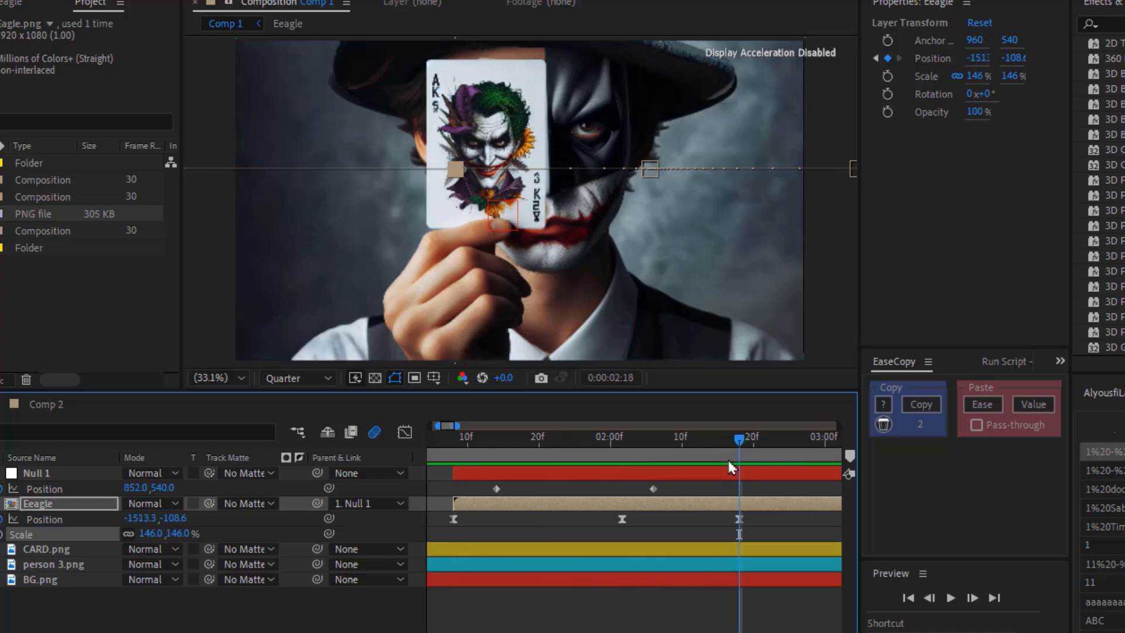
pyautogui.press('u')
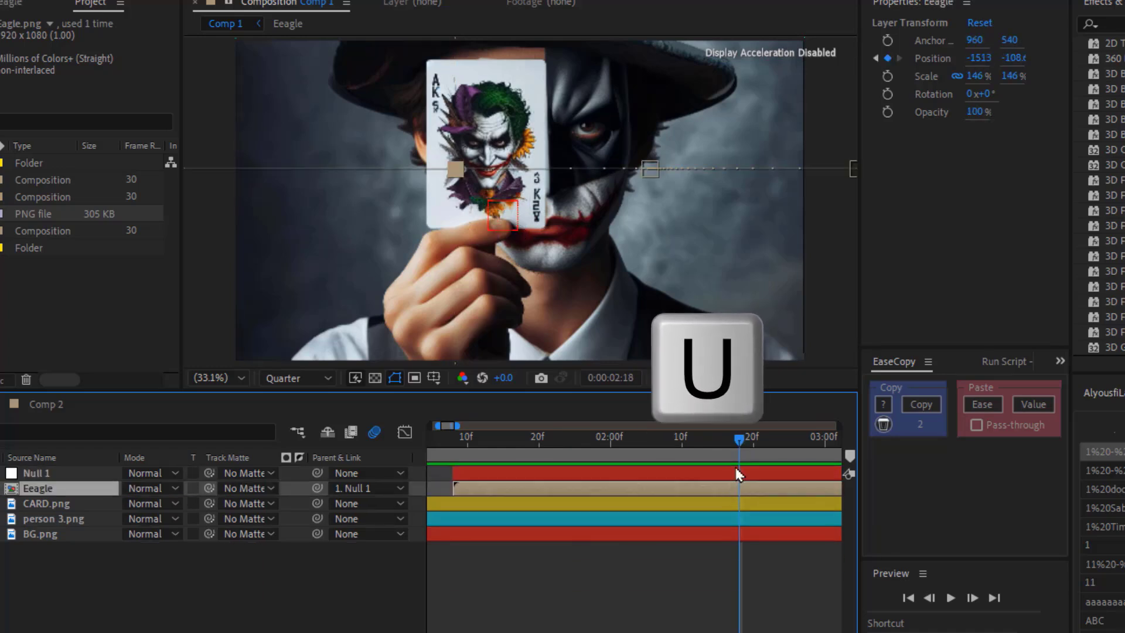
pyautogui.keyDown('shift'); pyautogui.click(737, 473); pyautogui.keyUp('shift')
pyautogui.hotkey('alt', ']')
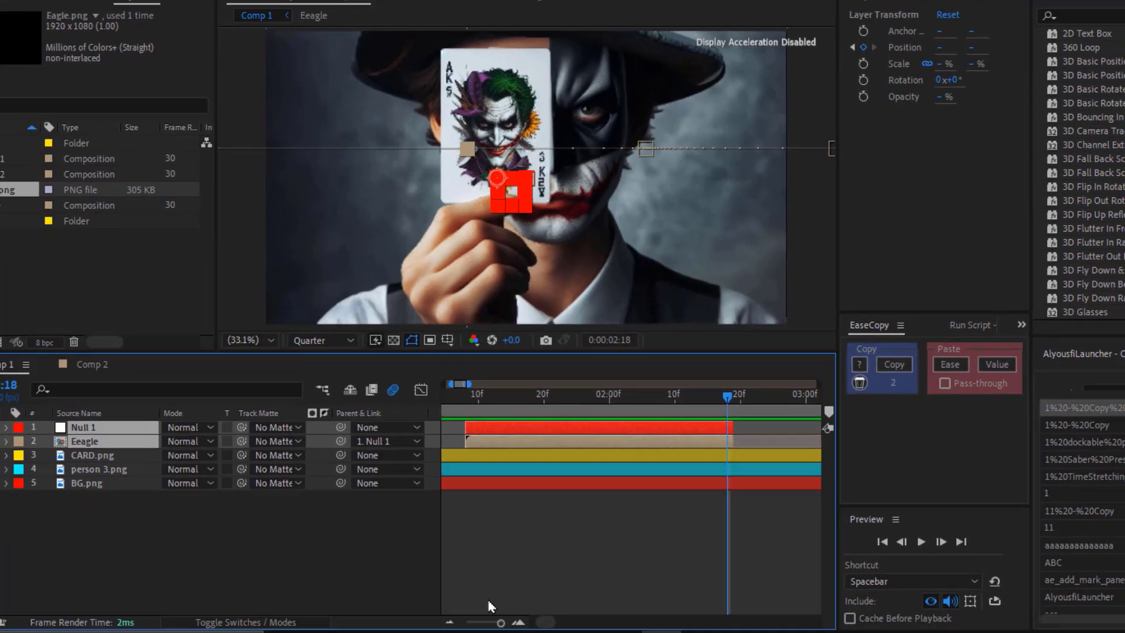
pyautogui.click(450, 615)
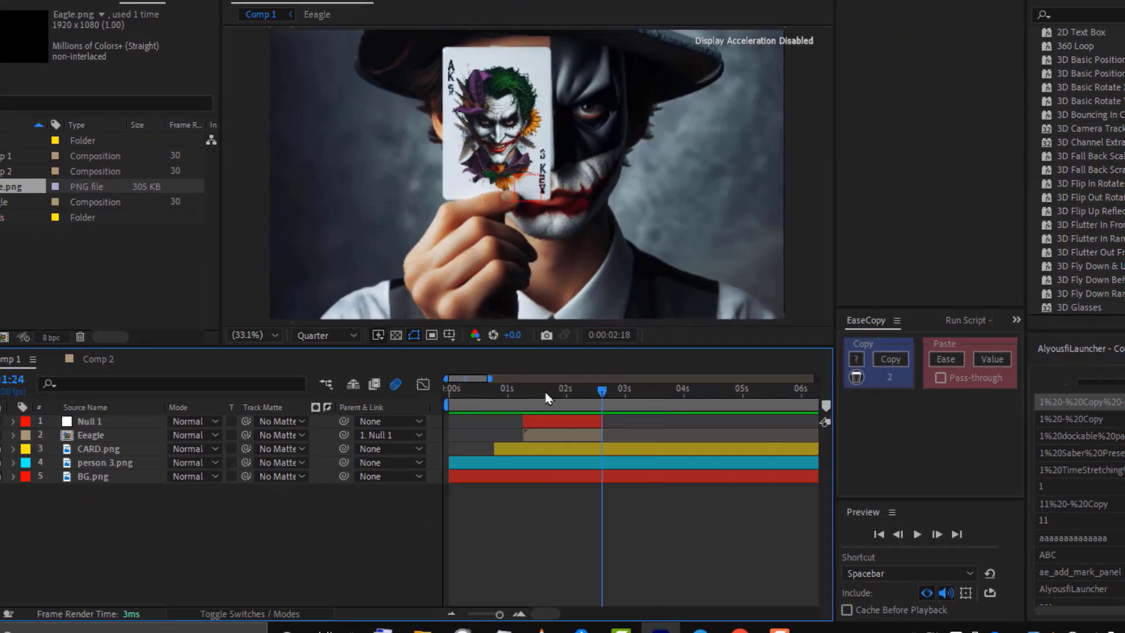
pyautogui.click(451, 390)
pyautogui.press('space')
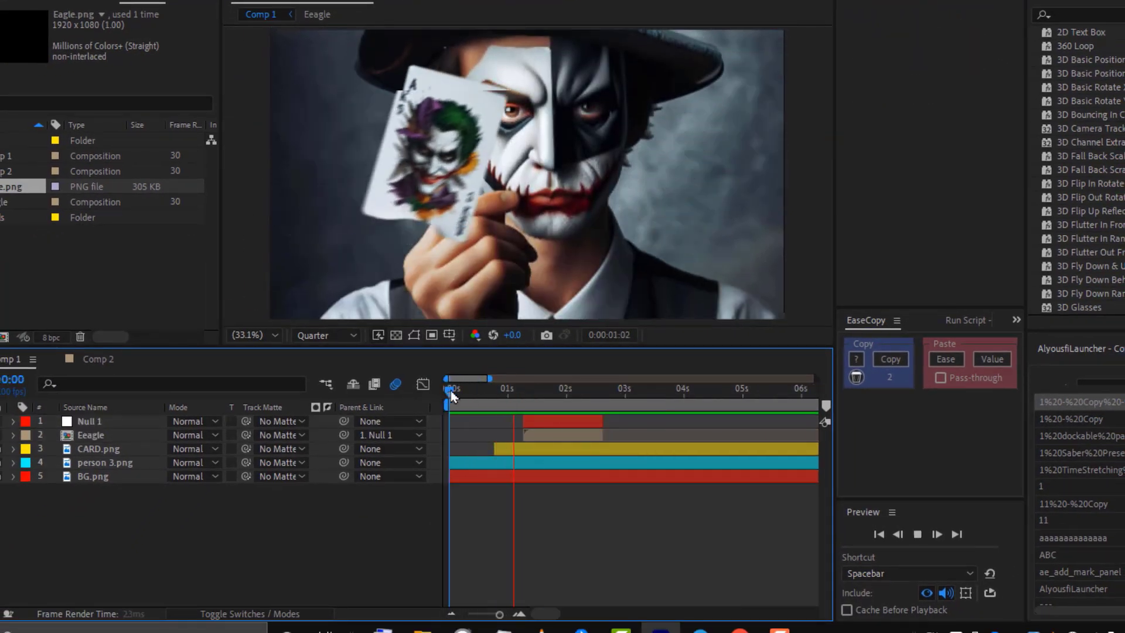
pyautogui.press('space')
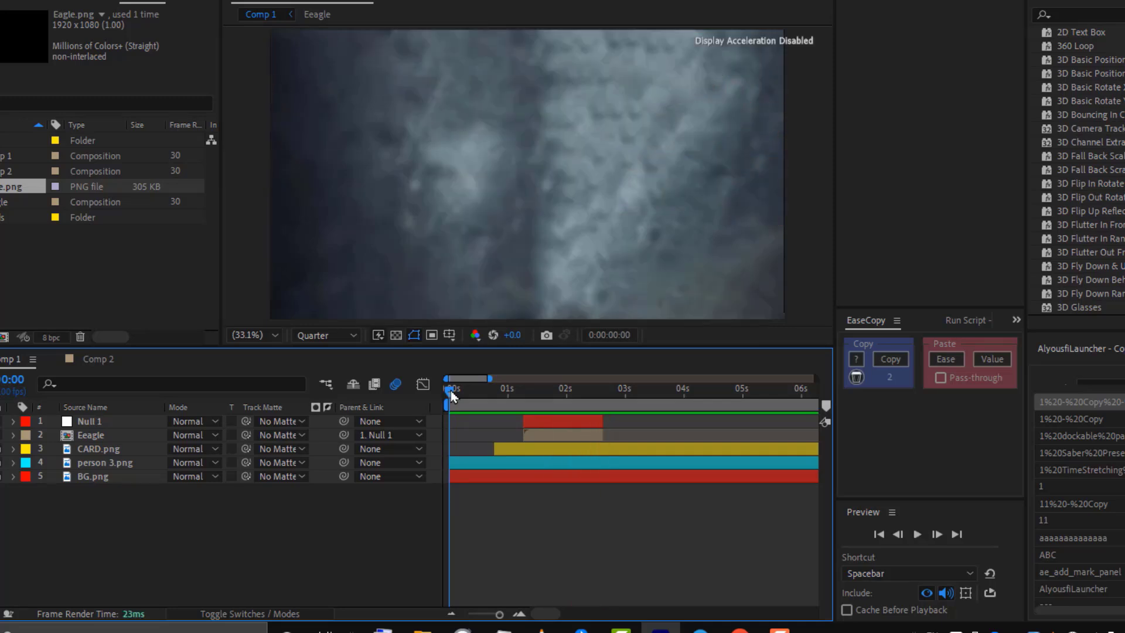
pyautogui.press('space')
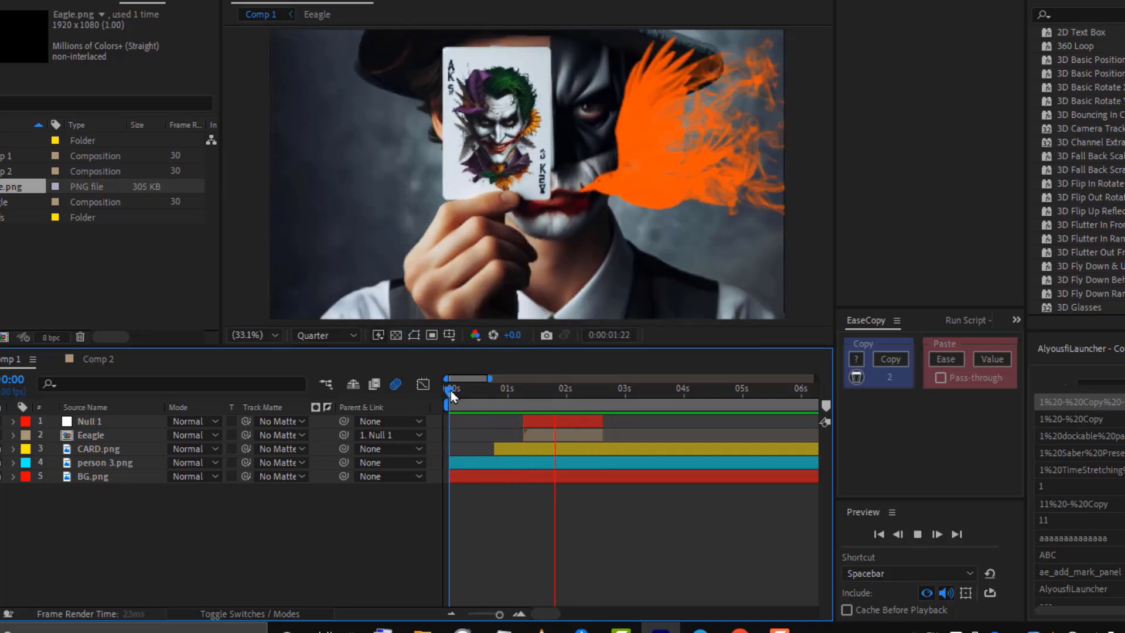
pyautogui.moveTo(547, 392); pyautogui.dragTo(620, 409)
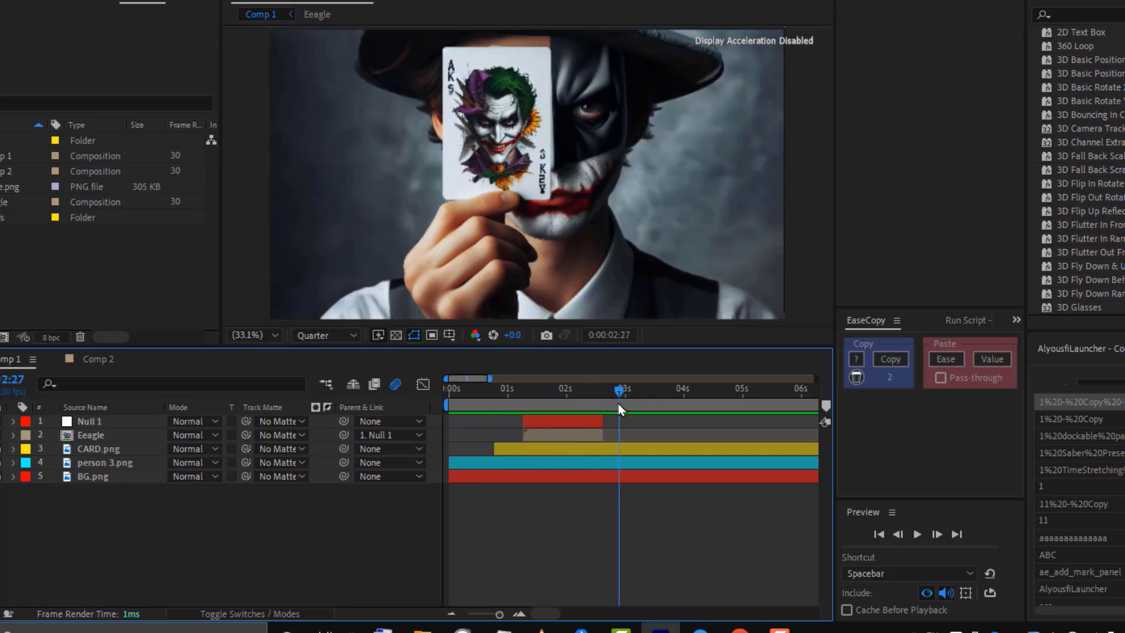
pyautogui.click(595, 436)
# Duplicate Eeagle, start the copy at the playhead near 2:27, and flip it horizontally
pyautogui.hotkey('ctrl', 'd')
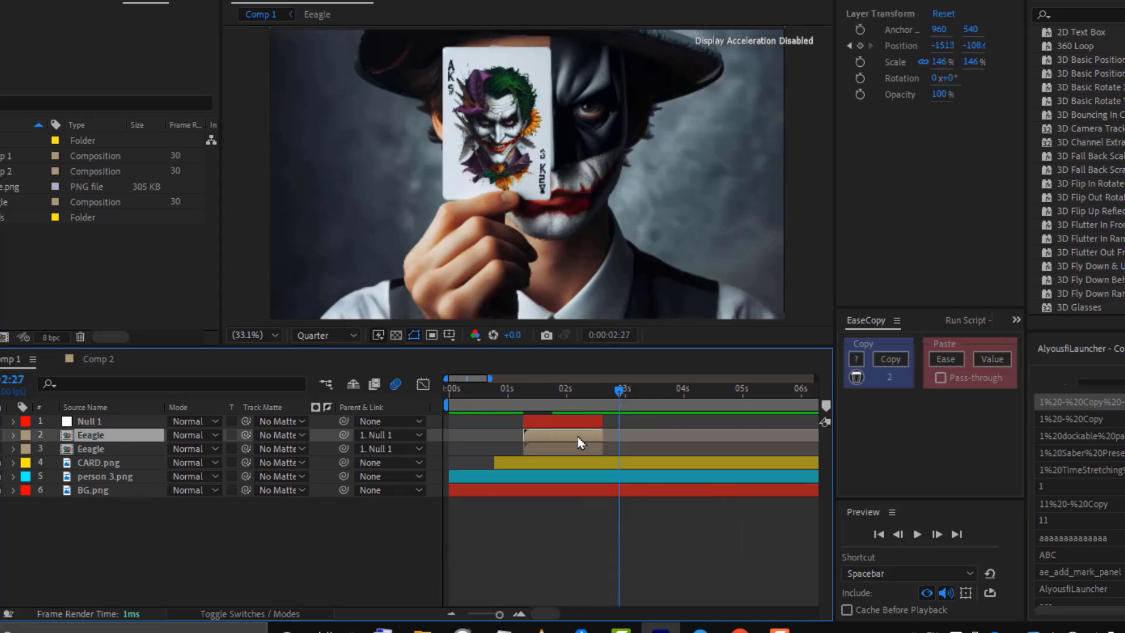
pyautogui.moveTo(579, 442); pyautogui.dragTo(658, 443)
pyautogui.press('u')
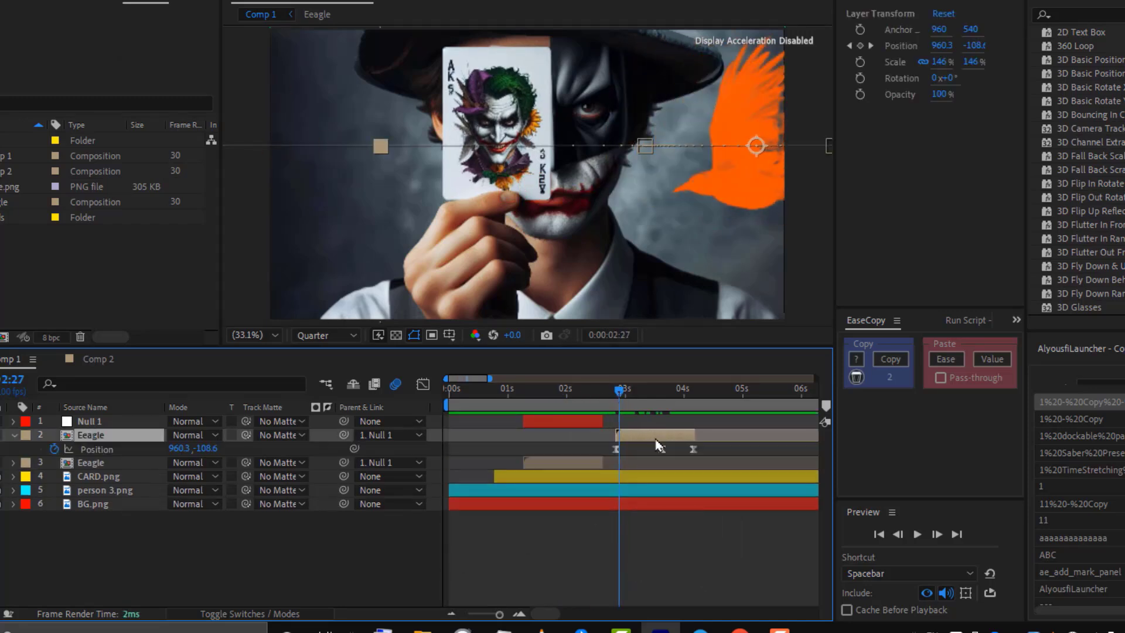
pyautogui.rightClick(657, 445)
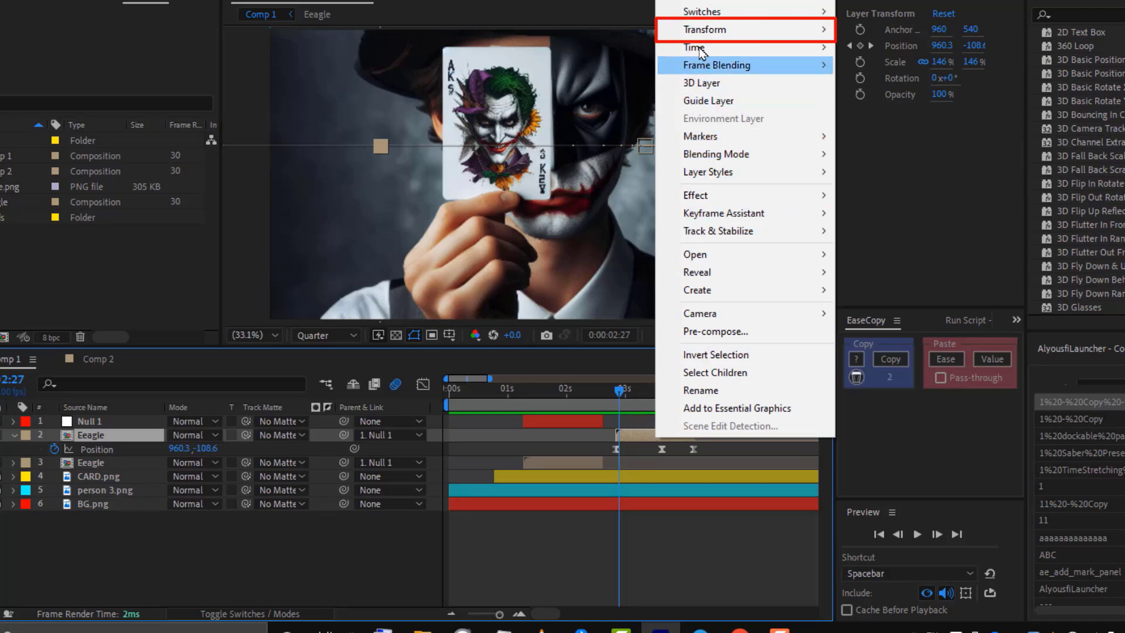
pyautogui.moveTo(703, 35)
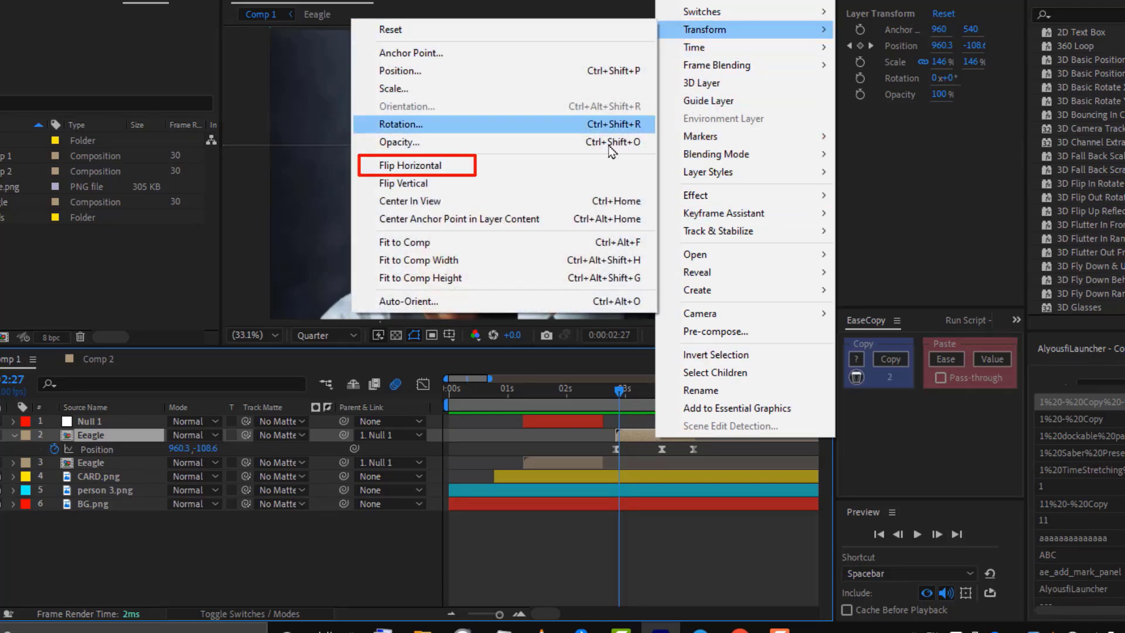
pyautogui.click(606, 168)
# Delete the copy's three Position keyframes and zoom out beyond the frame edges at 2:25
pyautogui.press('space')
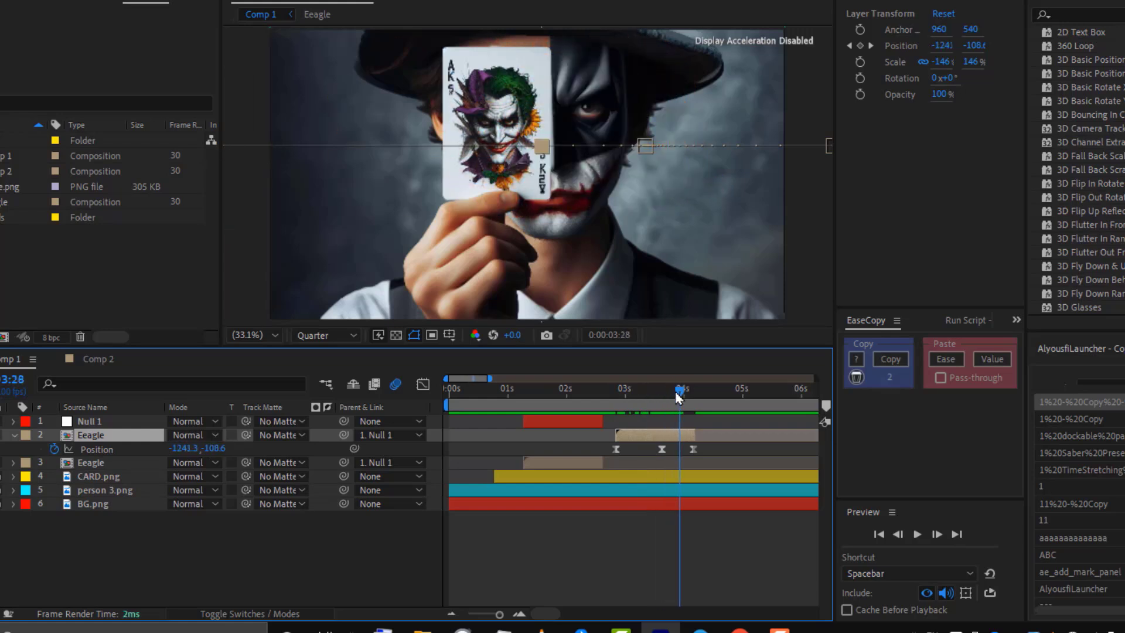
pyautogui.moveTo(706, 442); pyautogui.dragTo(609, 464)
pyautogui.press('Delete')
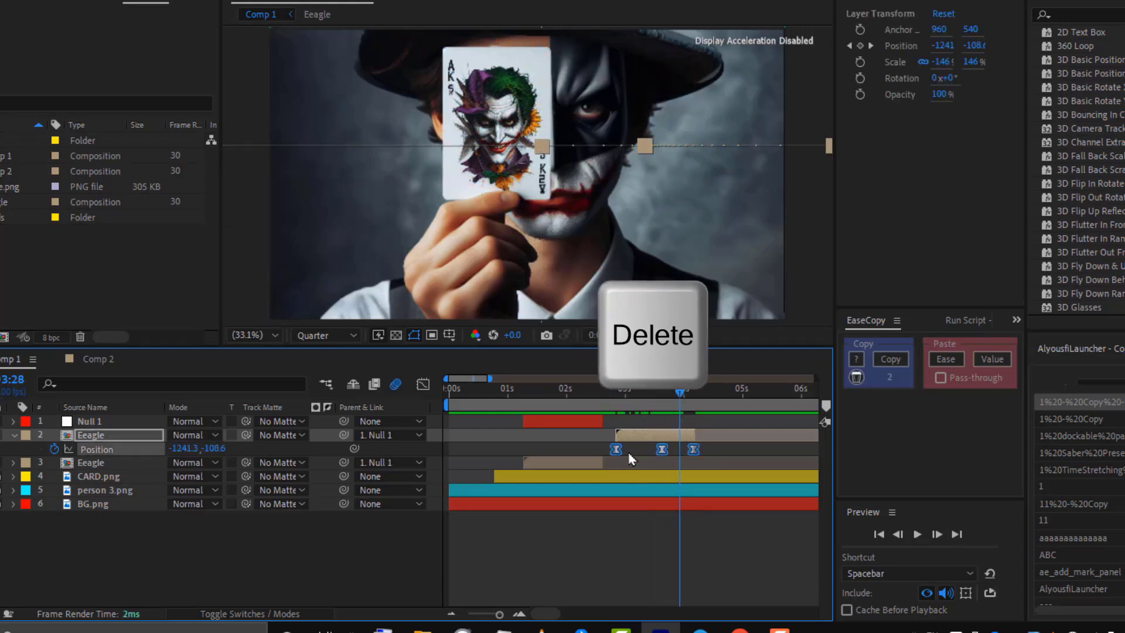
pyautogui.moveTo(656, 400); pyautogui.dragTo(617, 405)
pyautogui.click(630, 436)
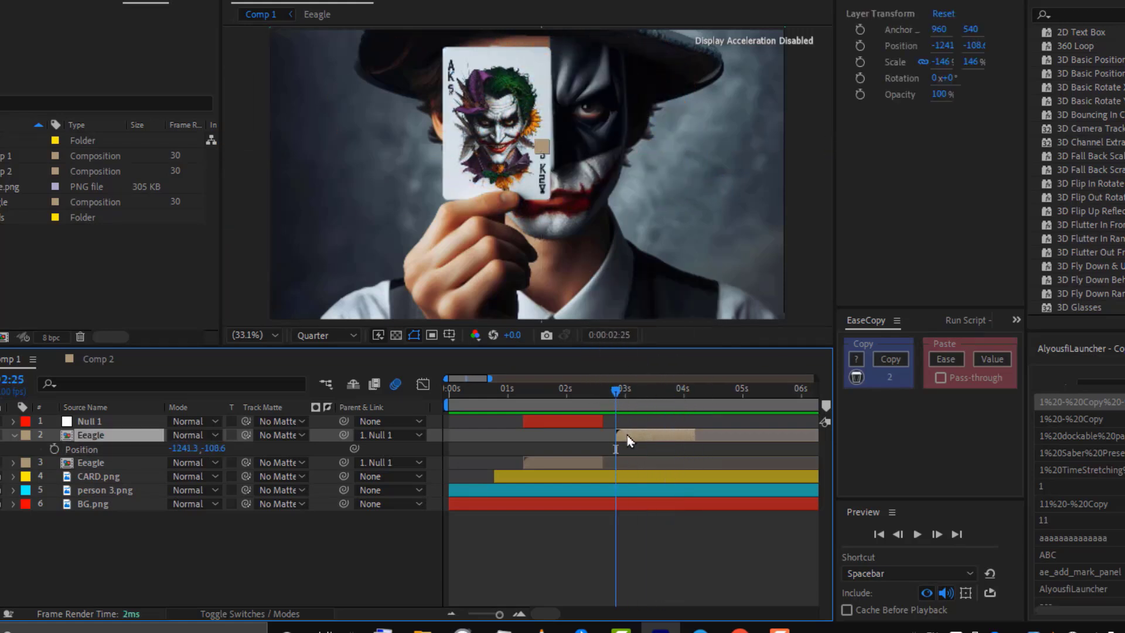
pyautogui.press(',')
pyautogui.press(',')
# Shrink the flipped copy off-screen left and keyframe it flying into frame by 3:02
pyautogui.moveTo(384, 208)
pyautogui.mouseDown()
pyautogui.moveTo(529, 178)
pyautogui.moveTo(454, 165)
pyautogui.mouseUp()
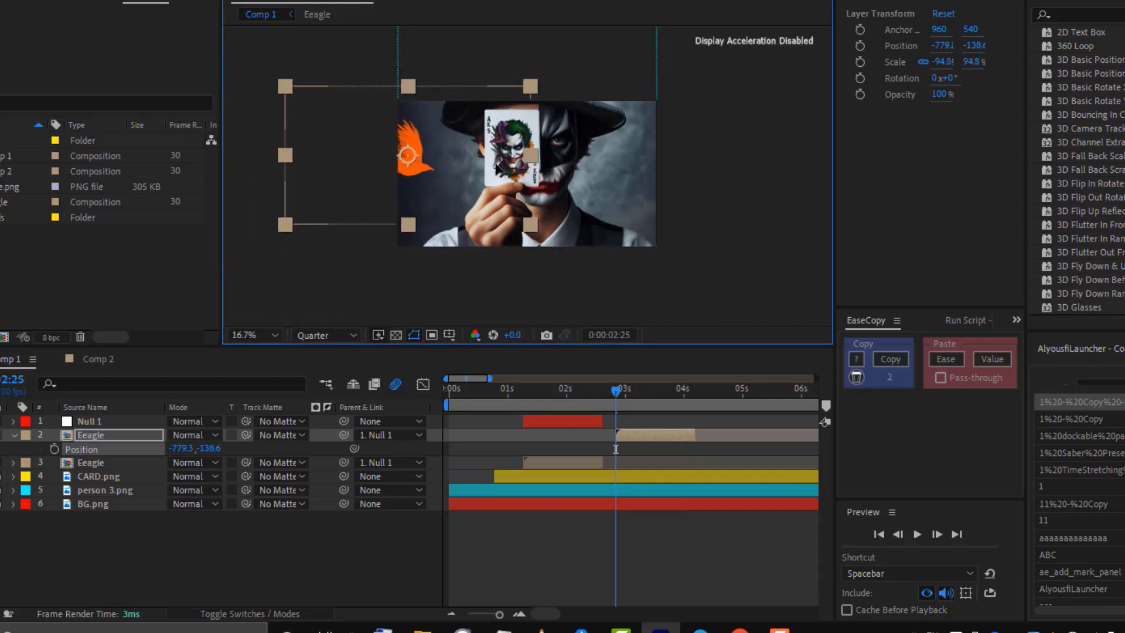
pyautogui.click(622, 438)
pyautogui.press('p')
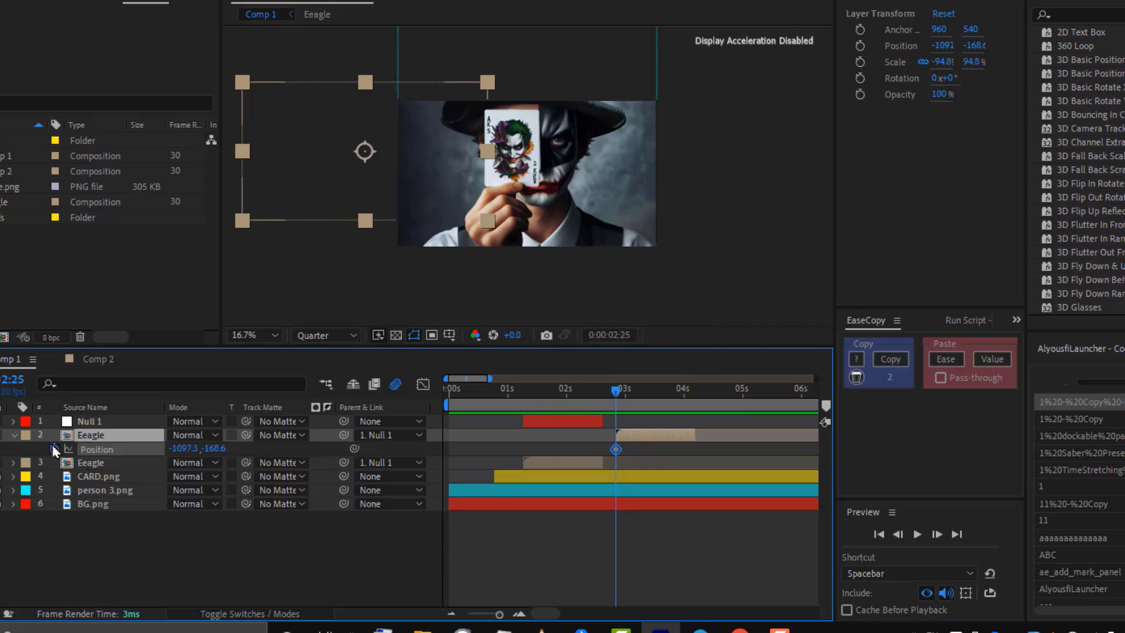
pyautogui.moveTo(615, 390); pyautogui.dragTo(629, 389)
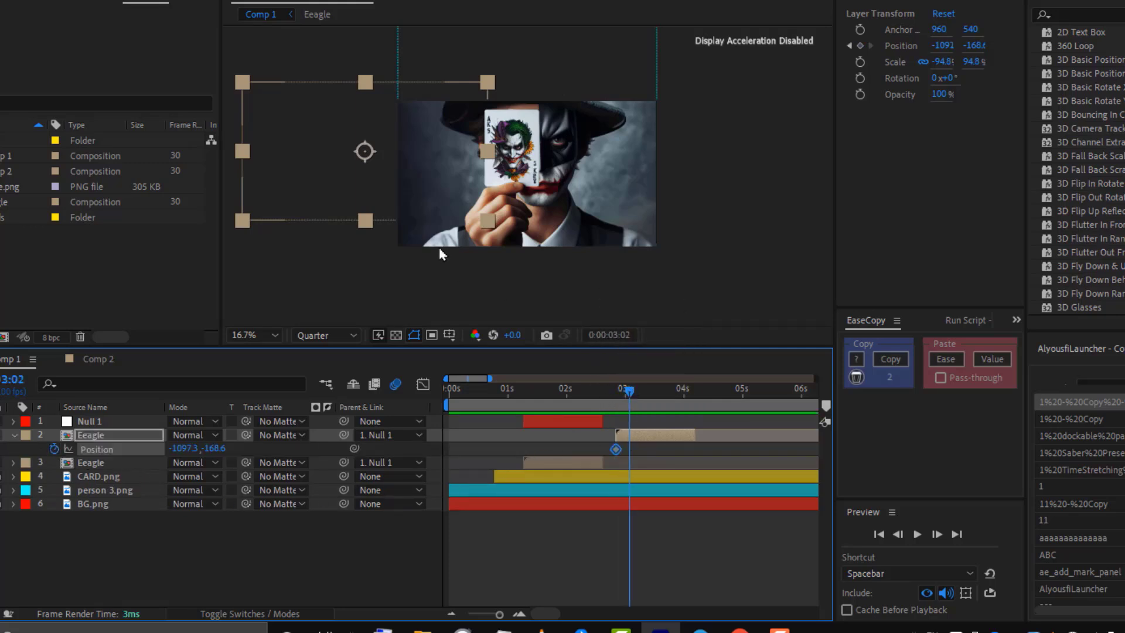
pyautogui.moveTo(407, 211); pyautogui.dragTo(629, 252)
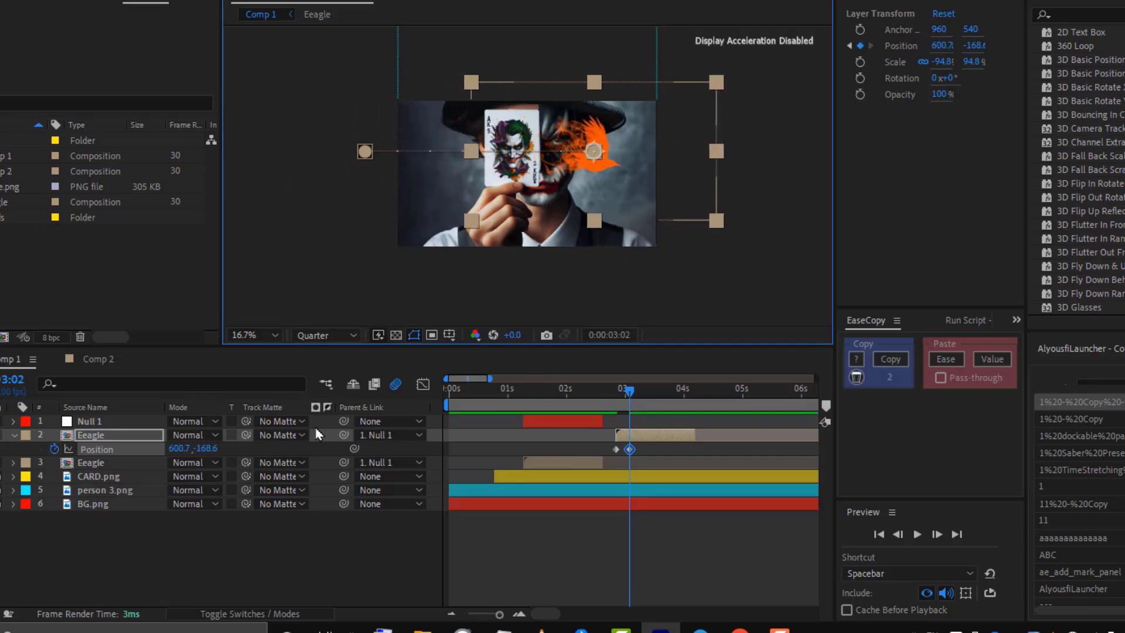
# Move the copy just above BG.png and check its fly-in between 2:25 and 3:02
pyautogui.moveTo(135, 440); pyautogui.dragTo(132, 495)
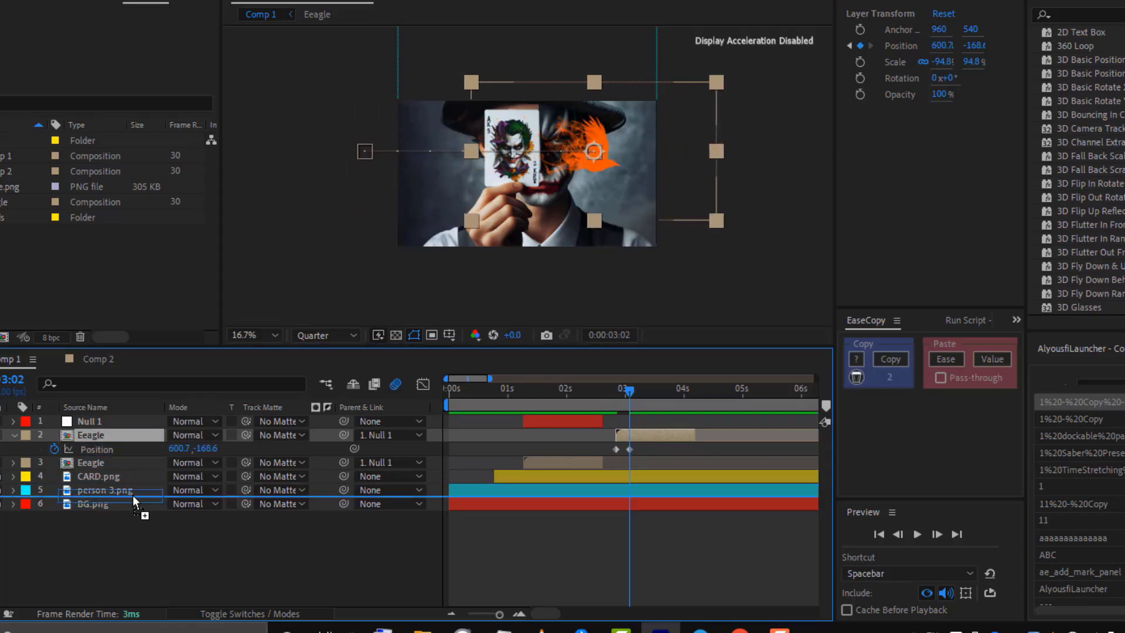
pyautogui.moveTo(610, 395); pyautogui.dragTo(630, 393)
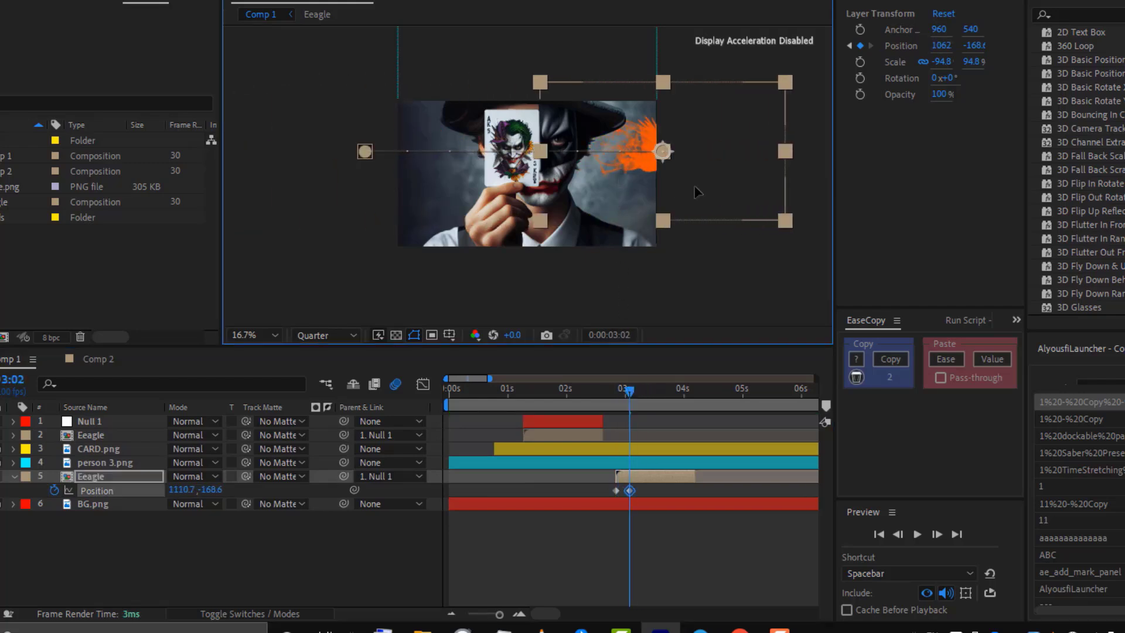
pyautogui.moveTo(650, 390)
pyautogui.mouseDown()
pyautogui.moveTo(615, 398)
pyautogui.moveTo(624, 392)
pyautogui.mouseUp()
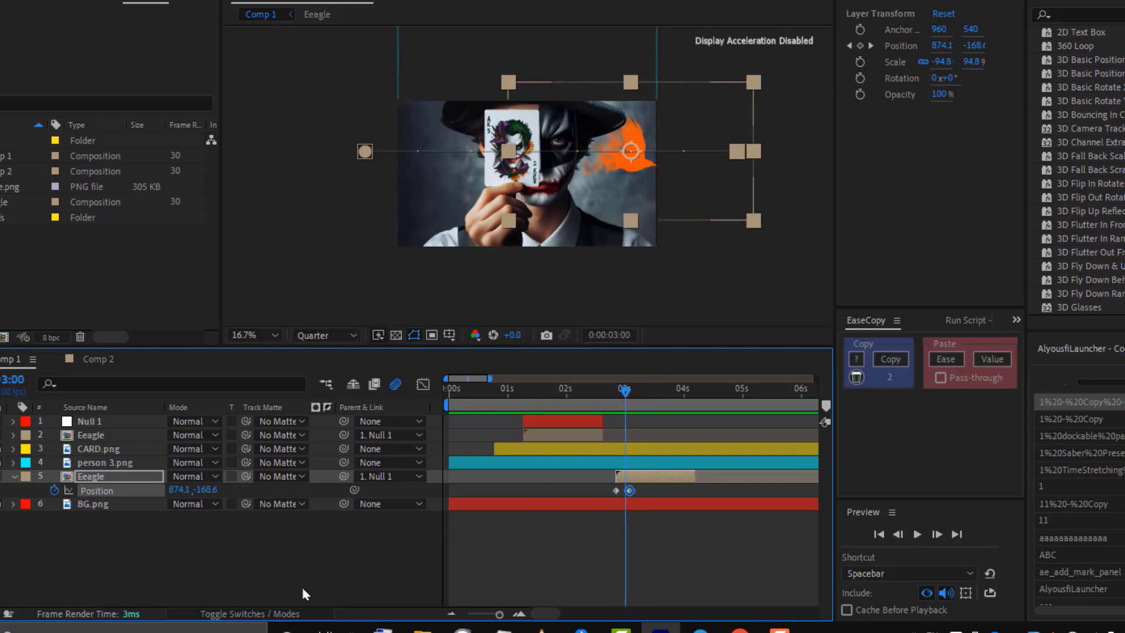
pyautogui.click(249, 614)
# Enable motion blur on the fly-in copy and trim it to end around 3:02
pyautogui.click(234, 475)
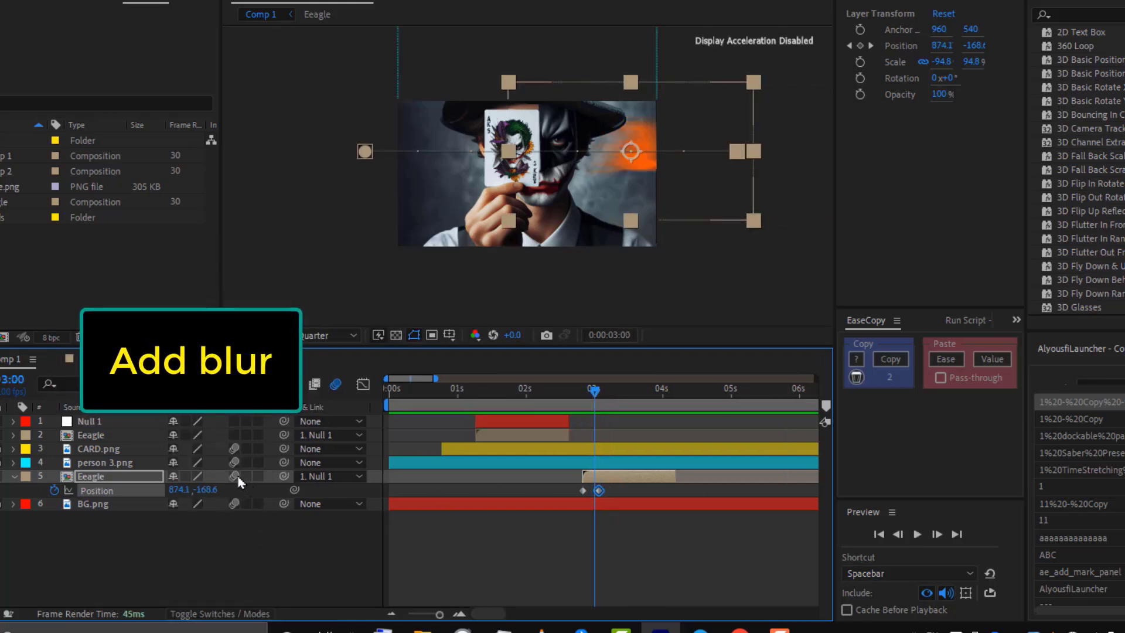
pyautogui.moveTo(535, 389); pyautogui.dragTo(608, 391)
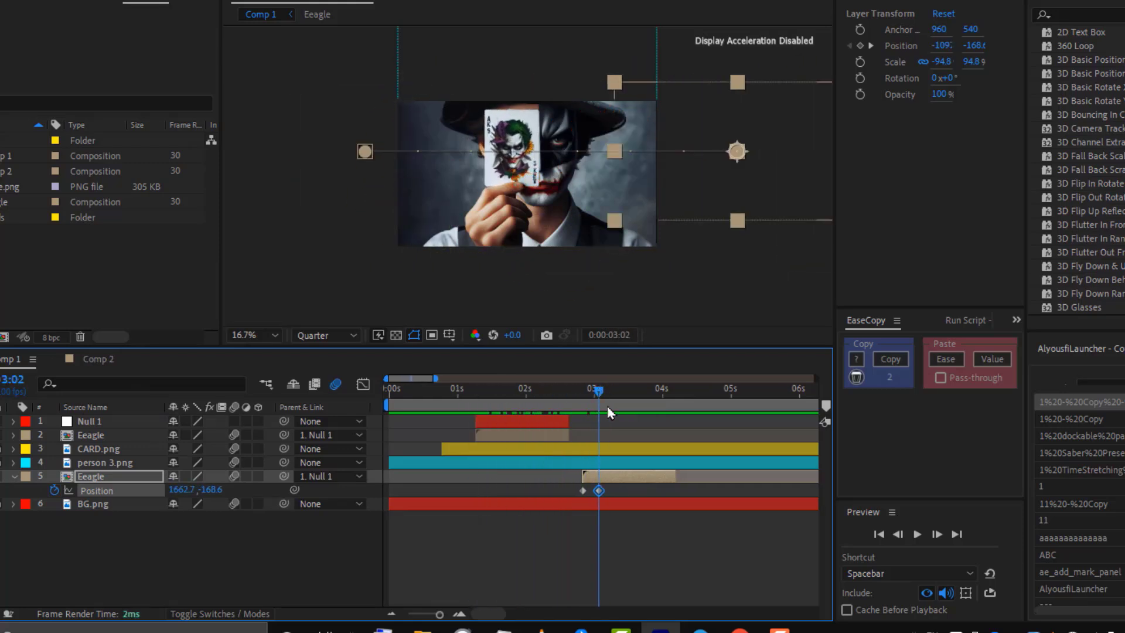
pyautogui.hotkey('alt', ']')
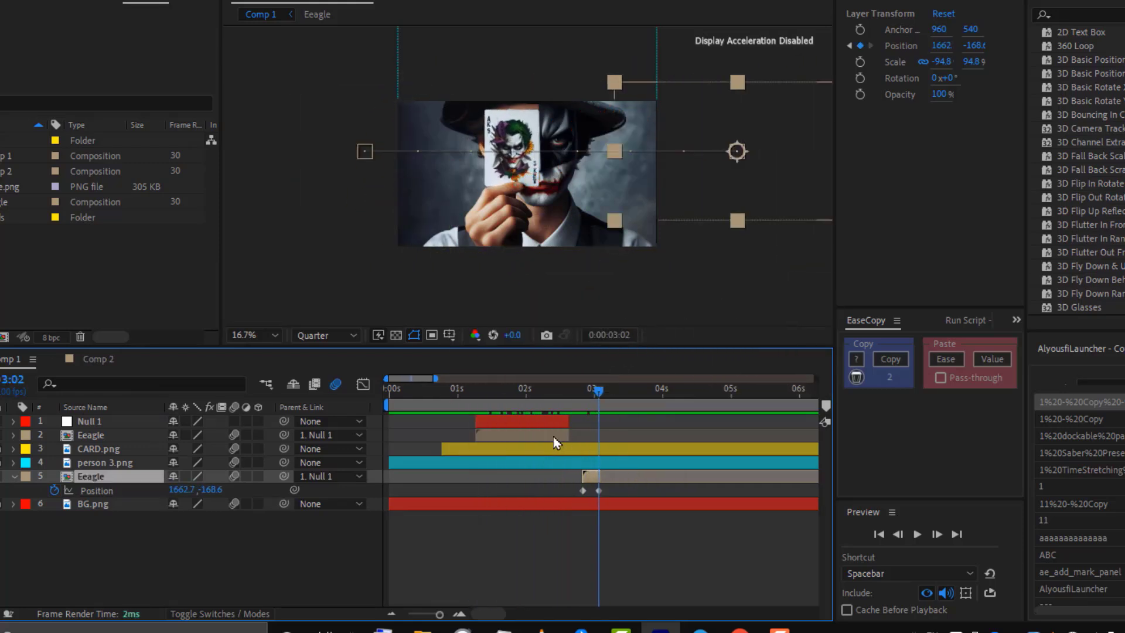
# Duplicate the first Eeagle at the current time, scale it down, and move it to the top
pyautogui.click(554, 437)
pyautogui.hotkey('ctrl', 'd')
pyautogui.press('[')
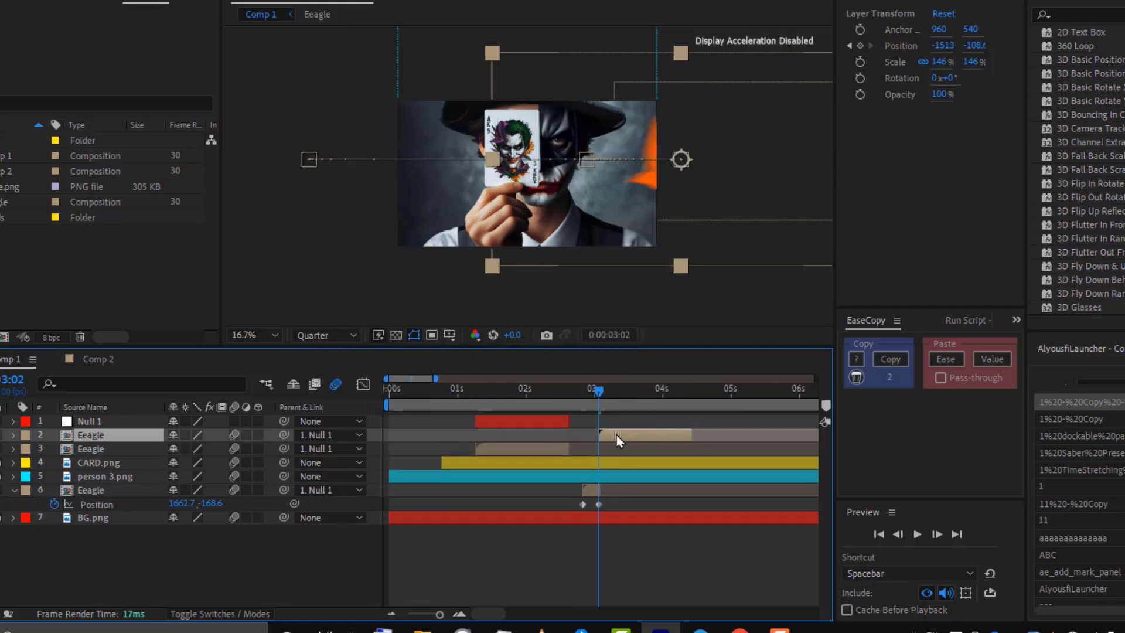
pyautogui.moveTo(618, 440); pyautogui.dragTo(627, 441)
pyautogui.moveTo(567, 388); pyautogui.dragTo(628, 388)
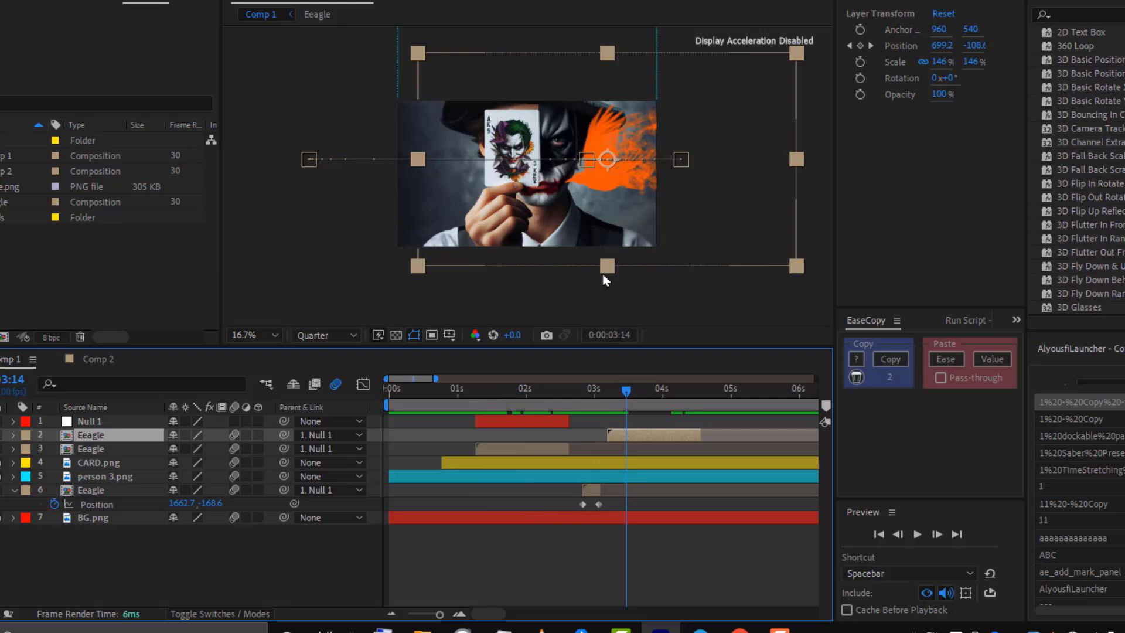
pyautogui.moveTo(604, 275); pyautogui.dragTo(599, 237)
pyautogui.press('.')
pyautogui.press('.')
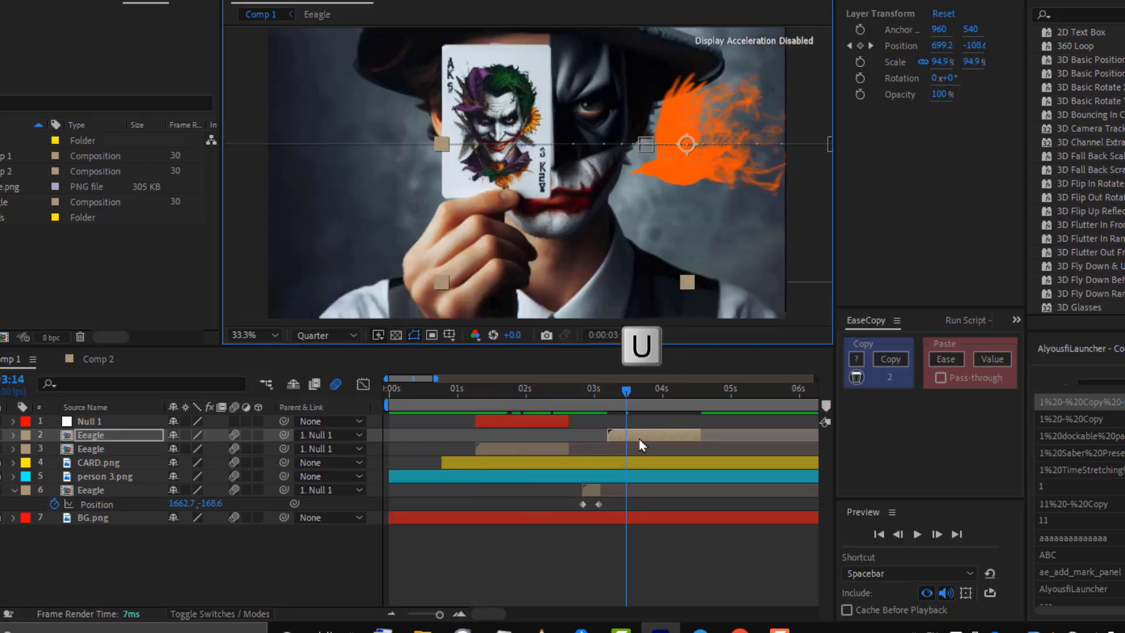
pyautogui.press('u')
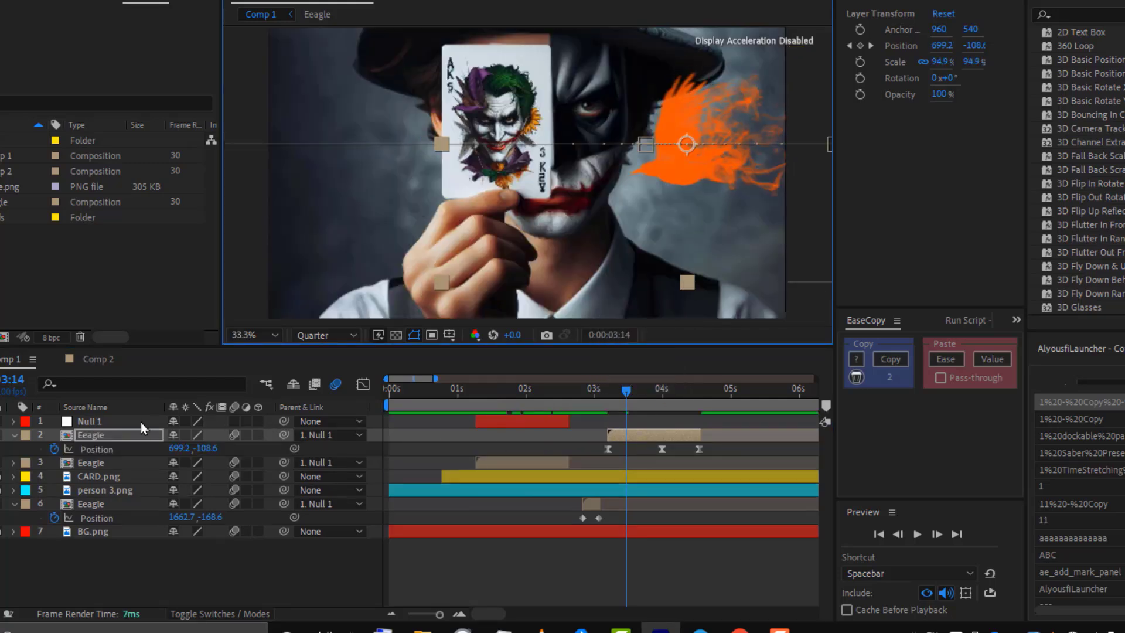
pyautogui.moveTo(128, 441); pyautogui.dragTo(128, 418)
# Delete the top copy's middle Position keyframe and pull the last keyframe closer to 3:06
pyautogui.click(128, 435)
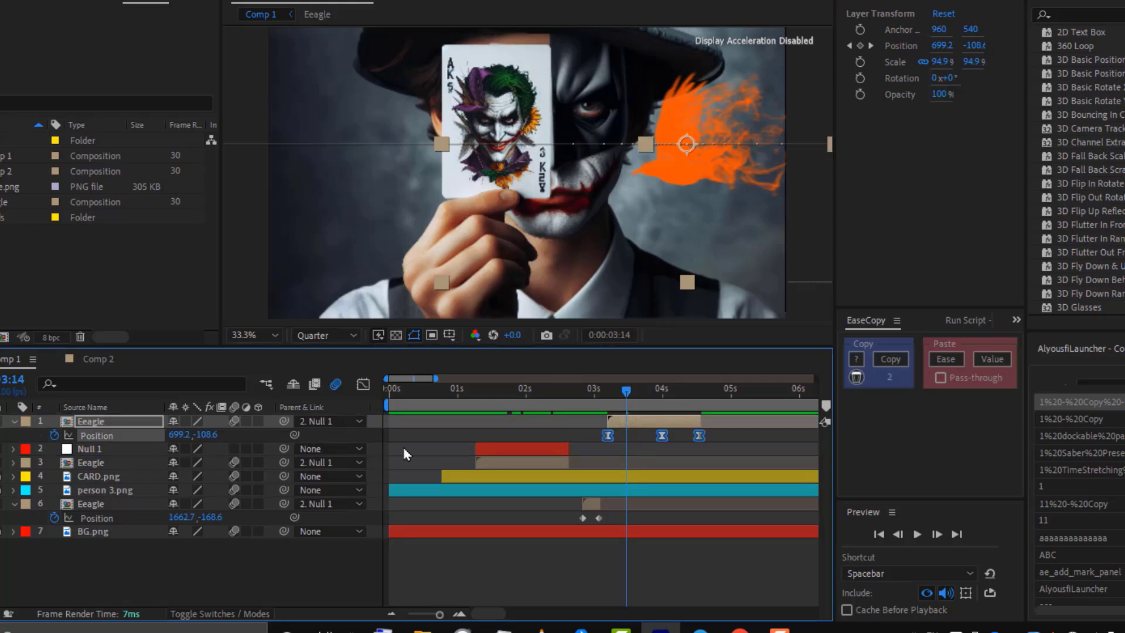
pyautogui.click(609, 401)
pyautogui.press(',')
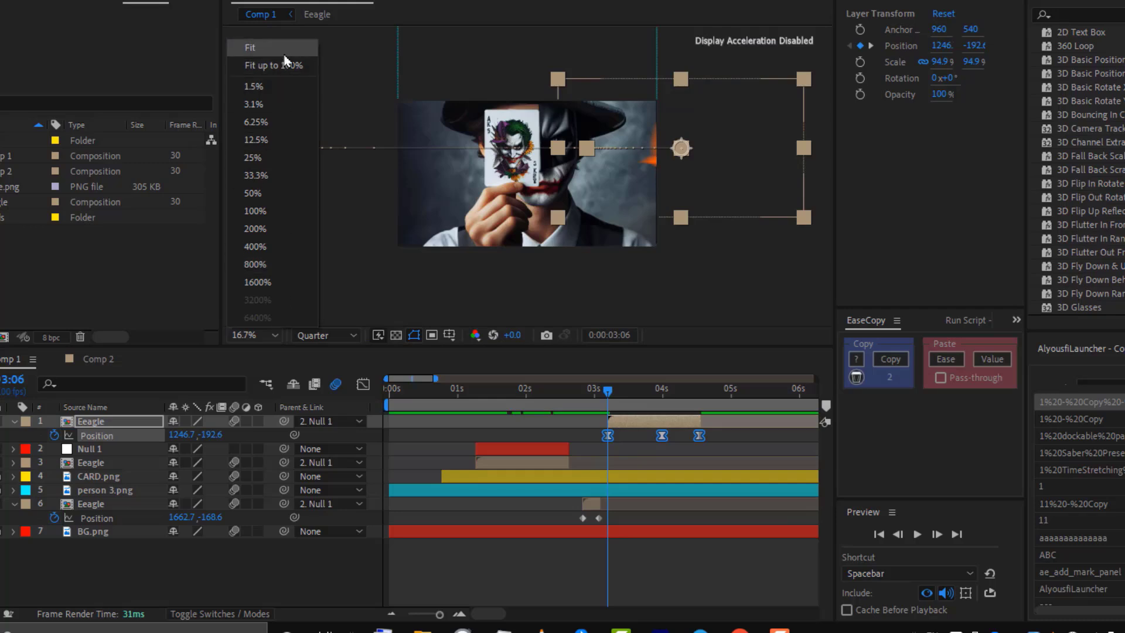
pyautogui.click(284, 55)
pyautogui.click(639, 458)
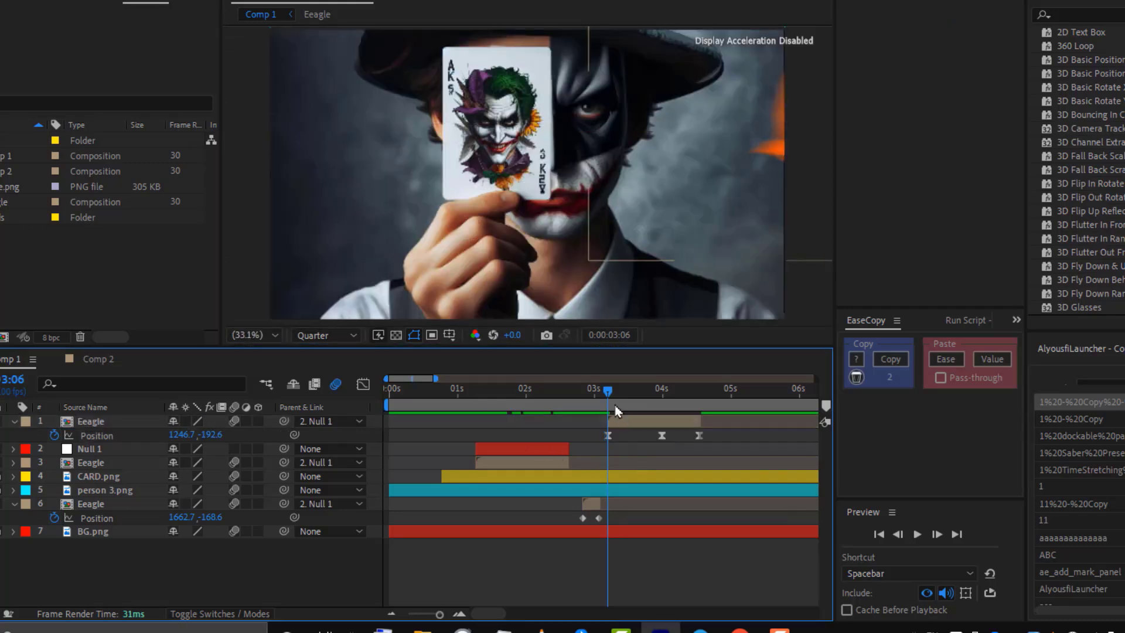
pyautogui.press('space')
pyautogui.click(661, 435)
pyautogui.press('Delete')
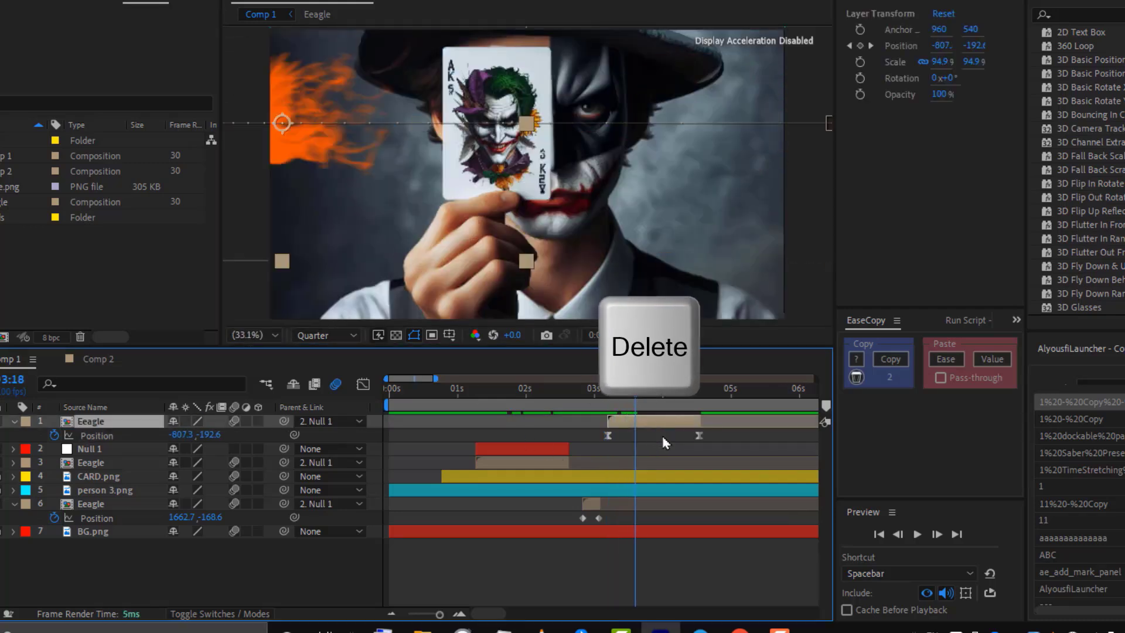
pyautogui.moveTo(699, 435); pyautogui.dragTo(687, 435)
pyautogui.moveTo(635, 390); pyautogui.dragTo(608, 390)
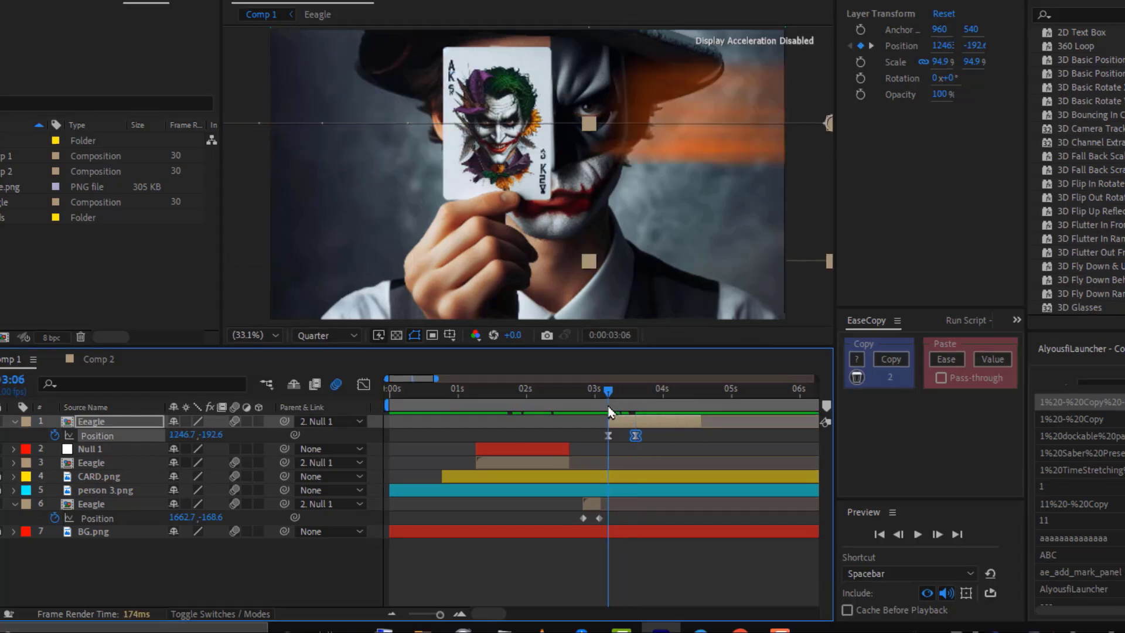
pyautogui.click(13, 421)
# Preview the animation, shift the Eeagle layer slightly later, and preview again
pyautogui.click(63, 502)
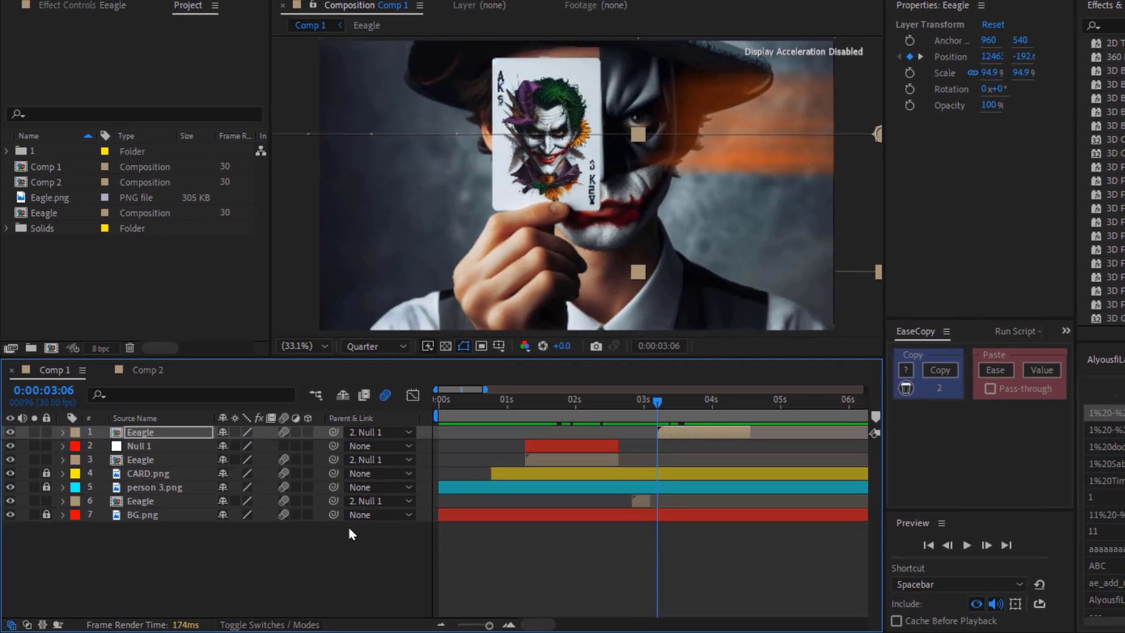
pyautogui.click(459, 550)
pyautogui.press('Home')
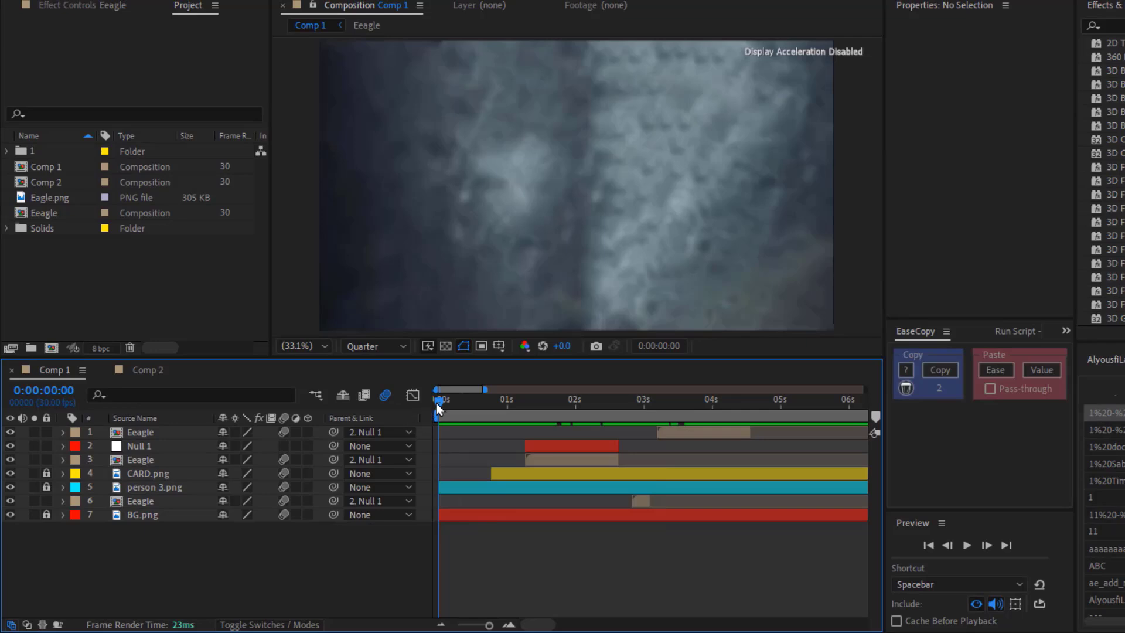
pyautogui.press('space')
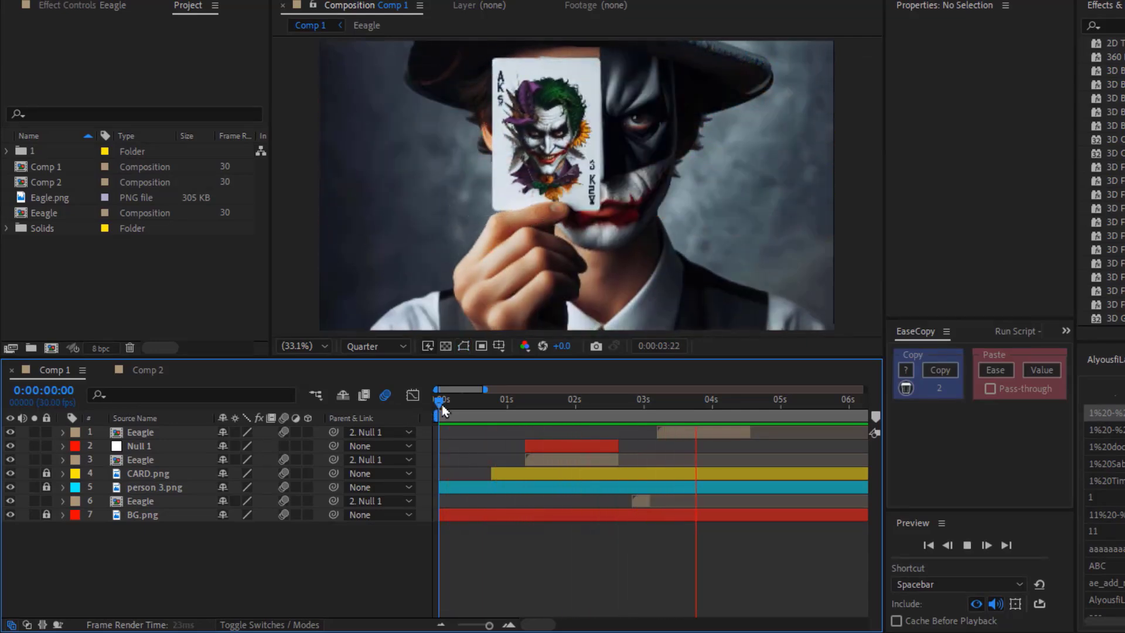
pyautogui.moveTo(595, 416); pyautogui.dragTo(640, 415)
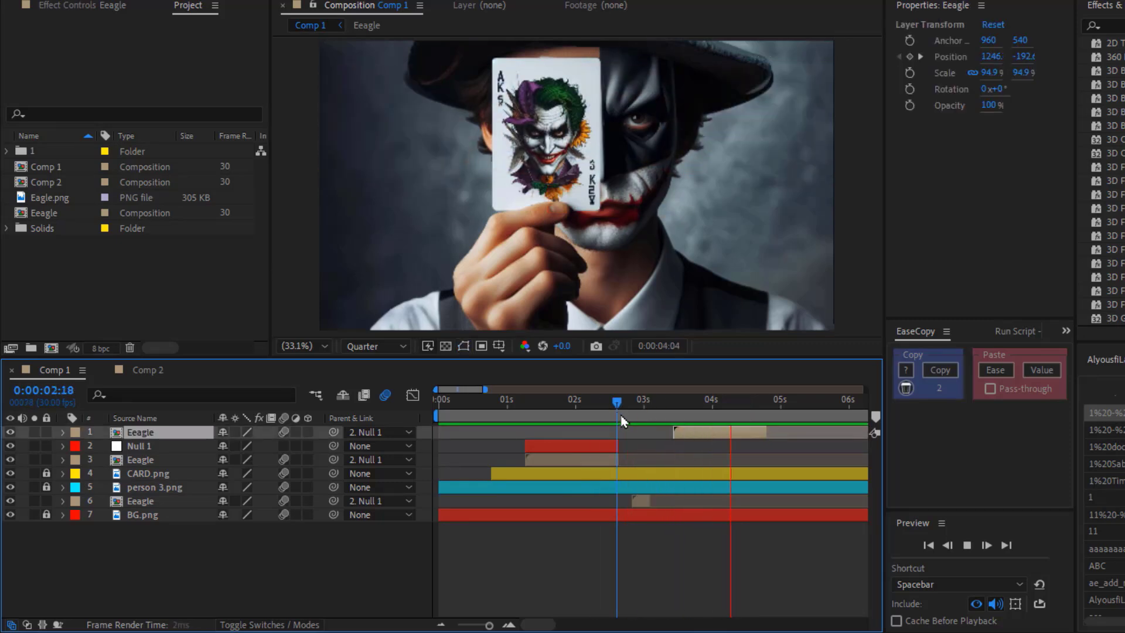
pyautogui.press('space')
pyautogui.click(440, 400)
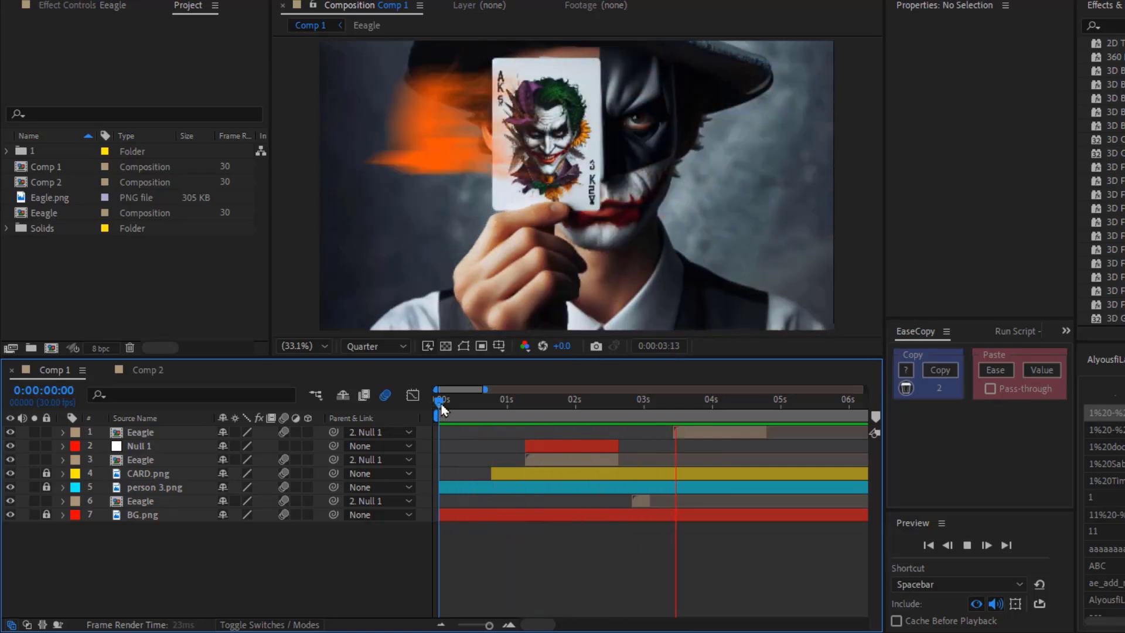
pyautogui.click(537, 404)
# Solo the Eeagle layer at 3:14 so only the orange eagle shows
pyautogui.moveTo(672, 417); pyautogui.dragTo(677, 422)
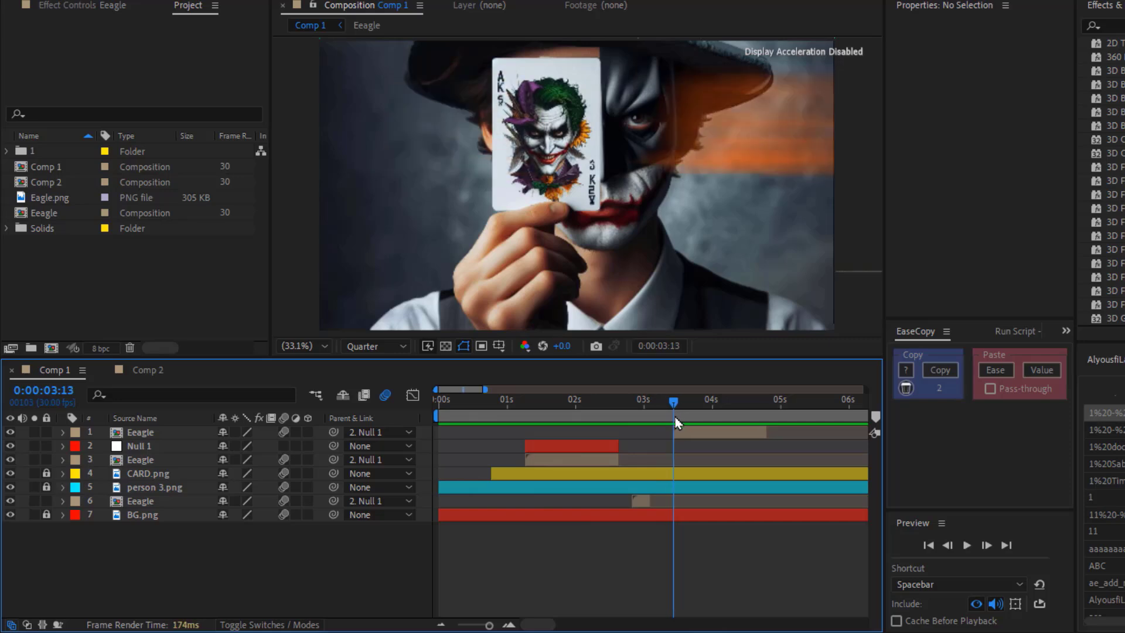
pyautogui.click(289, 432)
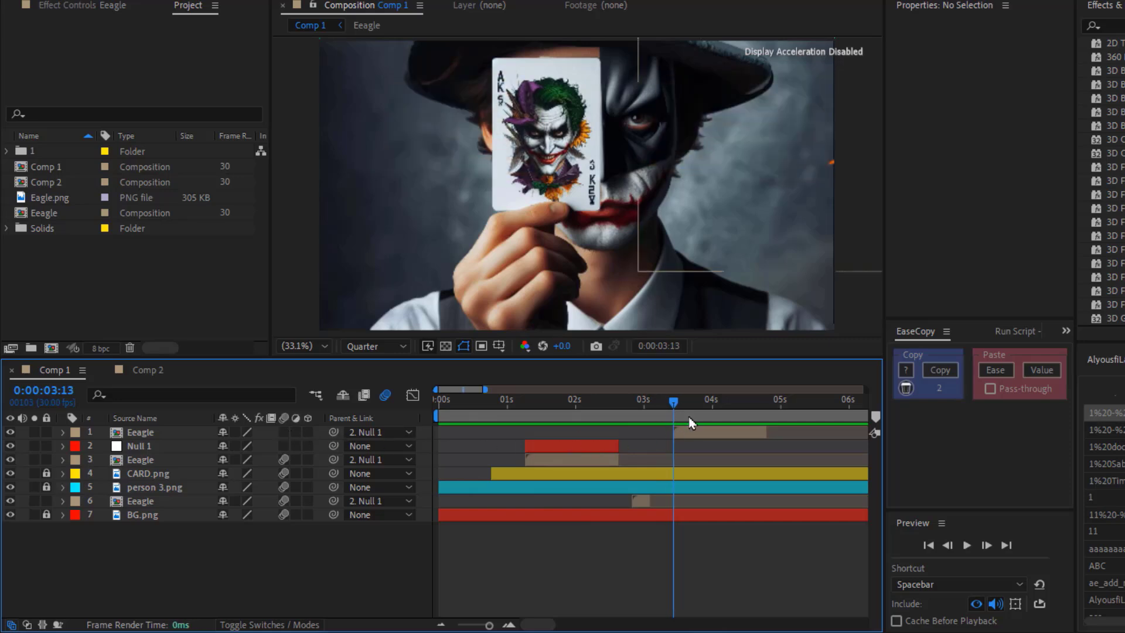
pyautogui.click(675, 405)
# Solo Eeagle and CARD.png, then split CARD.png at 3:13
pyautogui.click(34, 431)
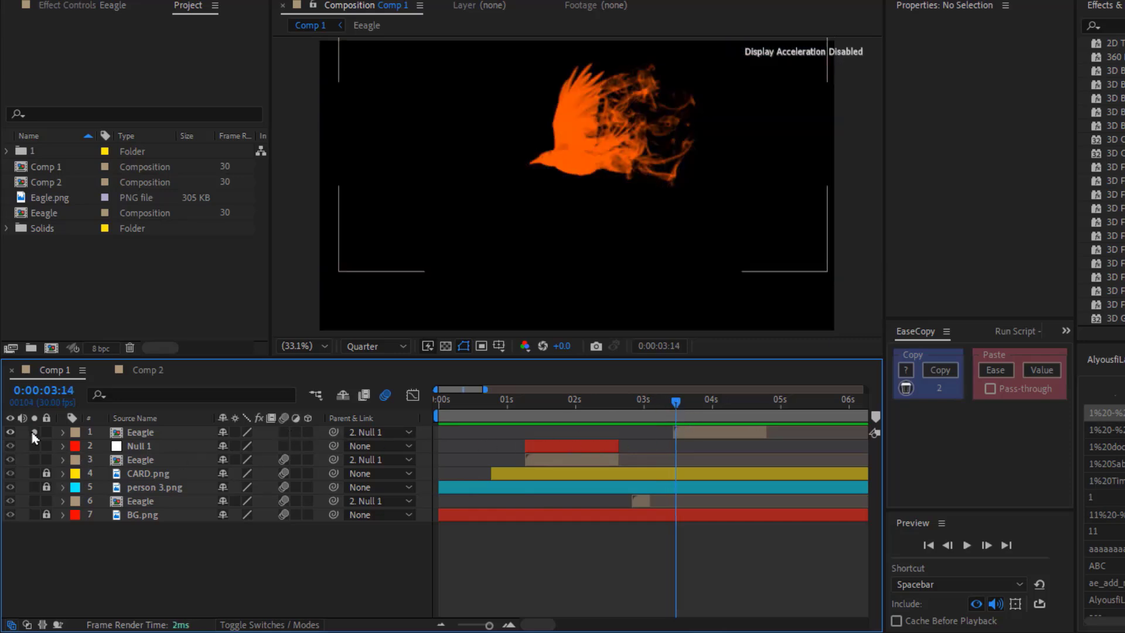
pyautogui.click(34, 473)
pyautogui.click(144, 475)
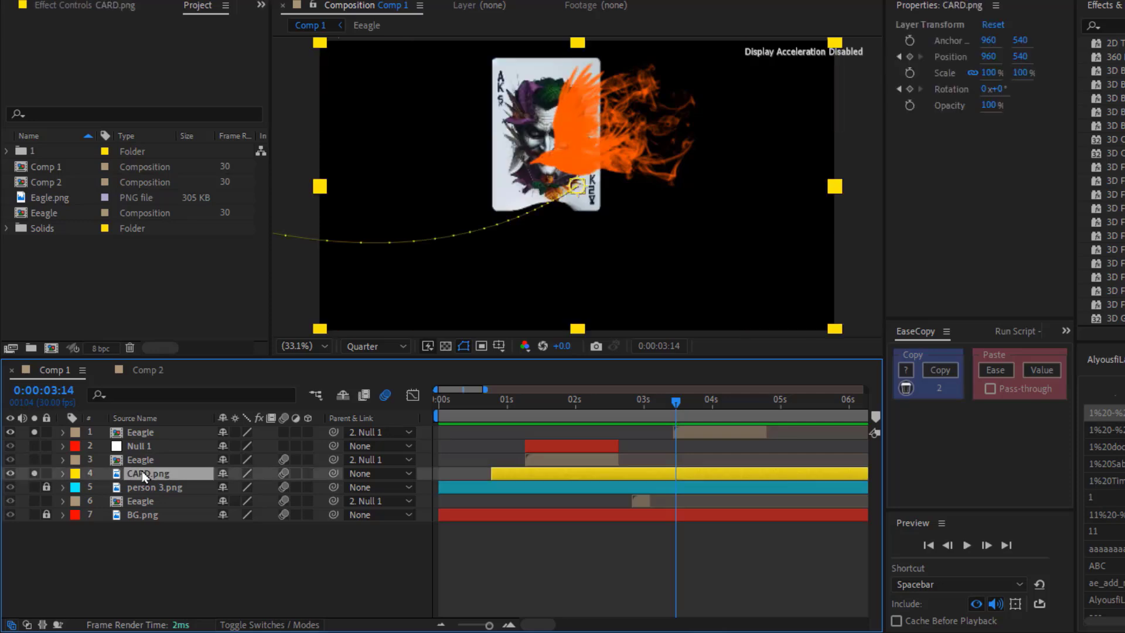
pyautogui.click(676, 431)
pyautogui.press('pageup')
pyautogui.click(679, 473)
pyautogui.hotkey('ctrl', 'shift', 'd')
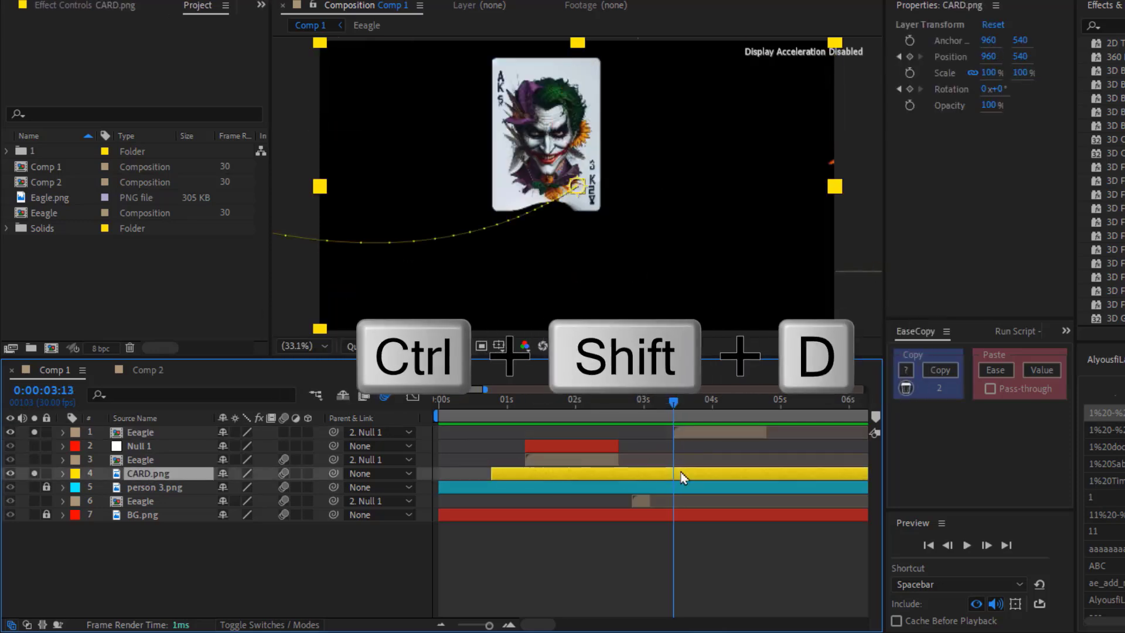
# Draw an inverted rectangular mask over the card's middle on its later part at 3:14
pyautogui.press('u')
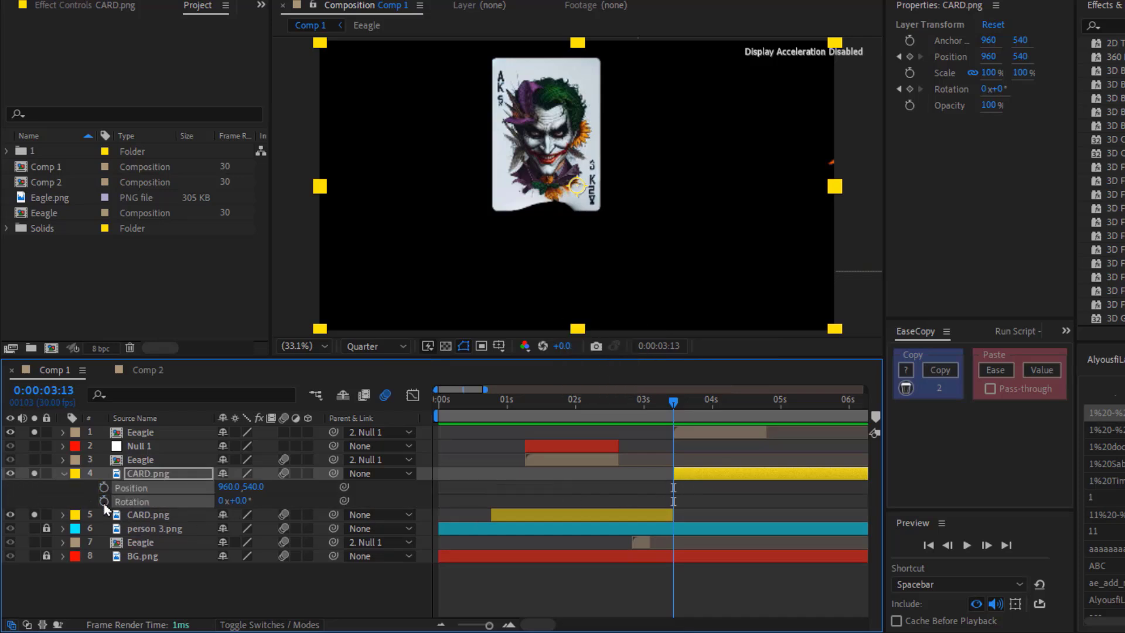
pyautogui.click(62, 473)
pyautogui.press('pagedown')
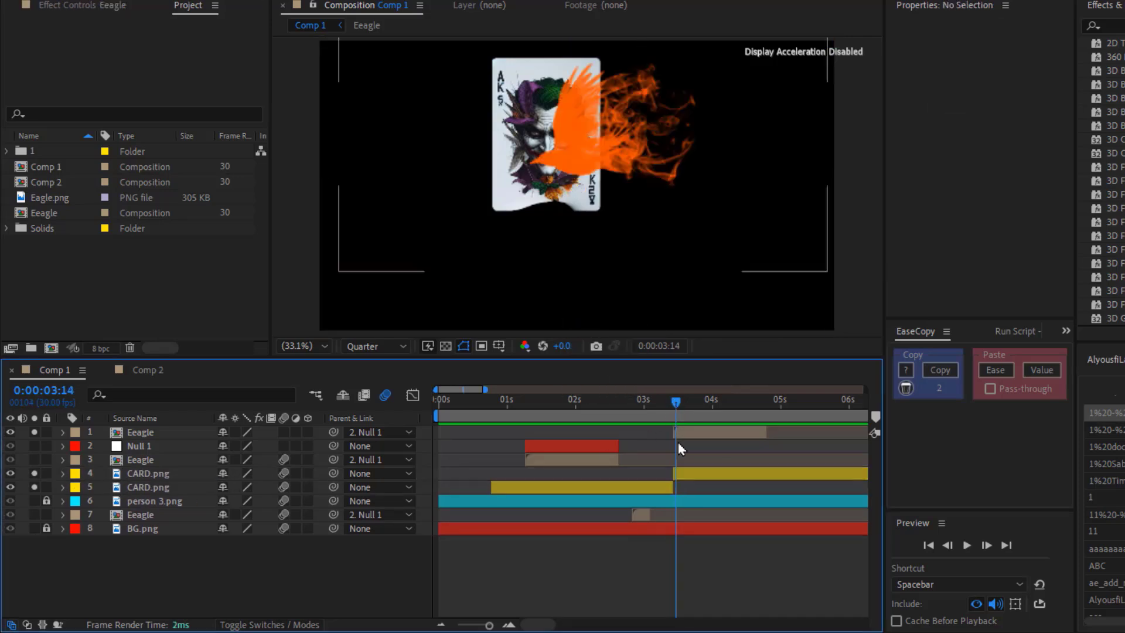
pyautogui.press('q')
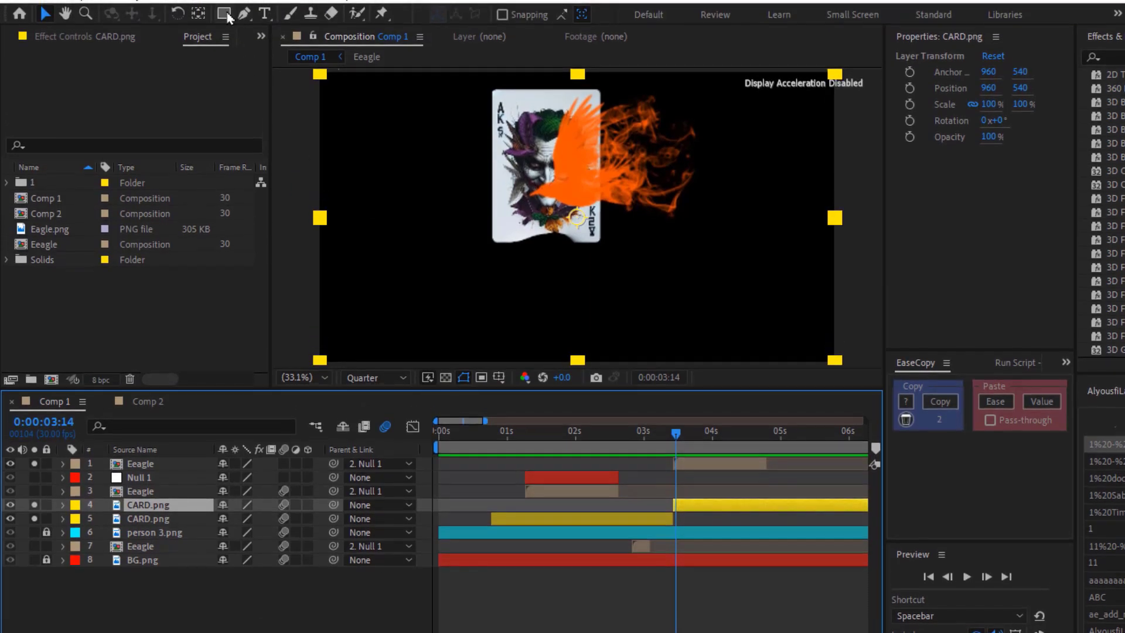
pyautogui.moveTo(475, 114); pyautogui.dragTo(626, 214)
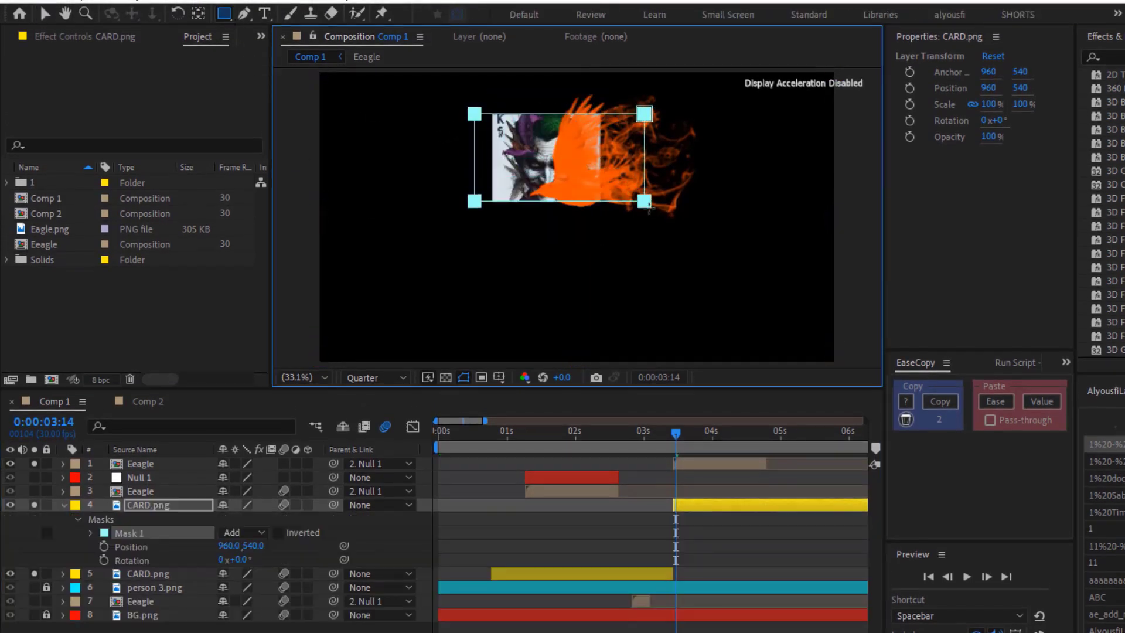
pyautogui.press('v')
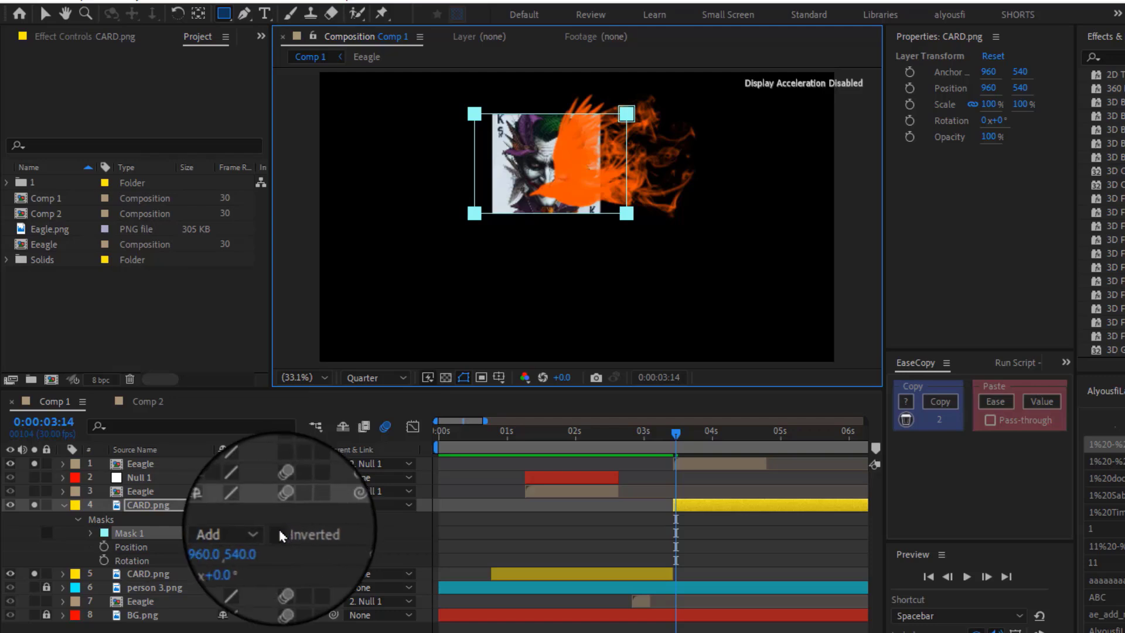
pyautogui.click(280, 532)
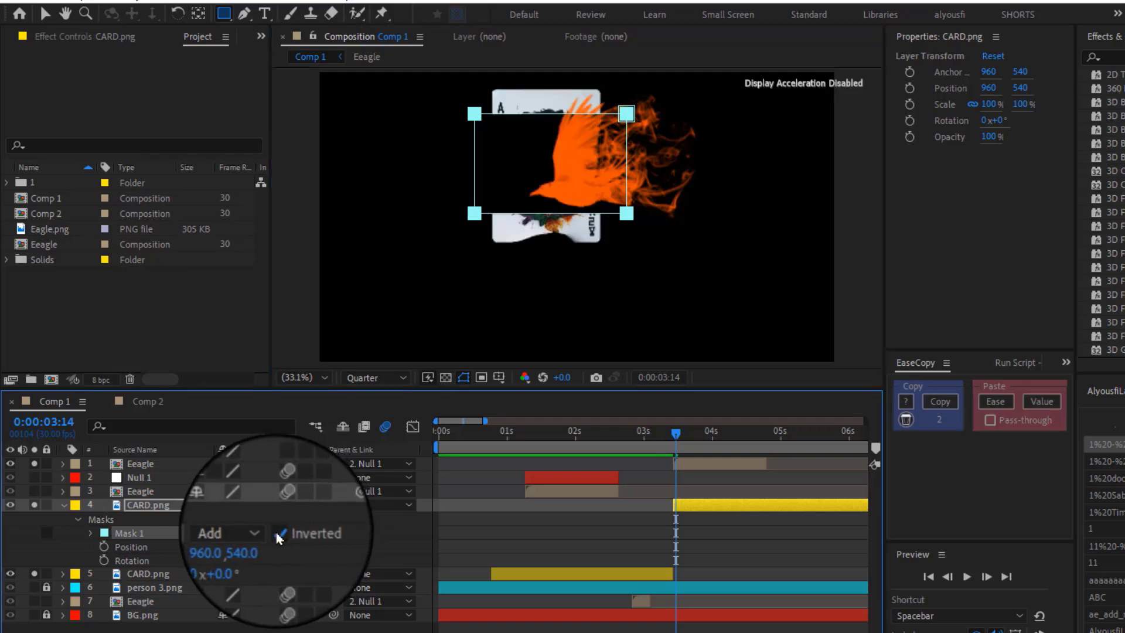
# Move Mask 1 beside the card and keyframe it sliding onto the card by 3:16
pyautogui.click(92, 533)
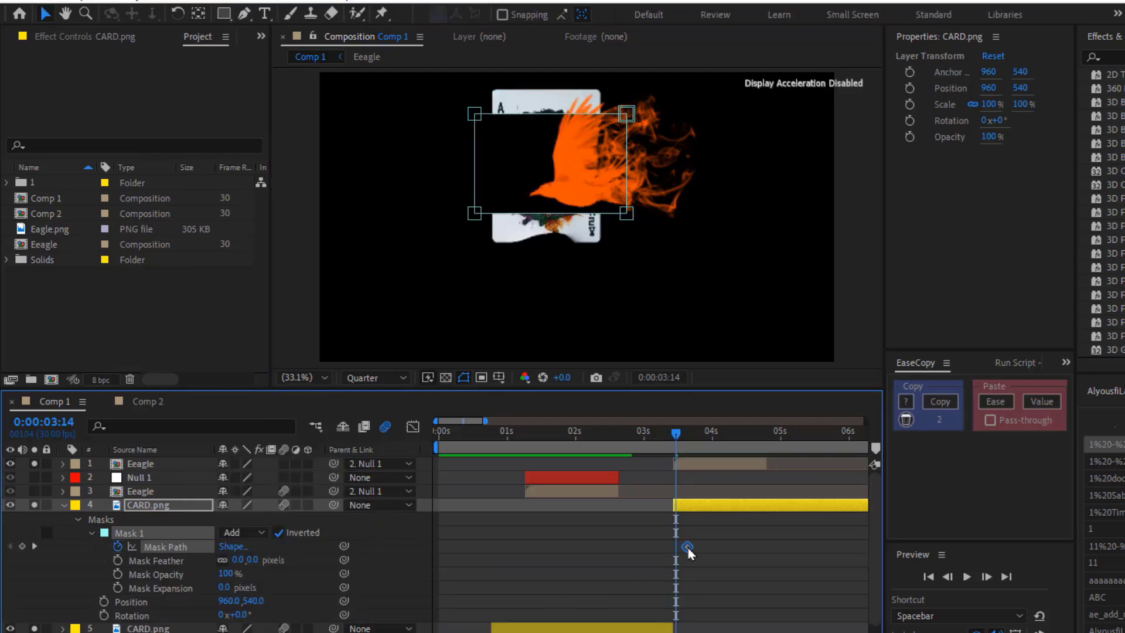
pyautogui.doubleClick(547, 216)
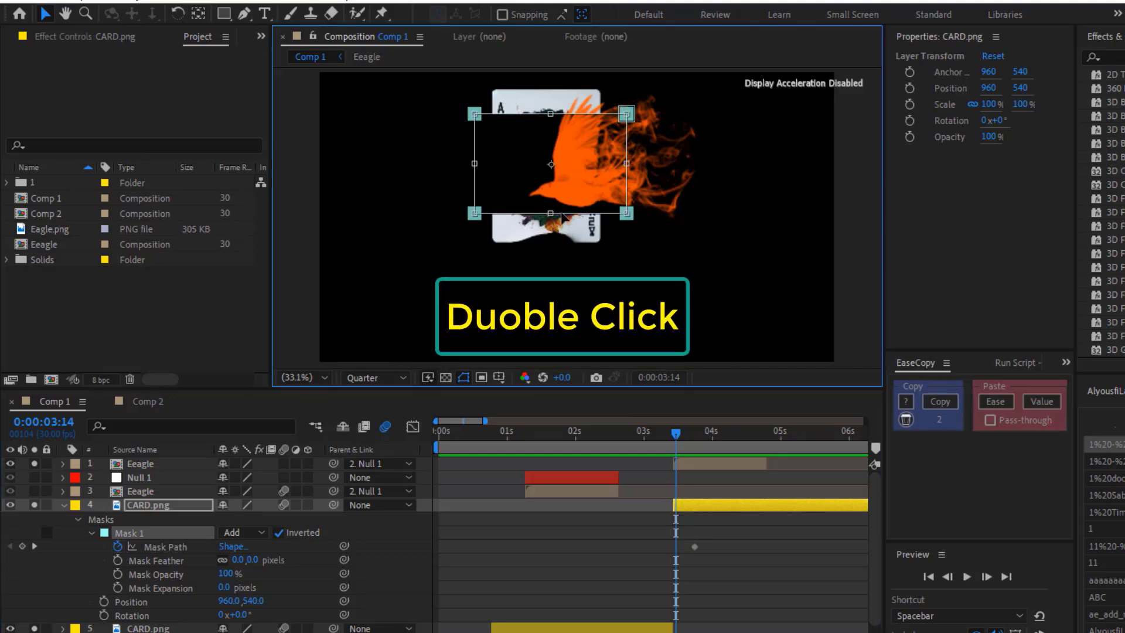
pyautogui.moveTo(574, 205); pyautogui.dragTo(675, 205)
pyautogui.click(695, 546)
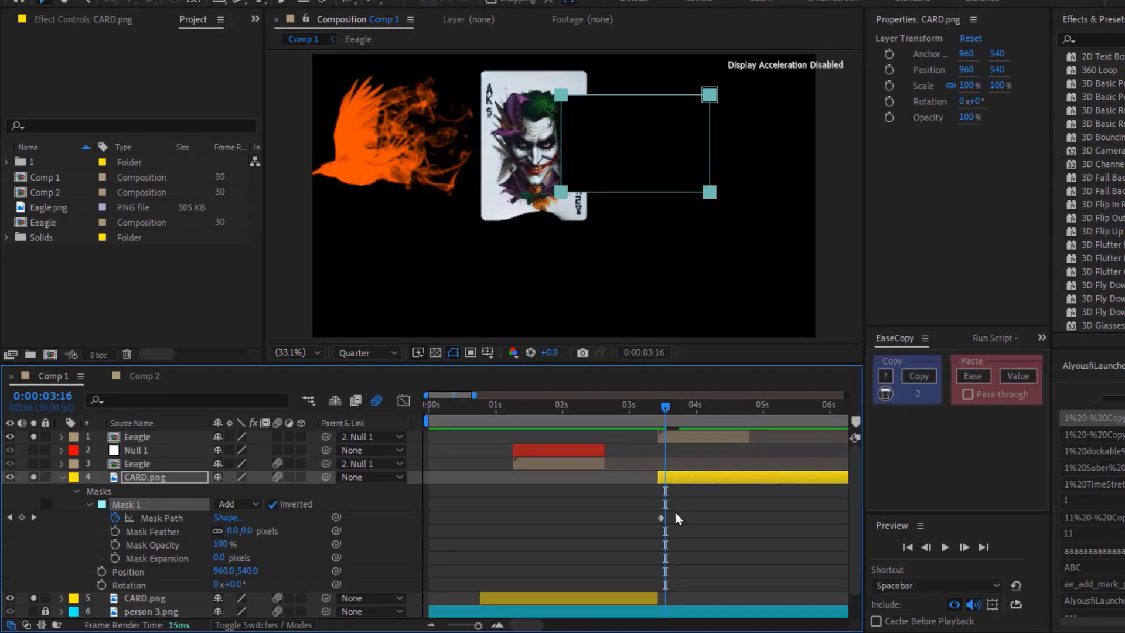
pyautogui.moveTo(661, 517); pyautogui.dragTo(670, 522)
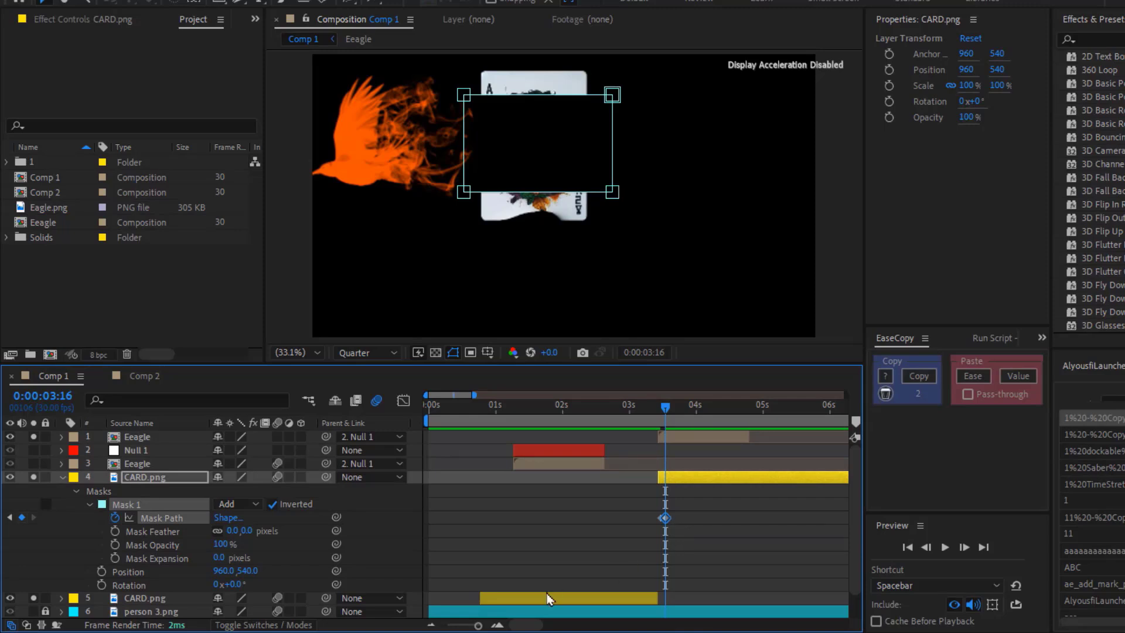
# Preview the mask animation frame by frame, then return to 3:13 and collapse the mask
pyautogui.click(497, 625)
pyautogui.moveTo(640, 410); pyautogui.dragTo(615, 417)
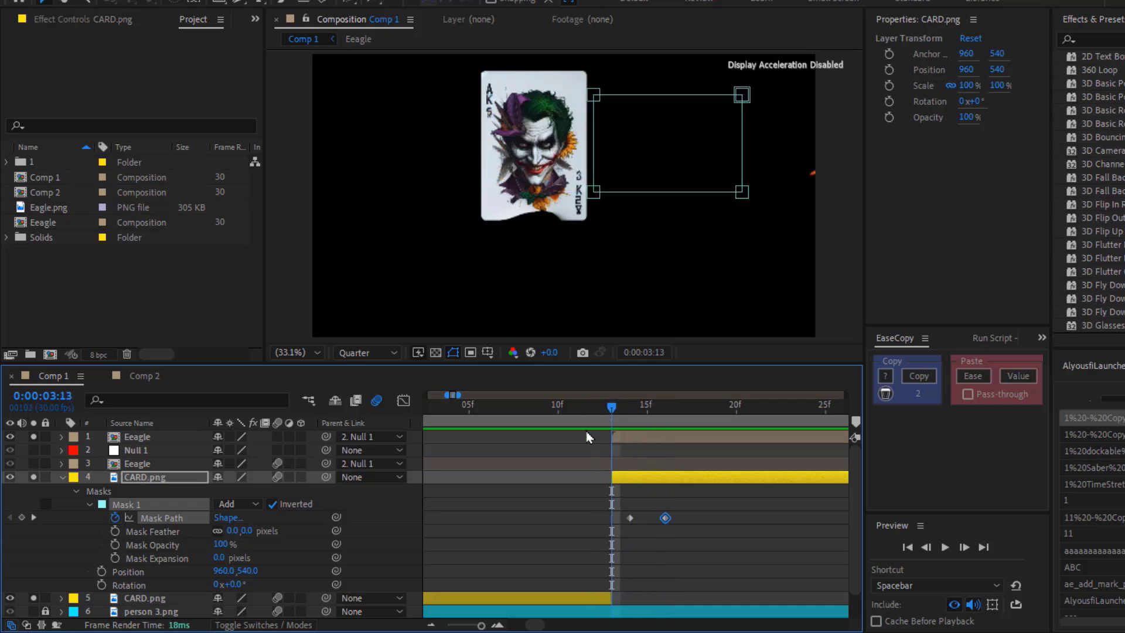
pyautogui.press('space')
pyautogui.press('space')
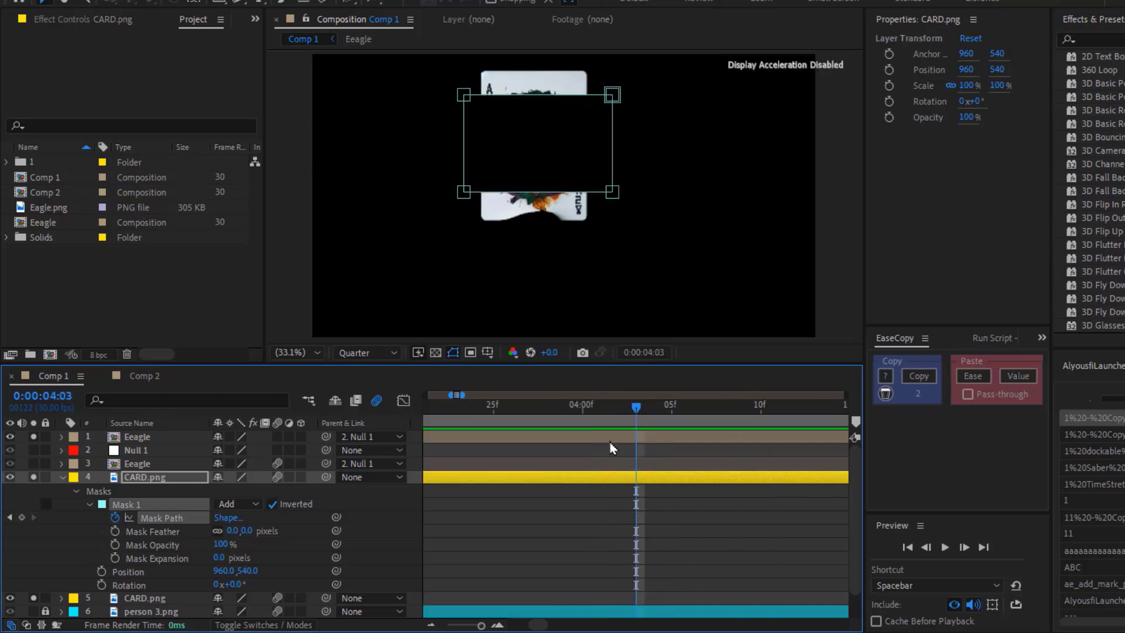
pyautogui.click(432, 625)
pyautogui.click(431, 625)
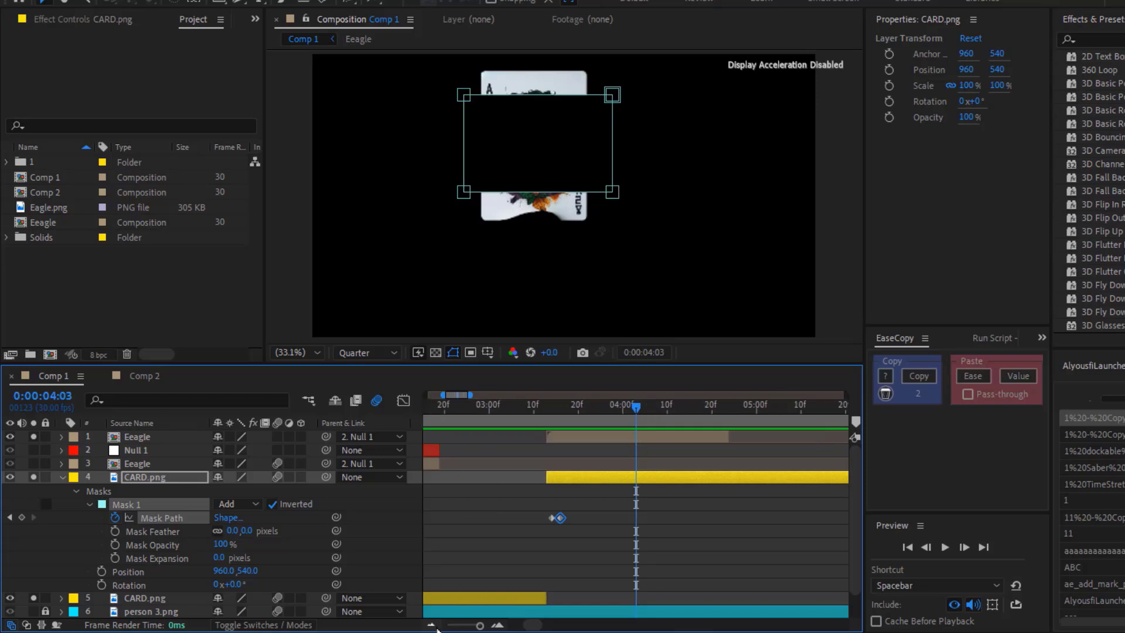
pyautogui.moveTo(586, 408); pyautogui.dragTo(549, 411)
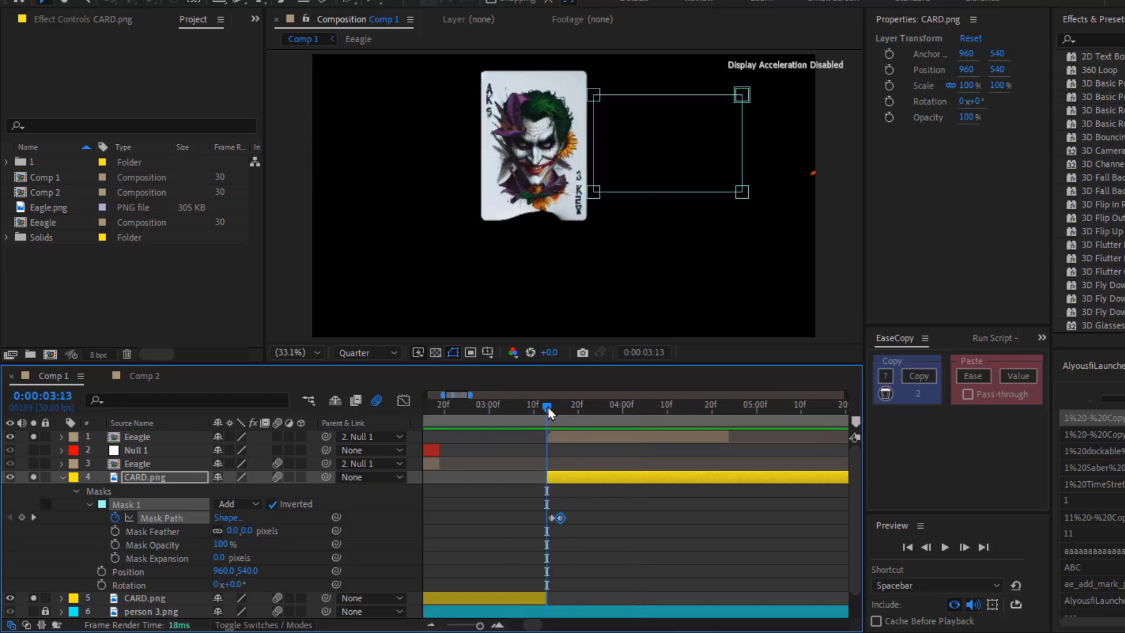
pyautogui.click(62, 477)
# Unsolo the layers and preview the whole animation from the start
pyautogui.click(34, 490)
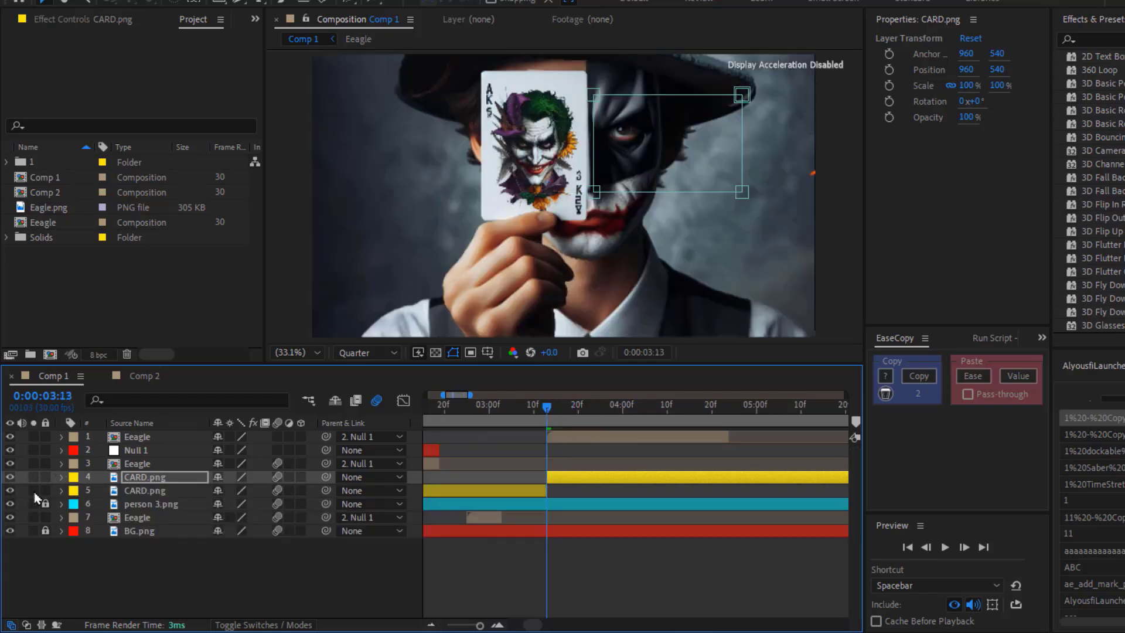
pyautogui.scroll(-5, 445, 448)
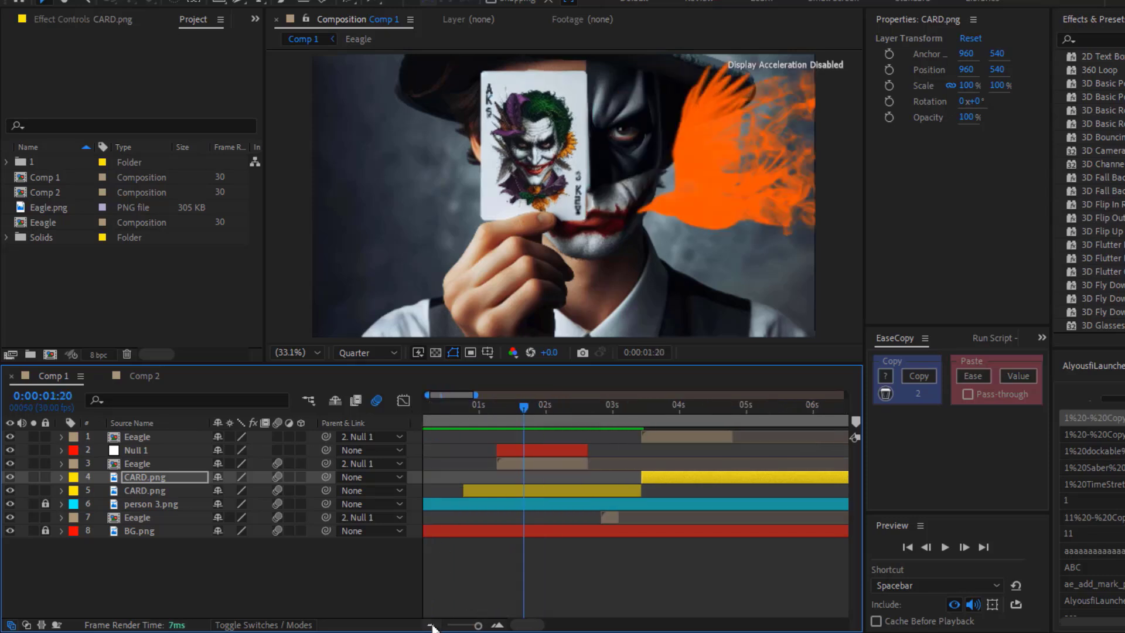
pyautogui.moveTo(463, 408); pyautogui.dragTo(414, 410)
pyautogui.press('space')
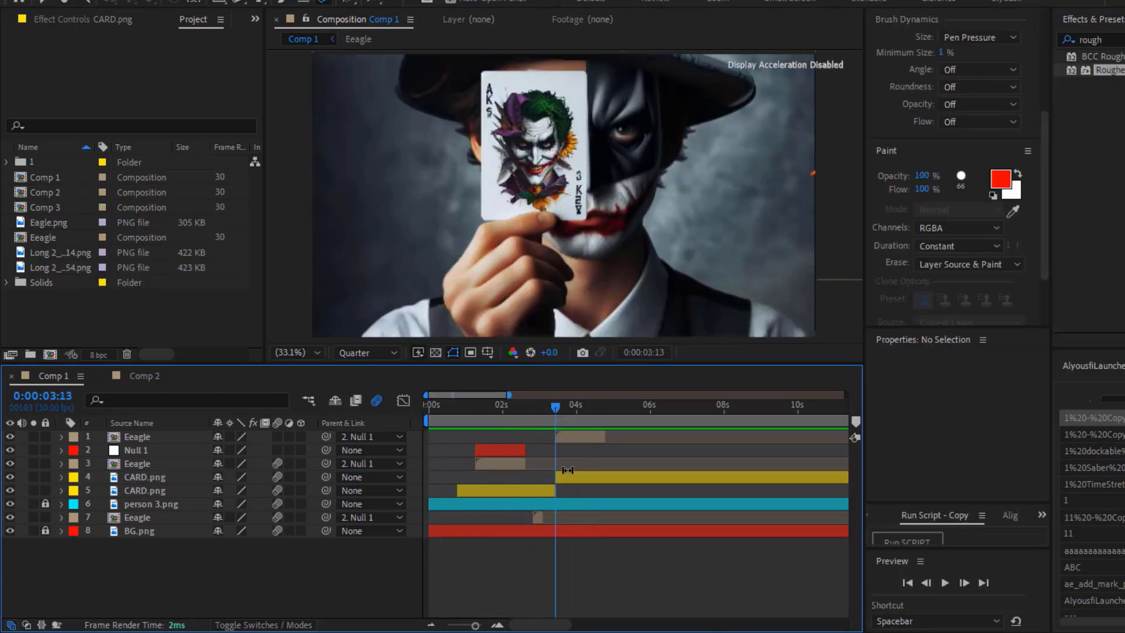
# Solo the masked CARD.png layer at 3:16 and duplicate it
pyautogui.click(567, 473)
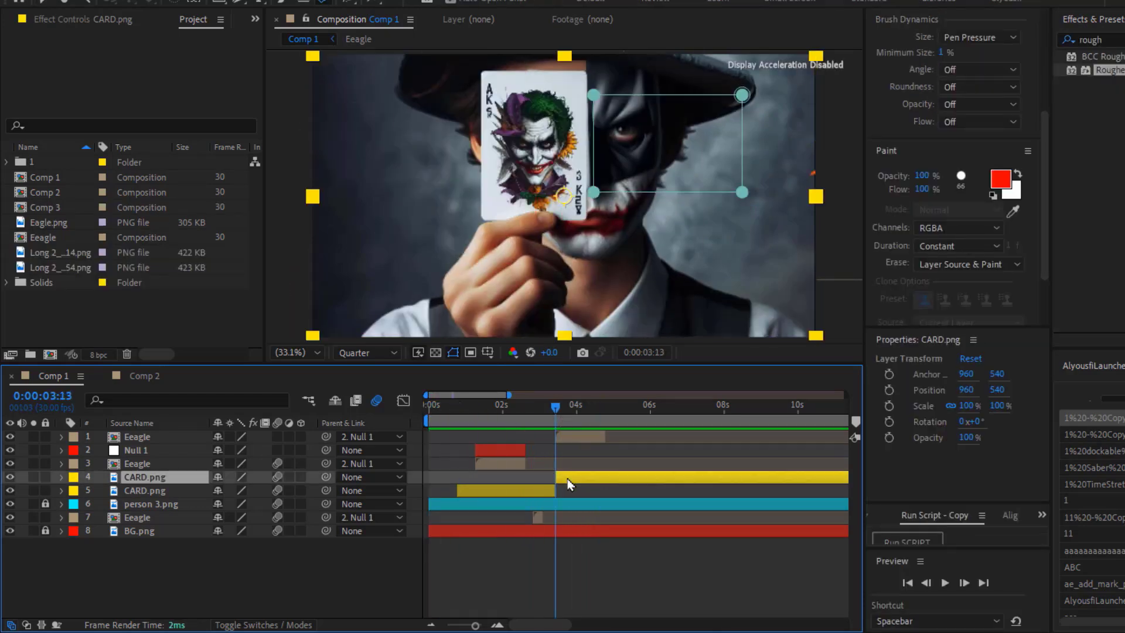
pyautogui.press('m')
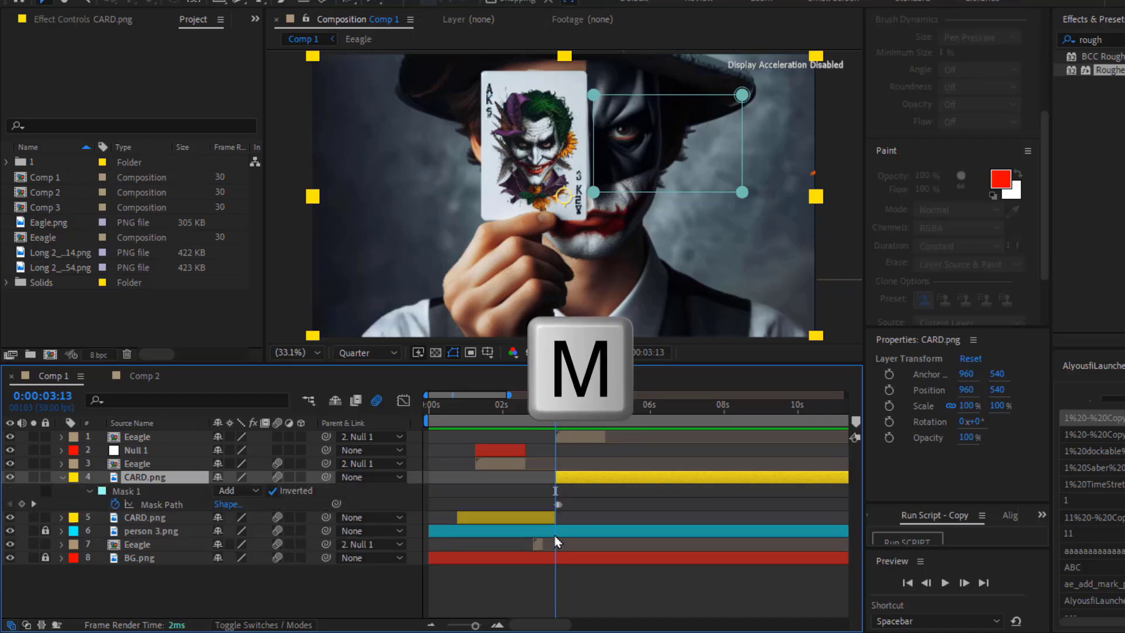
pyautogui.click(497, 625)
pyautogui.click(497, 625)
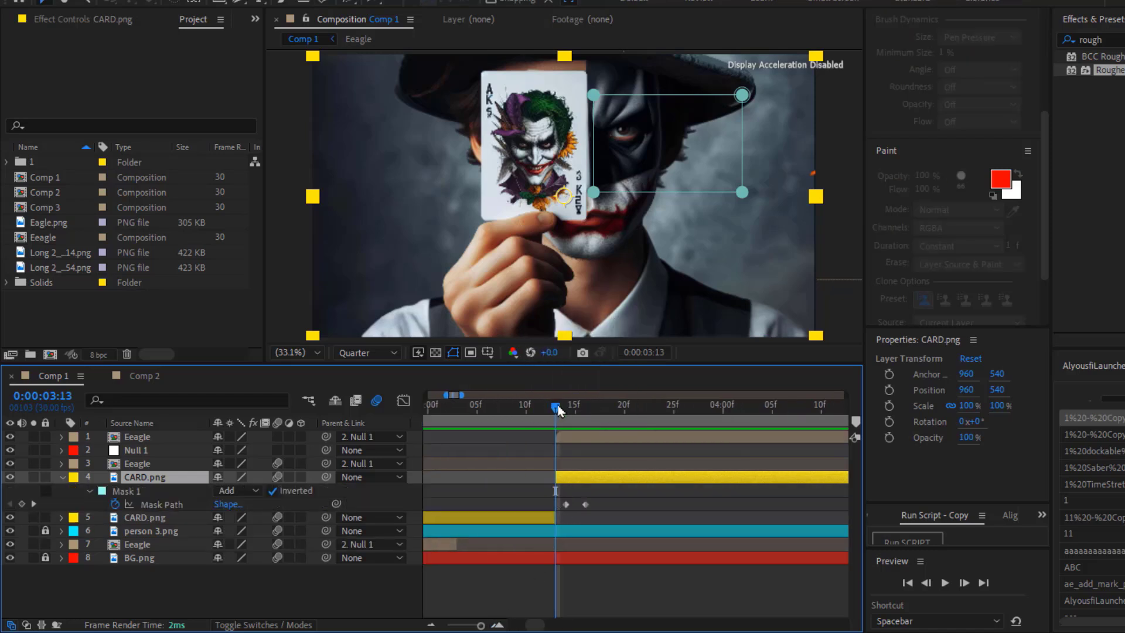
pyautogui.moveTo(558, 408); pyautogui.dragTo(585, 406)
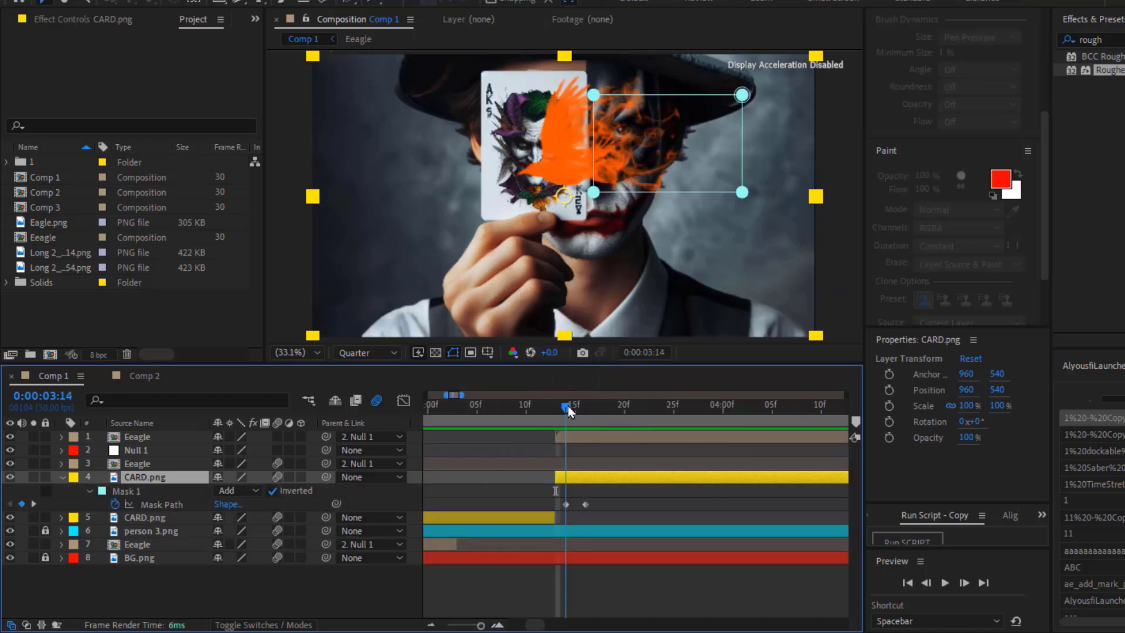
pyautogui.click(33, 478)
pyautogui.click(612, 513)
pyautogui.click(598, 478)
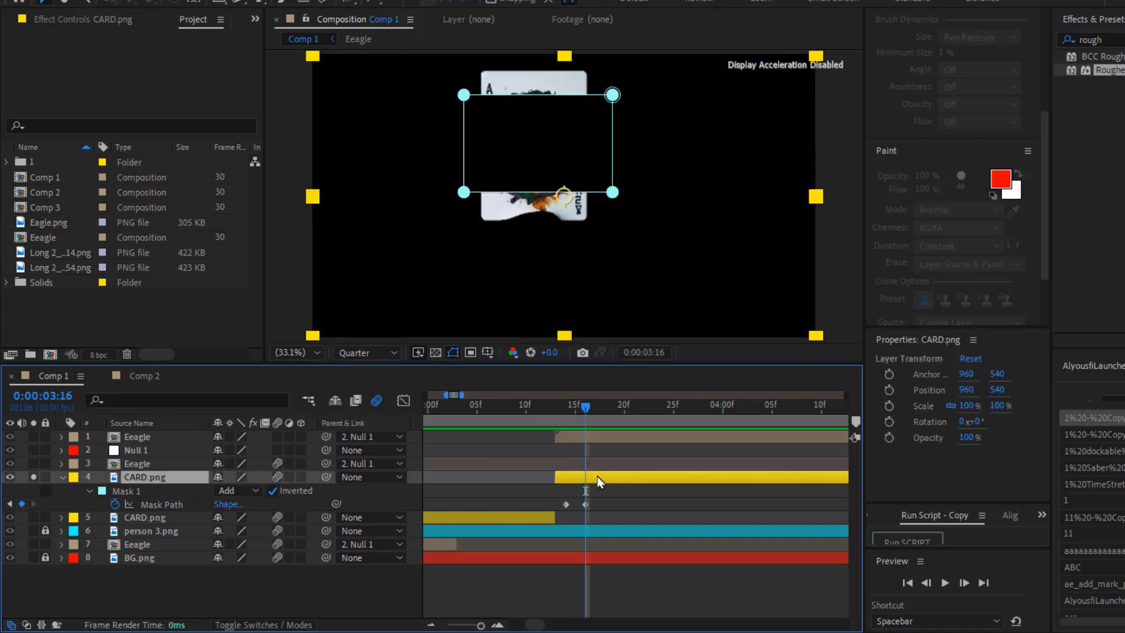
pyautogui.hotkey('ctrl', 'd')
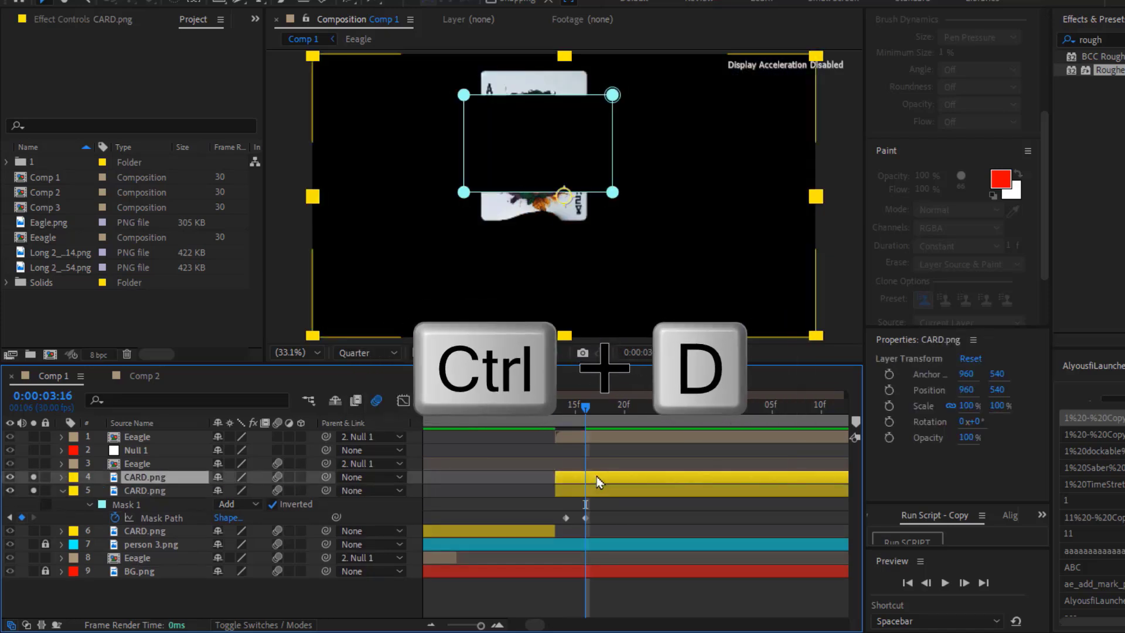
# Make another card copy and rename the two copies 'up' and 'down'
pyautogui.hotkey('ctrl', 'd')
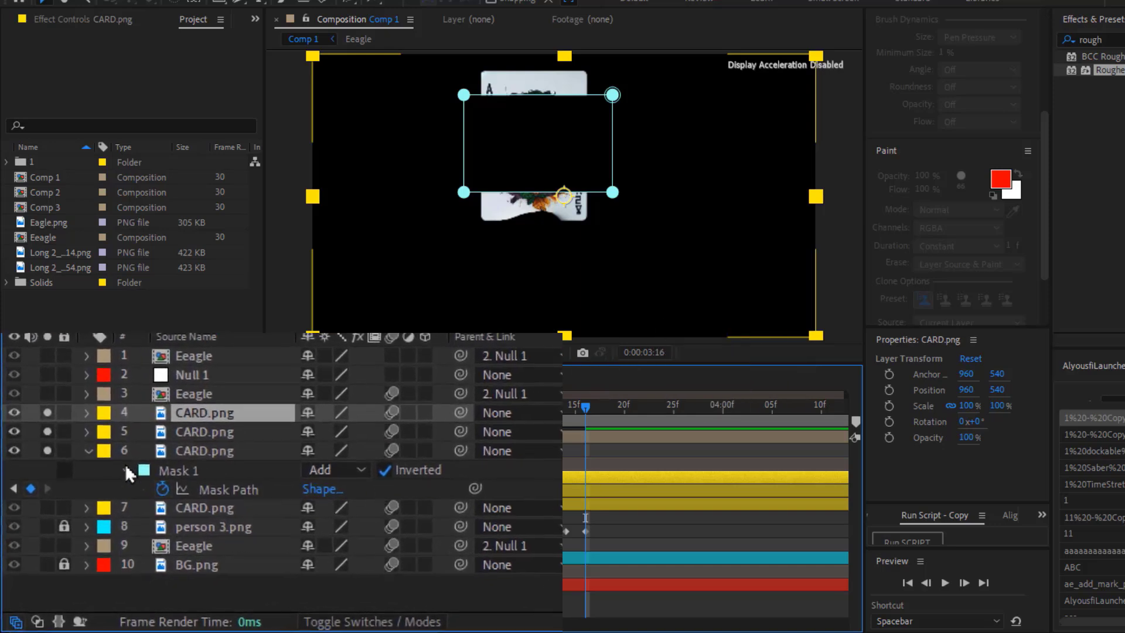
pyautogui.press('Return')
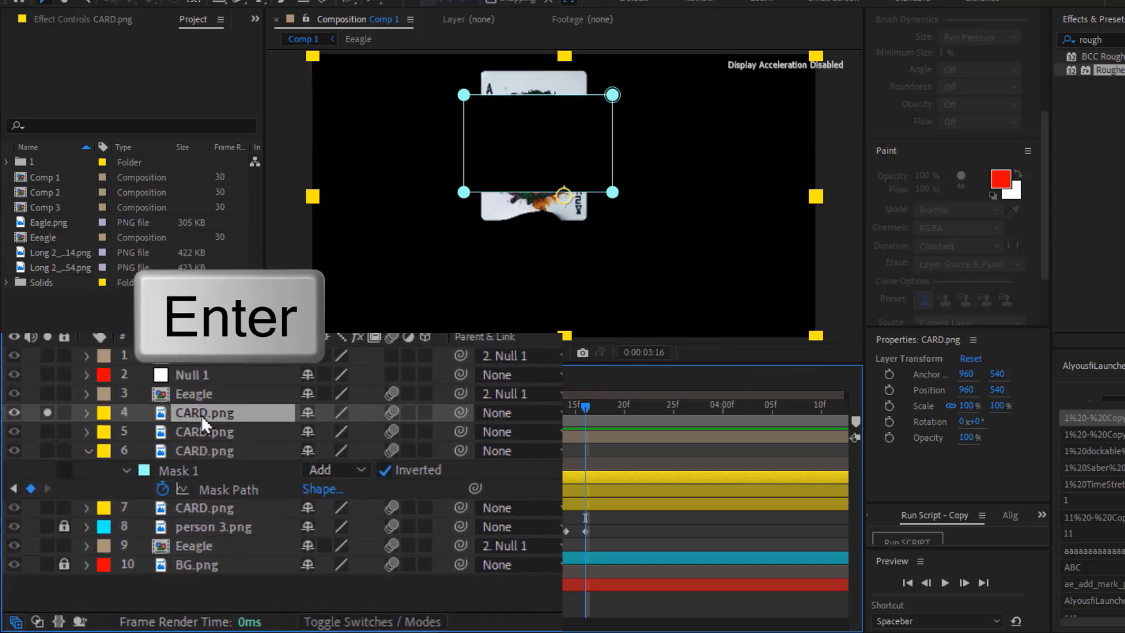
pyautogui.write('up')
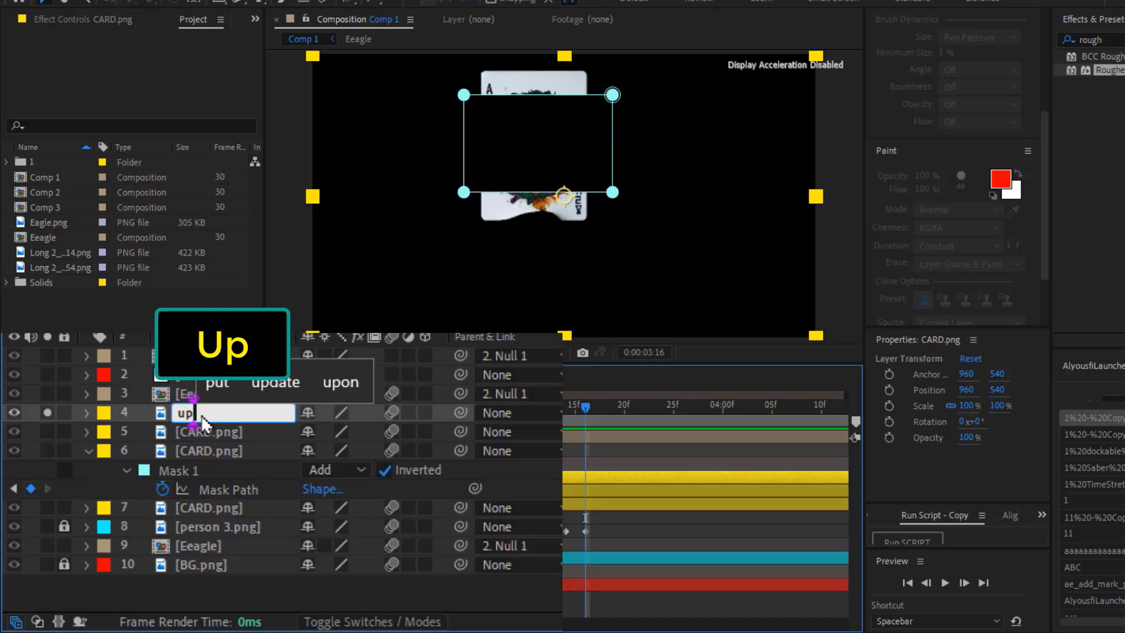
pyautogui.click(217, 429)
pyautogui.press('Return')
pyautogui.write('down')
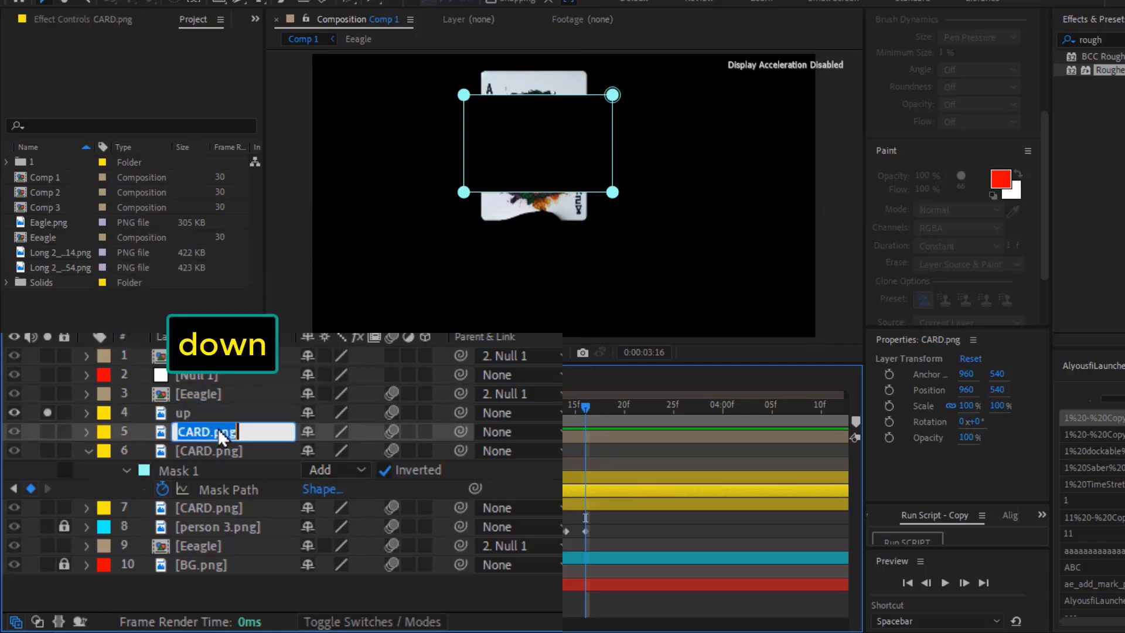
pyautogui.press('Return')
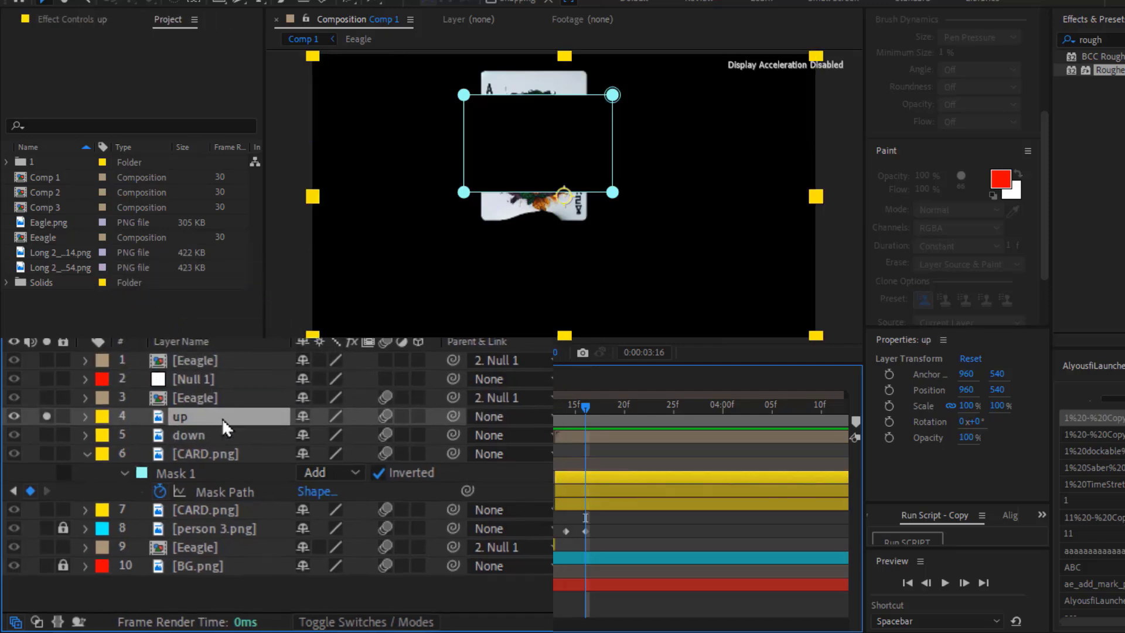
# Extend the up layer's mask bottom edge lower and view at Full resolution over transparency
pyautogui.doubleClick(537, 194)
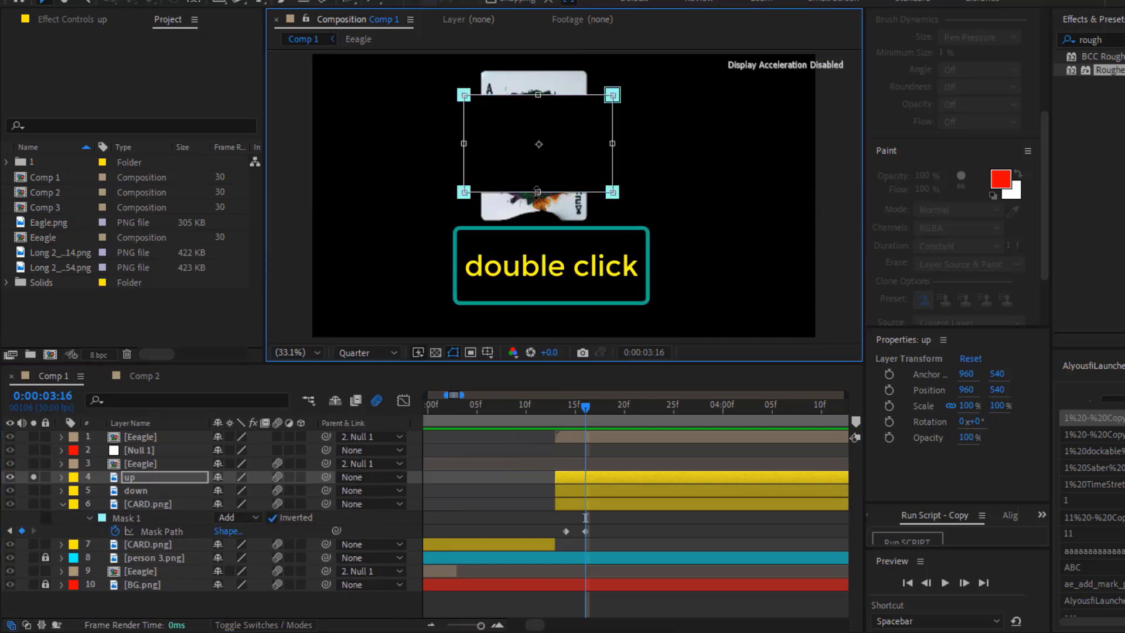
pyautogui.moveTo(538, 193); pyautogui.dragTo(538, 204)
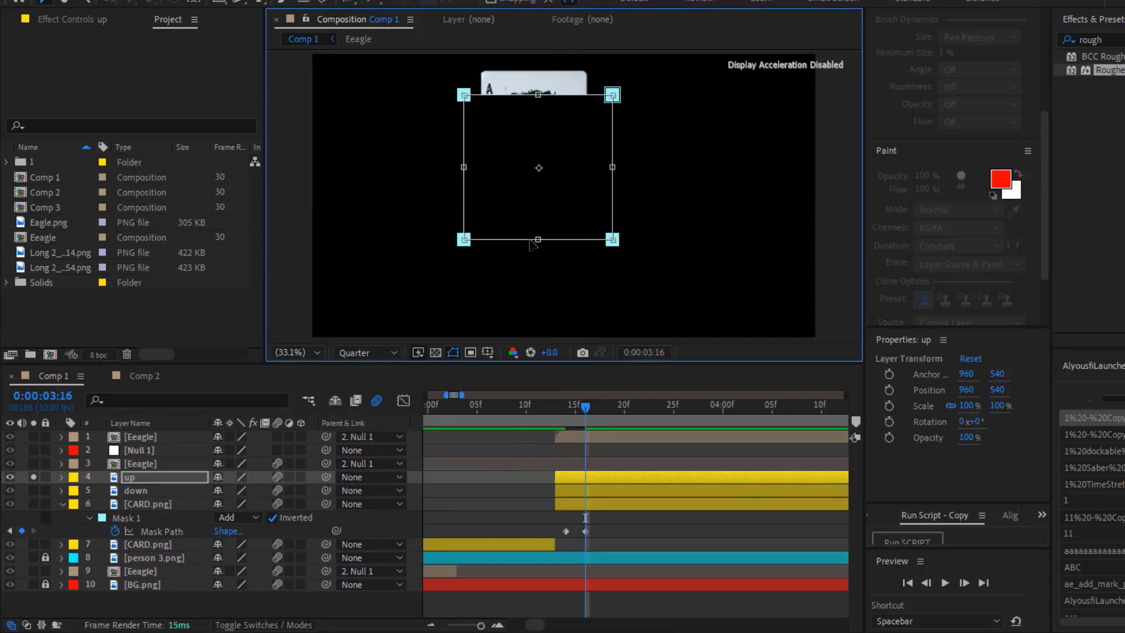
pyautogui.click(435, 353)
pyautogui.click(368, 353)
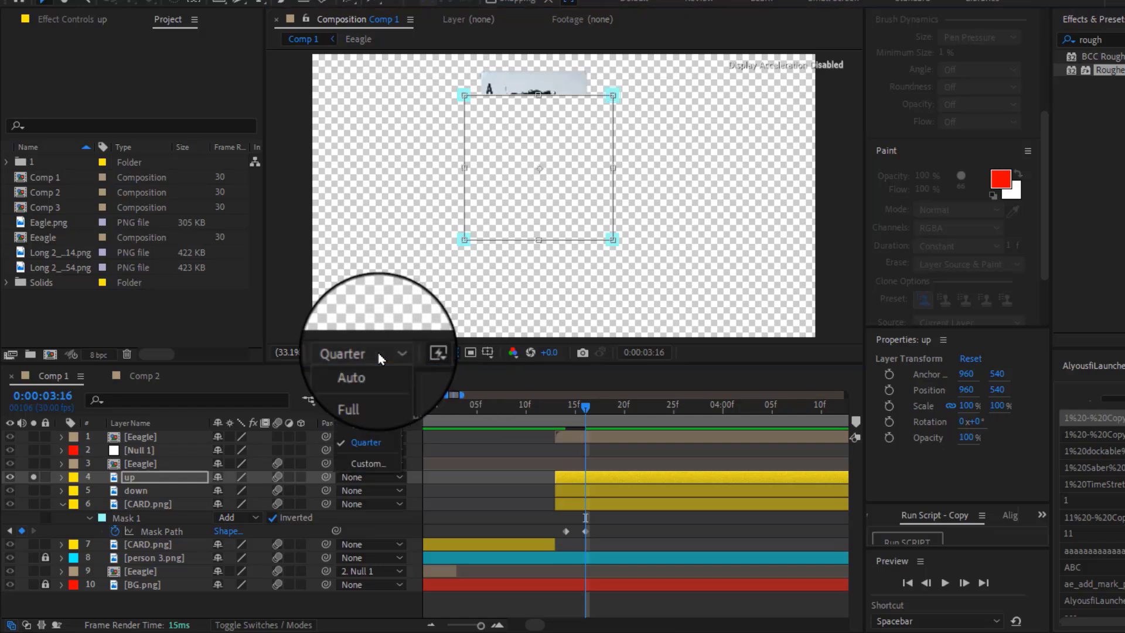
pyautogui.click(375, 401)
pyautogui.hotkey('ctrl', 'space')
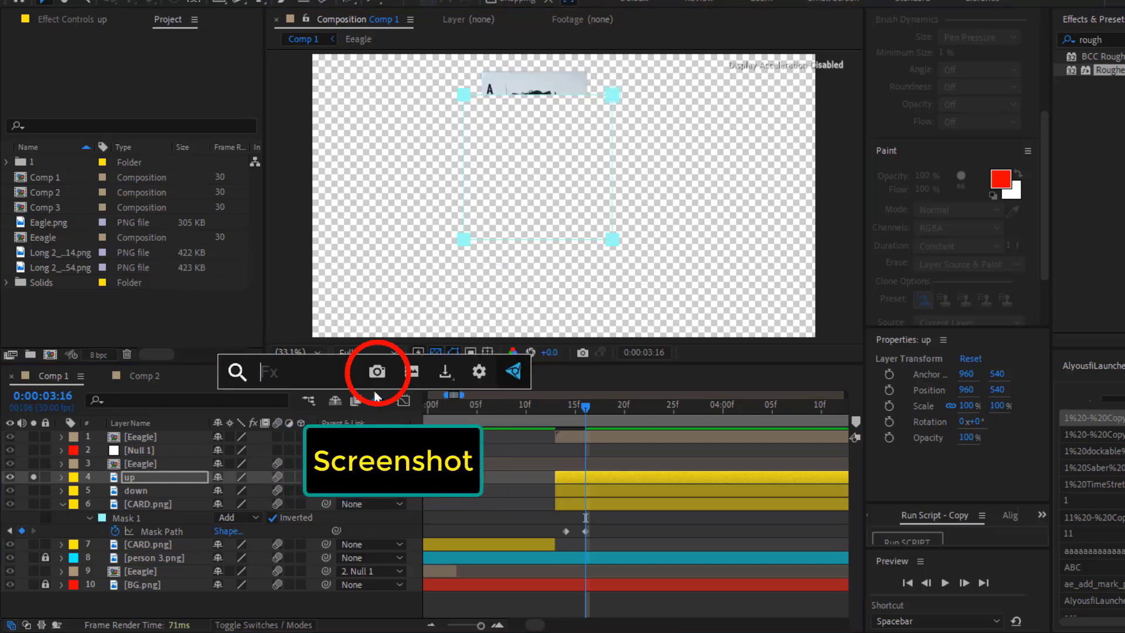
# Capture an FX Console snapshot of the card's top half and place it directly above the up layer
pyautogui.click(376, 372)
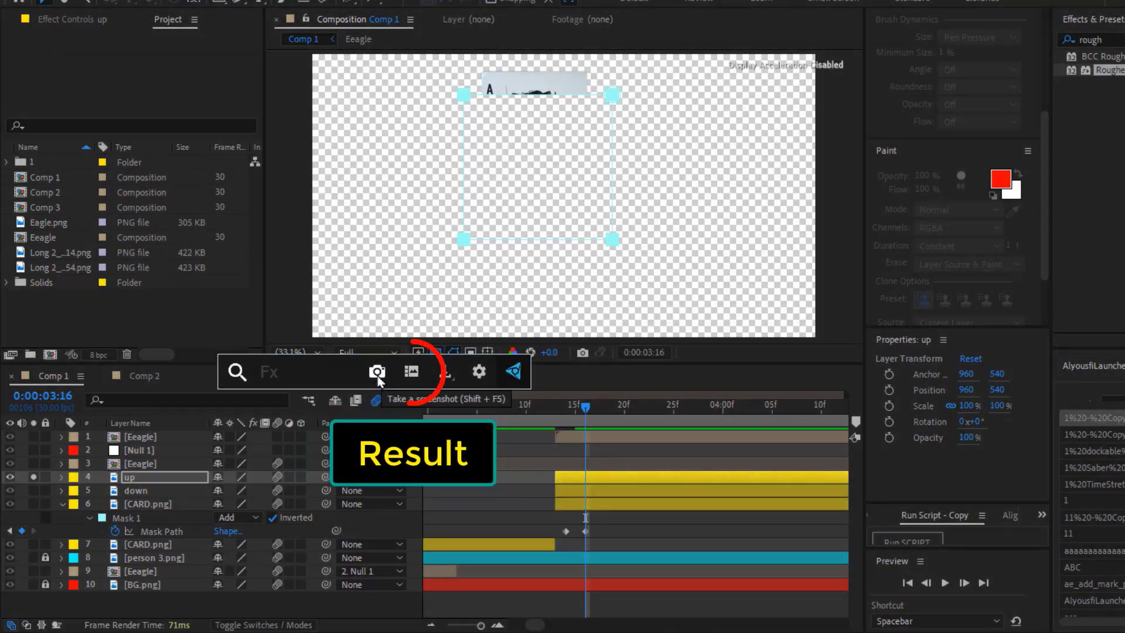
pyautogui.click(410, 375)
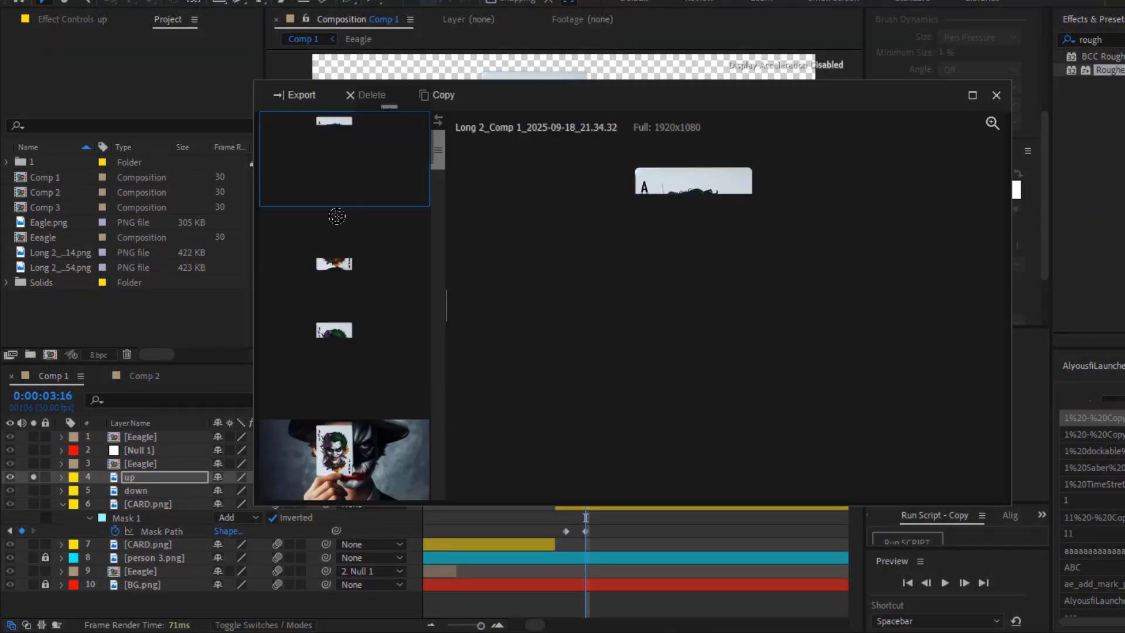
pyautogui.moveTo(157, 471); pyautogui.dragTo(147, 481)
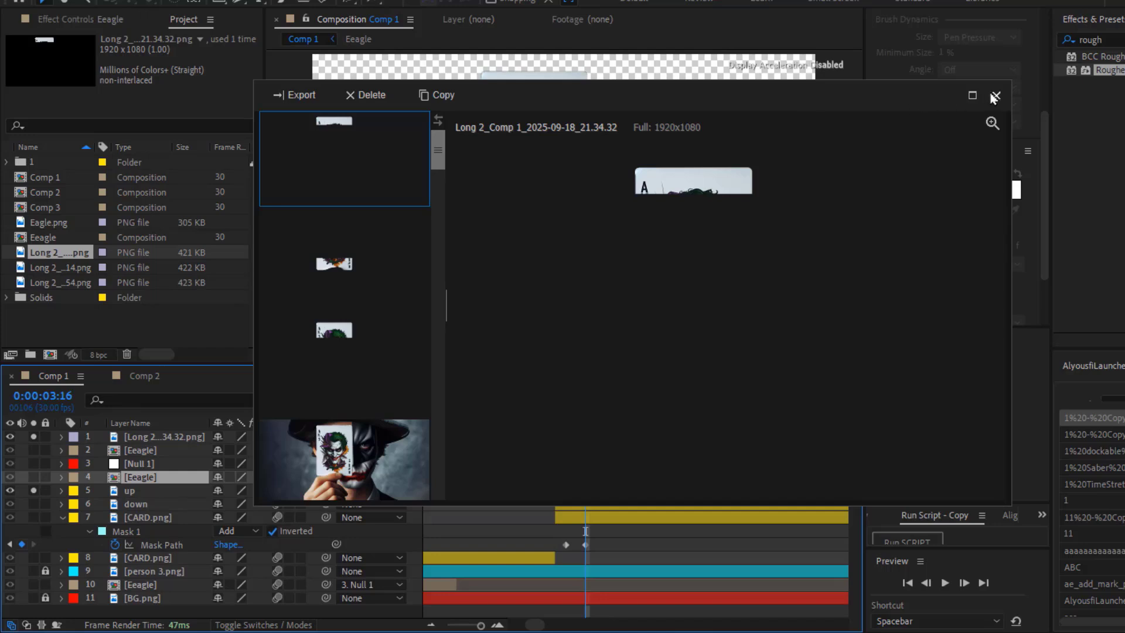
pyautogui.click(994, 96)
pyautogui.moveTo(147, 436); pyautogui.dragTo(146, 485)
# Delete the original up layer, rename the snapshot 'up', and trim it to start at the playhead
pyautogui.click(141, 488)
pyautogui.press('Delete')
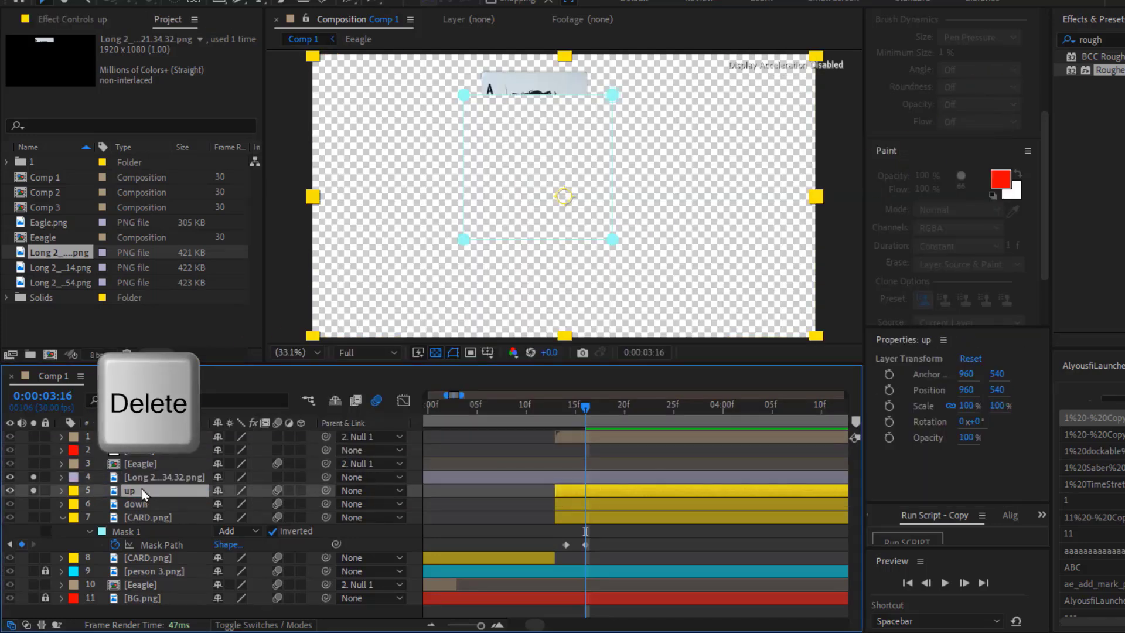
pyautogui.press('Up')
pyautogui.press('Return')
pyautogui.write('up')
pyautogui.press('Return')
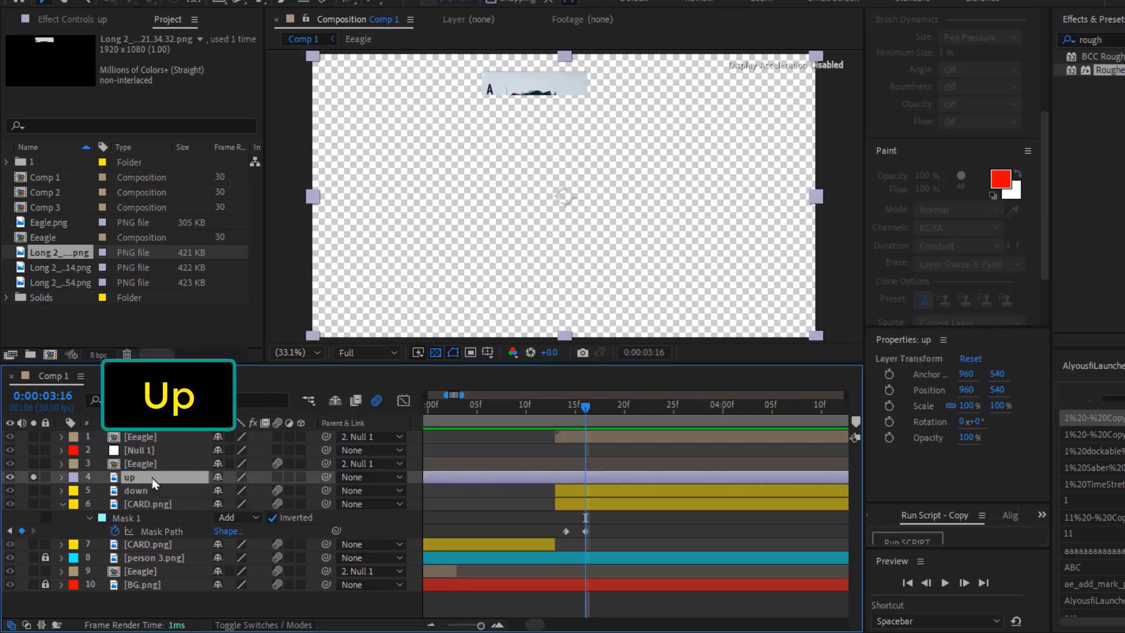
pyautogui.press('[')
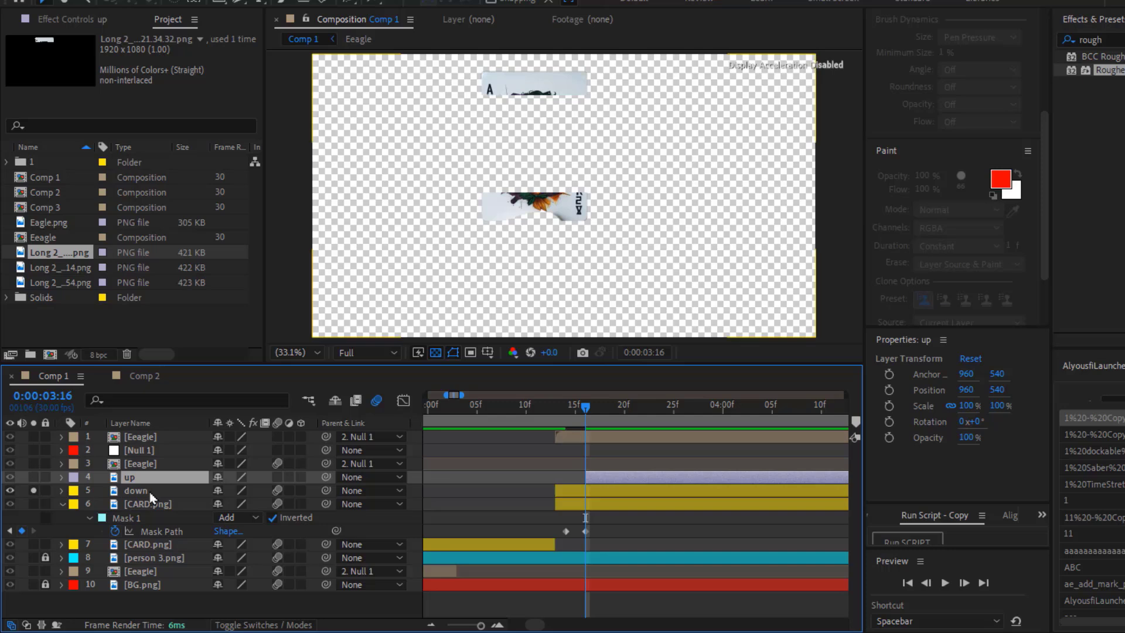
# Raise the top edge of the down layer's mask upward
pyautogui.click(141, 491)
pyautogui.doubleClick(534, 97)
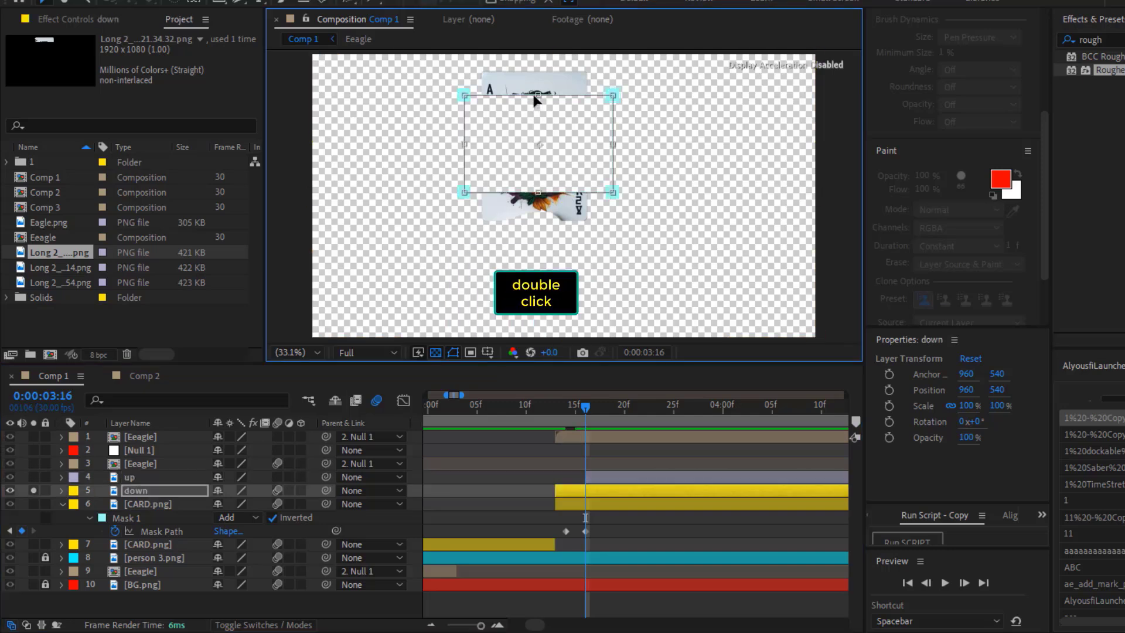
pyautogui.moveTo(534, 97); pyautogui.dragTo(534, 67)
# Capture an FX Console snapshot of the lower card half and add it to the timeline
pyautogui.hotkey('ctrl', 'space')
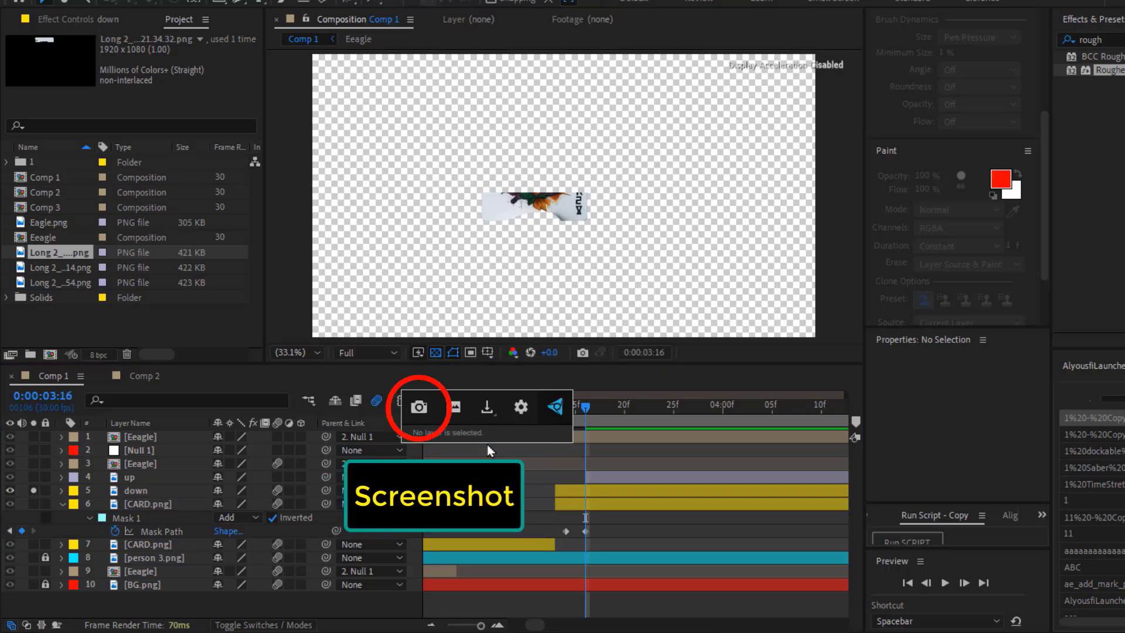
pyautogui.click(421, 409)
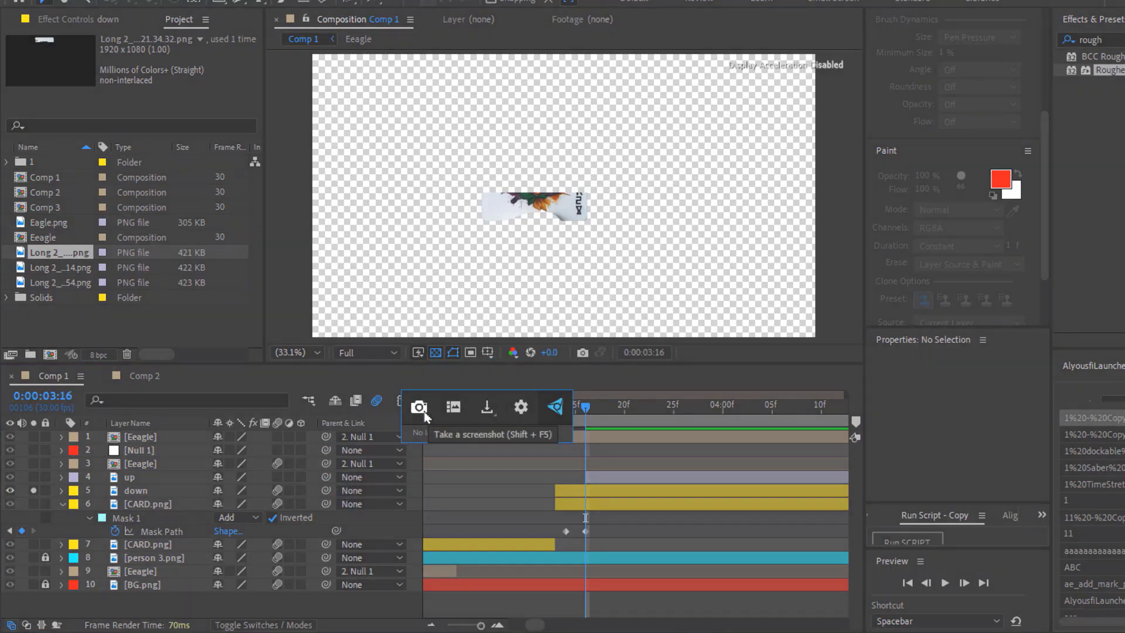
pyautogui.click(452, 413)
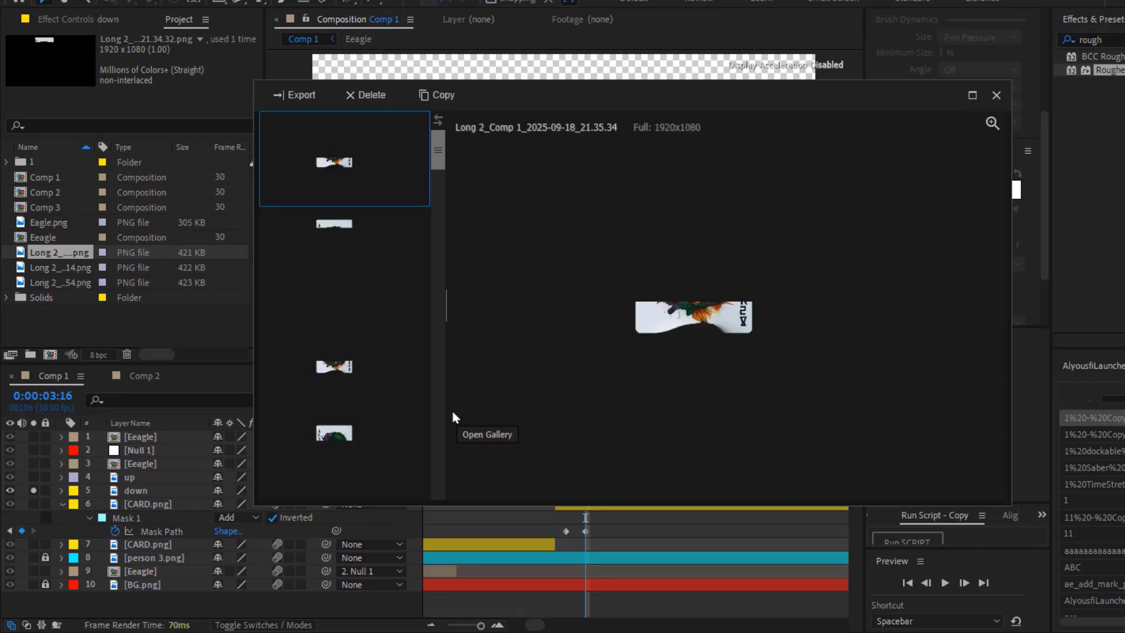
pyautogui.moveTo(199, 456); pyautogui.dragTo(199, 456)
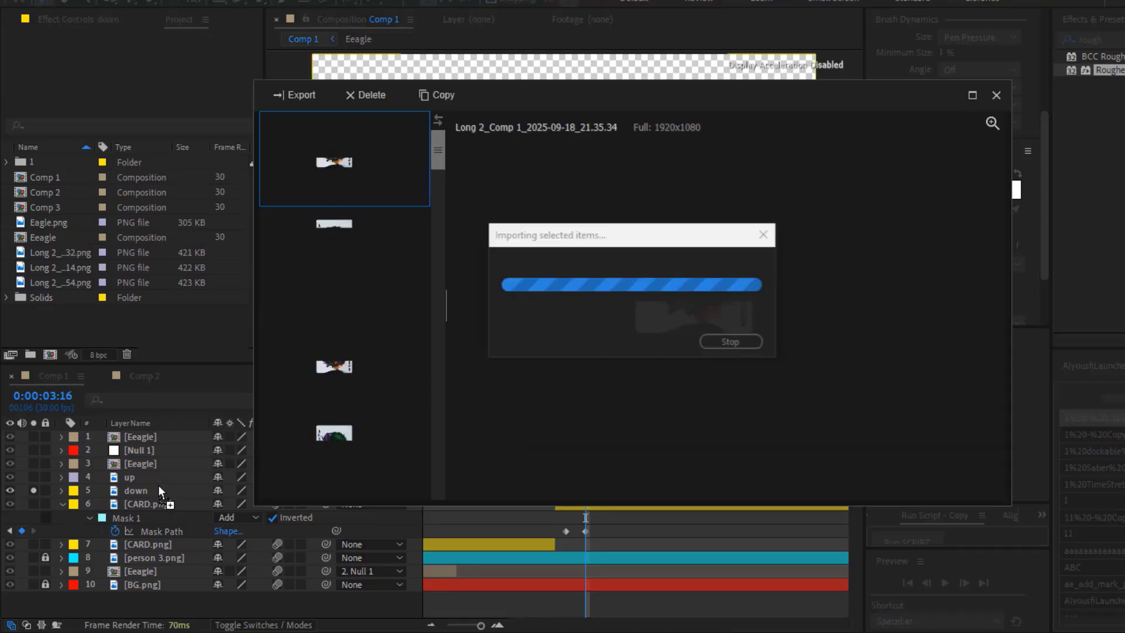
pyautogui.click(997, 96)
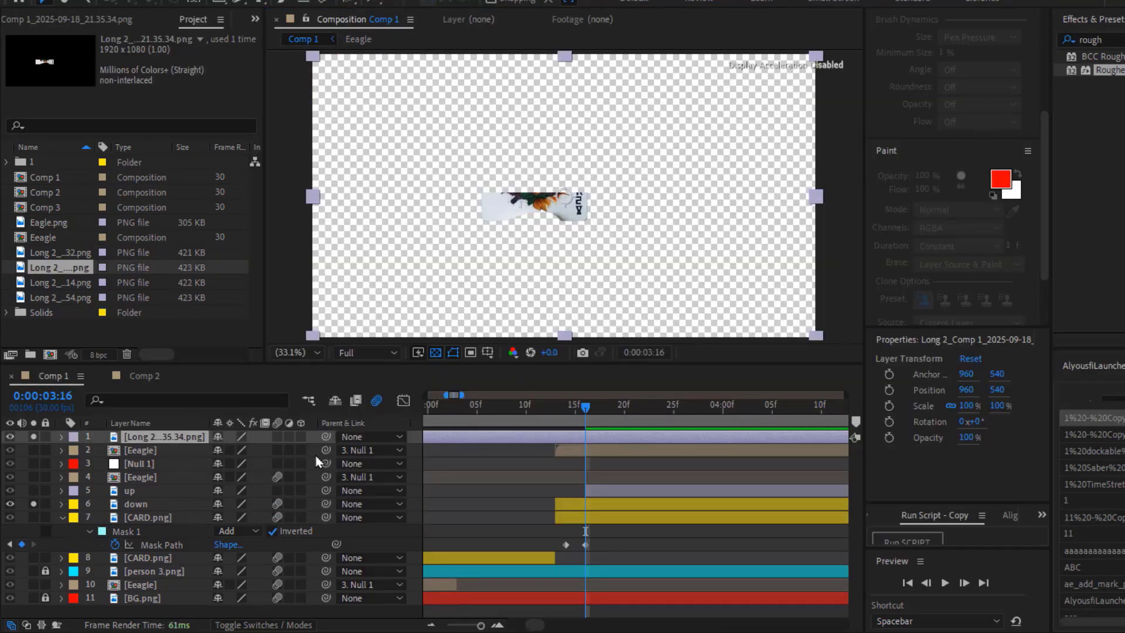
# Replace the old down layer with the snapshot named 'down', placed below up and trimmed to the playhead
pyautogui.click(141, 504)
pyautogui.press('Delete')
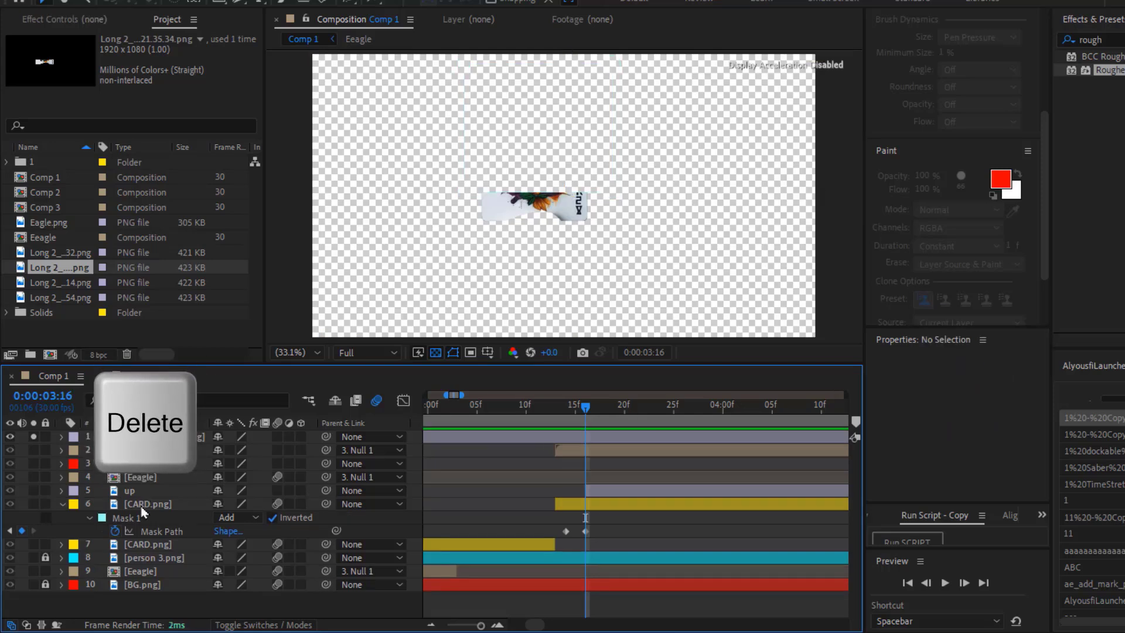
pyautogui.click(163, 438)
pyautogui.press('Return')
pyautogui.write('down')
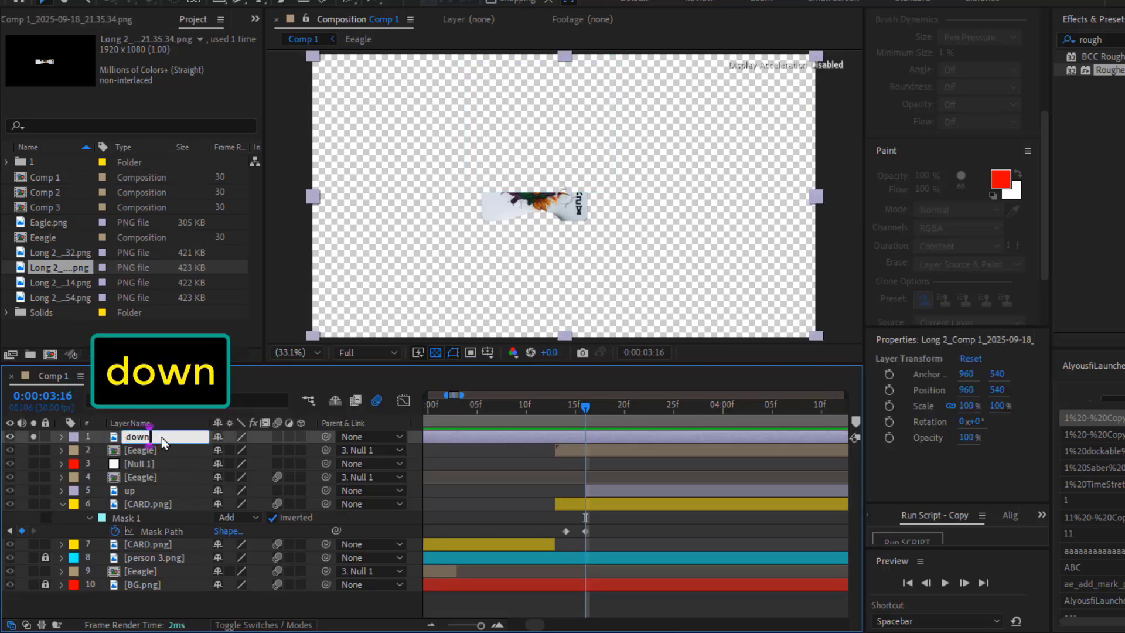
pyautogui.moveTo(164, 443); pyautogui.dragTo(165, 493)
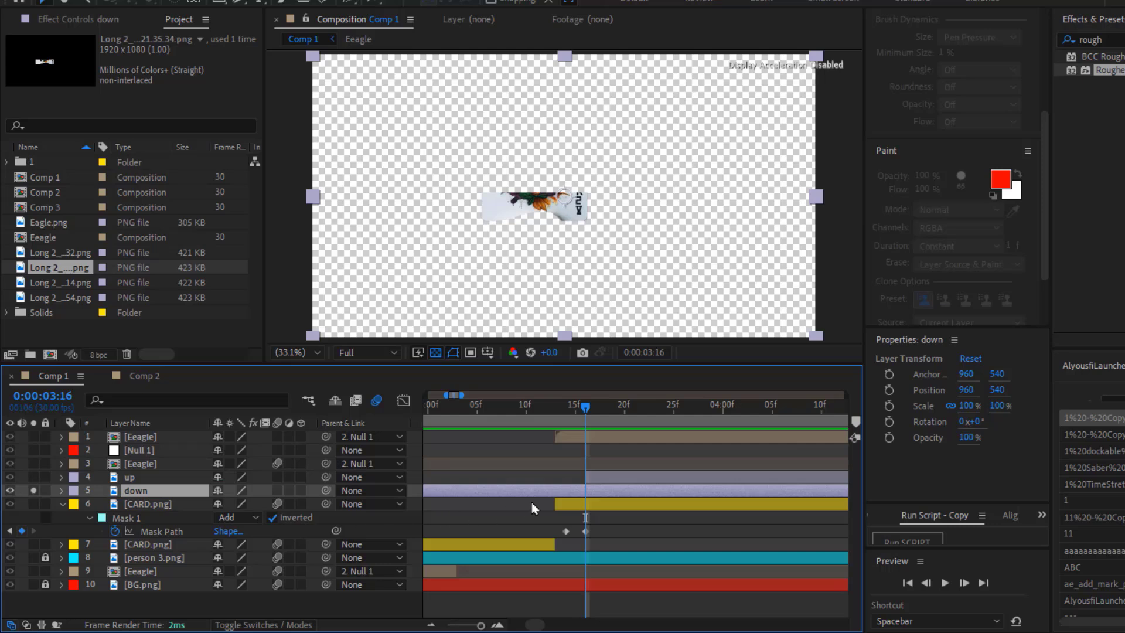
pyautogui.press('[')
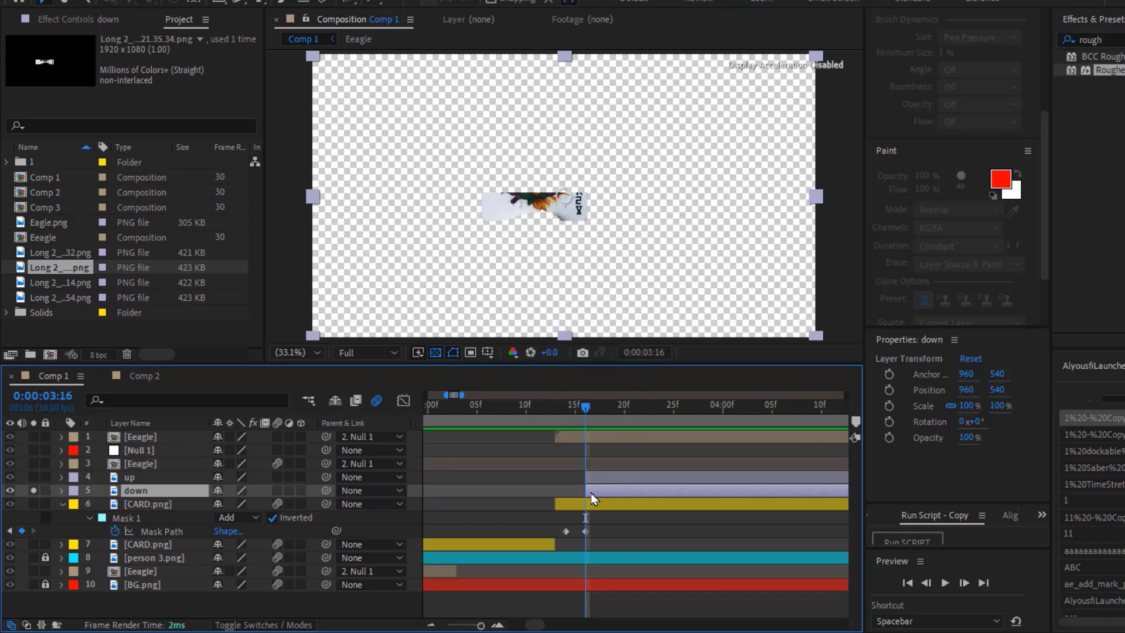
# Hide the transparency grid and apply Roughen Edges to down with Edge Type Roughen Color
pyautogui.click(435, 352)
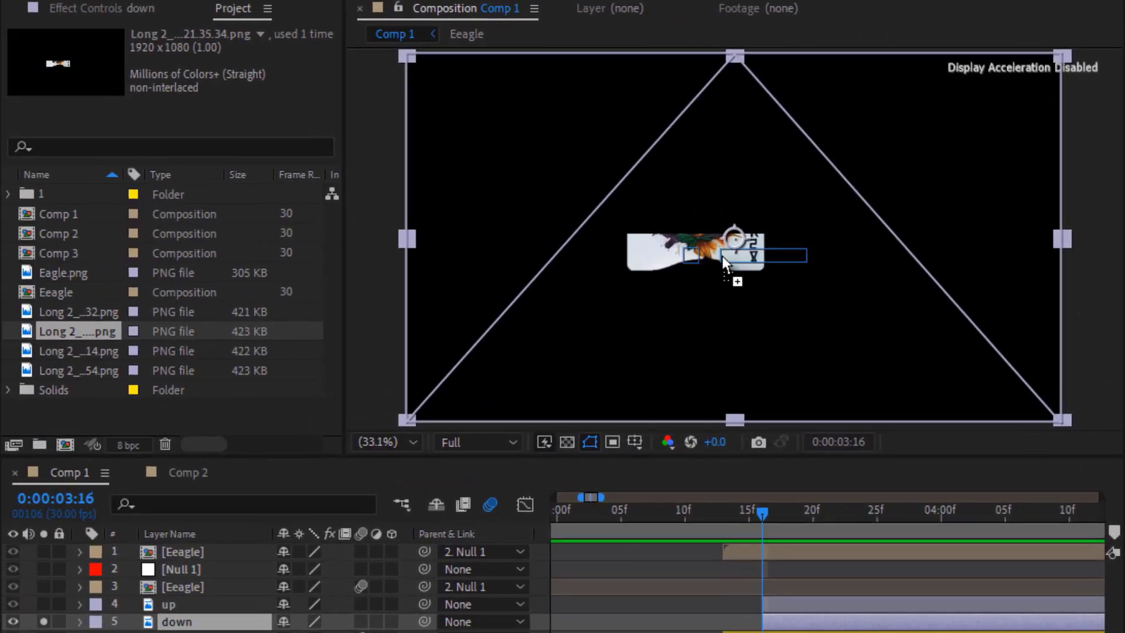
pyautogui.moveTo(994, 94); pyautogui.dragTo(356, 250)
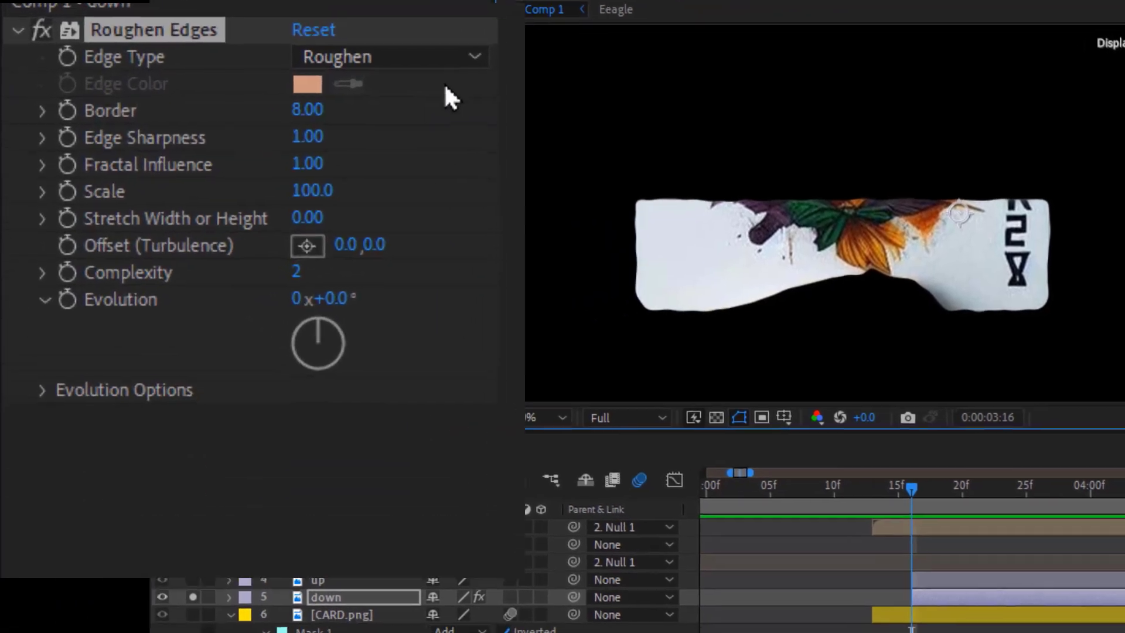
pyautogui.click(288, 69)
pyautogui.click(491, 129)
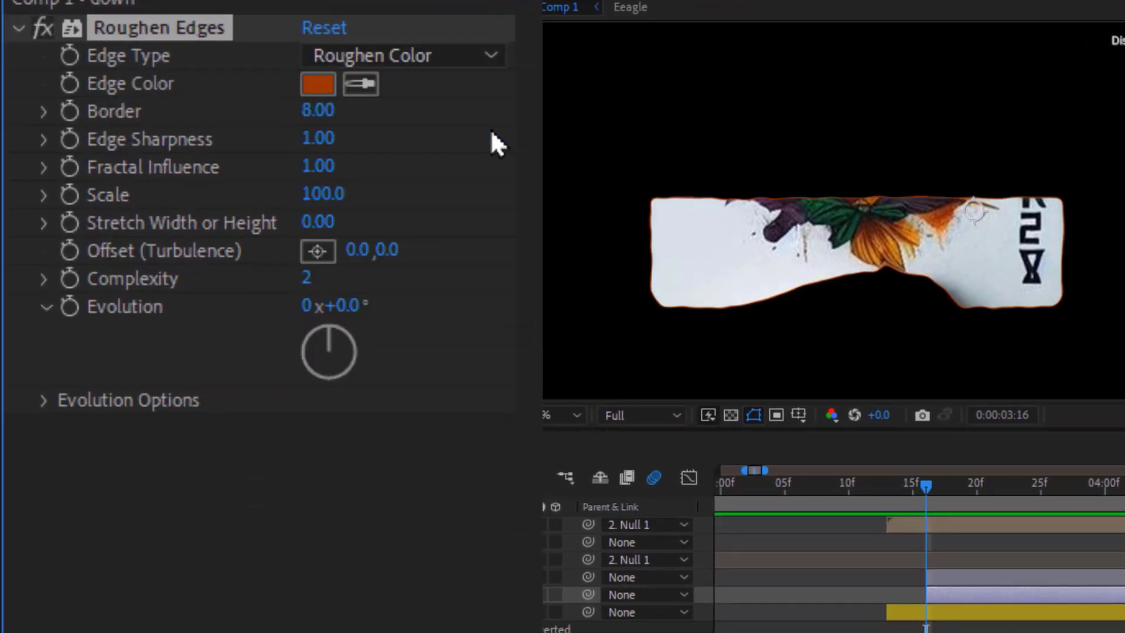
# Set the edge colour to orange #FF5500 and Border to 50, then copy the effect
pyautogui.click(320, 83)
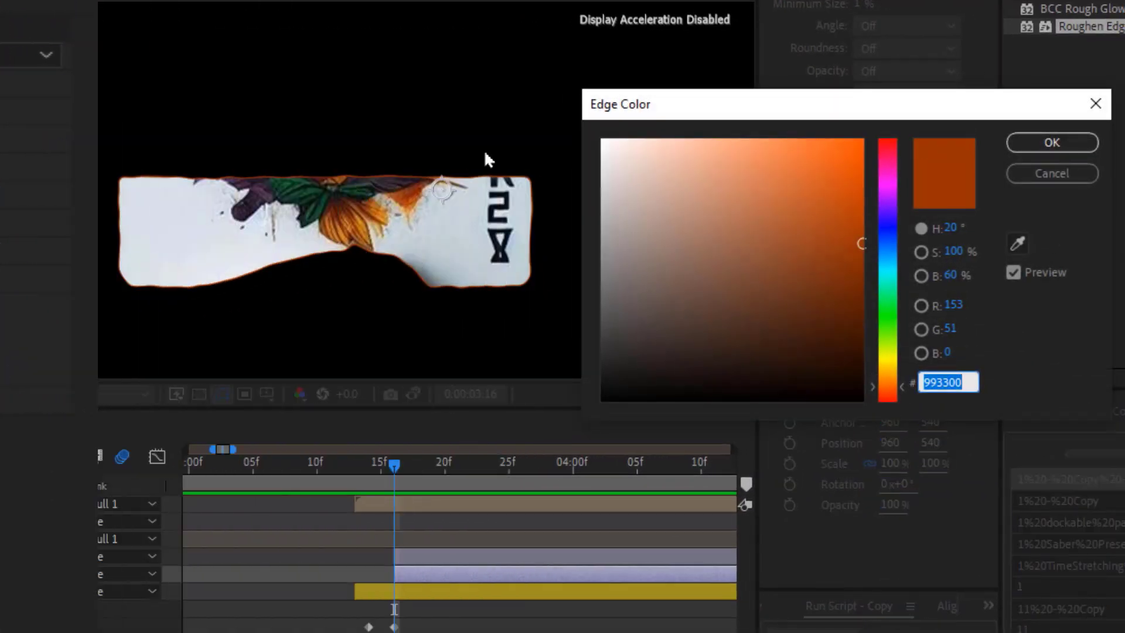
pyautogui.moveTo(861, 243); pyautogui.dragTo(876, 121)
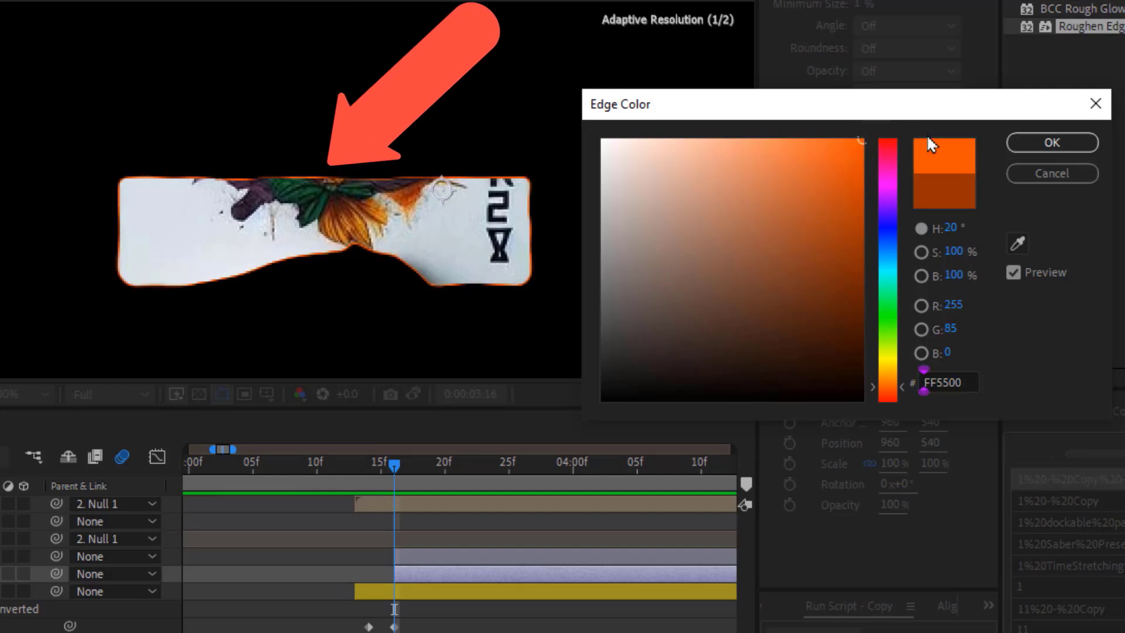
pyautogui.click(1052, 142)
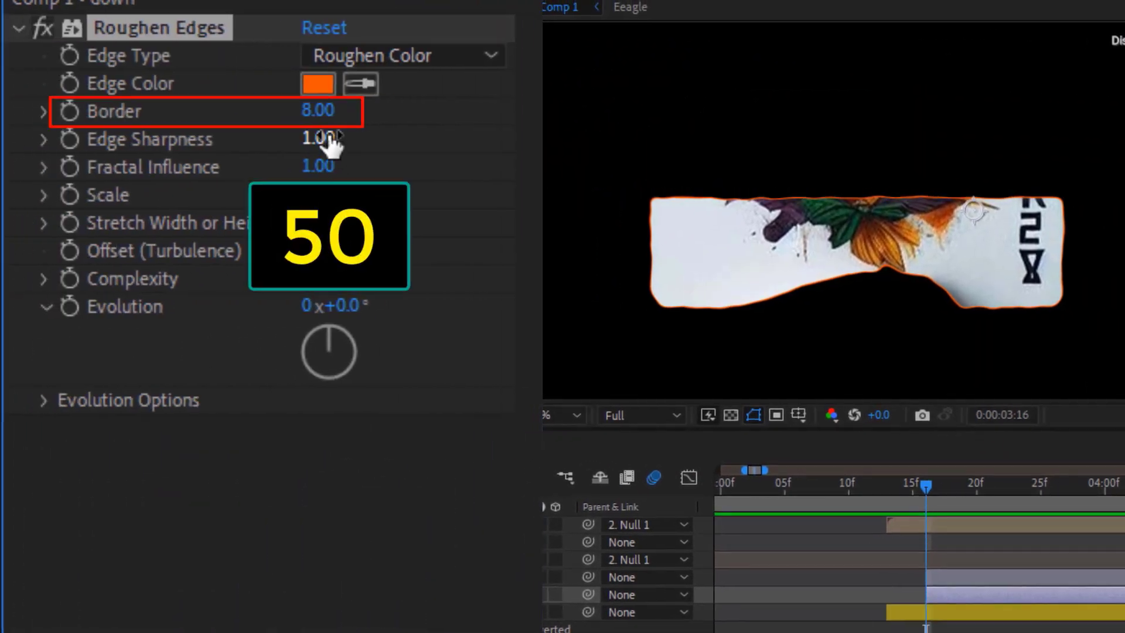
pyautogui.click(322, 110)
pyautogui.write('50')
pyautogui.press('Return')
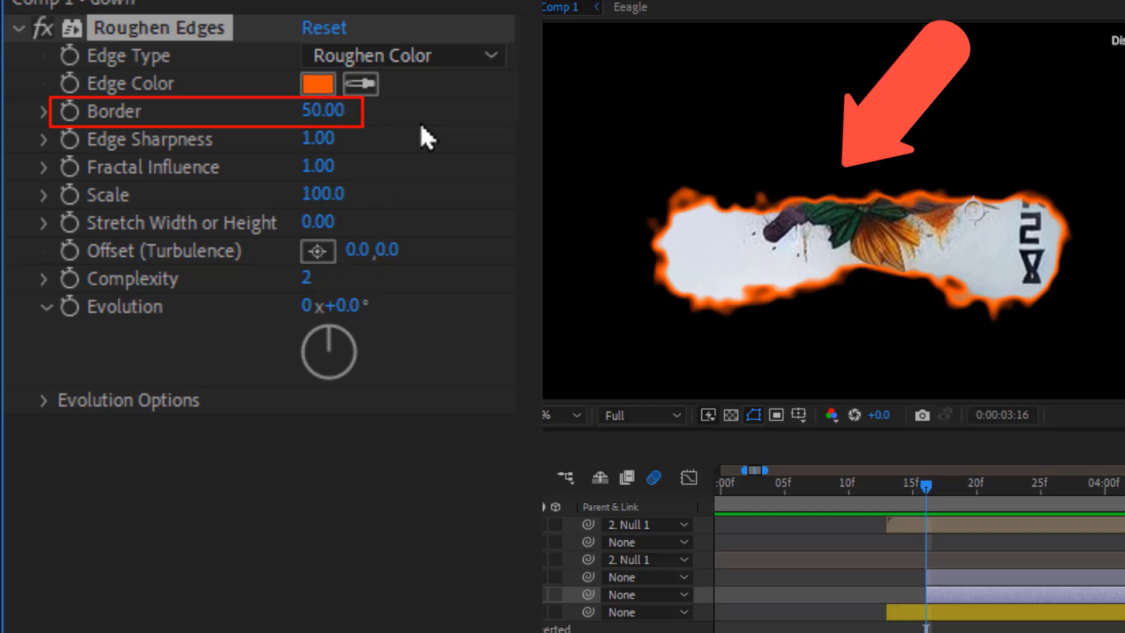
pyautogui.hotkey('ctrl', 'c')
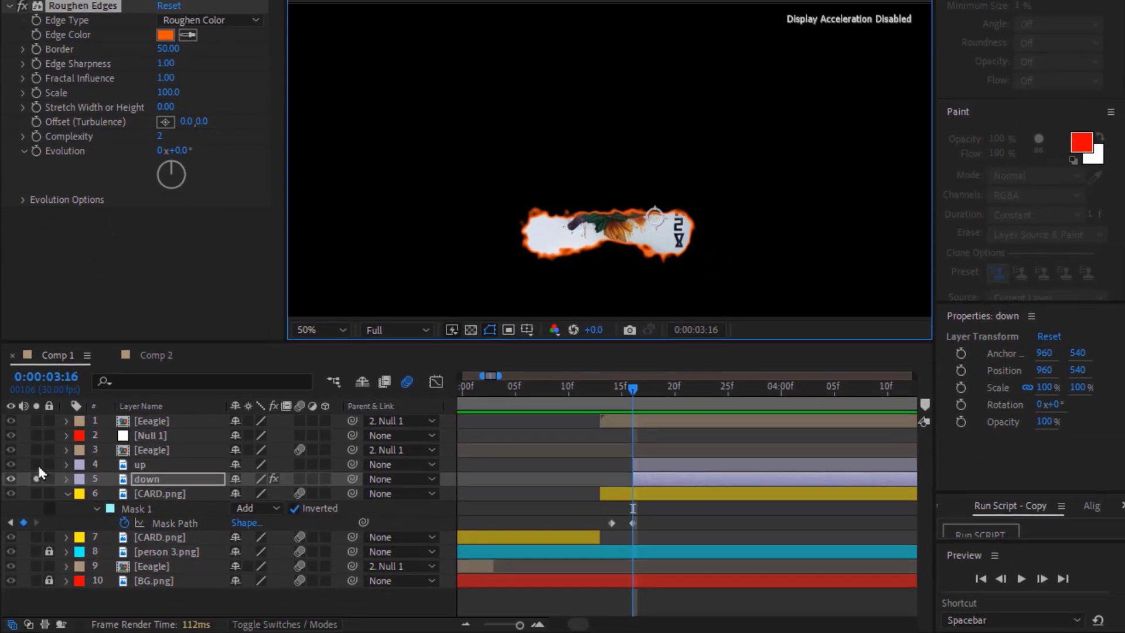
# Paste the copied Roughen Edges effect onto the up layer
pyautogui.click(44, 594)
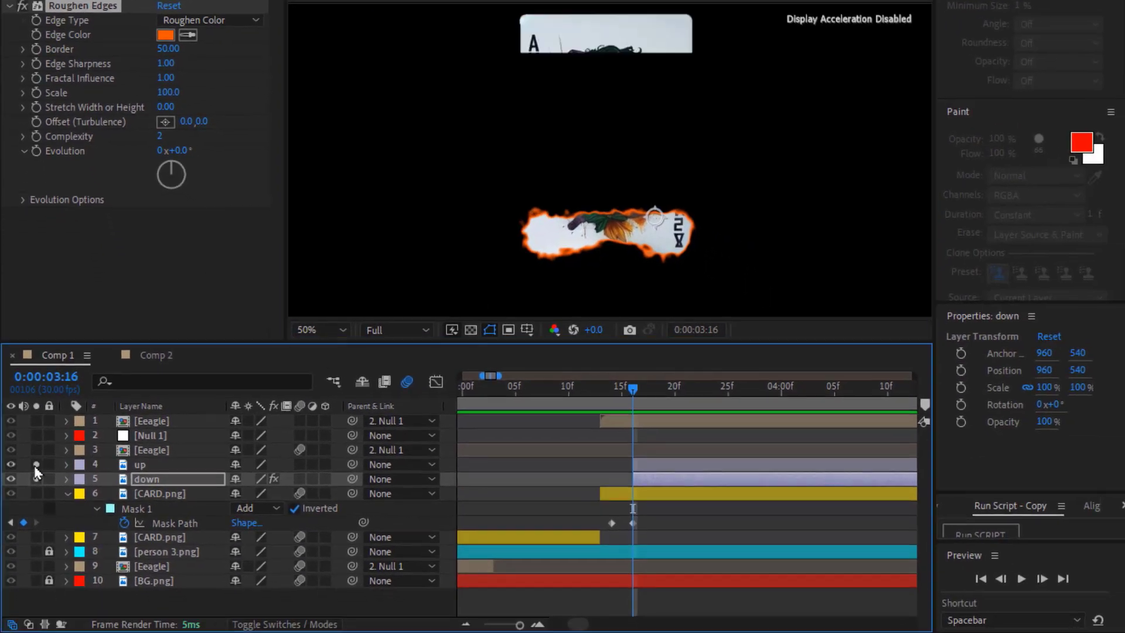
pyautogui.click(143, 465)
pyautogui.hotkey('ctrl', 'v')
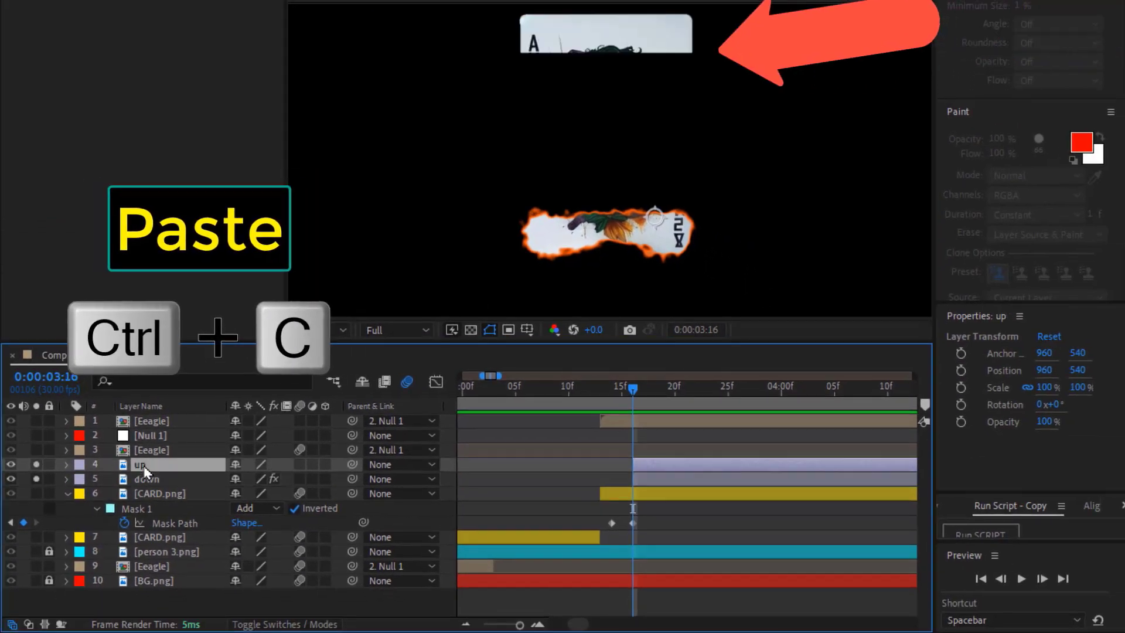
# Move CARD.png above both halves and nudge down up and left to position 951, 520
pyautogui.click(67, 493)
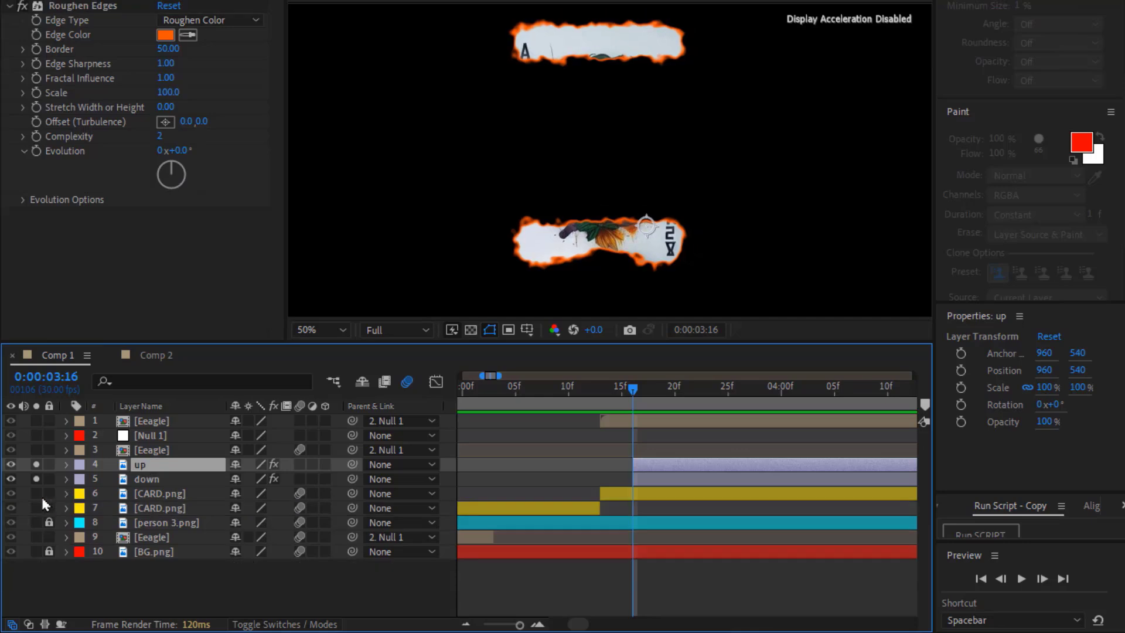
pyautogui.moveTo(147, 493); pyautogui.dragTo(157, 459)
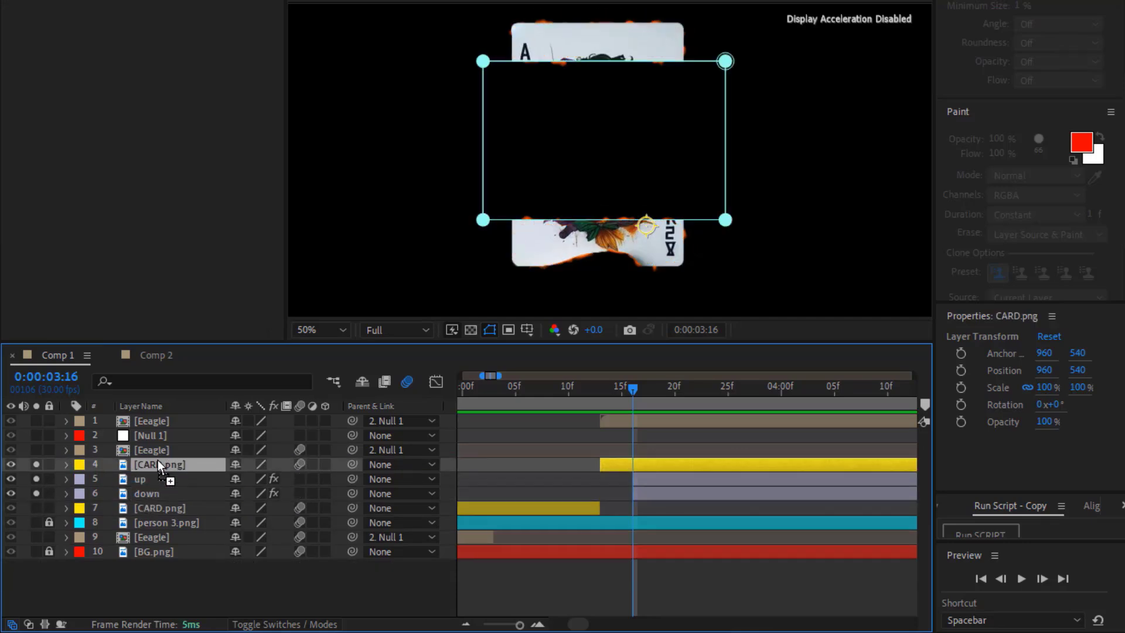
pyautogui.click(146, 493)
pyautogui.scroll(2, 592, 297)
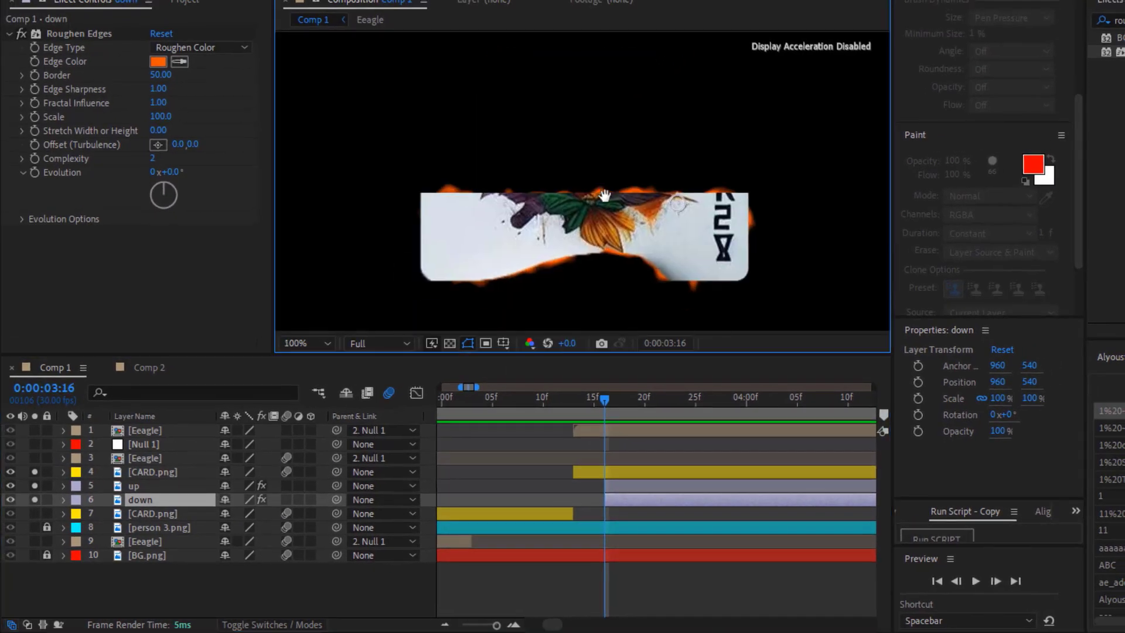
pyautogui.press('Up')
pyautogui.press('Up')
pyautogui.press('Up')
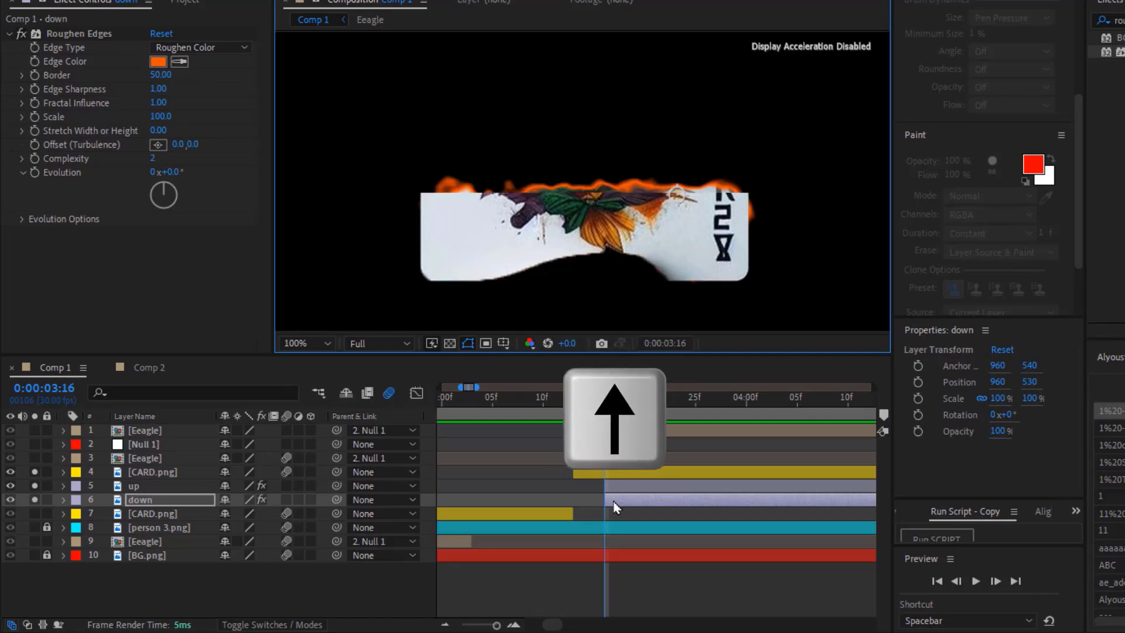
pyautogui.press('Left')
pyautogui.press('Left')
pyautogui.press('Left')
pyautogui.scroll(2, 644, 299)
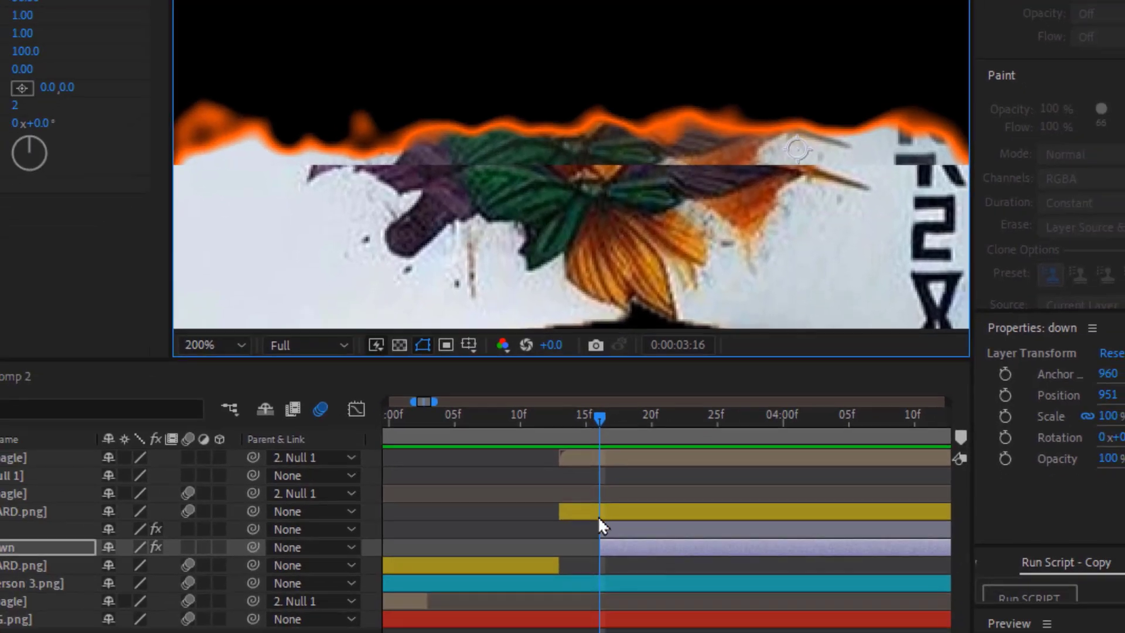
# Keyframe CARD.png's Mask Feather from 0 at 3:14 to 28 pixels at 3:16
pyautogui.click(599, 516)
pyautogui.press('m')
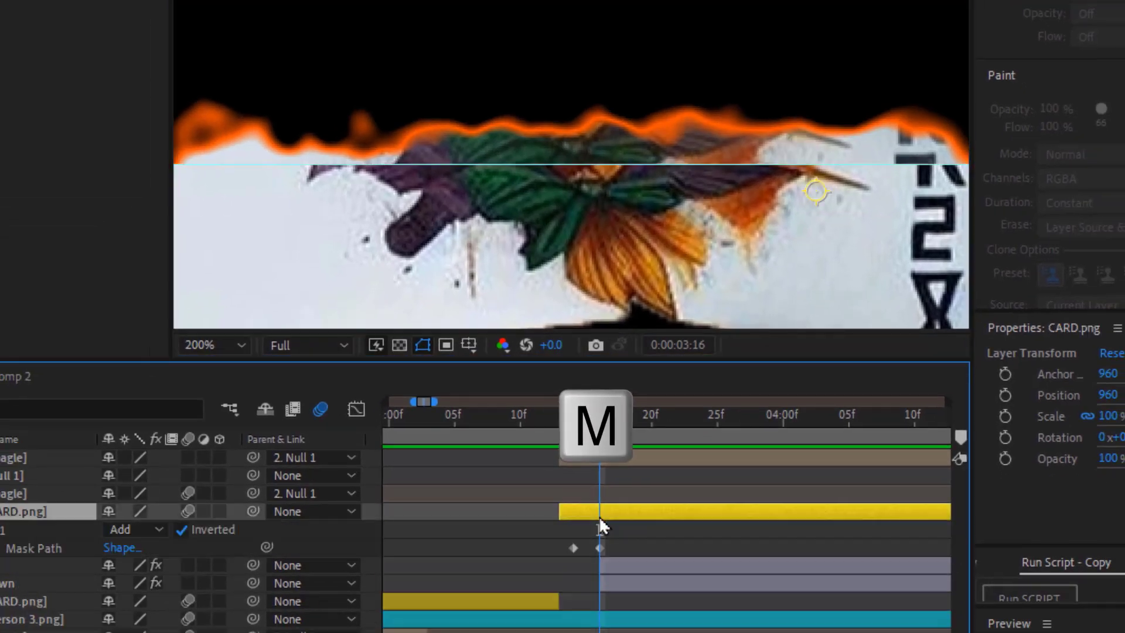
pyautogui.press('m')
pyautogui.press('m')
pyautogui.press('m')
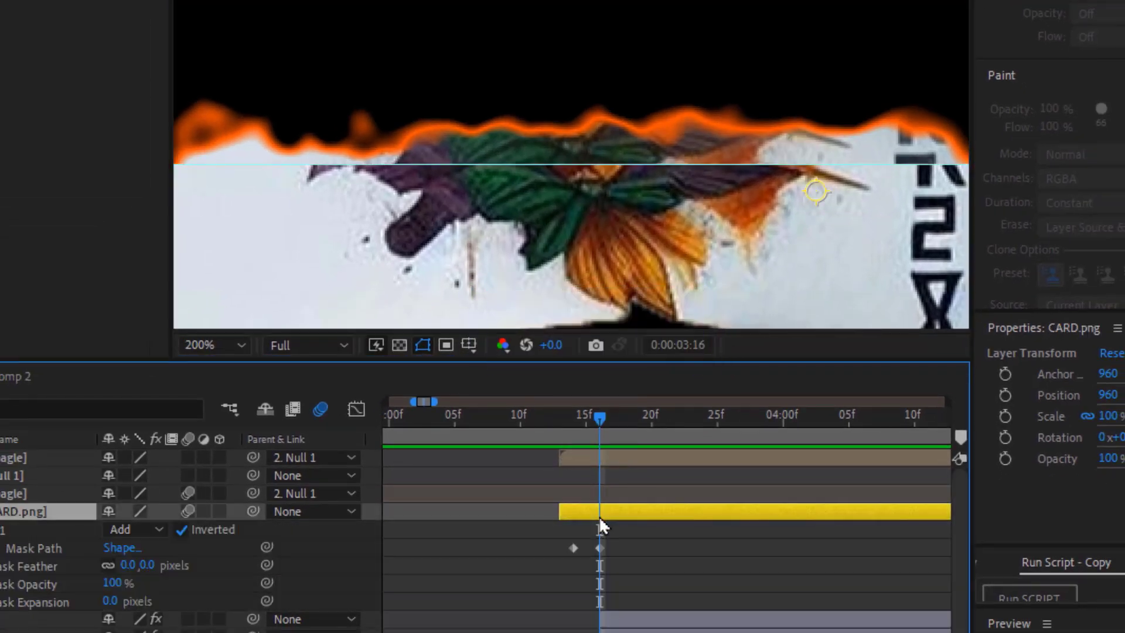
pyautogui.moveTo(602, 459); pyautogui.dragTo(578, 450)
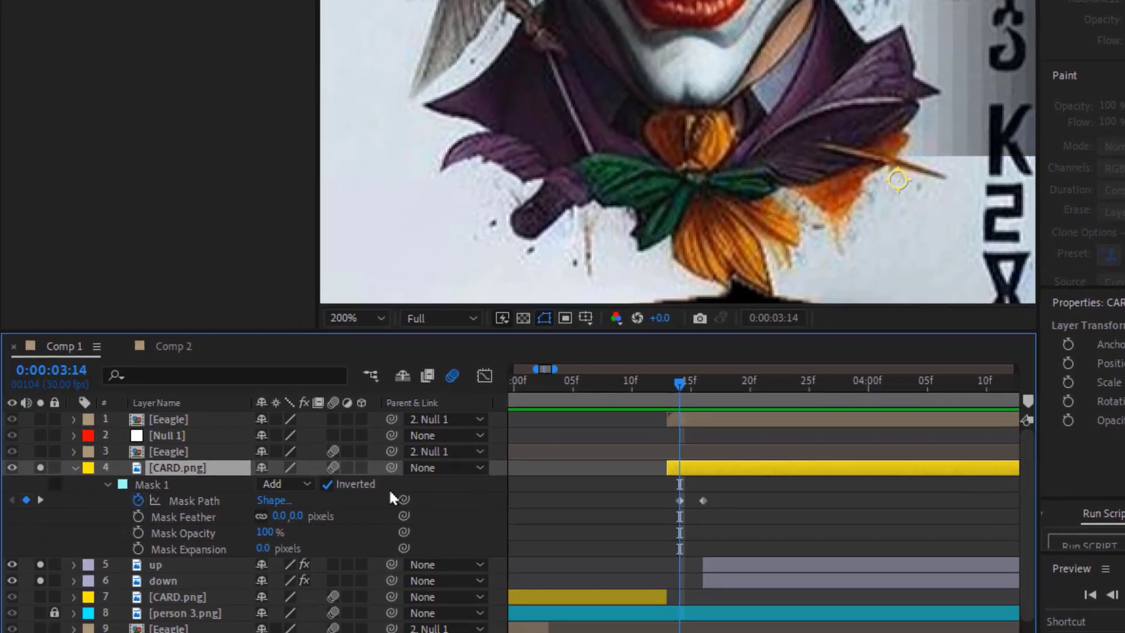
pyautogui.click(138, 516)
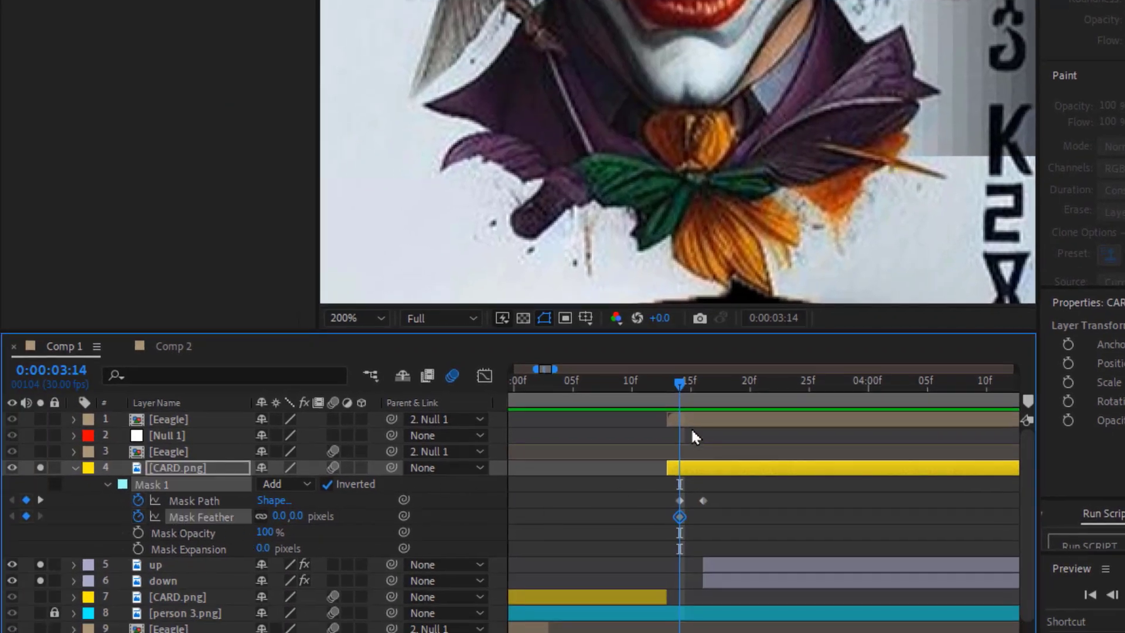
pyautogui.moveTo(677, 384); pyautogui.dragTo(704, 383)
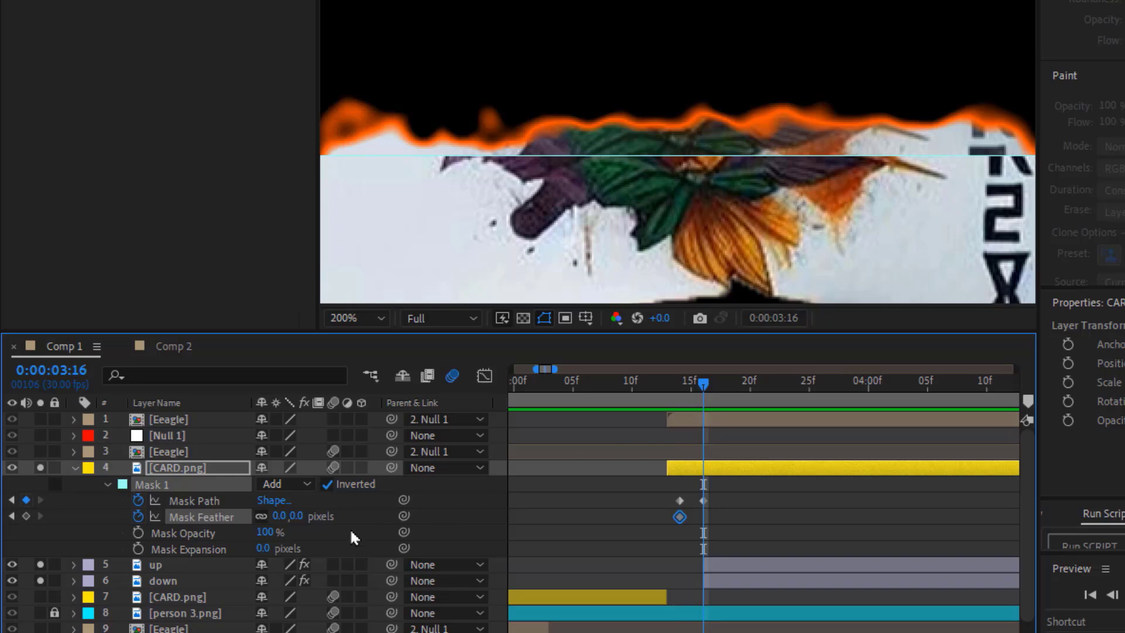
pyautogui.click(40, 580)
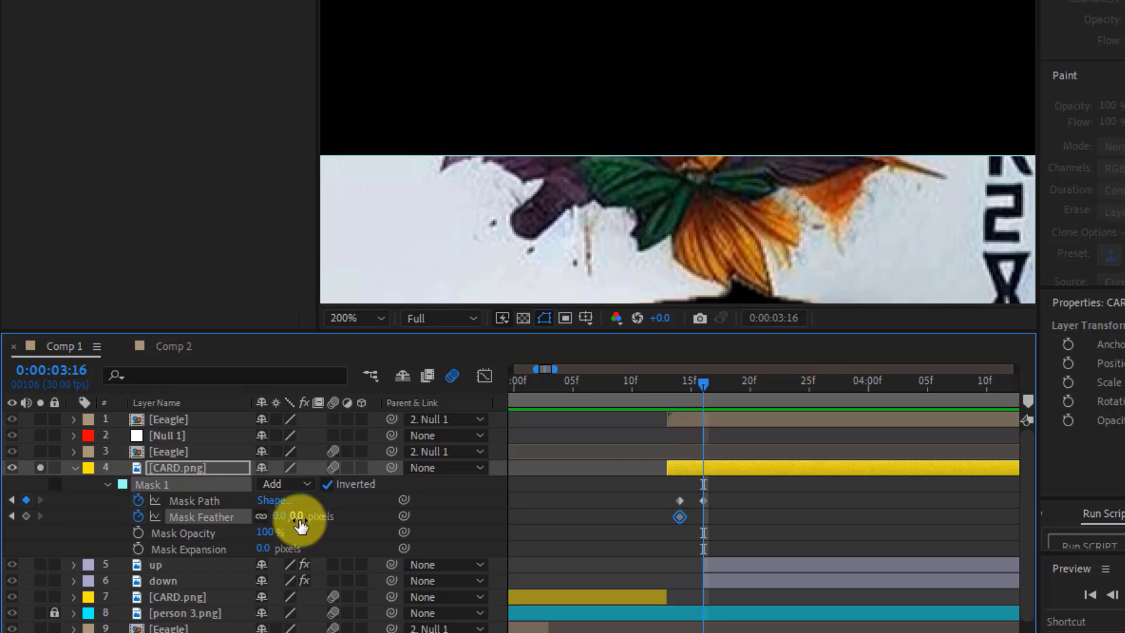
pyautogui.moveTo(296, 517); pyautogui.dragTo(323, 518)
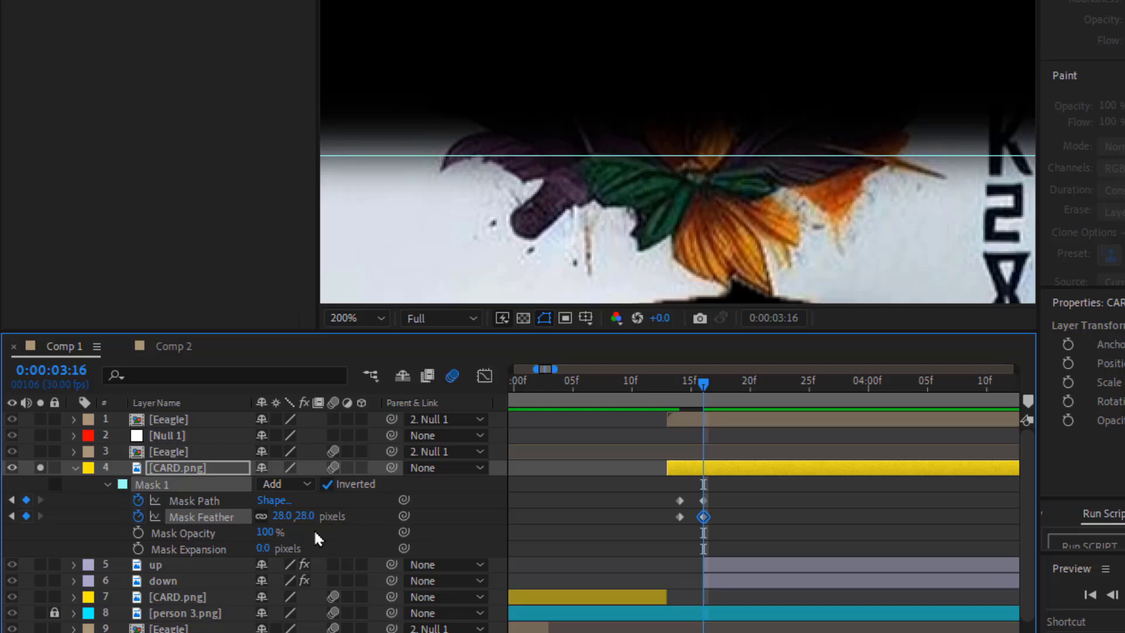
pyautogui.click(40, 580)
pyautogui.click(616, 535)
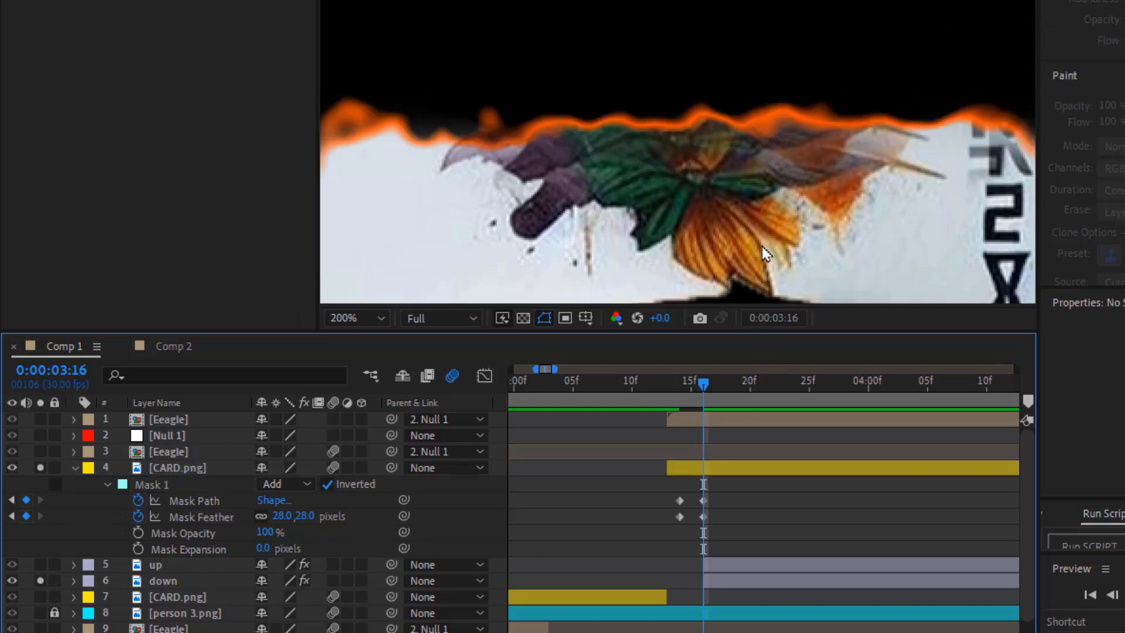
# Stretch the down layer's Scale X to 109%
pyautogui.scroll(-1, 761, 239)
pyautogui.press('s')
pyautogui.click(155, 580)
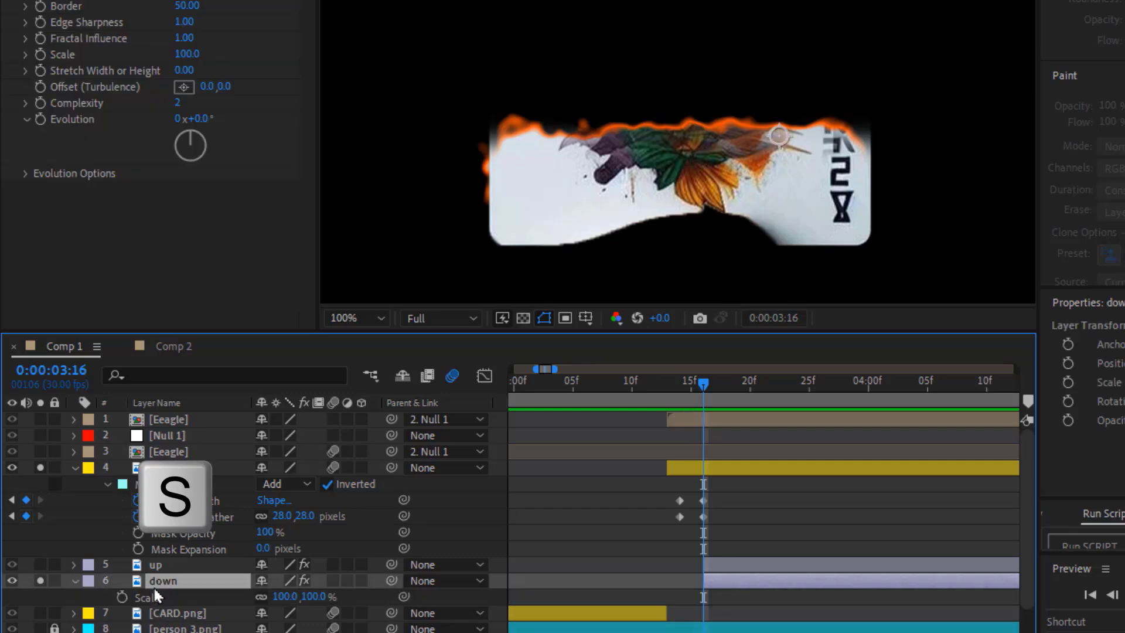
pyautogui.press('s')
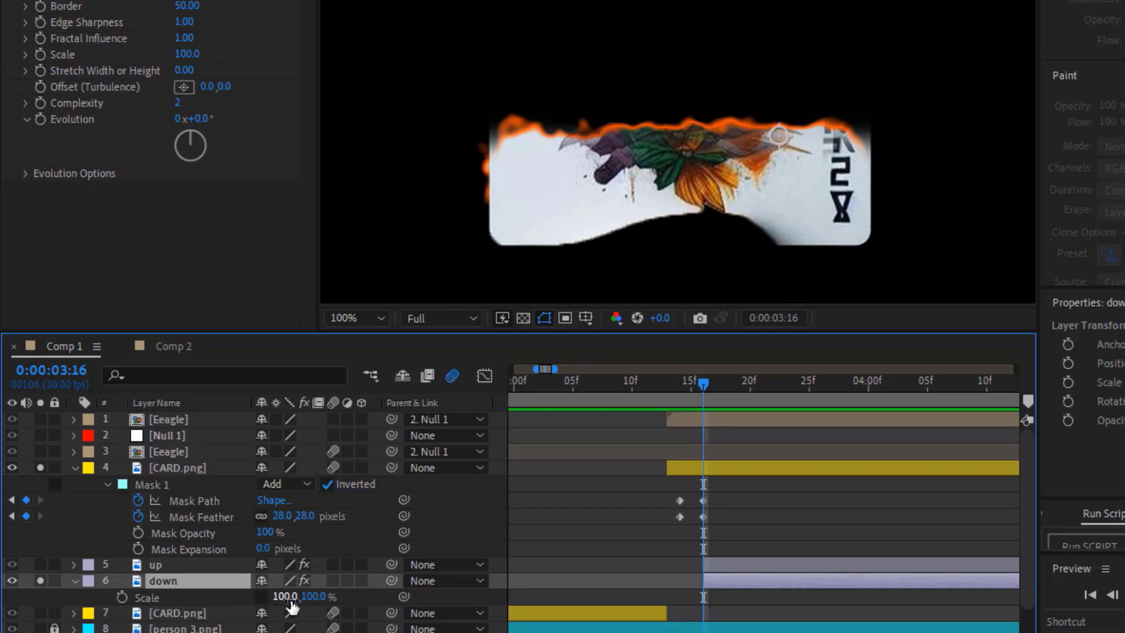
pyautogui.moveTo(295, 597); pyautogui.dragTo(472, 593)
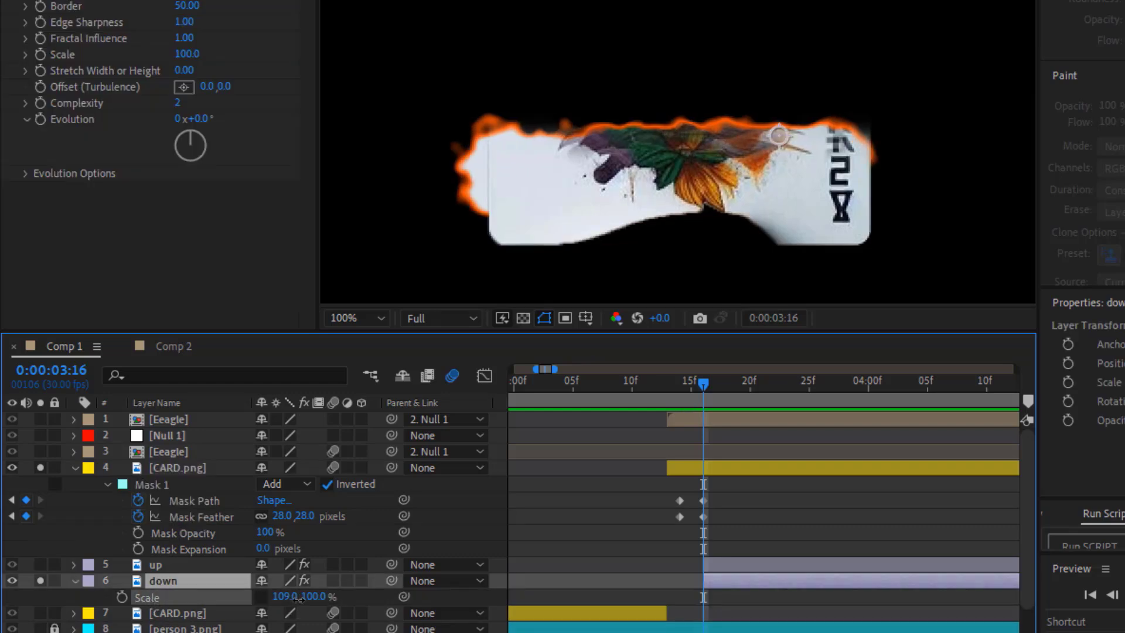
# Paint Eraser strokes over the down layer's ends so flame remains only along its top edge
pyautogui.doubleClick(772, 581)
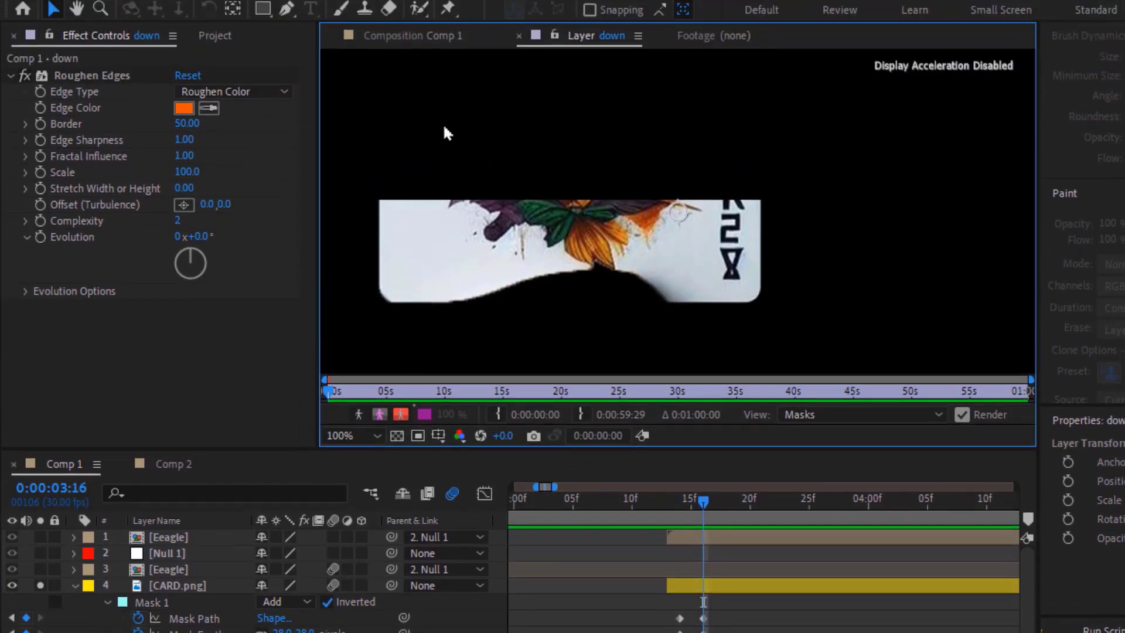
pyautogui.click(388, 9)
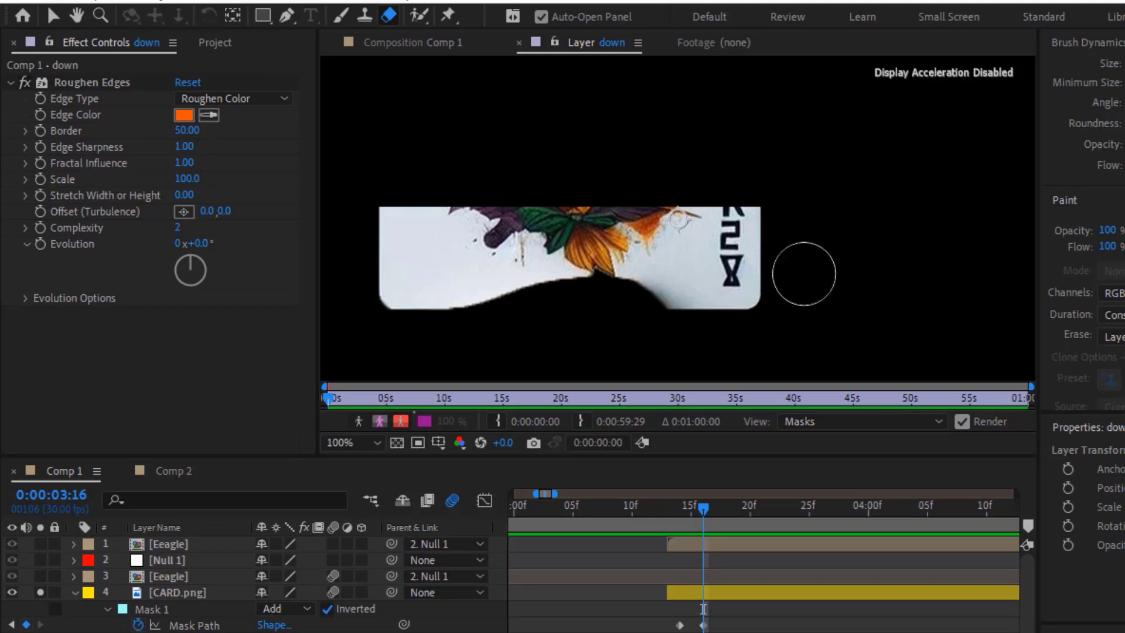
pyautogui.click(803, 273)
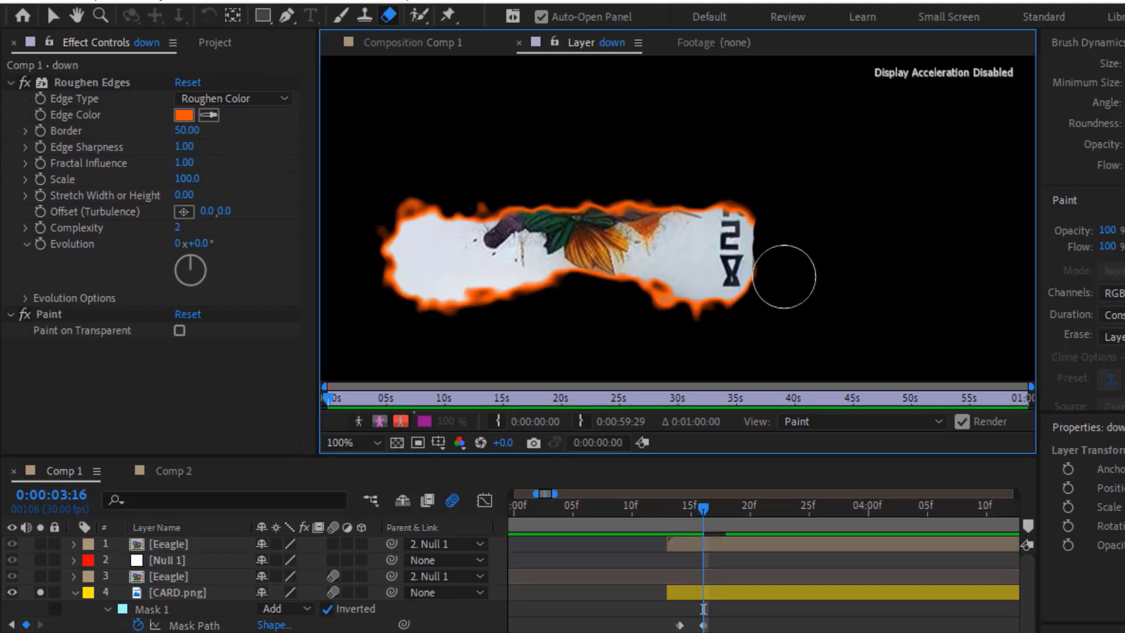
pyautogui.click(438, 47)
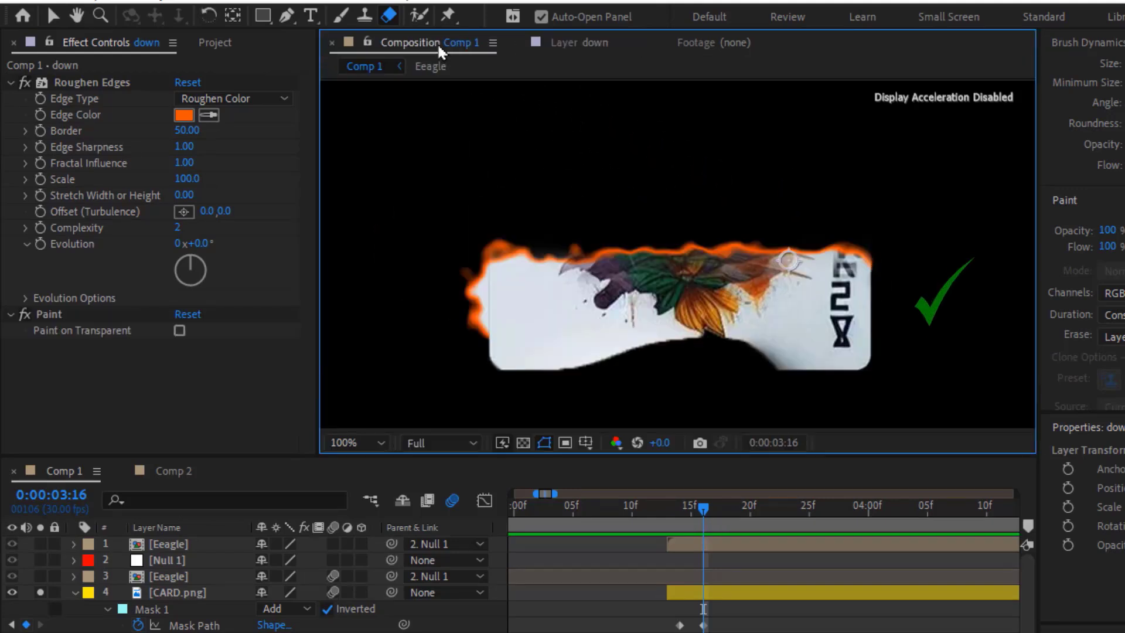
pyautogui.click(578, 46)
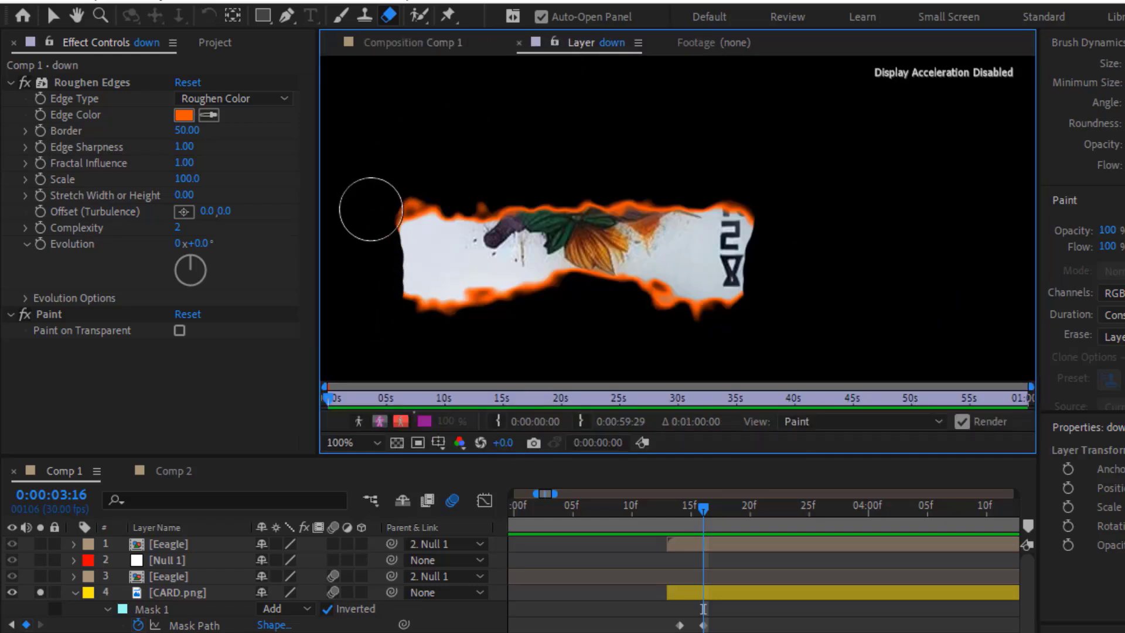
pyautogui.moveTo(371, 209); pyautogui.dragTo(365, 237)
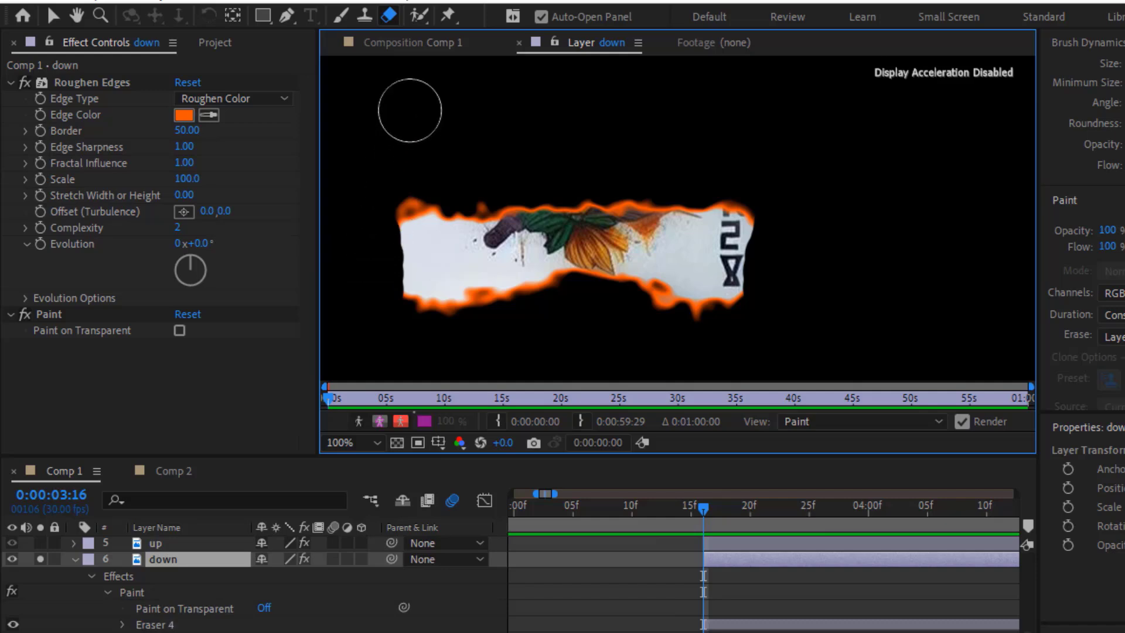
pyautogui.click(416, 47)
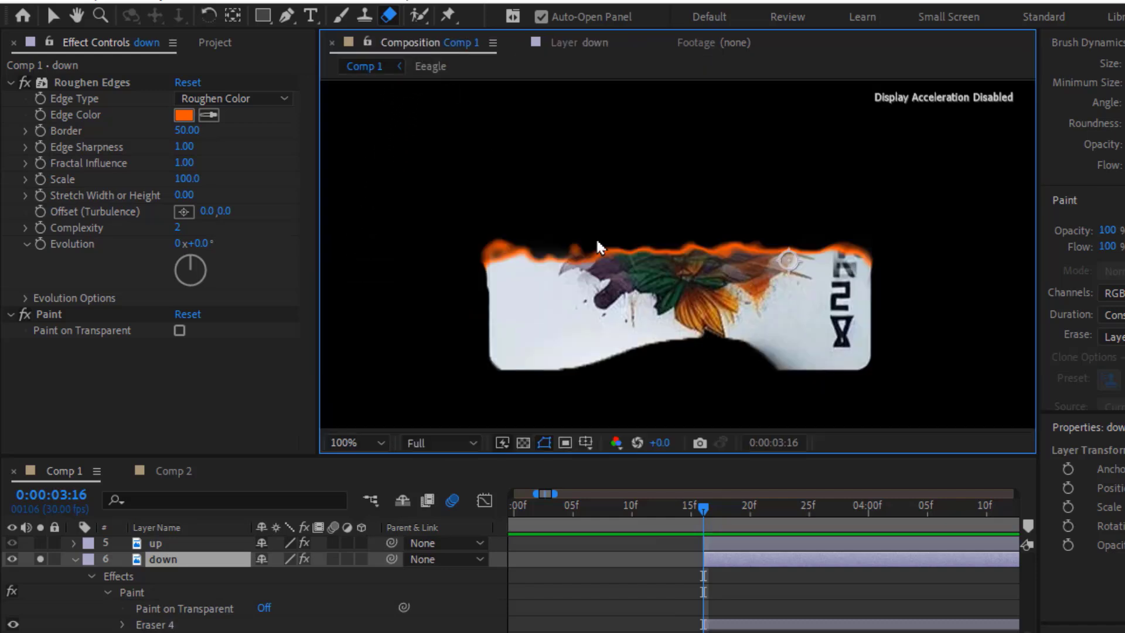
pyautogui.press('h')
pyautogui.hotkey('ctrl', 'b')
pyautogui.press('.')
pyautogui.press('.')
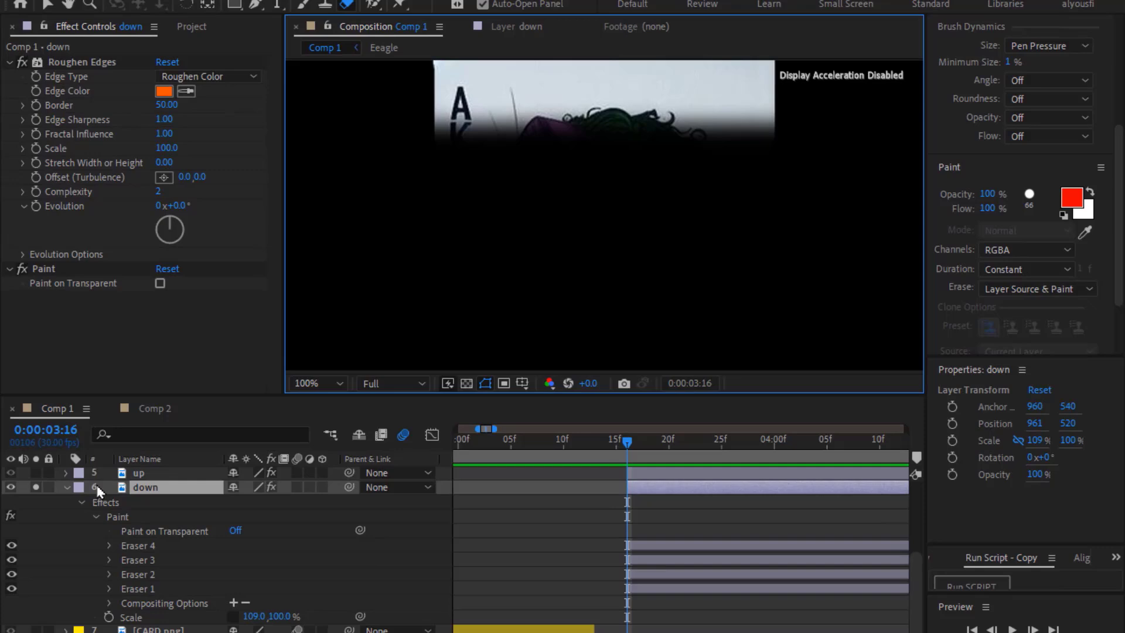
pyautogui.click(67, 486)
pyautogui.click(64, 510)
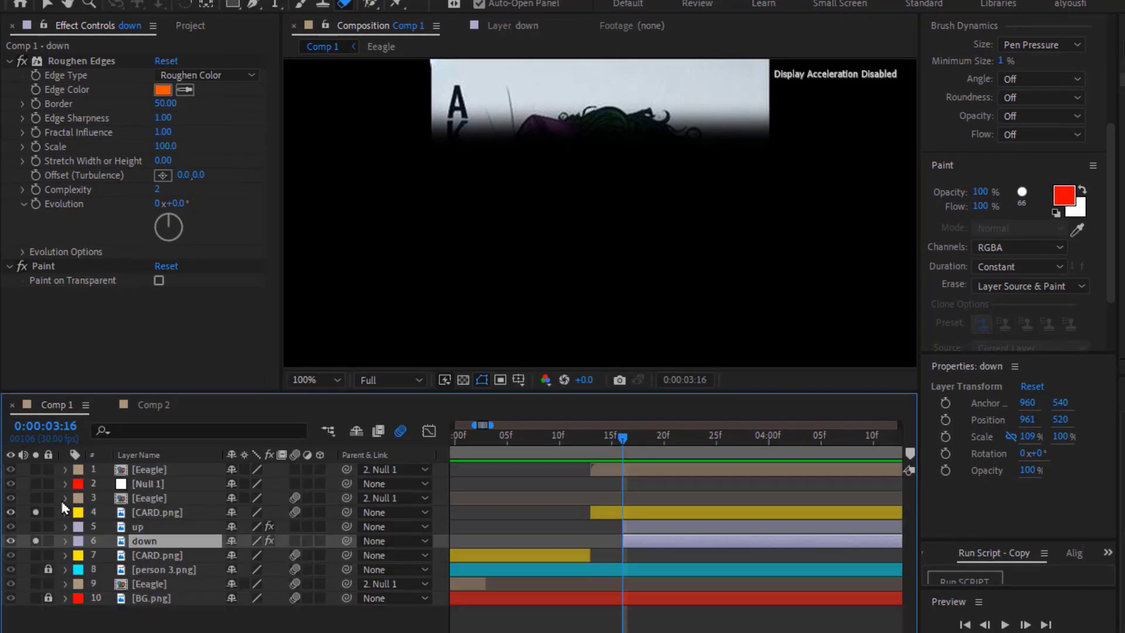
# Show the up layer in the viewer, pick the Eraser, and nudge up slightly downward
pyautogui.click(136, 526)
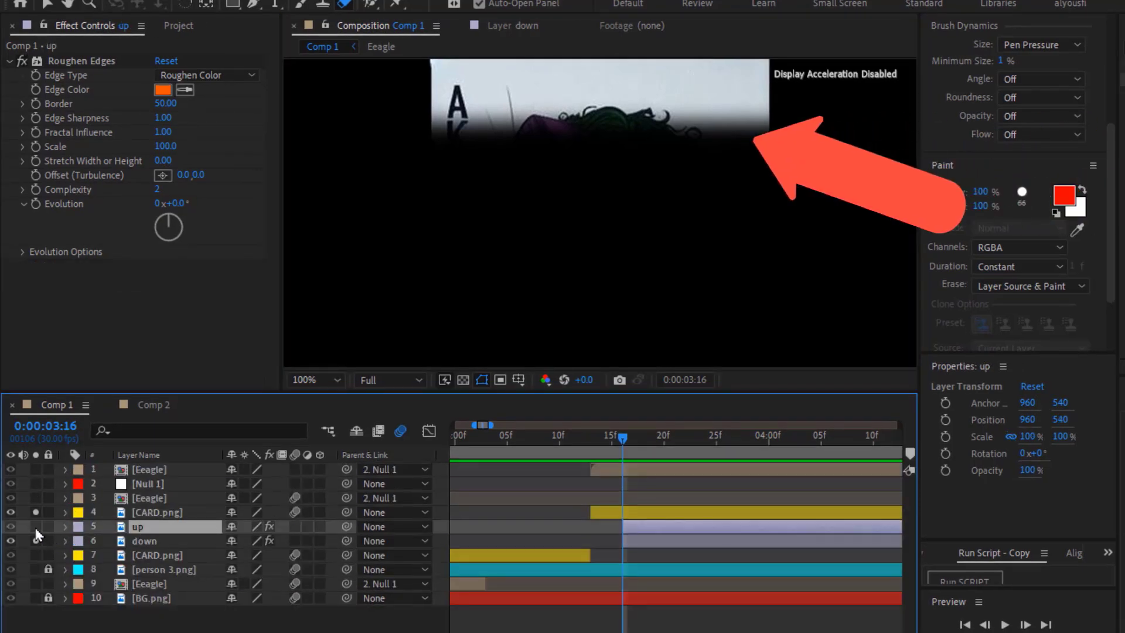
pyautogui.click(11, 526)
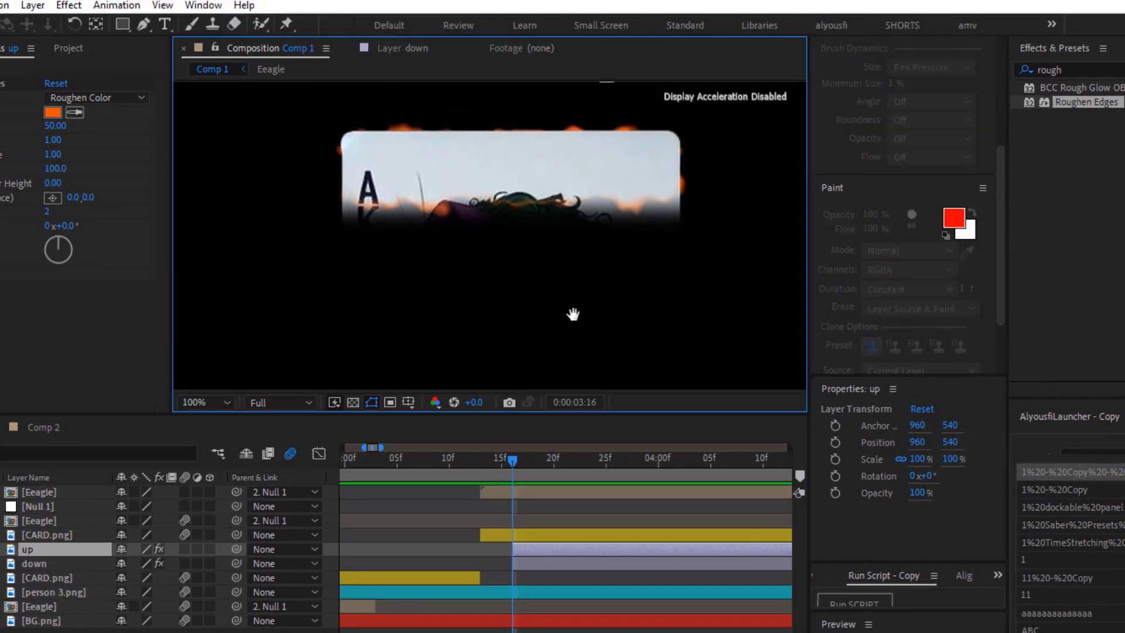
pyautogui.hotkey('ctrl', 'b')
pyautogui.hotkey('shift', 'Down')
pyautogui.hotkey('shift', 'Down')
pyautogui.hotkey('shift', 'Down')
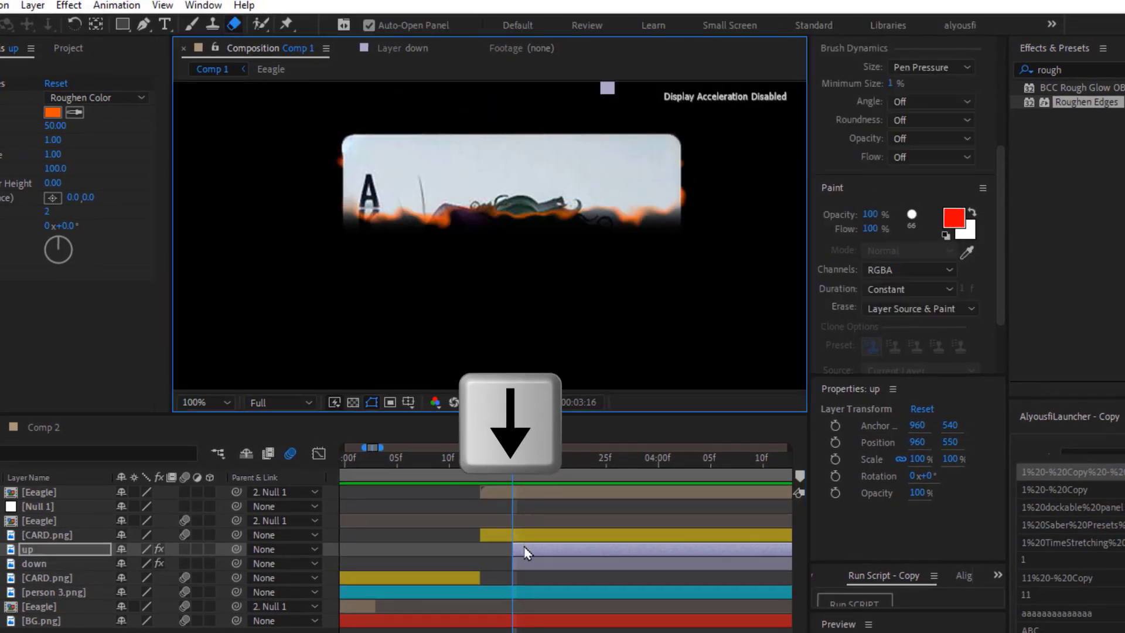
# Erase more of the up layer's flame border, then fit Comp 1 in the viewer
pyautogui.doubleClick(525, 552)
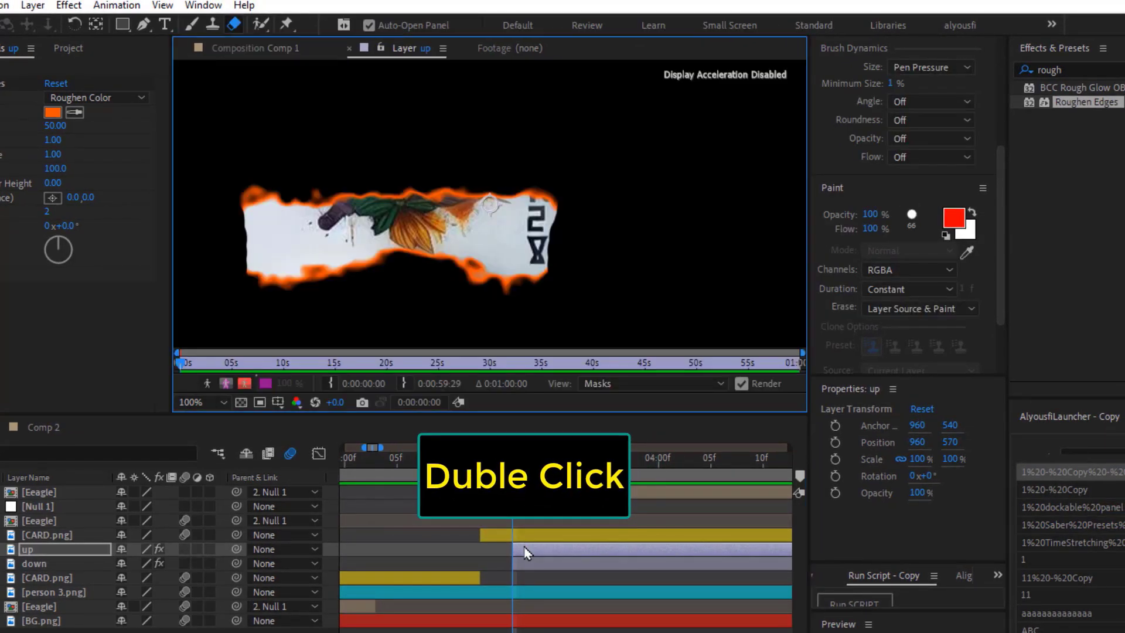
pyautogui.click(318, 221)
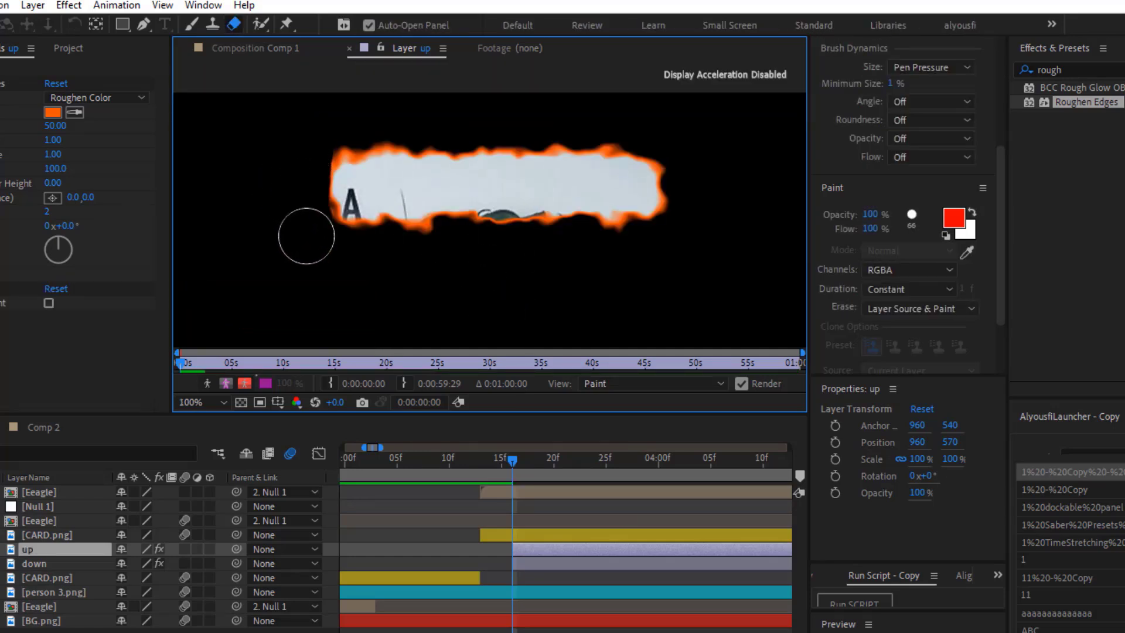
pyautogui.click(271, 54)
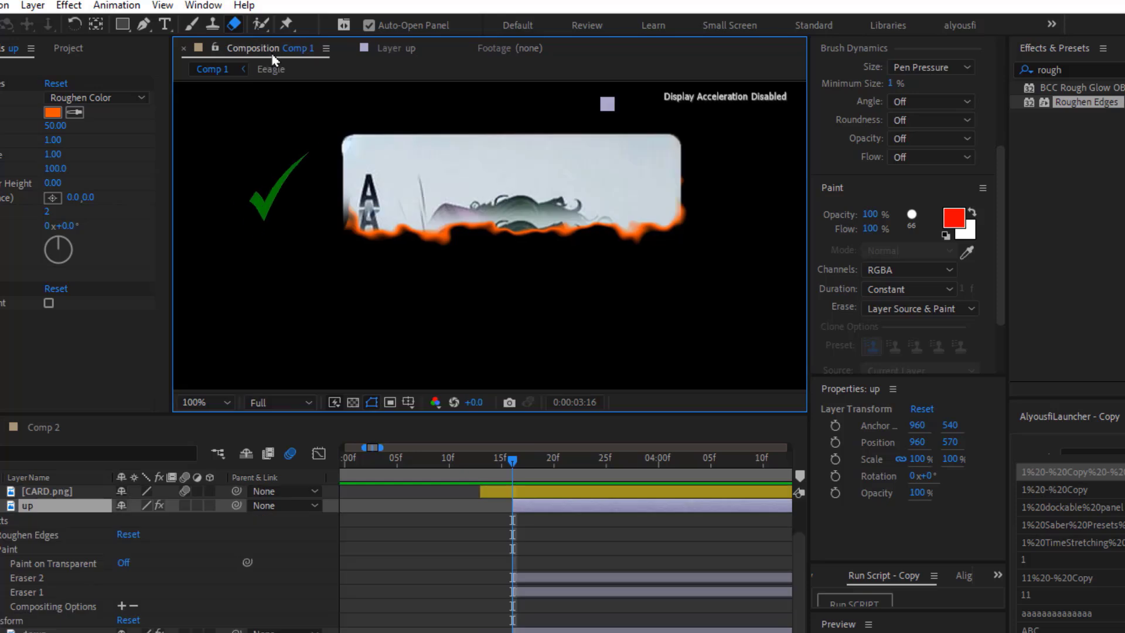
pyautogui.click(394, 48)
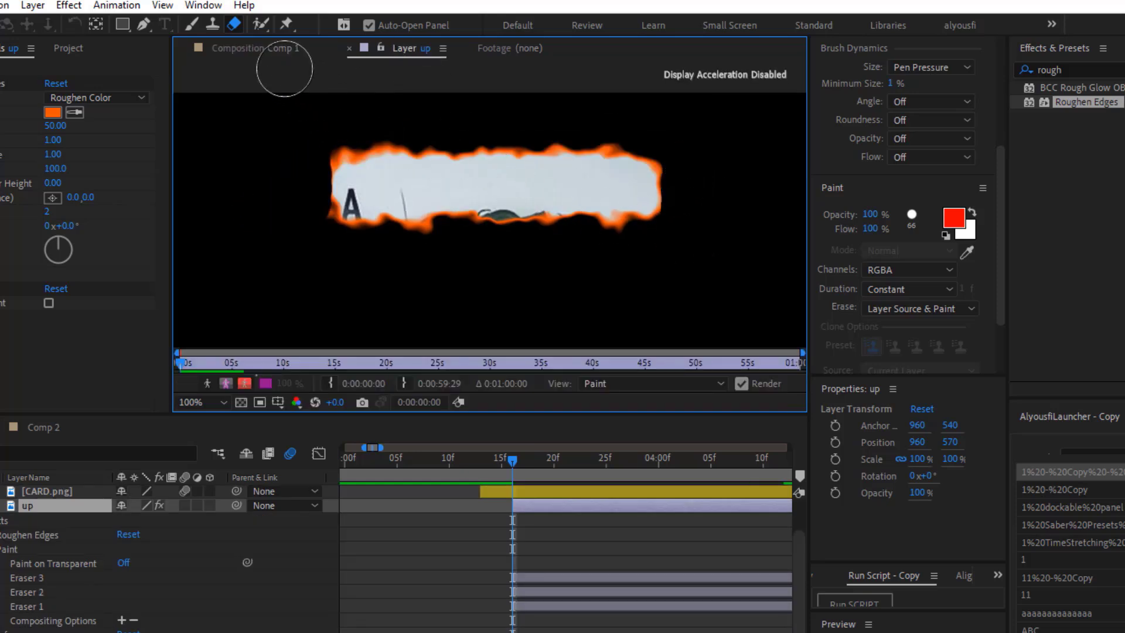
pyautogui.click(264, 48)
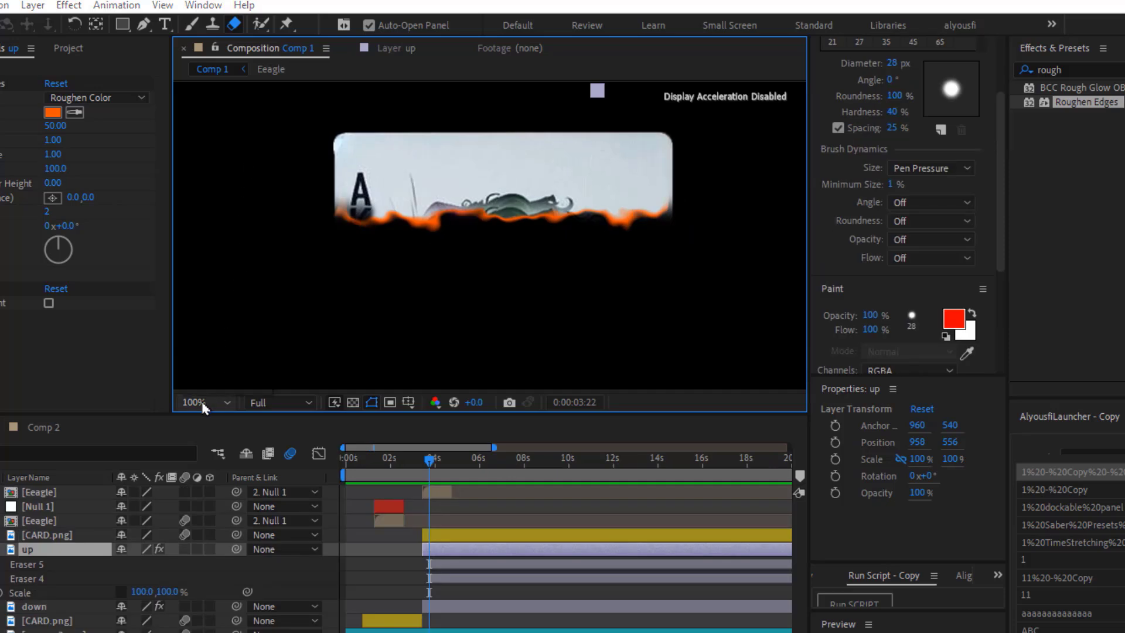
pyautogui.click(204, 404)
pyautogui.click(230, 105)
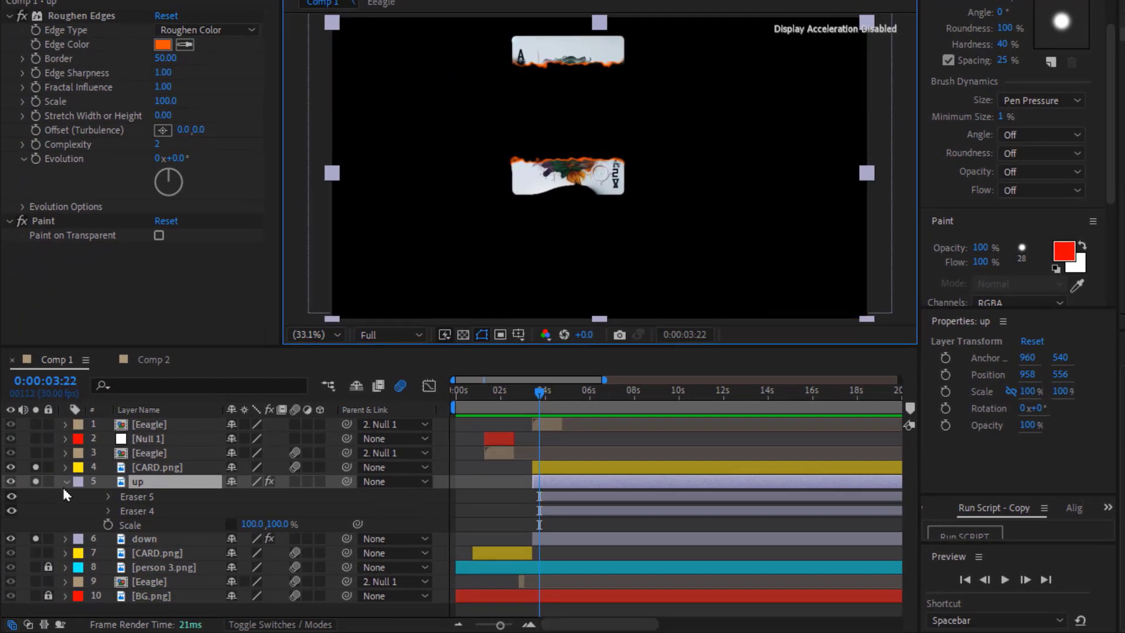
# Collapse up, unsolo the card layers, and preview the animation from the start
pyautogui.click(67, 481)
pyautogui.moveTo(36, 467); pyautogui.dragTo(36, 495)
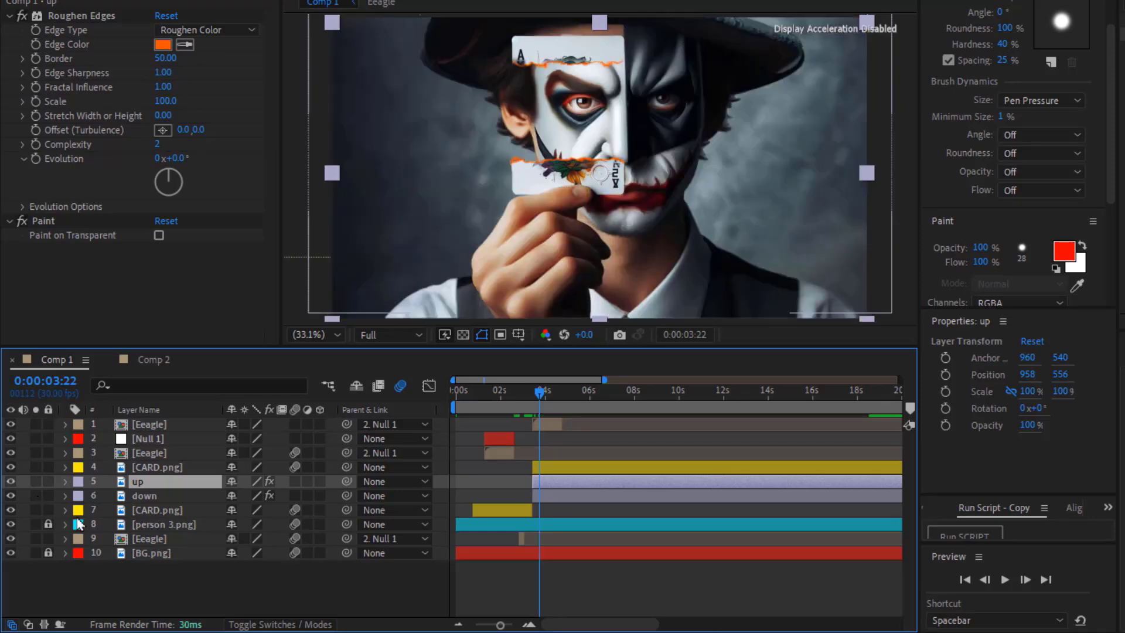
pyautogui.click(472, 573)
pyautogui.click(460, 398)
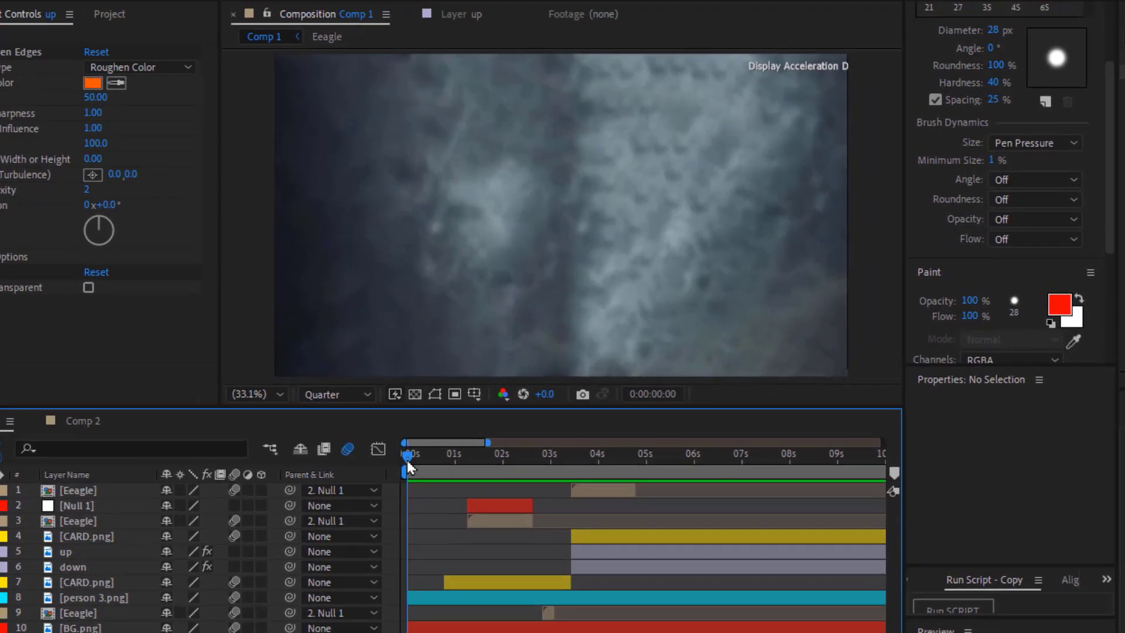
pyautogui.press('space')
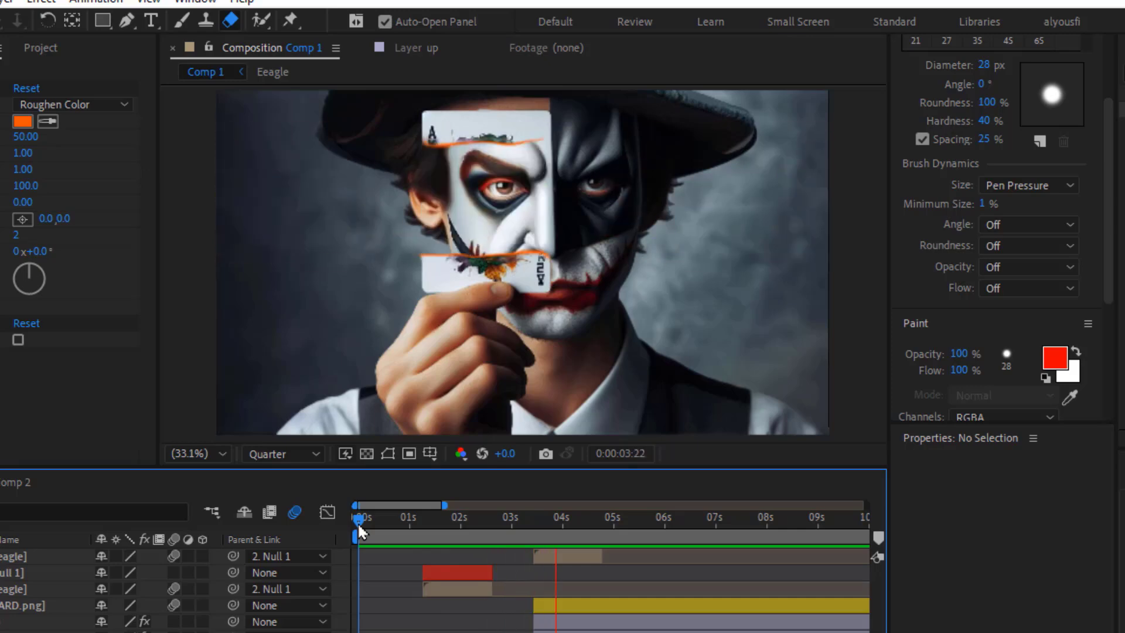
# Solo the Eeagle layer and add composition marker 9 at 0:00:02:05
pyautogui.moveTo(357, 522); pyautogui.dragTo(421, 523)
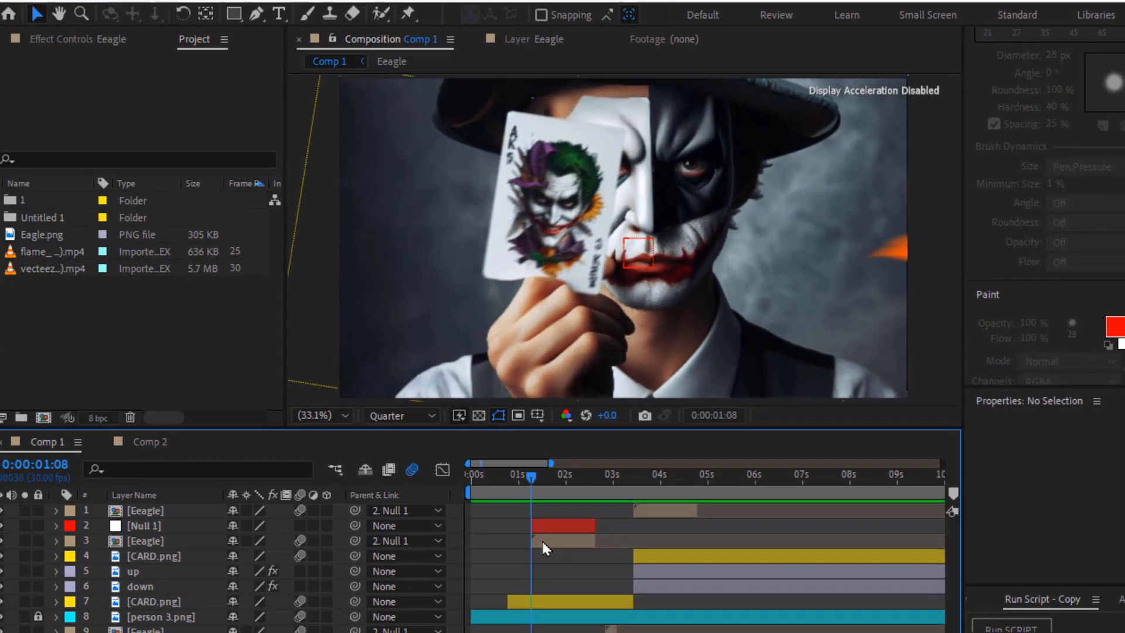
pyautogui.click(542, 543)
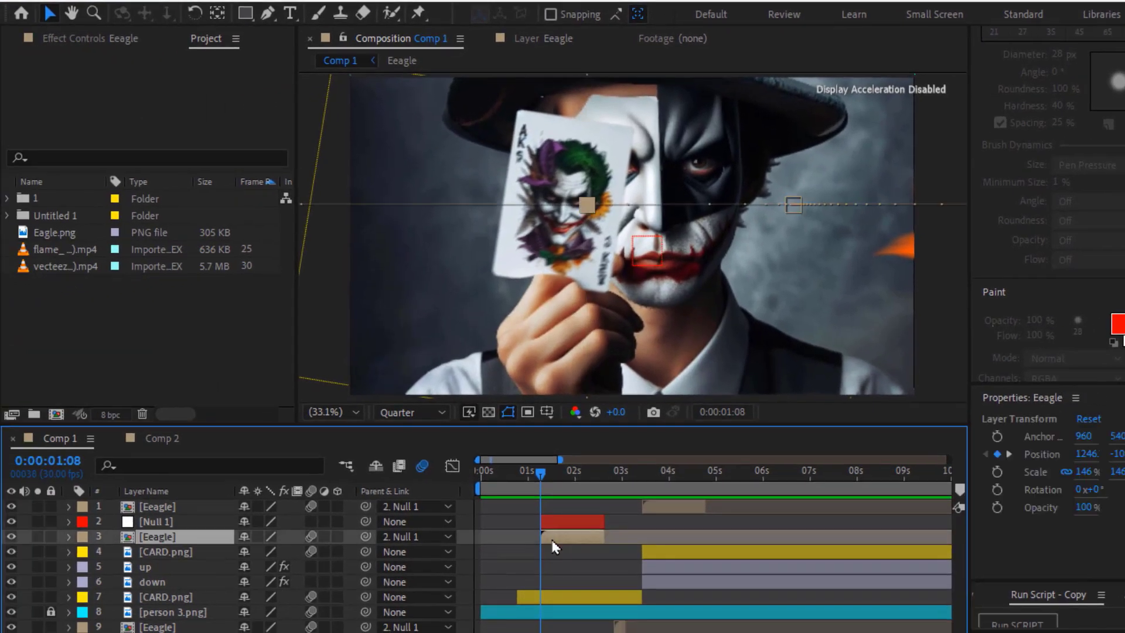
pyautogui.click(38, 537)
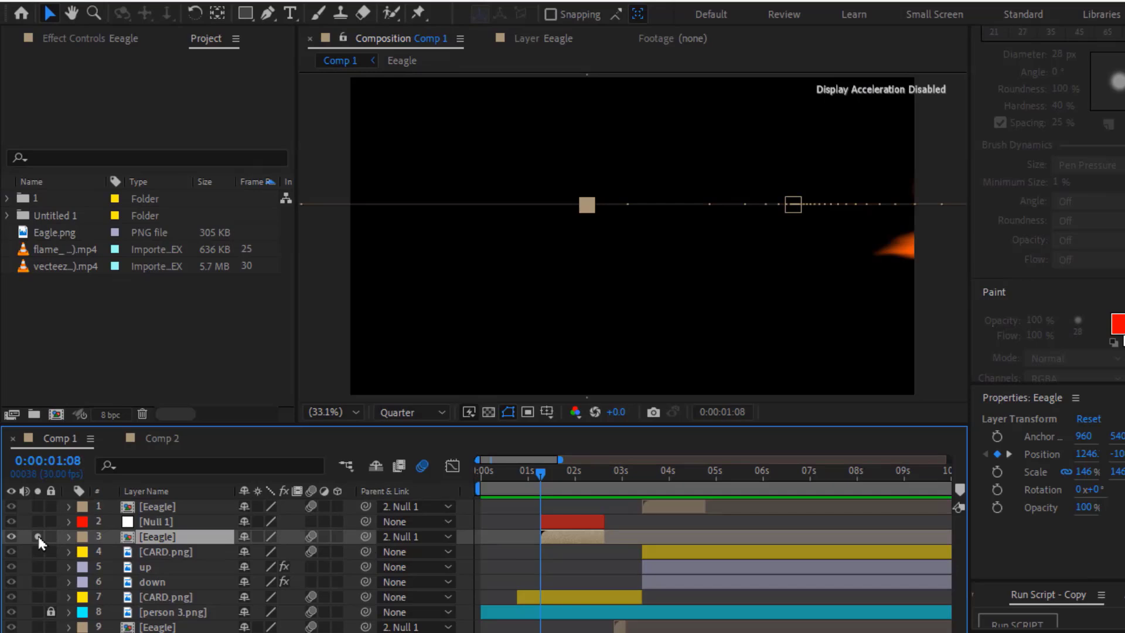
pyautogui.moveTo(536, 479); pyautogui.dragTo(583, 491)
pyautogui.press('p')
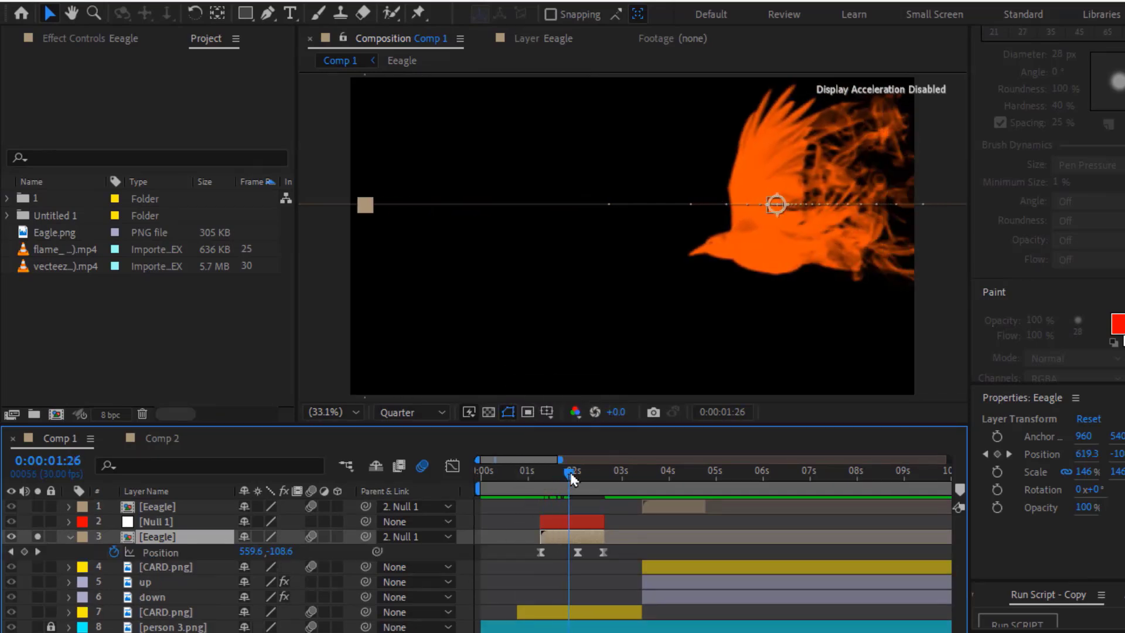
pyautogui.hotkey('shift', '9')
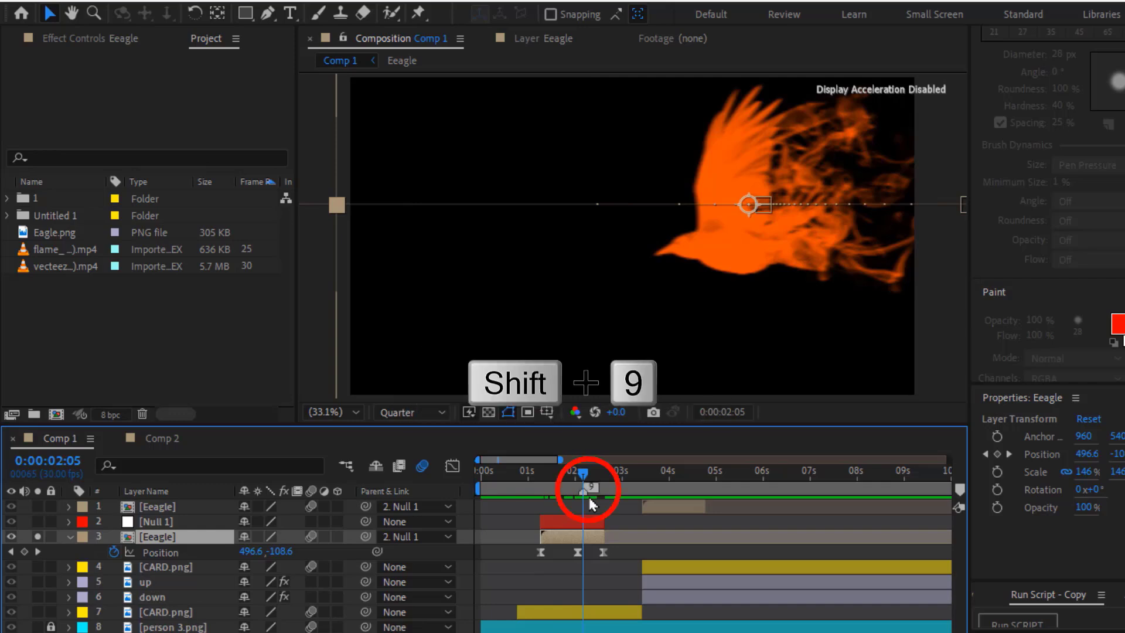
pyautogui.click(59, 251)
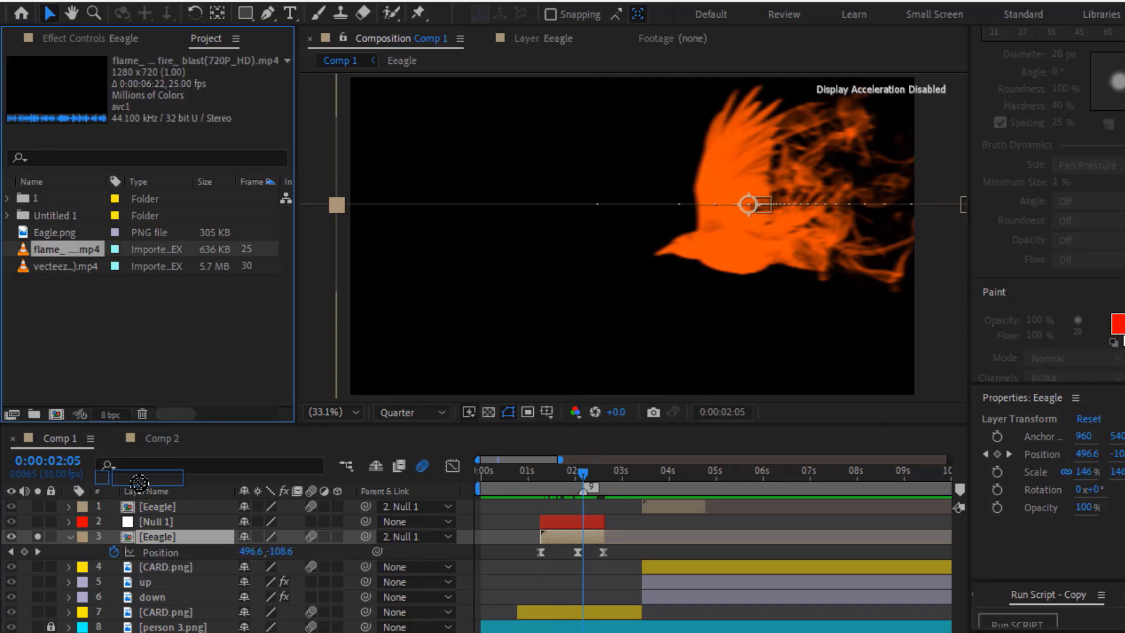
# Add the flame mp4 to Comp 1 and rotate it 90°
pyautogui.moveTo(139, 483); pyautogui.dragTo(165, 562)
pyautogui.press('r')
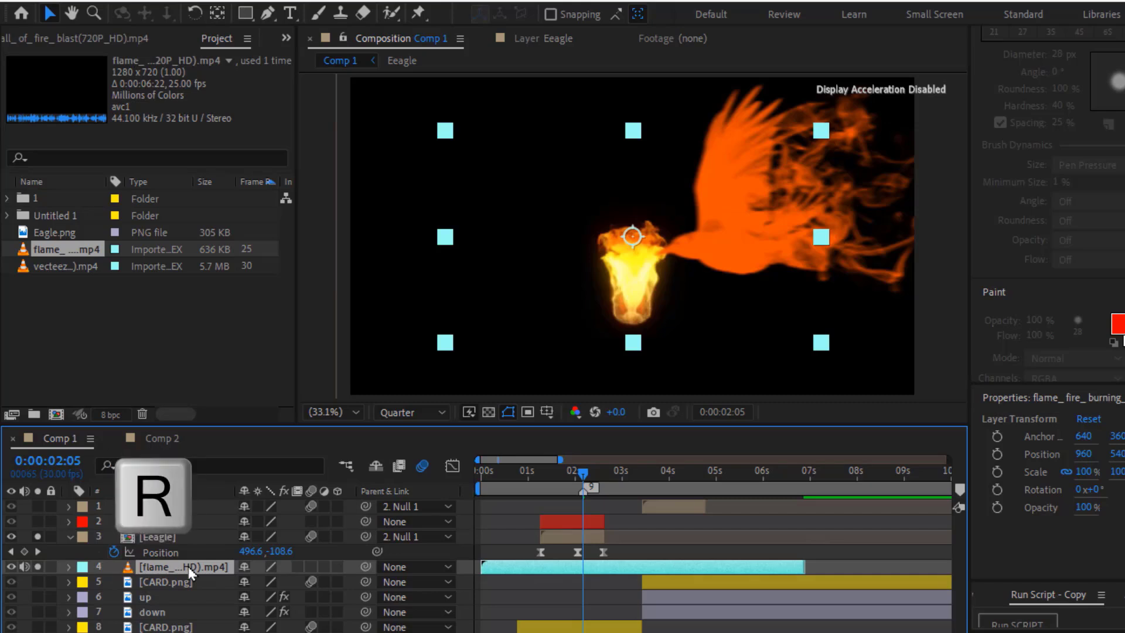
pyautogui.moveTo(258, 582); pyautogui.dragTo(274, 582)
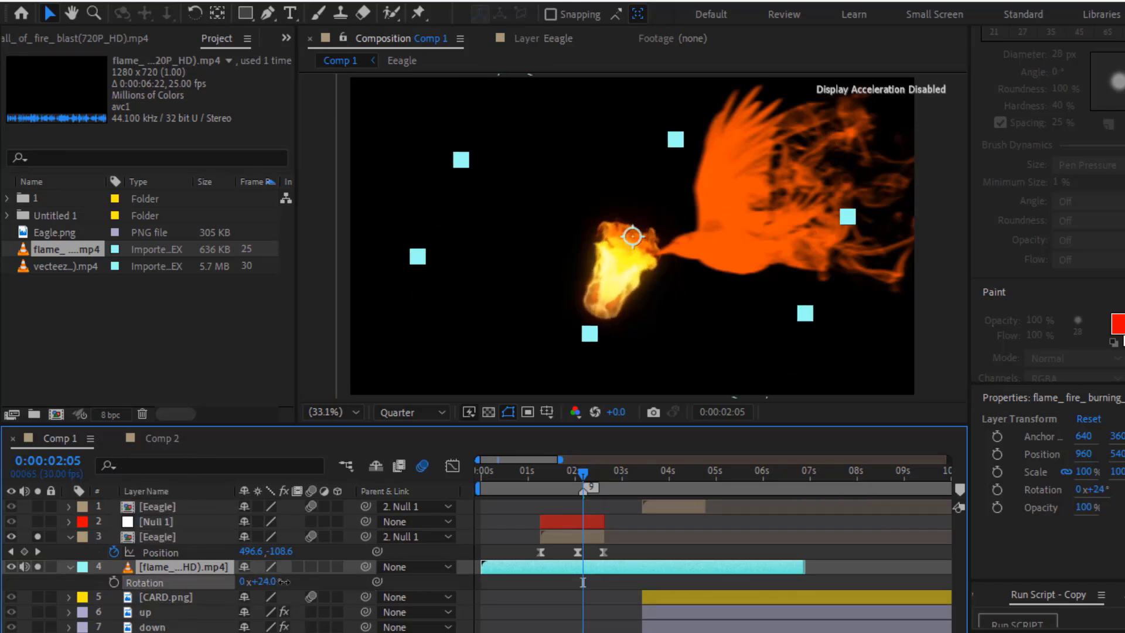
pyautogui.click(272, 582)
pyautogui.write('90')
pyautogui.press('Return')
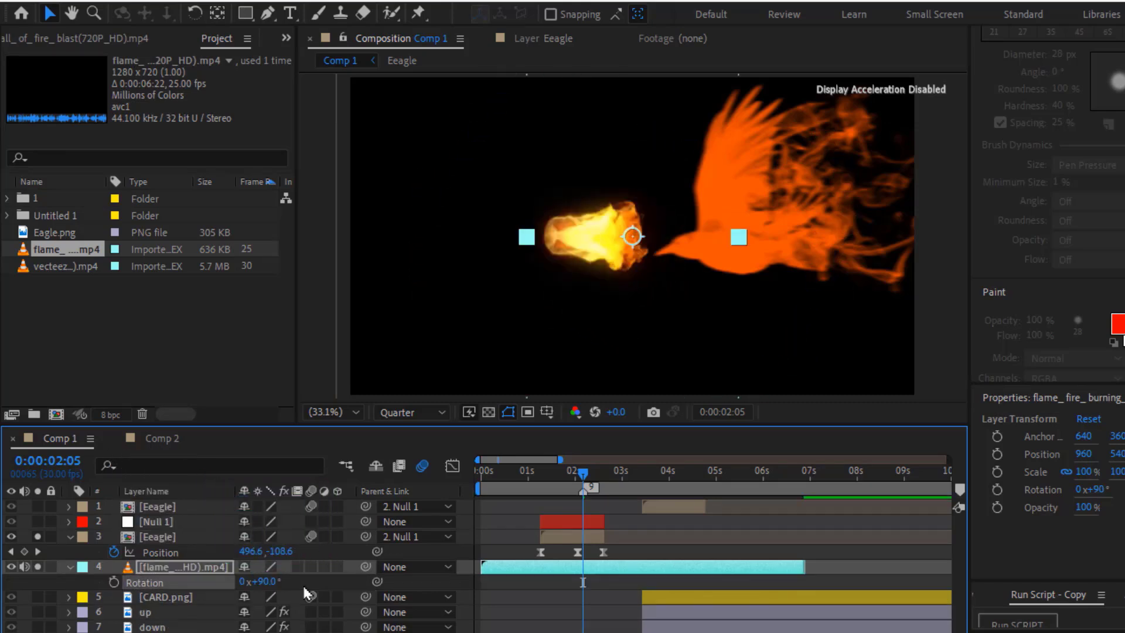
# Scale the flame to 158.7% over the eagle's body and set its blending mode to Screen
pyautogui.moveTo(509, 567); pyautogui.dragTo(520, 579)
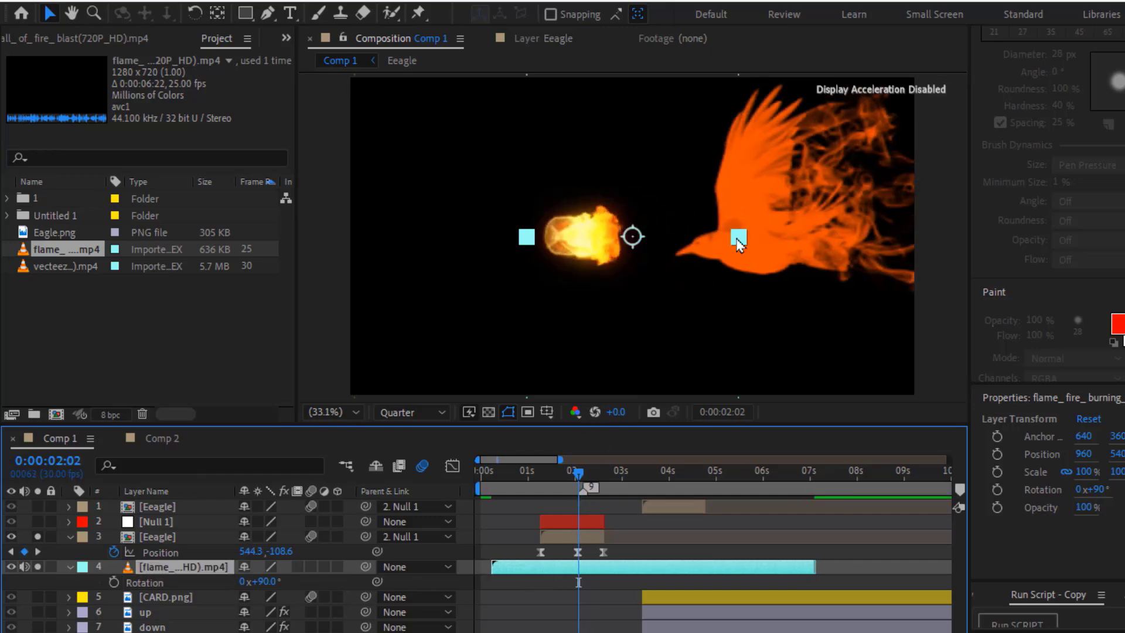
pyautogui.moveTo(736, 240); pyautogui.dragTo(799, 240)
pyautogui.moveTo(583, 296); pyautogui.dragTo(833, 298)
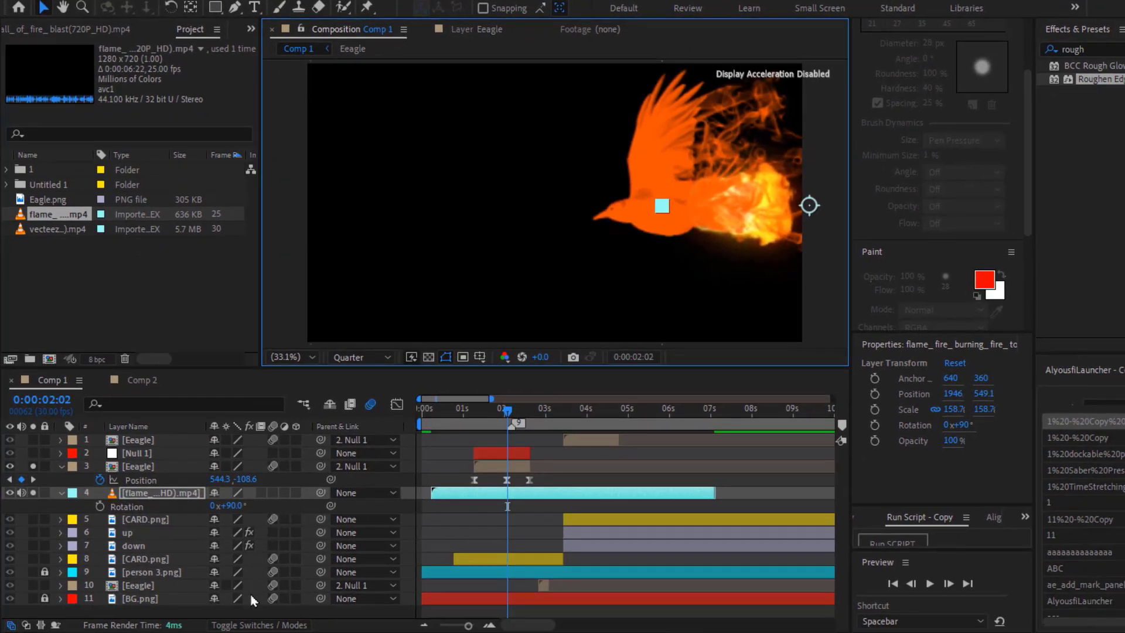
pyautogui.click(245, 625)
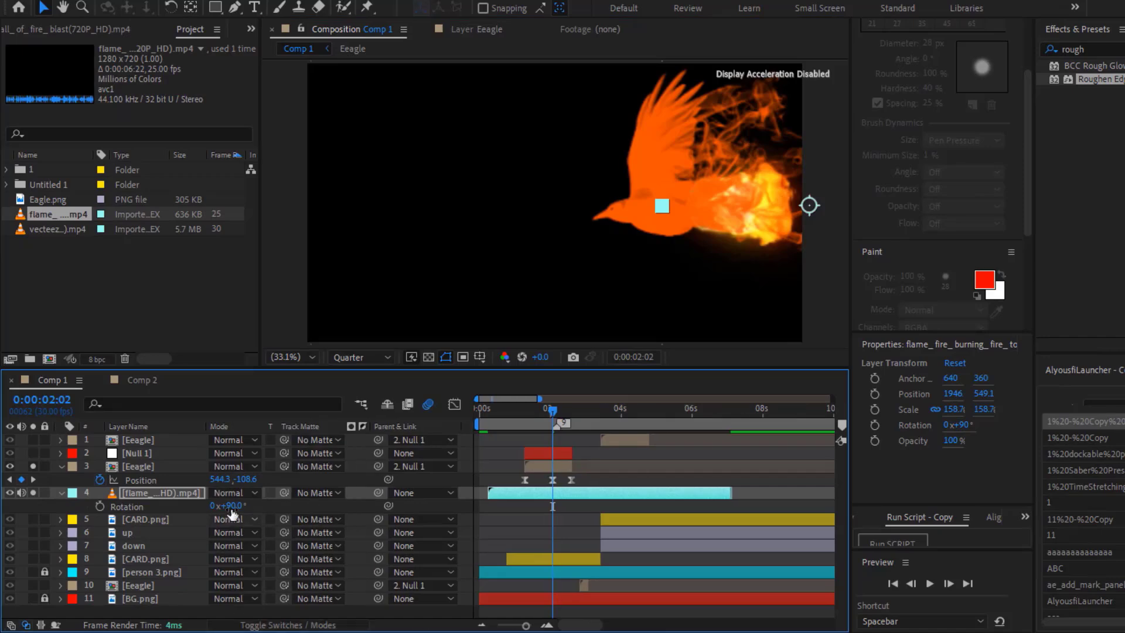
pyautogui.click(229, 492)
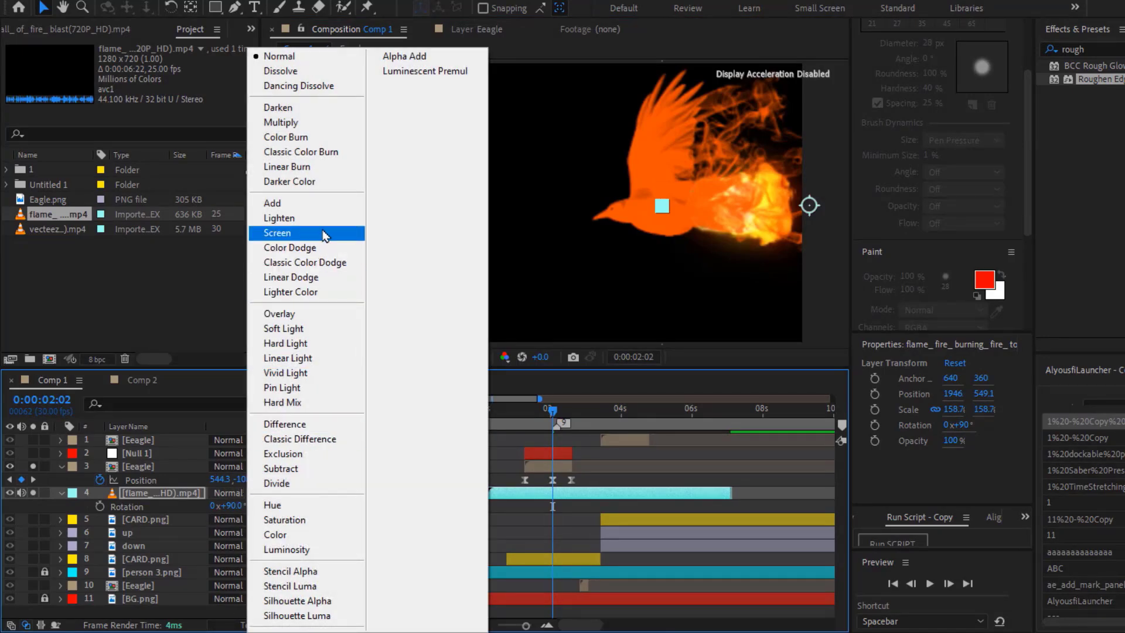
pyautogui.click(322, 233)
# Slide the flame clip's in-point so it starts around 0:00:02:02
pyautogui.moveTo(509, 417); pyautogui.dragTo(524, 417)
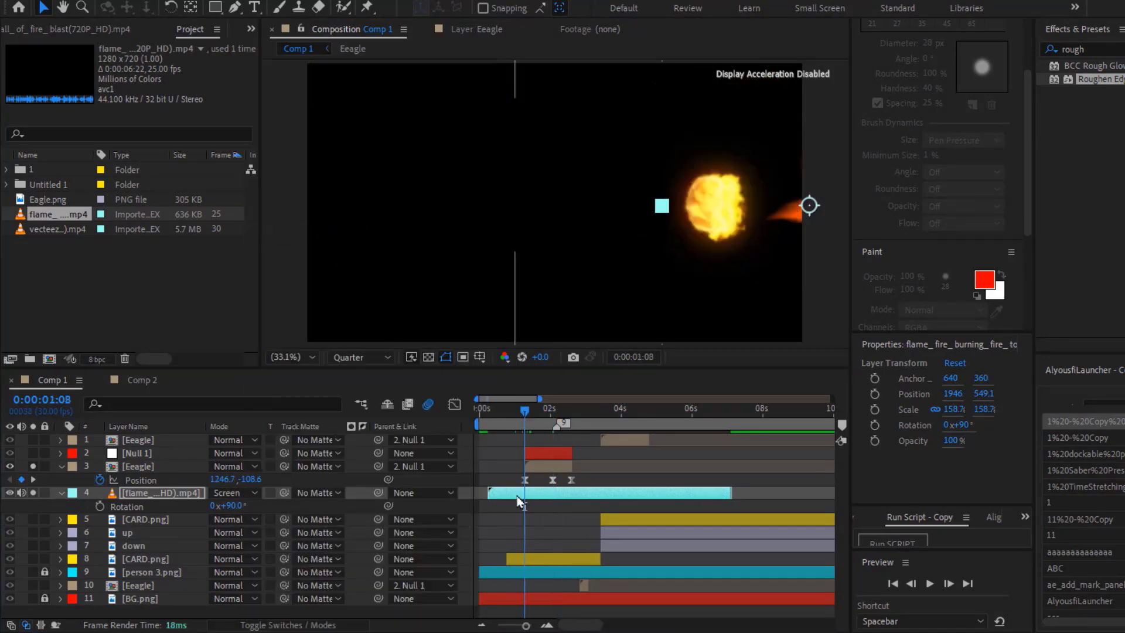
pyautogui.moveTo(517, 496); pyautogui.dragTo(549, 500)
pyautogui.press('space')
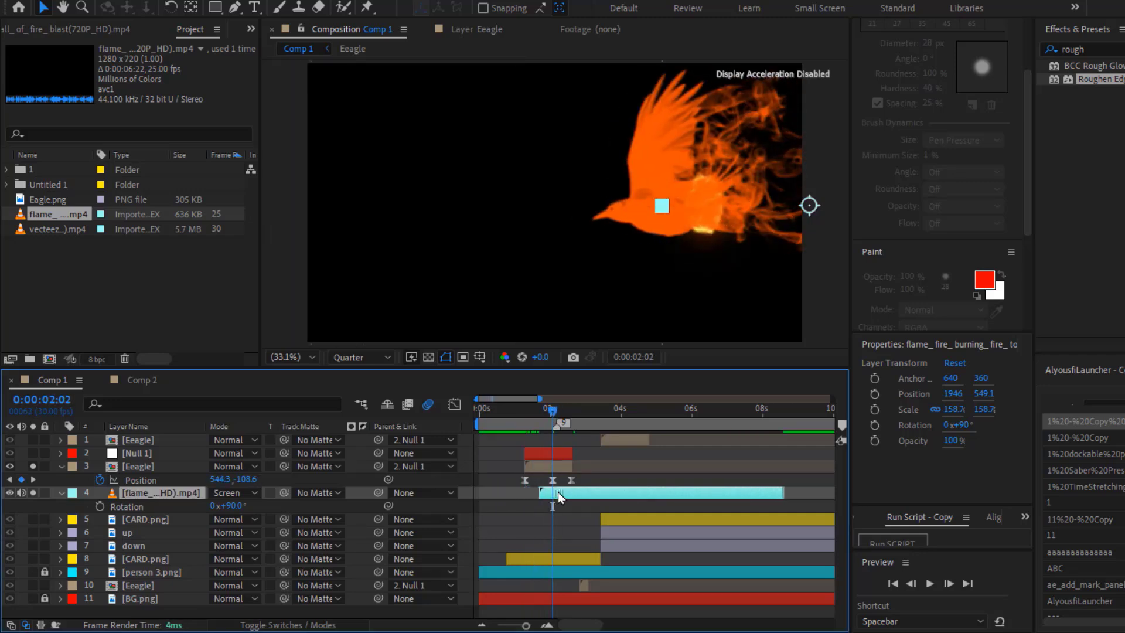
# Put the flame above the eagle, nudge it right, and fade Opacity 0% at 1:21 to 100% at 2:05
pyautogui.hotkey('ctrl', ']')
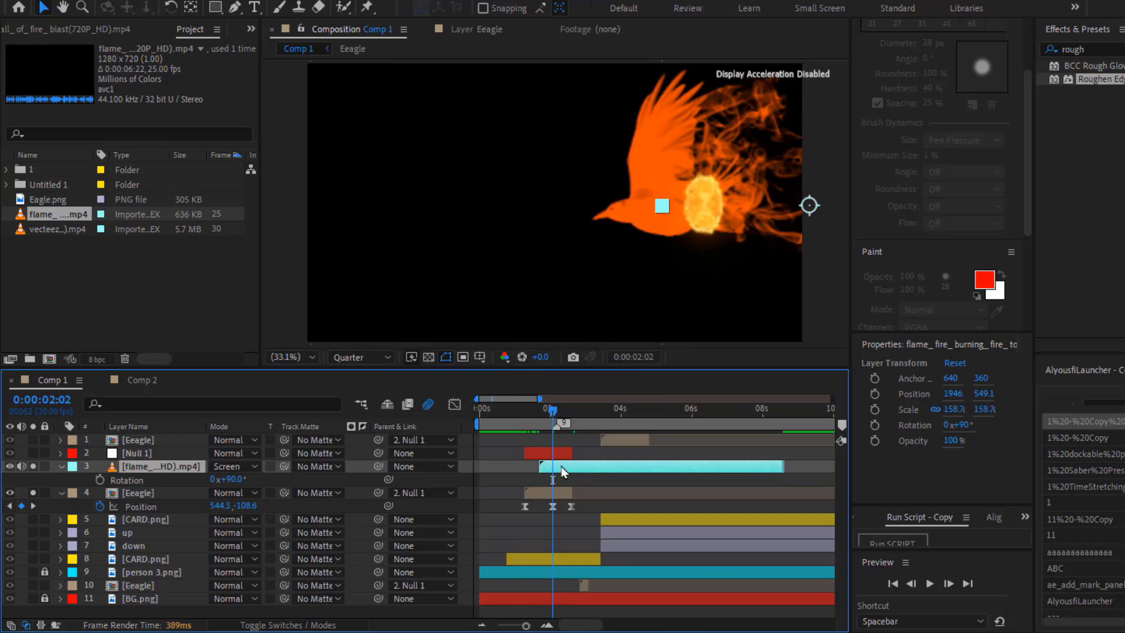
pyautogui.press('Right')
pyautogui.press('Right')
pyautogui.press('Right')
pyautogui.press('Right')
pyautogui.press('Right')
pyautogui.press('Right')
pyautogui.press('t')
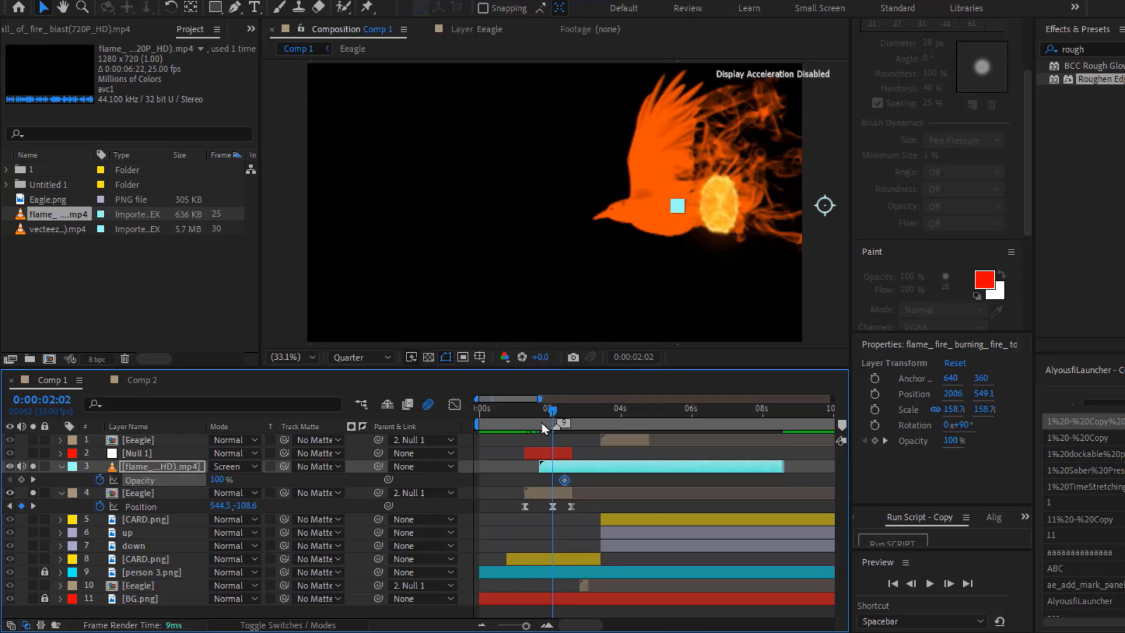
pyautogui.click(540, 413)
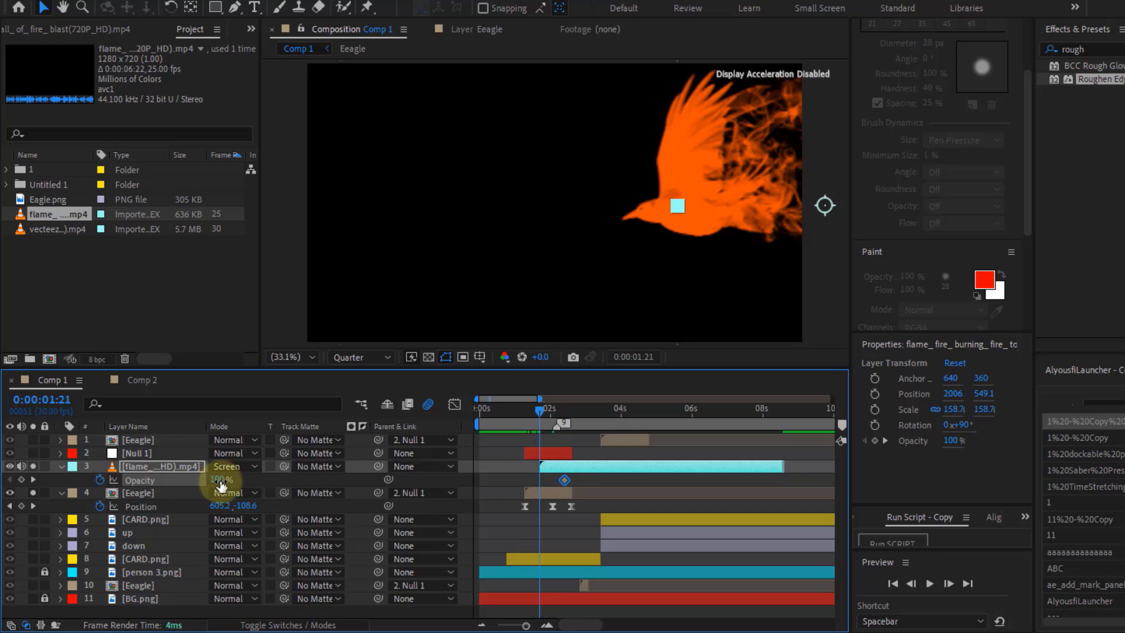
pyautogui.moveTo(221, 484); pyautogui.dragTo(159, 476)
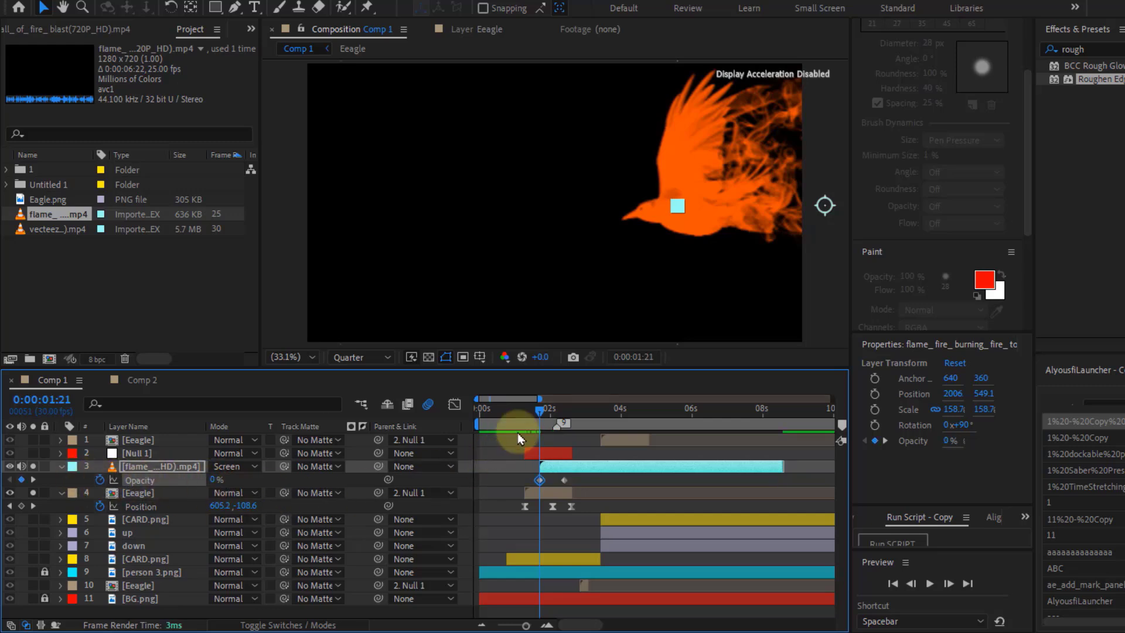
pyautogui.moveTo(539, 415); pyautogui.dragTo(550, 460)
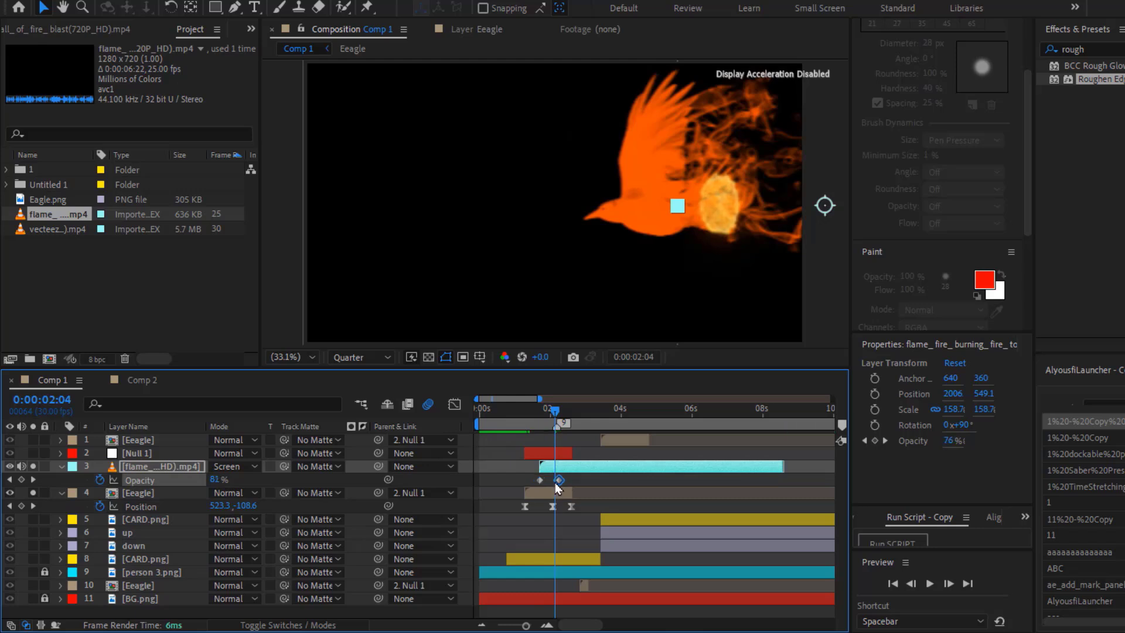
pyautogui.moveTo(547, 417); pyautogui.dragTo(555, 421)
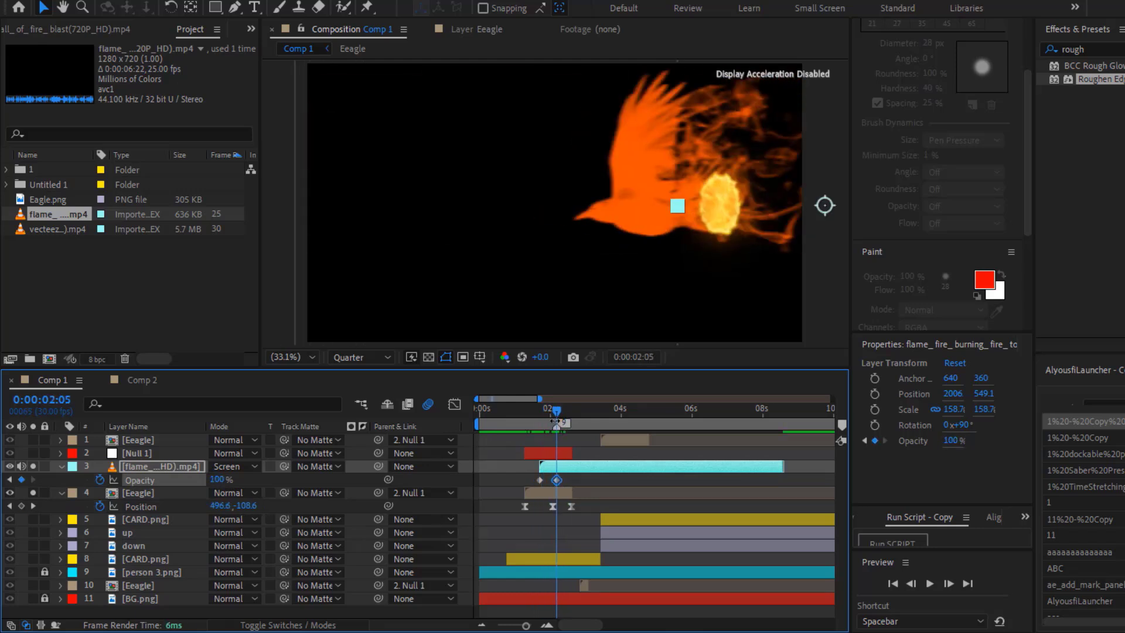
pyautogui.moveTo(892, 508); pyautogui.dragTo(892, 460)
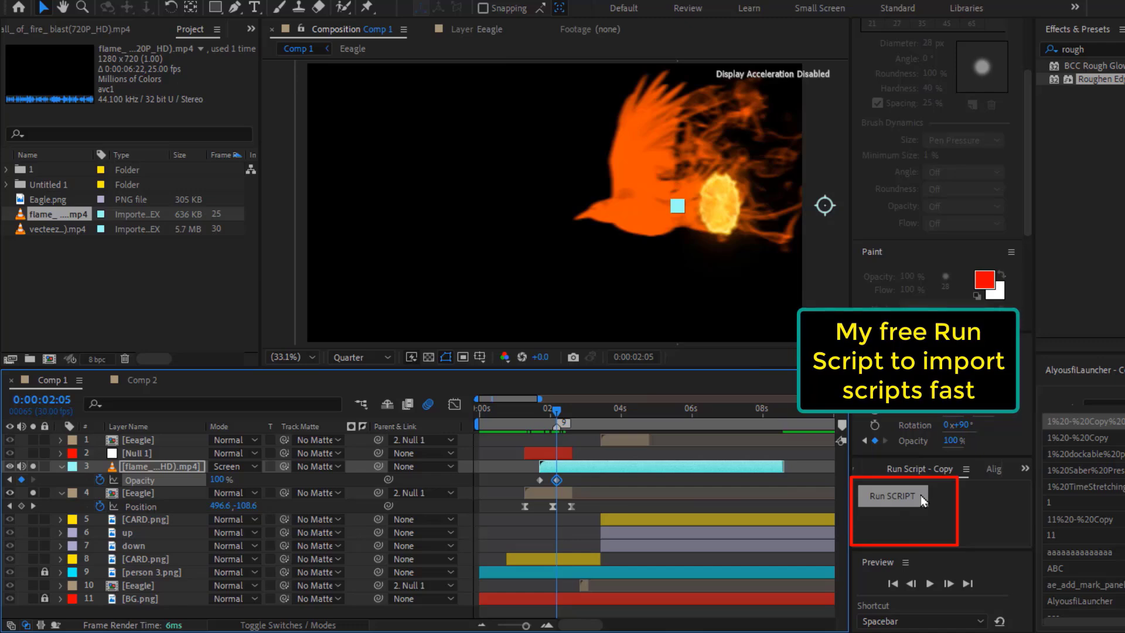
# Run the TimeStretching script from the My VibeCoding > Time Stretch folder
pyautogui.click(921, 497)
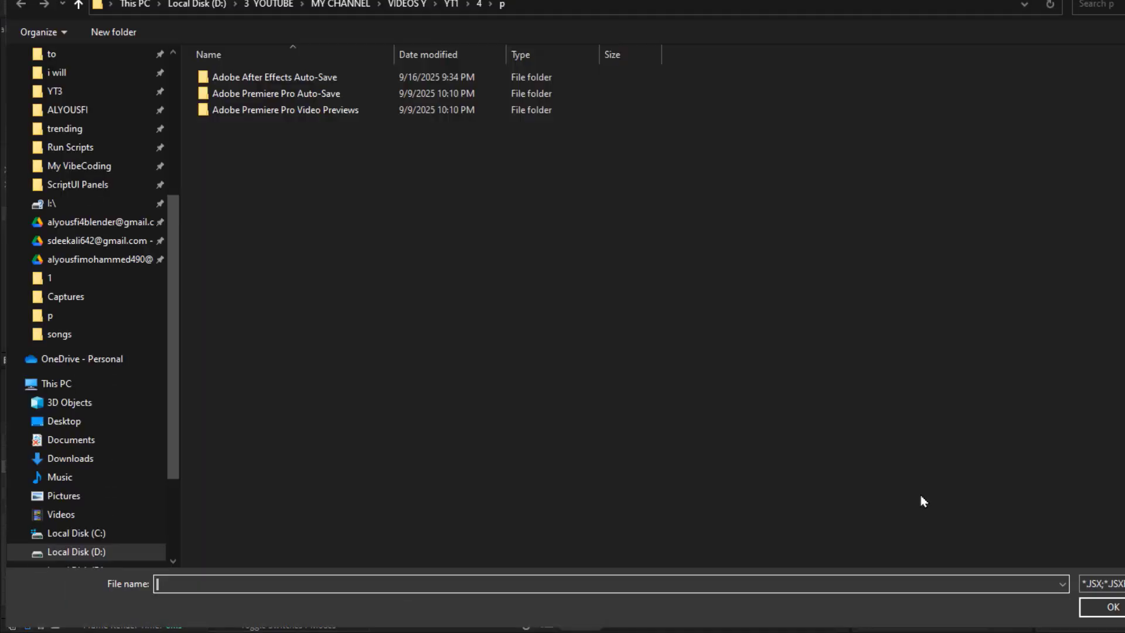
pyautogui.click(79, 166)
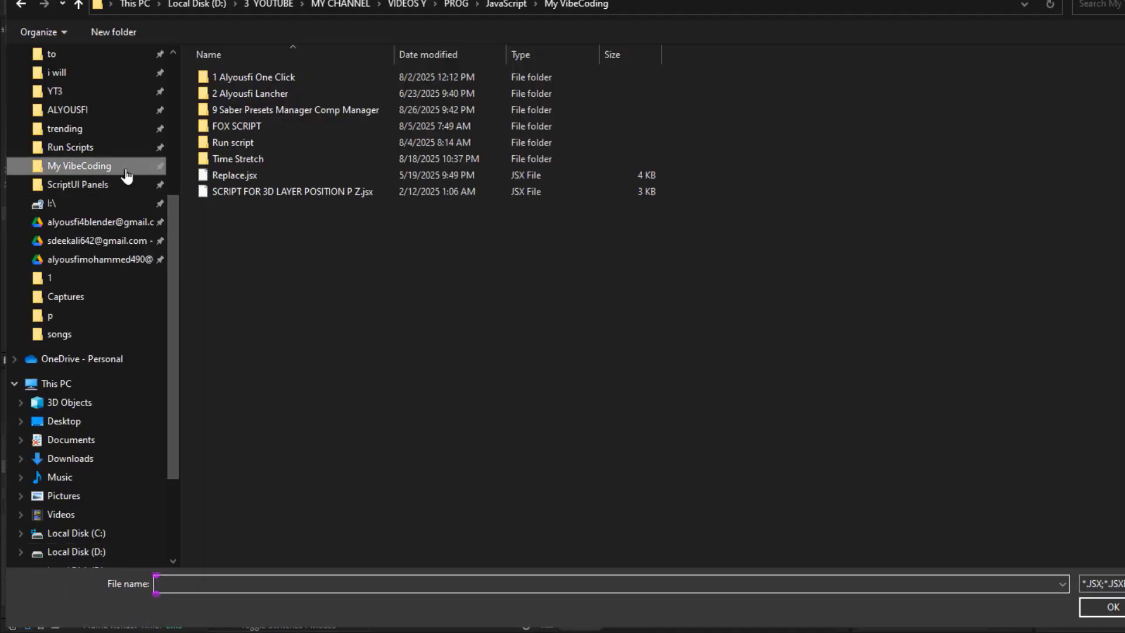
pyautogui.doubleClick(272, 158)
pyautogui.doubleClick(271, 99)
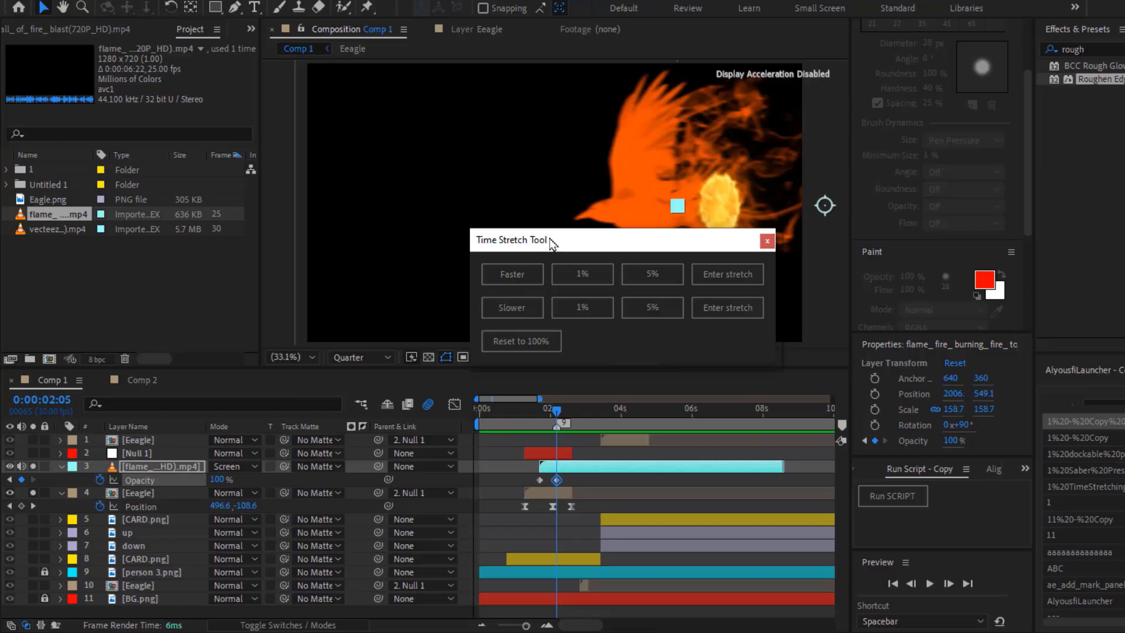
pyautogui.moveTo(547, 240); pyautogui.dragTo(894, 267)
# Speed up the flame clip by 5% five times so it ends near 3 seconds
pyautogui.click(737, 469)
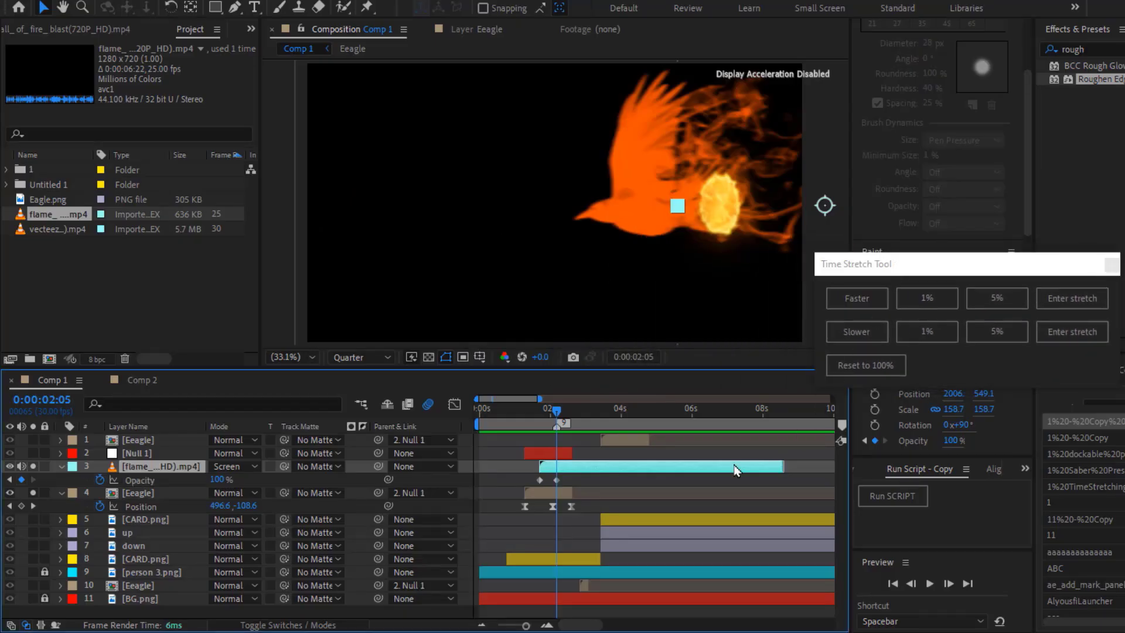
pyautogui.click(994, 306)
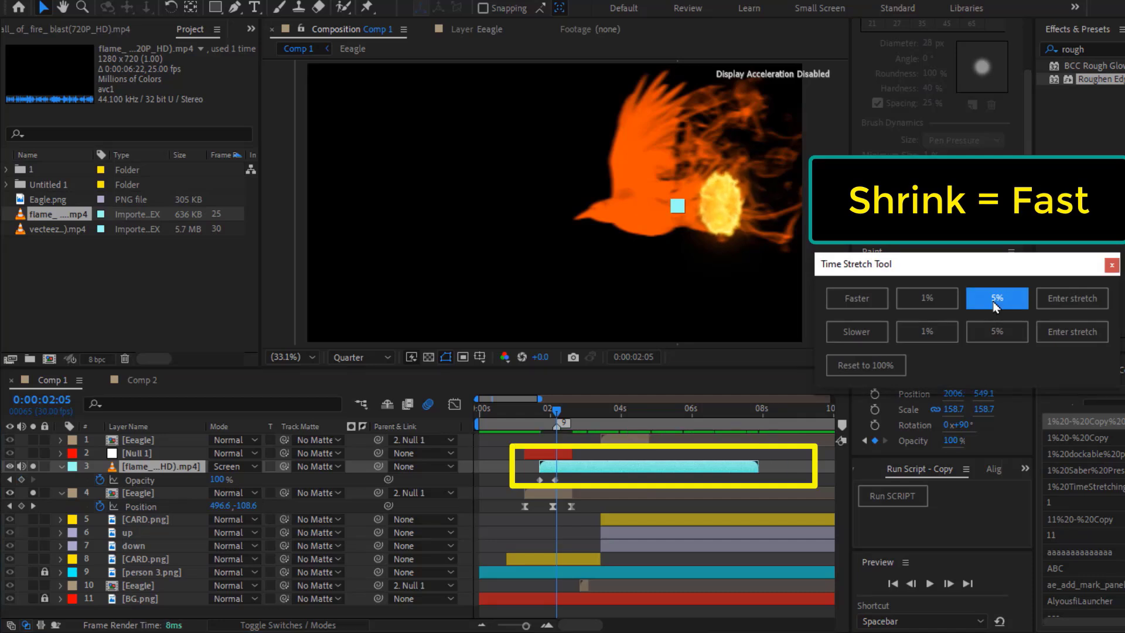
pyautogui.click(994, 305)
pyautogui.click(994, 306)
pyautogui.click(994, 305)
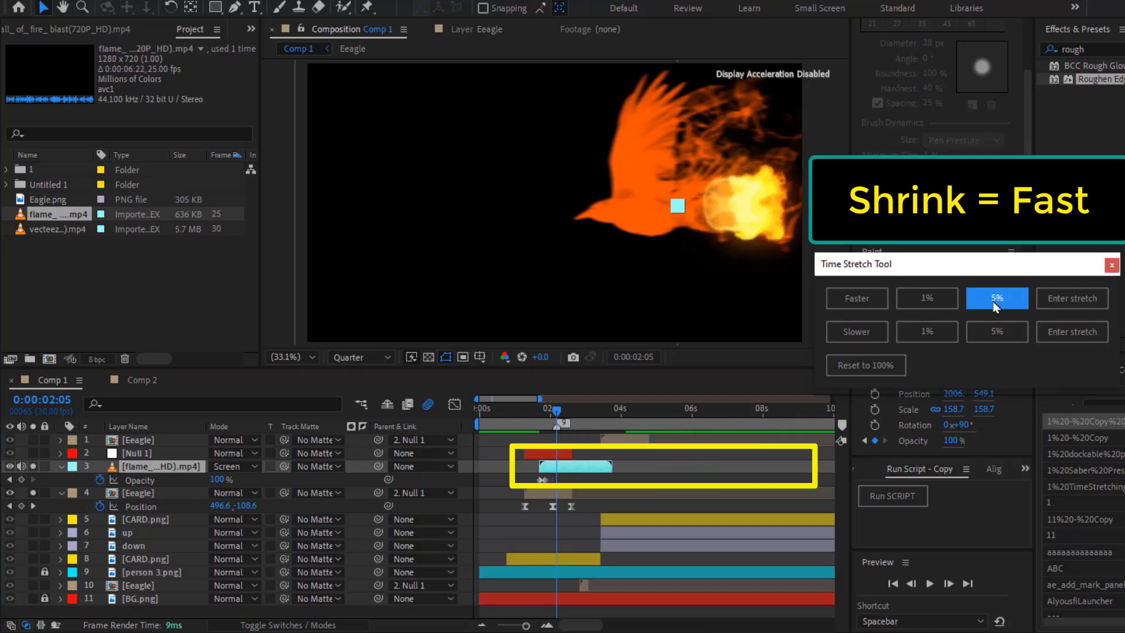
pyautogui.click(994, 306)
pyautogui.moveTo(556, 410)
pyautogui.mouseDown()
pyautogui.moveTo(587, 410)
pyautogui.moveTo(550, 439)
pyautogui.mouseUp()
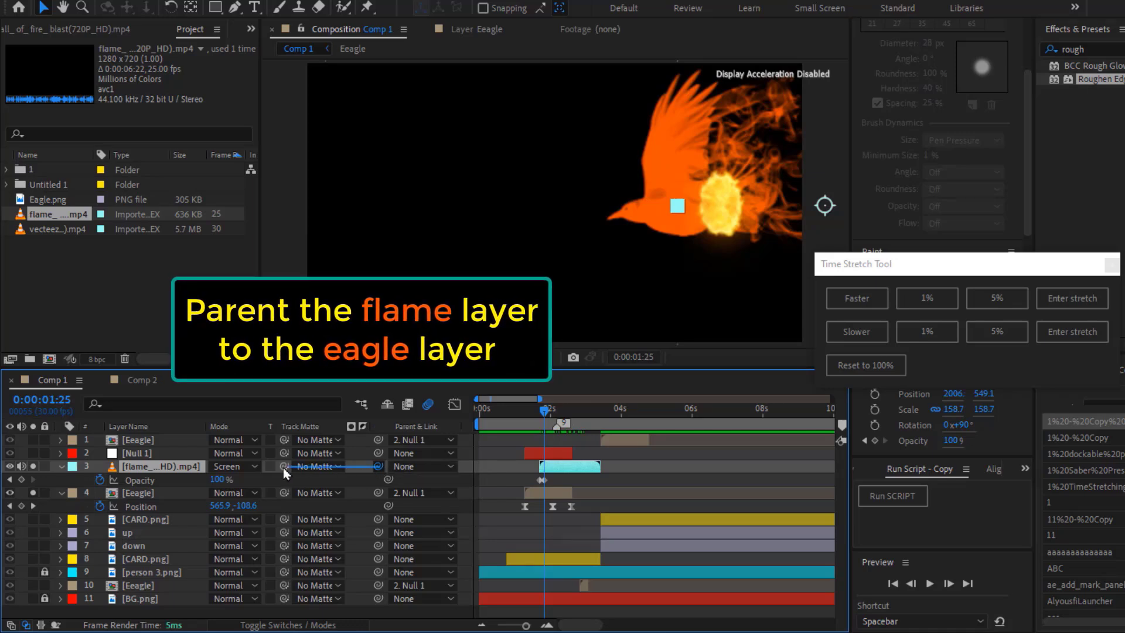
# Parent the fire layer to the Eeagle layer and find the fire burst frame
pyautogui.moveTo(285, 473); pyautogui.dragTo(165, 499)
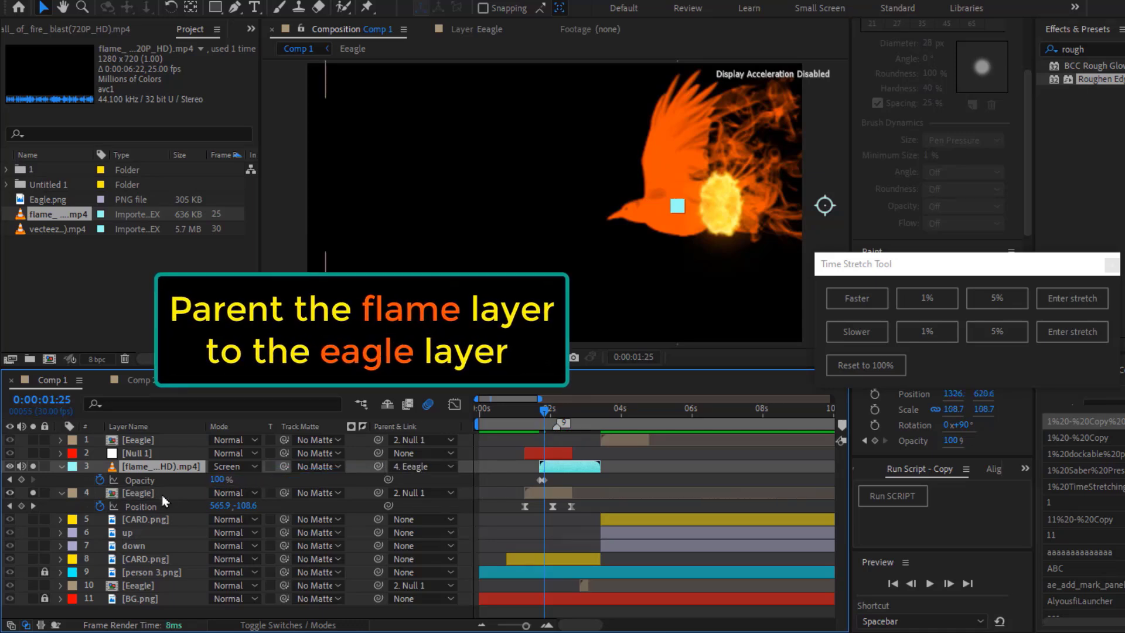
pyautogui.moveTo(543, 420); pyautogui.dragTo(557, 420)
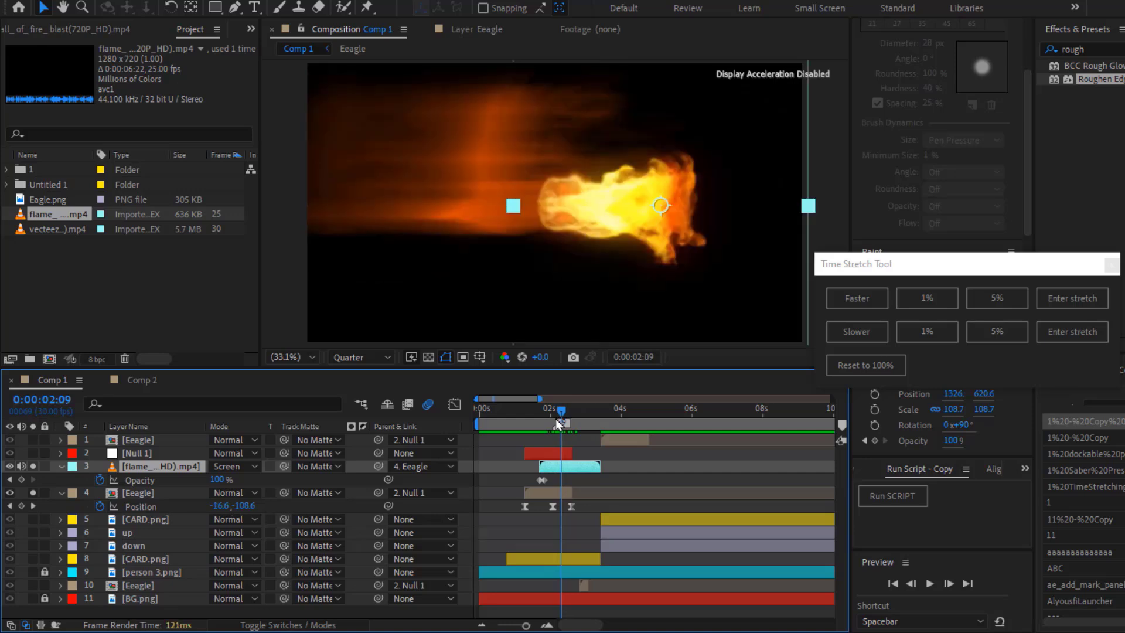
pyautogui.click(300, 625)
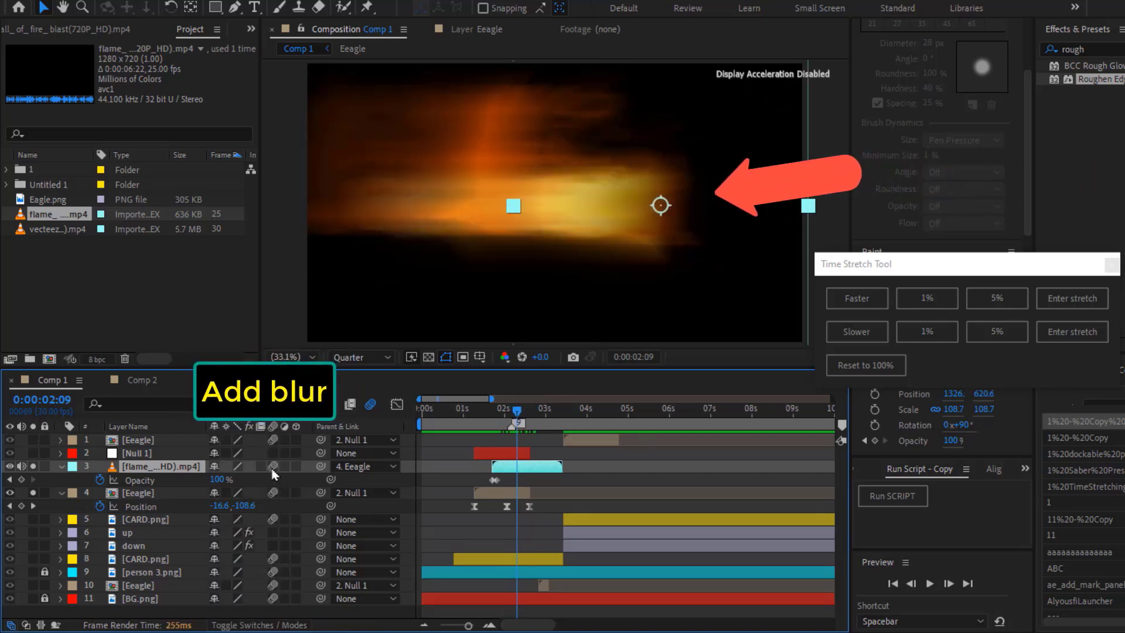
pyautogui.click(500, 417)
pyautogui.moveTo(501, 417); pyautogui.dragTo(512, 457)
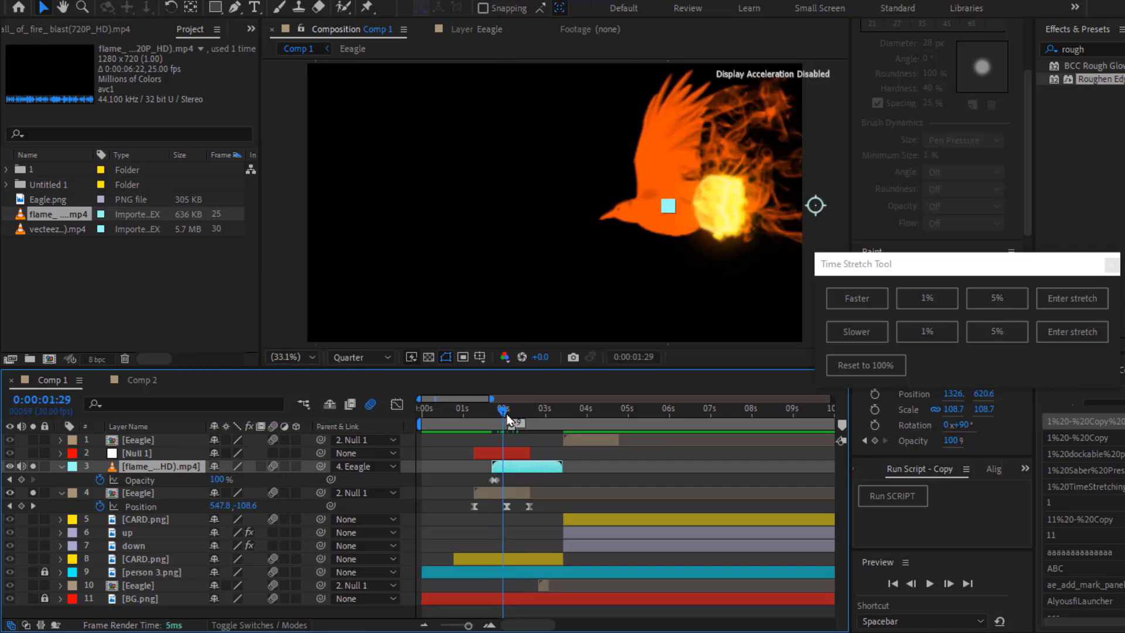
# Keyframe the fire's Scale, stretching its height from 108.7% to 373.7%
pyautogui.press('s')
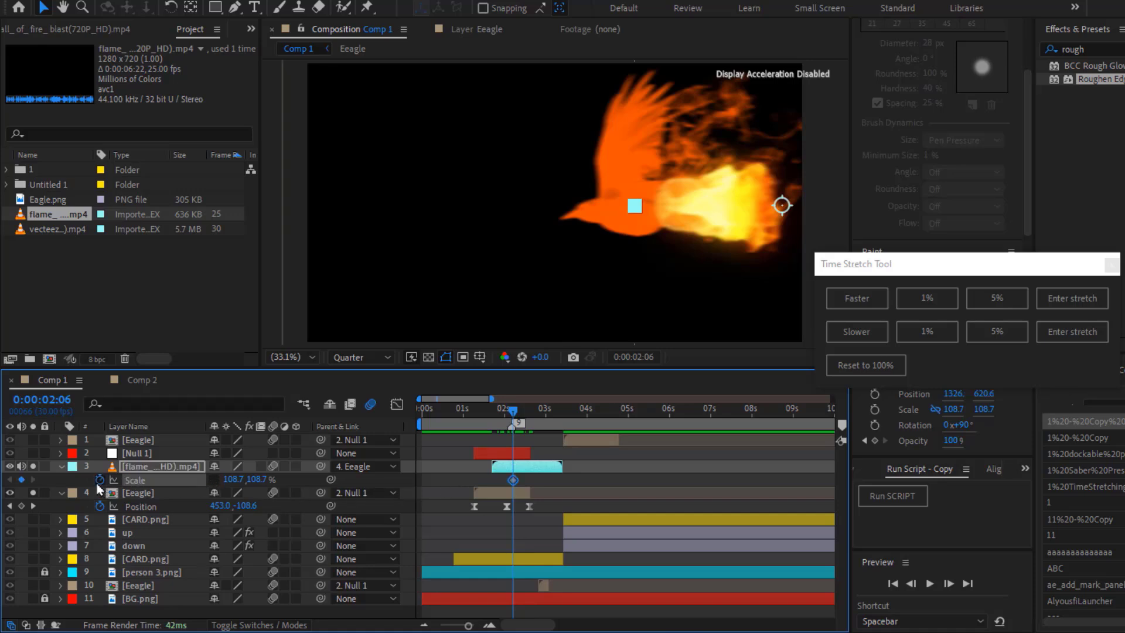
pyautogui.click(519, 414)
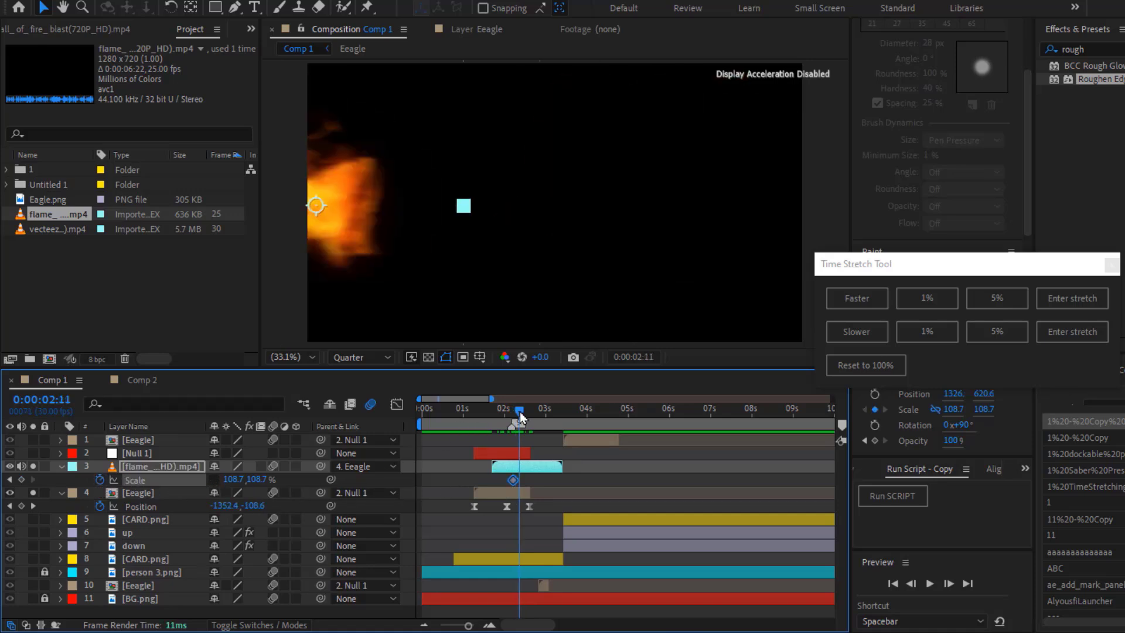
pyautogui.moveTo(259, 480)
pyautogui.mouseDown()
pyautogui.moveTo(531, 438)
pyautogui.moveTo(513, 416)
pyautogui.moveTo(562, 422)
pyautogui.mouseUp()
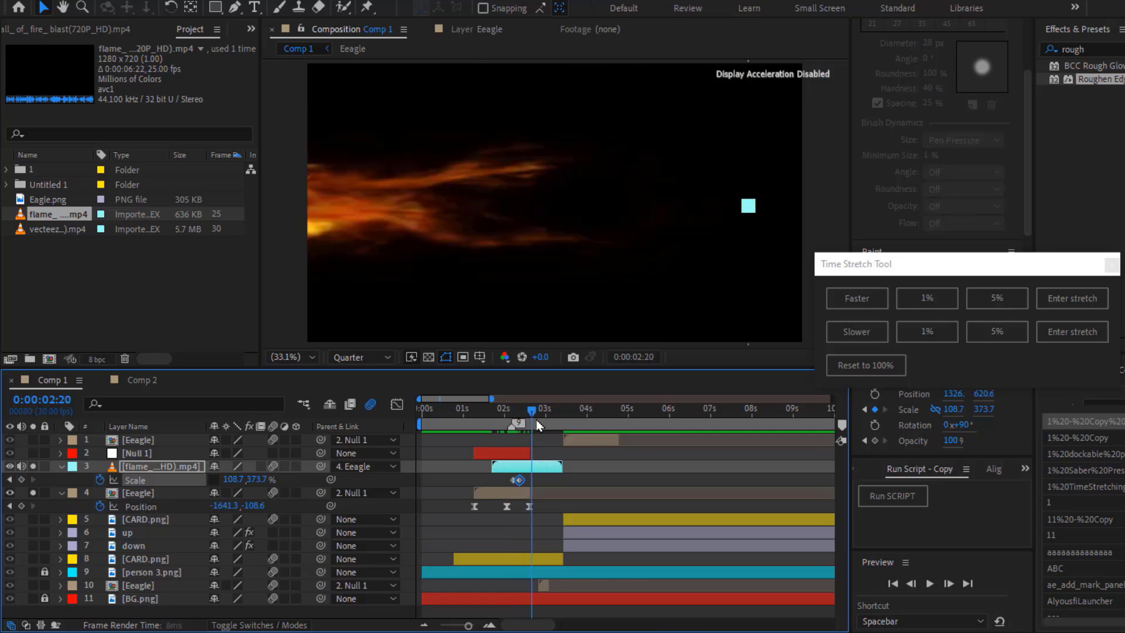
pyautogui.click(62, 466)
pyautogui.click(62, 479)
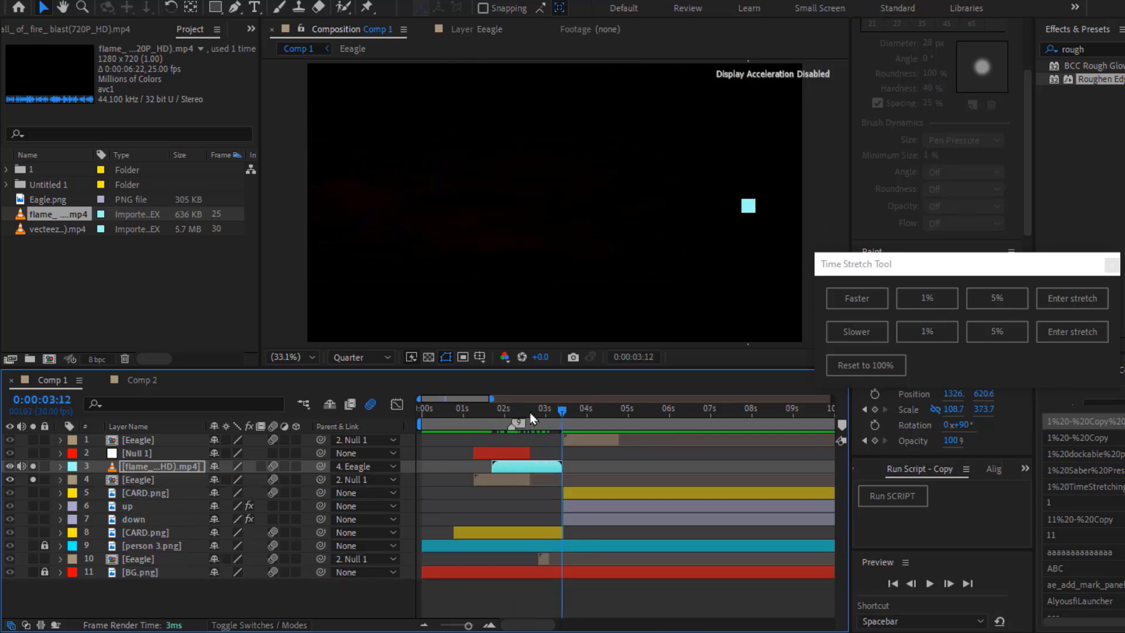
pyautogui.moveTo(532, 419); pyautogui.dragTo(509, 422)
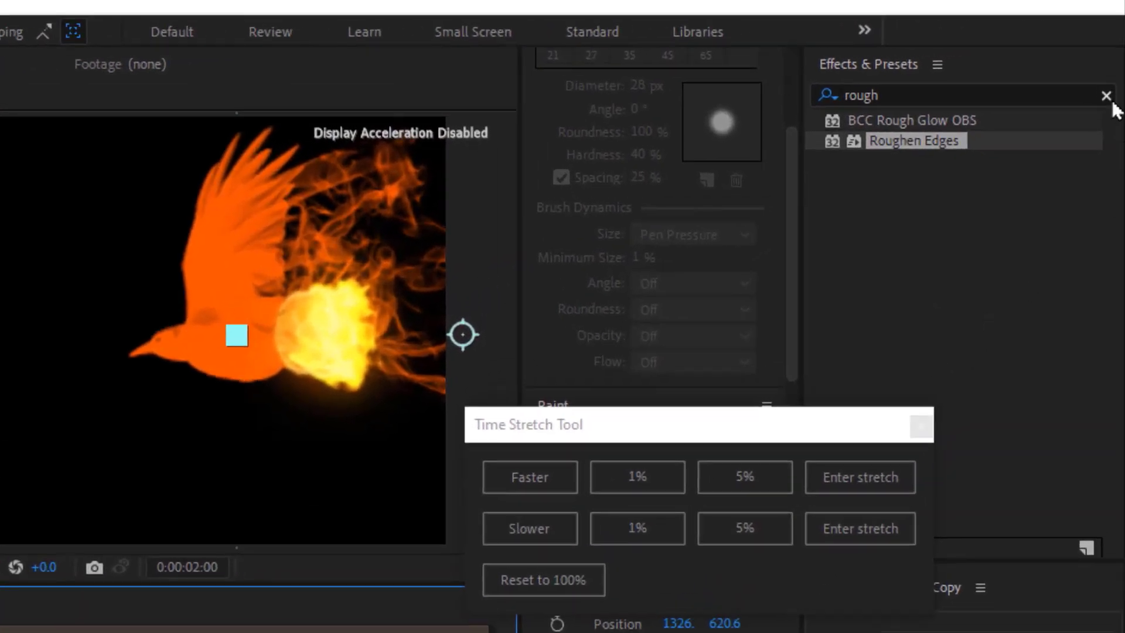
# Apply Hue/Saturation to the fire layer with Colorize enabled
pyautogui.click(1122, 49)
pyautogui.write('hue')
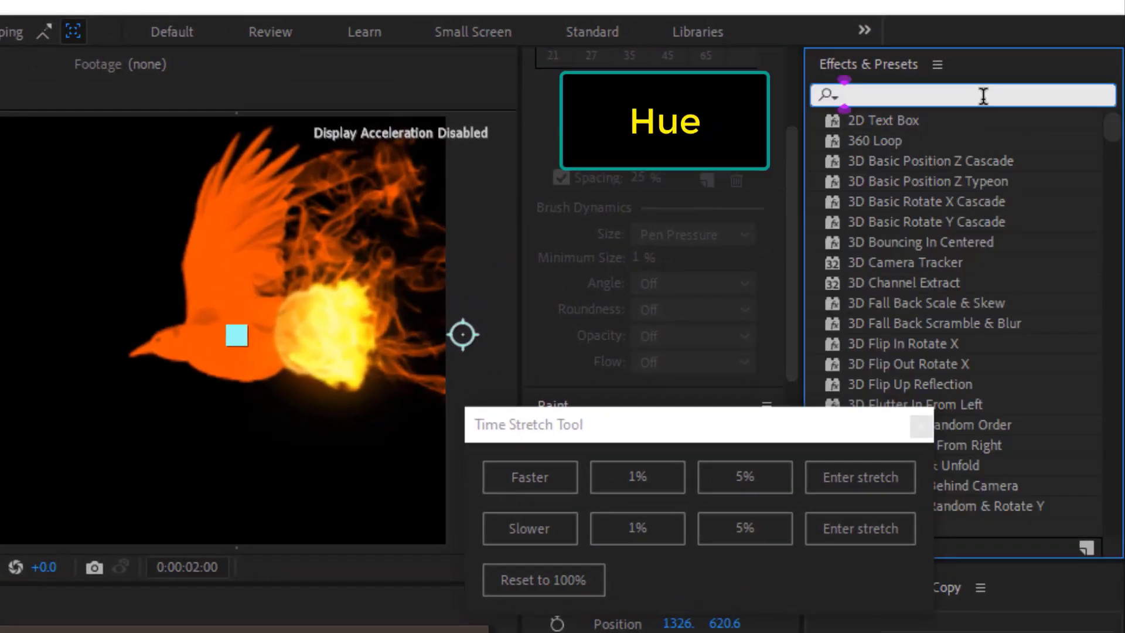
pyautogui.moveTo(934, 139); pyautogui.dragTo(606, 337)
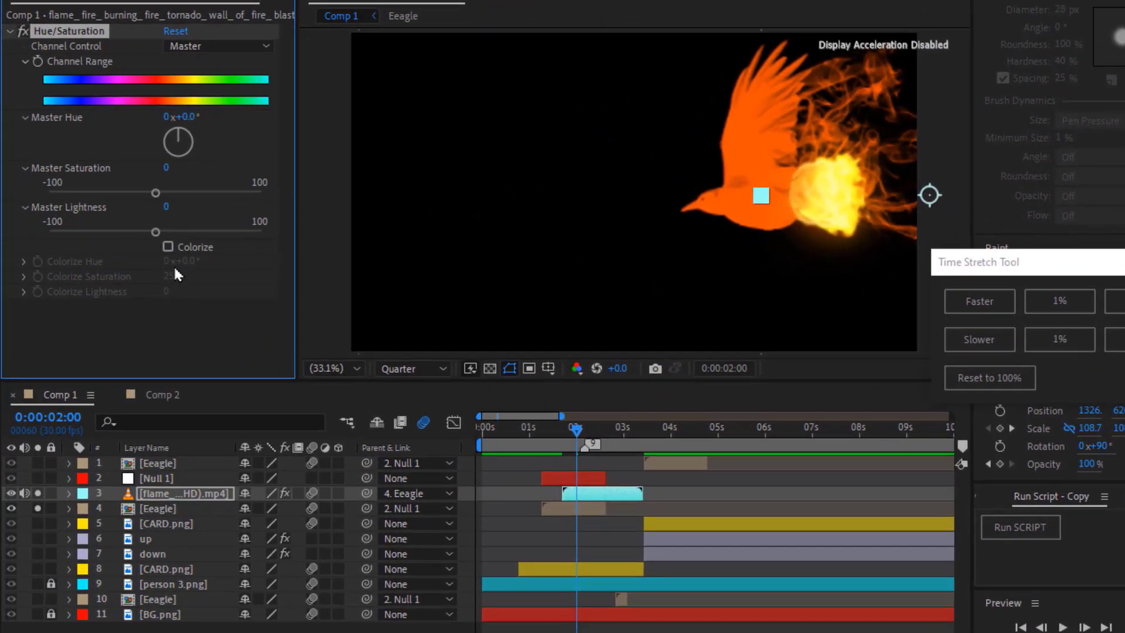
pyautogui.click(158, 248)
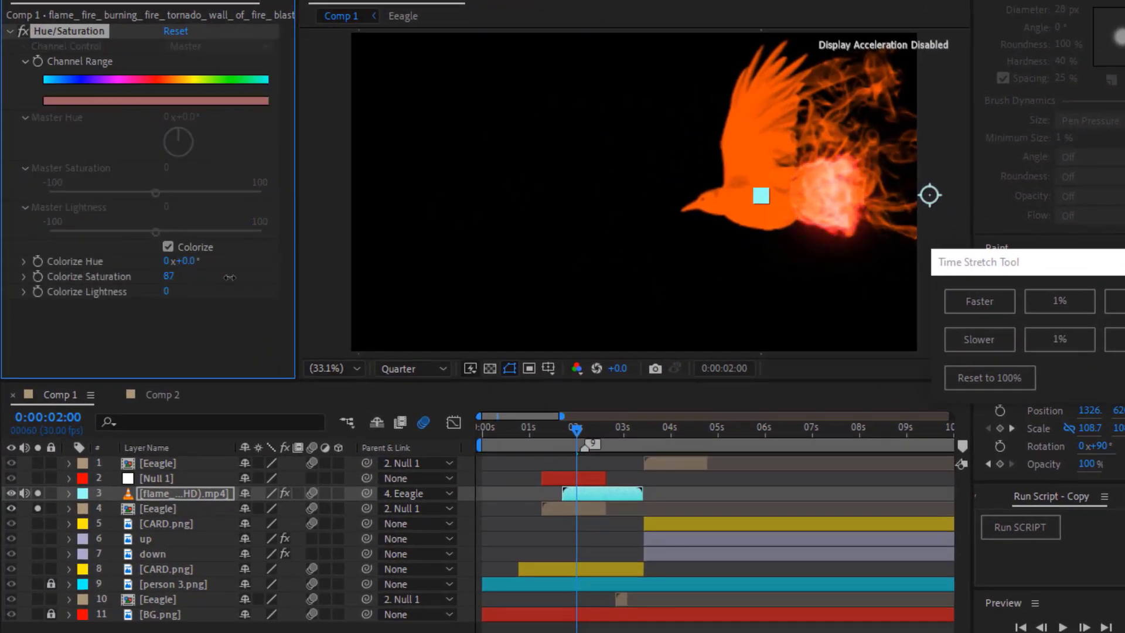
# Set Full preview resolution, tint the fire at Saturation 100, and move it below Eeagle
pyautogui.scroll(3, 761, 257)
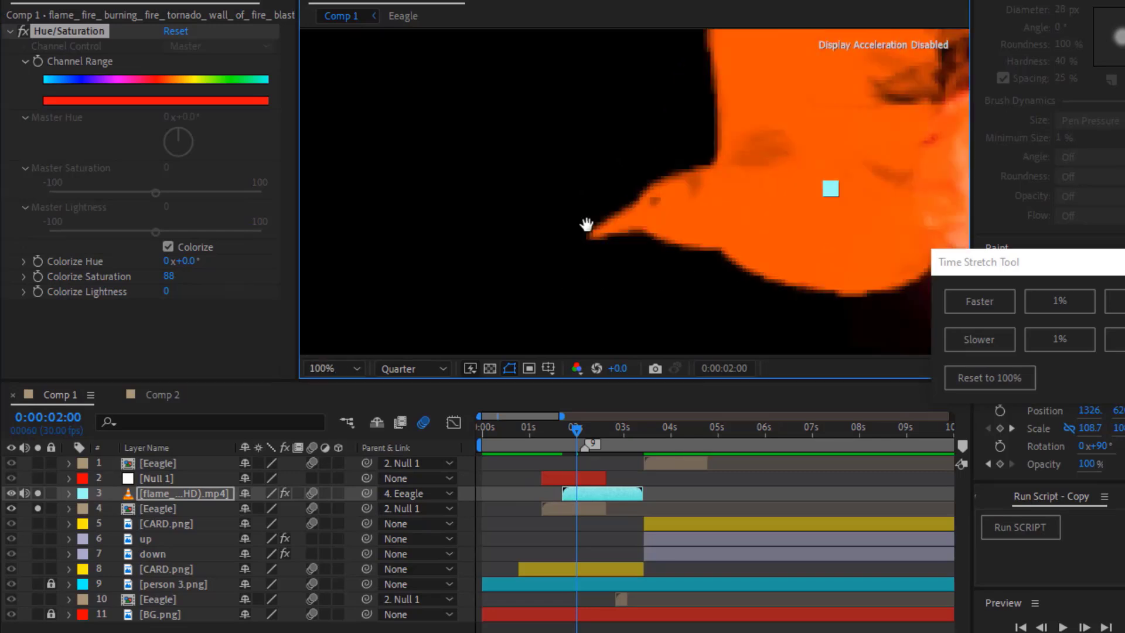
pyautogui.click(413, 368)
pyautogui.click(403, 410)
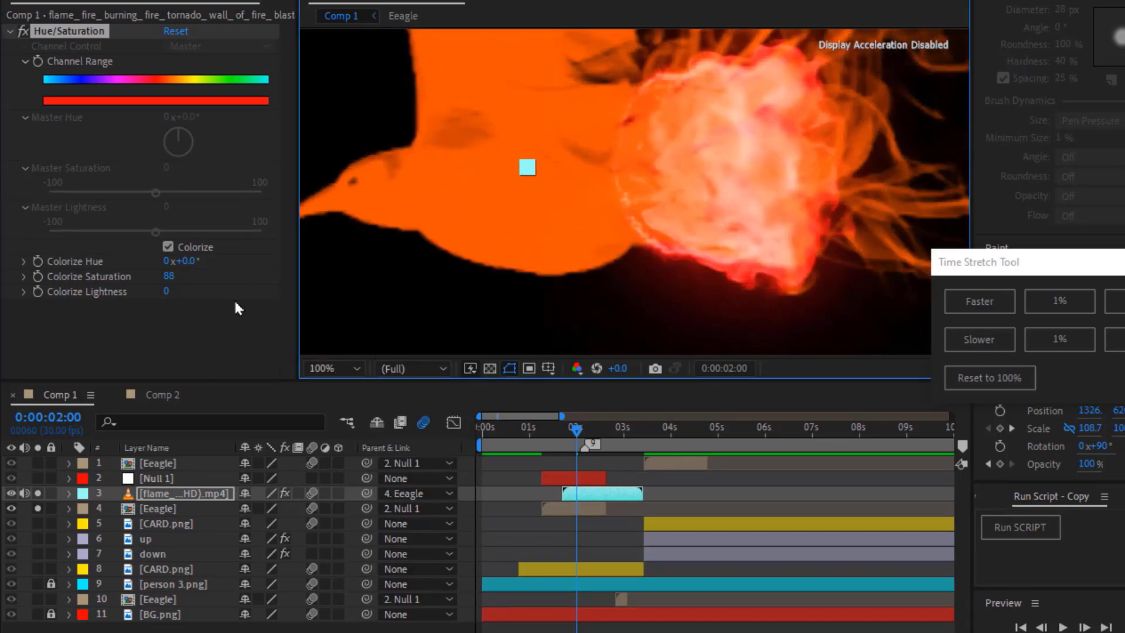
pyautogui.moveTo(179, 286); pyautogui.dragTo(201, 262)
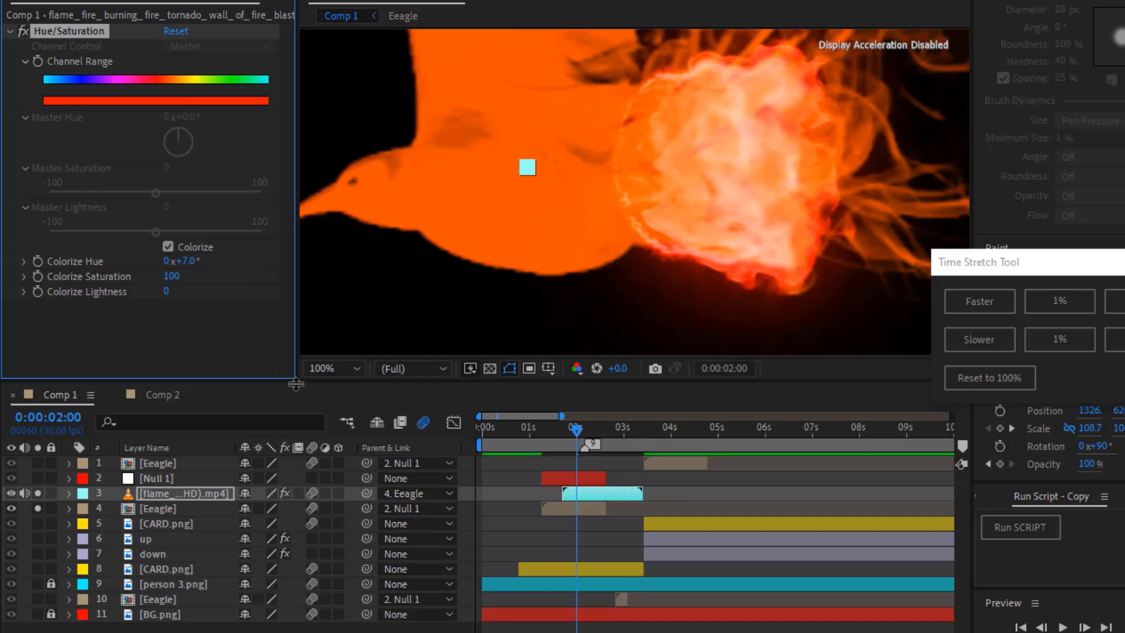
pyautogui.hotkey('ctrl', '[')
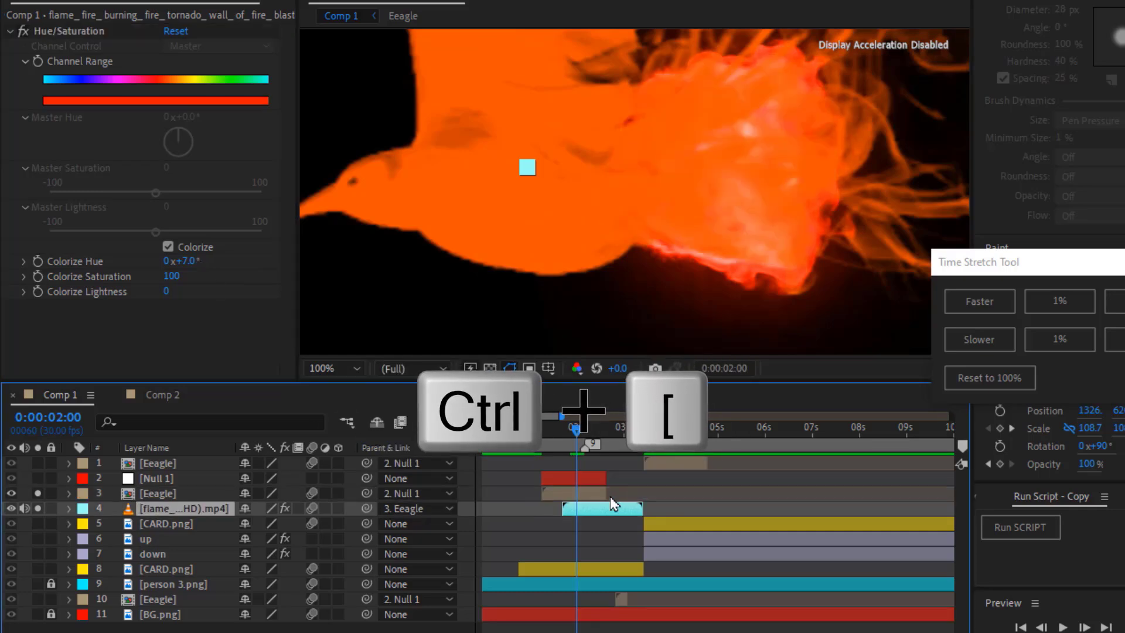
# Fit the frame in the viewer and preview the flaming eagle from about one second
pyautogui.click(335, 362)
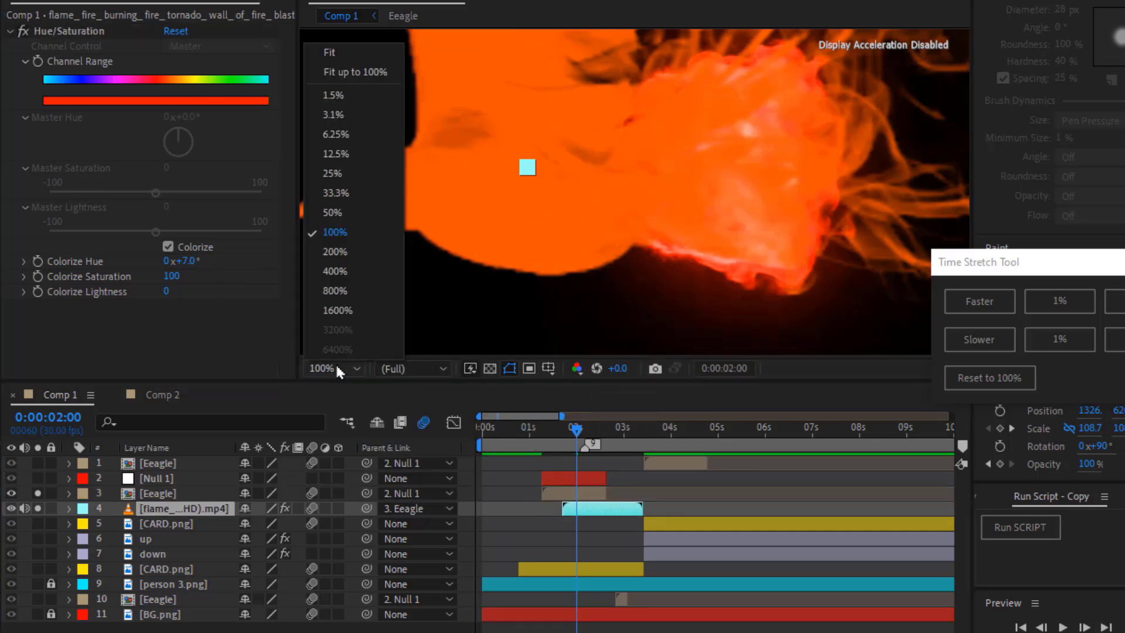
pyautogui.click(342, 51)
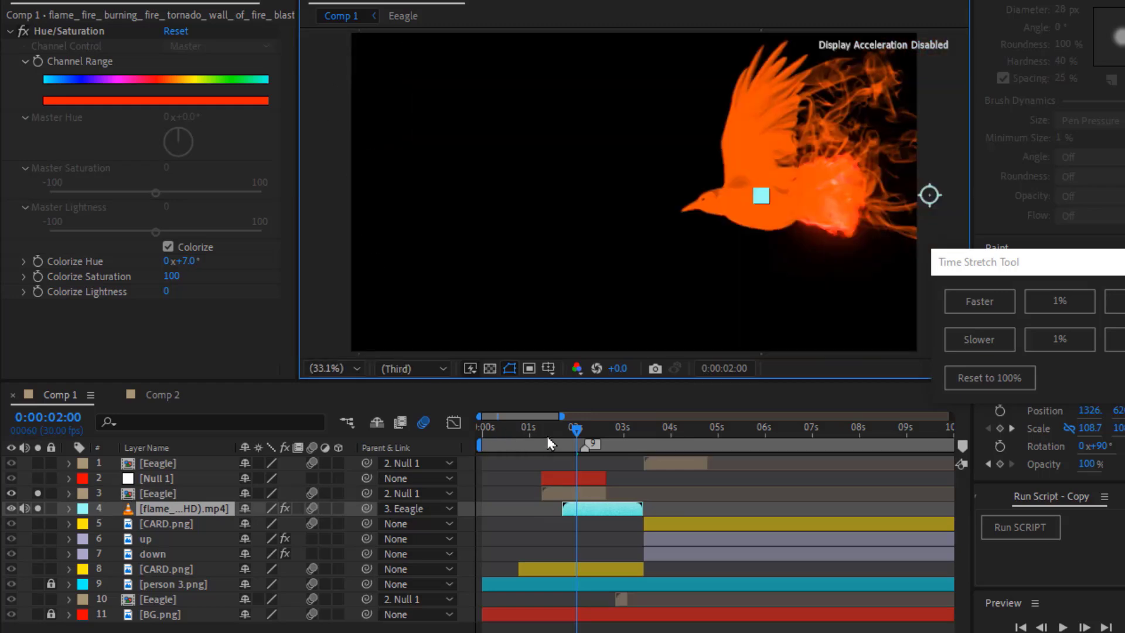
pyautogui.click(536, 431)
pyautogui.press('space')
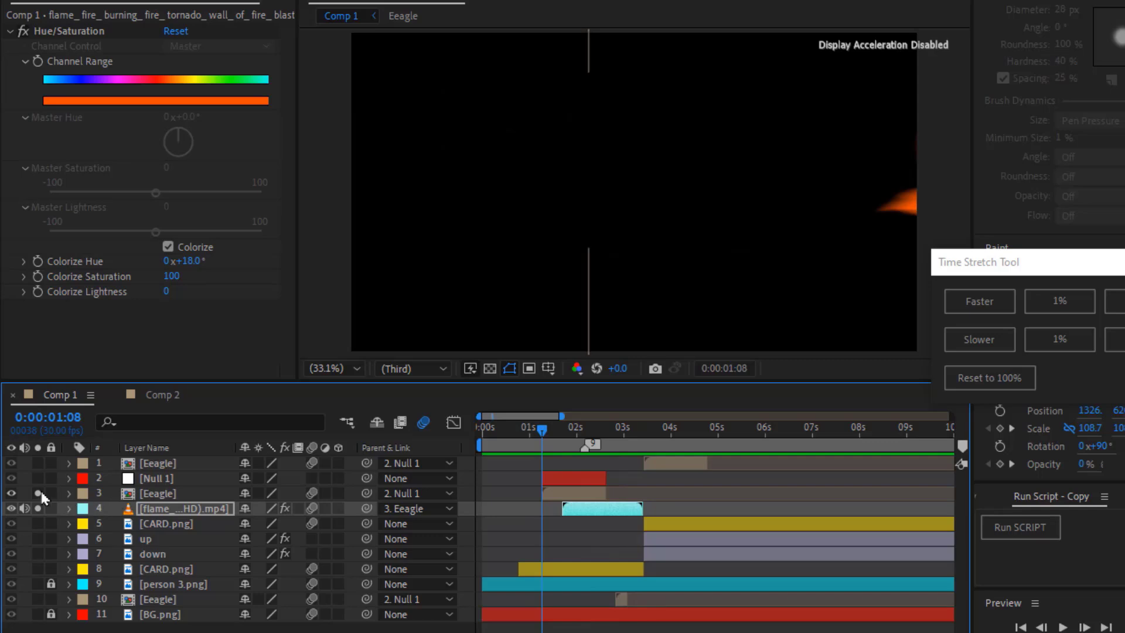
# Unsolo the flame layer and preview Comp 1 from 0:00:00:00
pyautogui.click(37, 507)
pyautogui.click(486, 428)
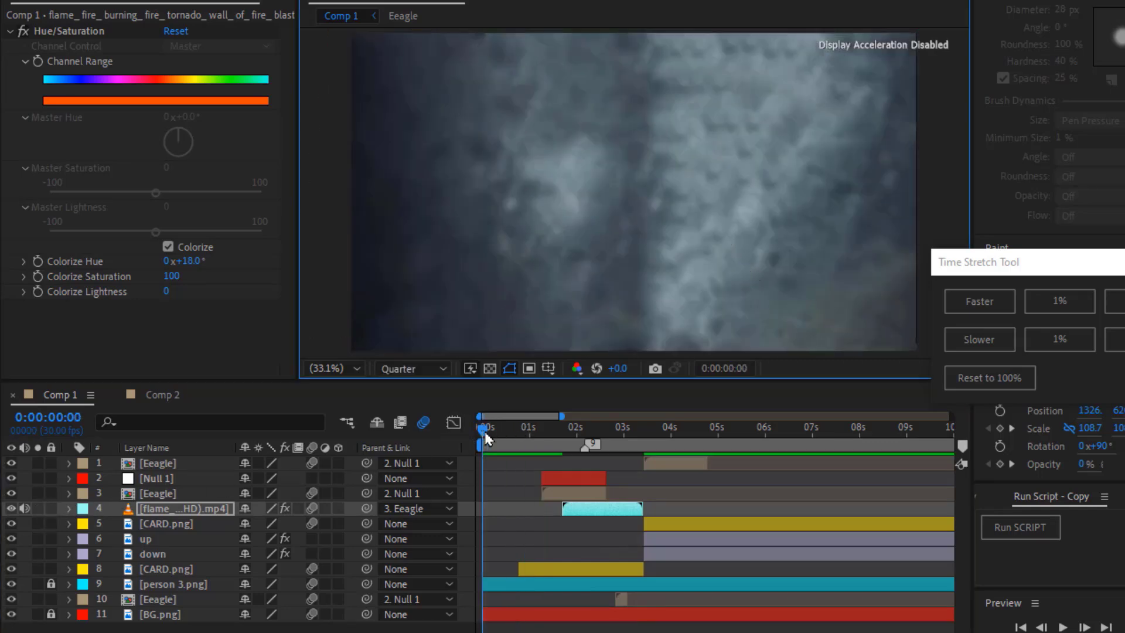
pyautogui.press('space')
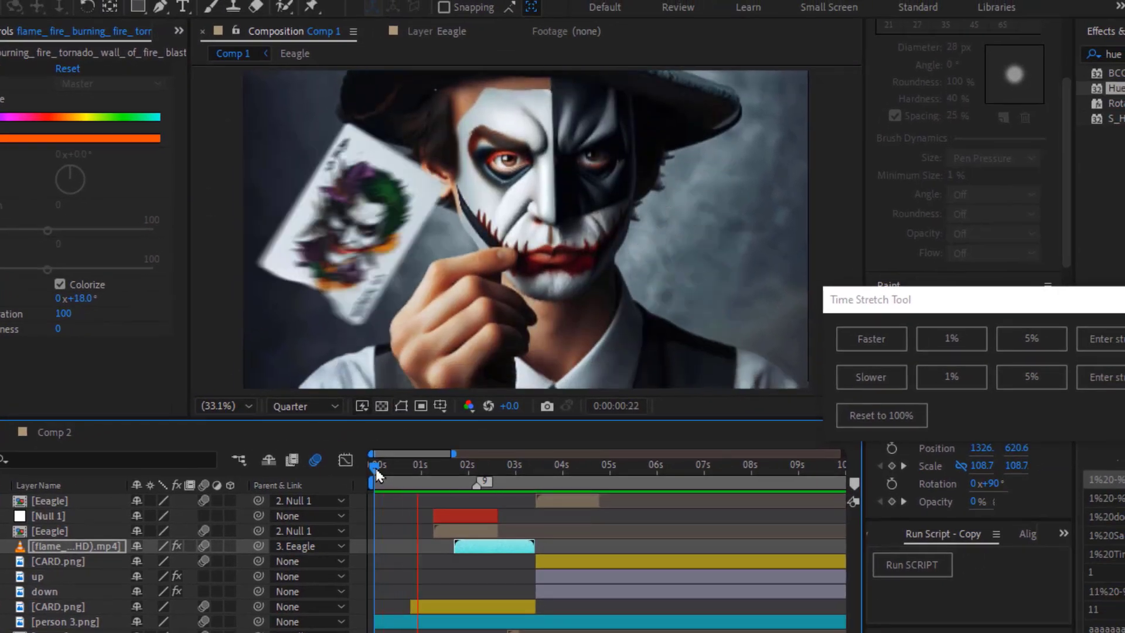